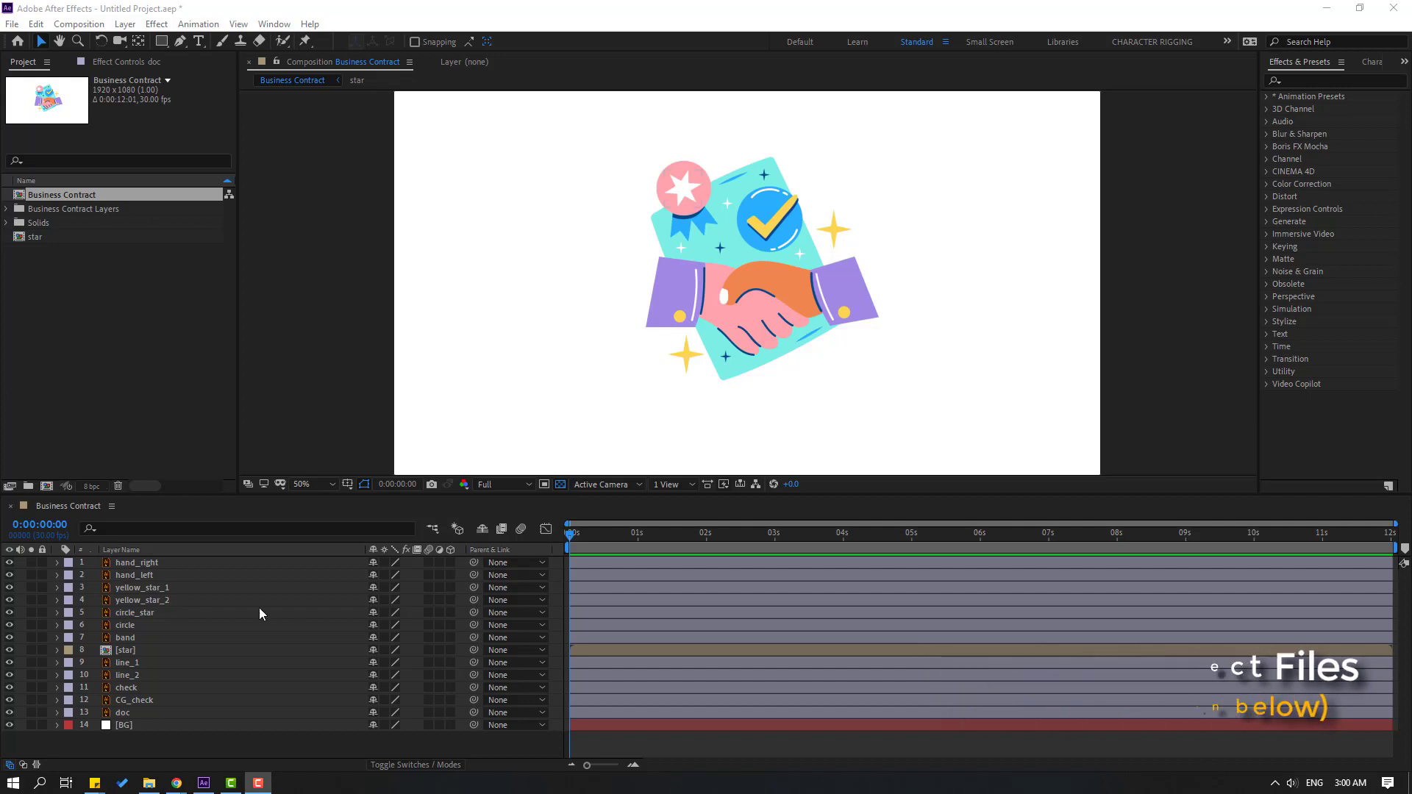
- Hide the hand_right, hand_left, yellow_star_1 and yellow_star_2 layers
click(136, 566)
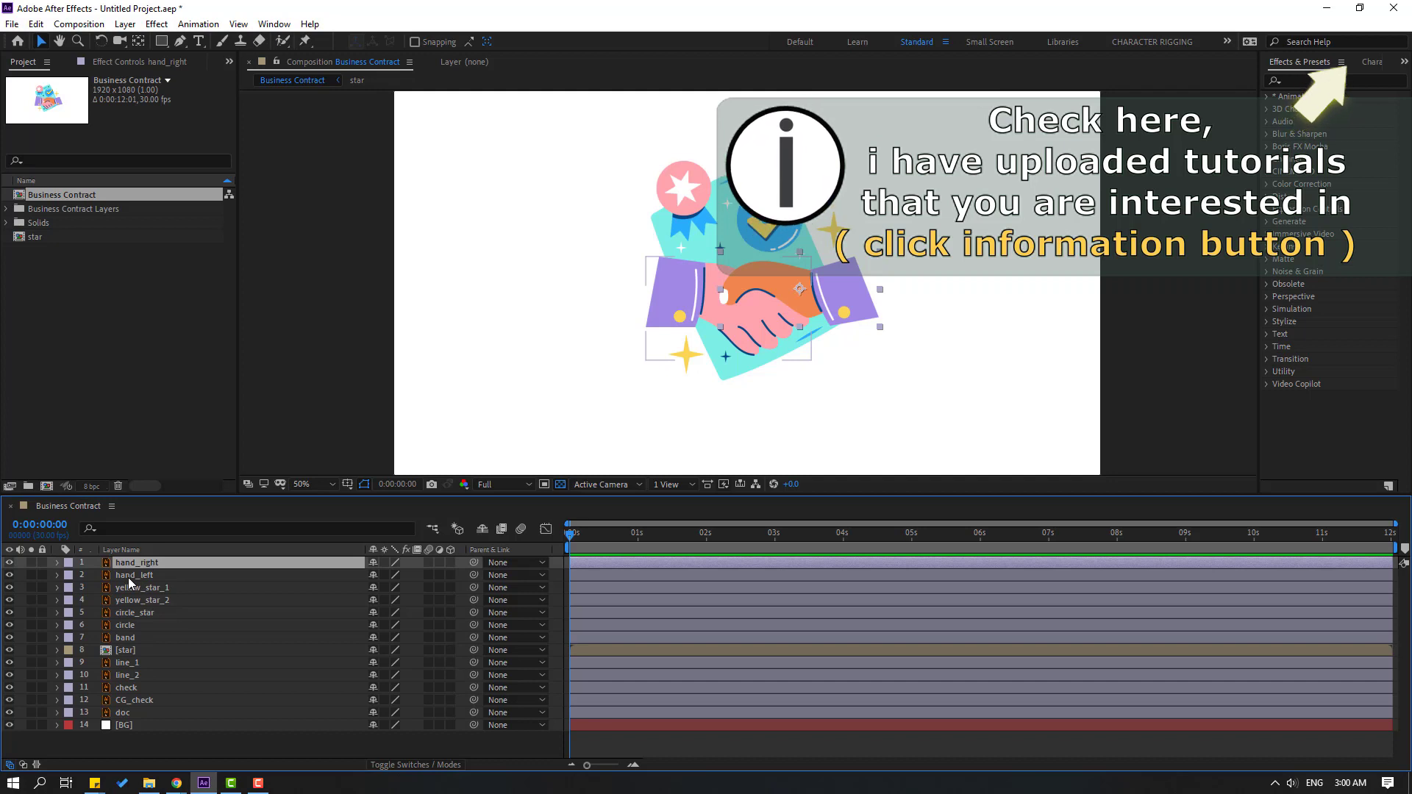
ctrl+click(128, 576)
drag(9, 563, 10, 575)
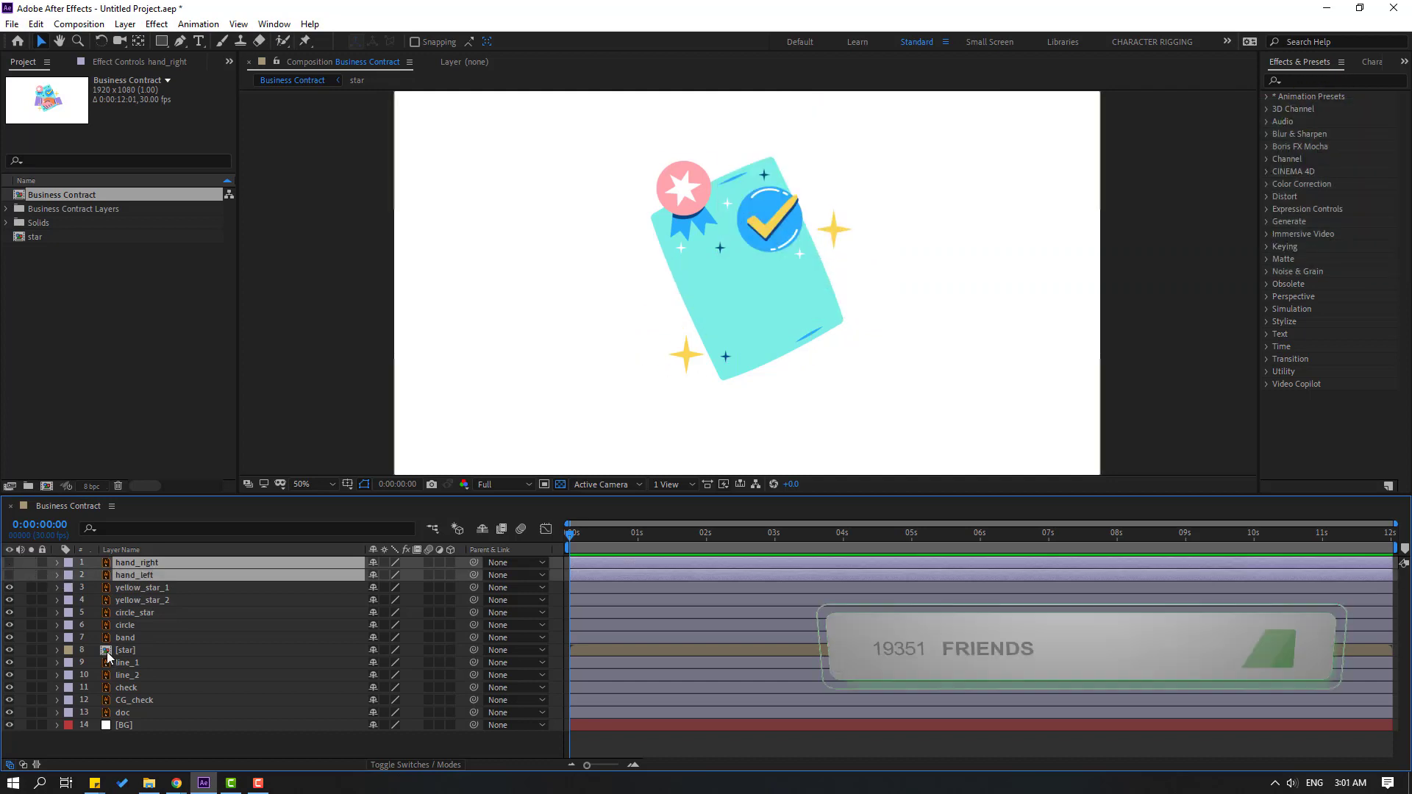
click(151, 587)
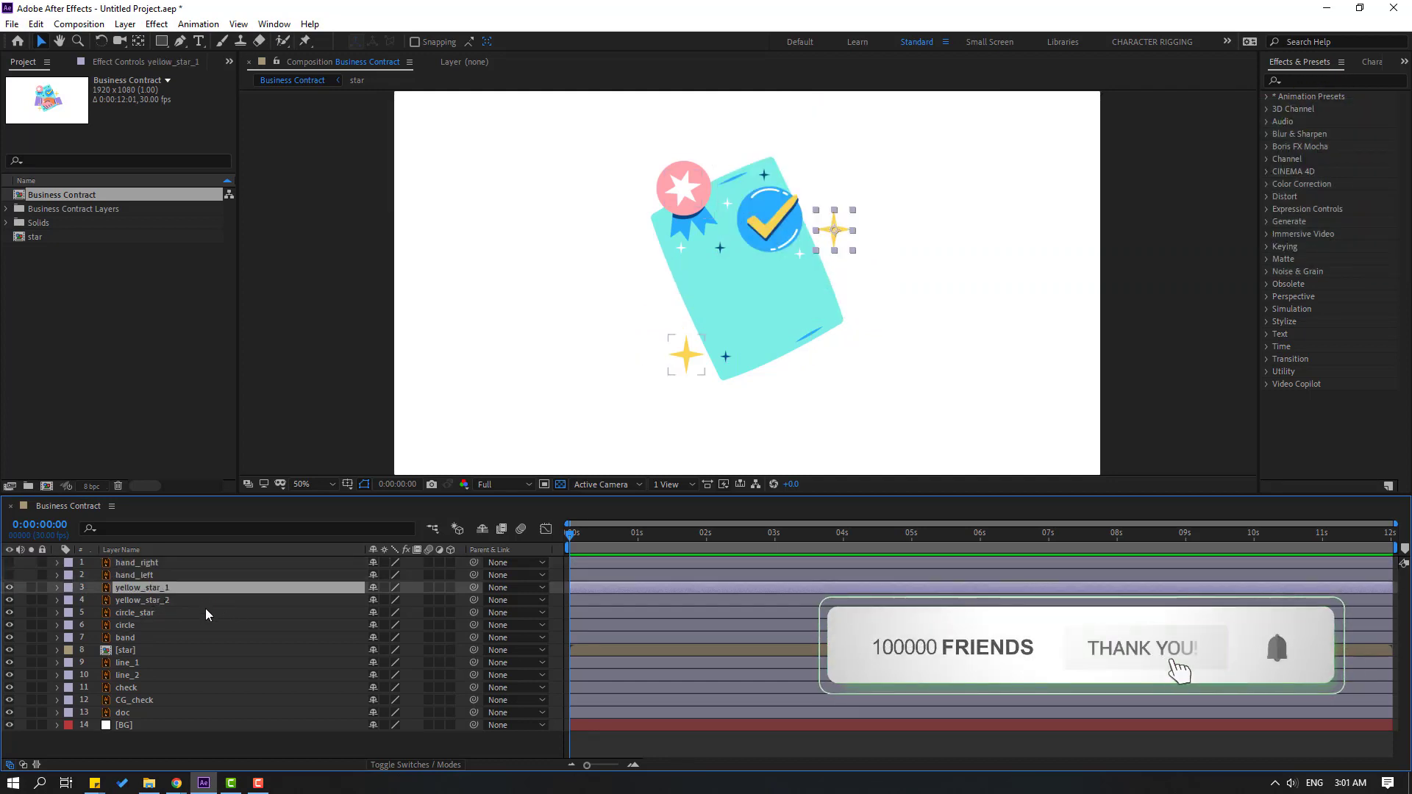
ctrl+click(157, 600)
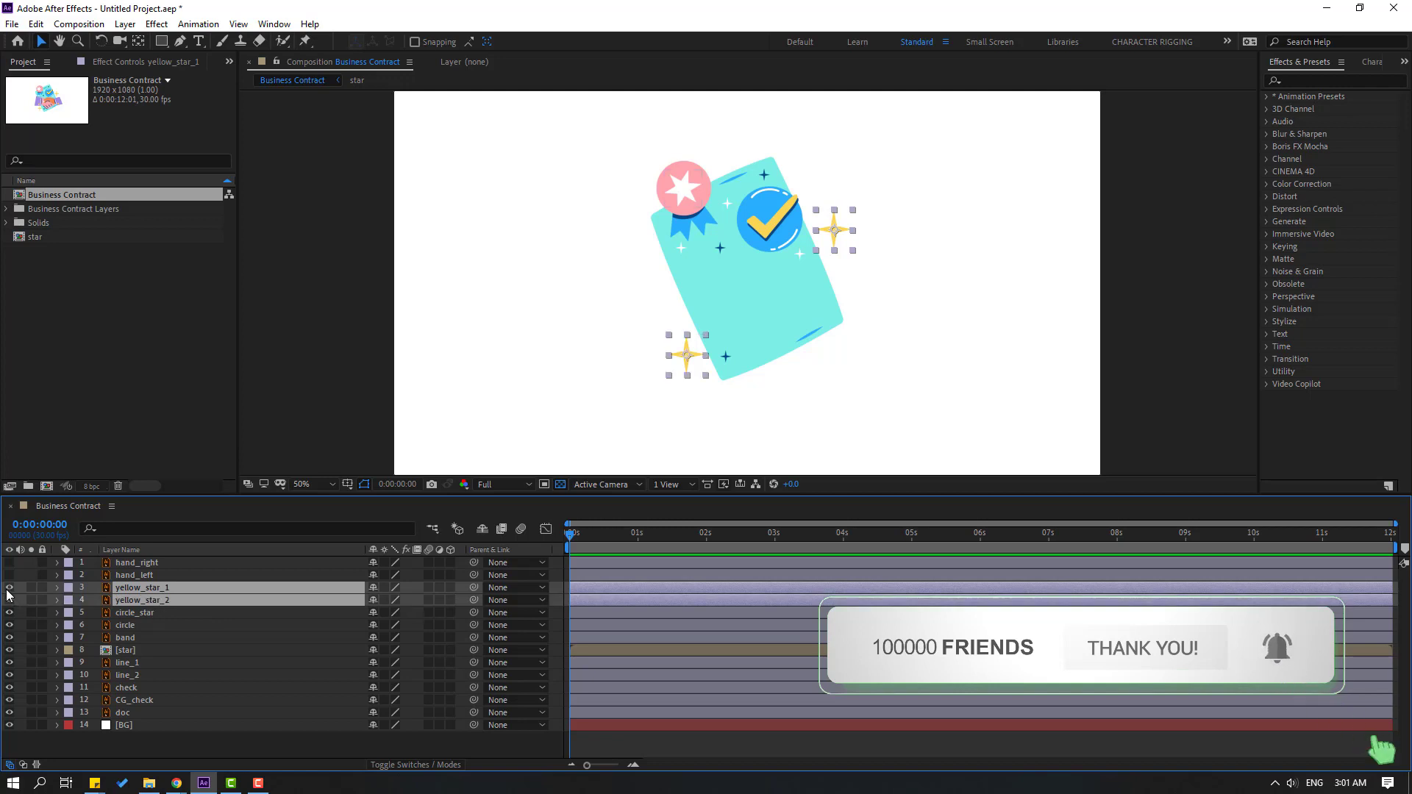
drag(9, 587, 9, 600)
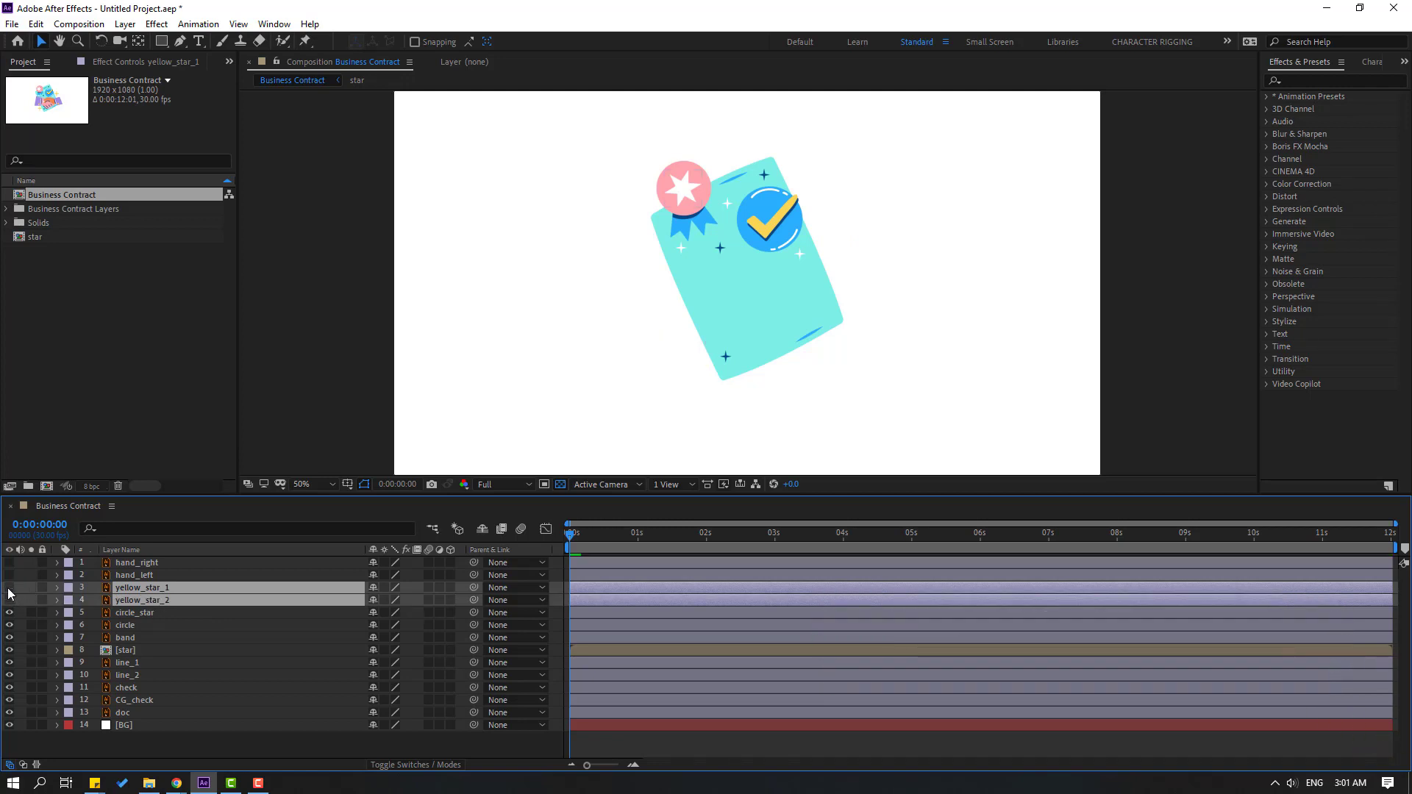
- Select the circle_star, circle, band, line_1, line_2, check, CG_check and doc layers together
click(139, 615)
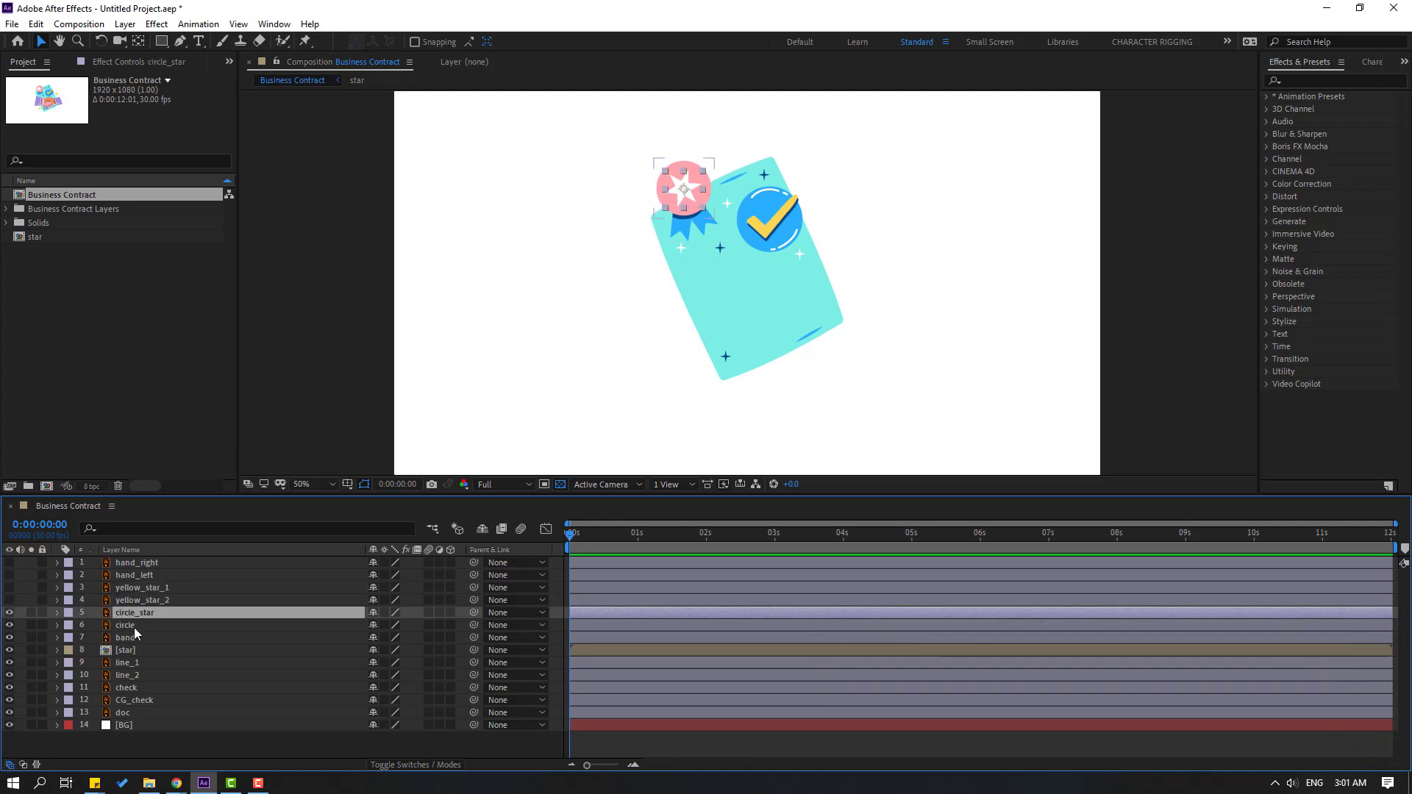
ctrl+click(130, 627)
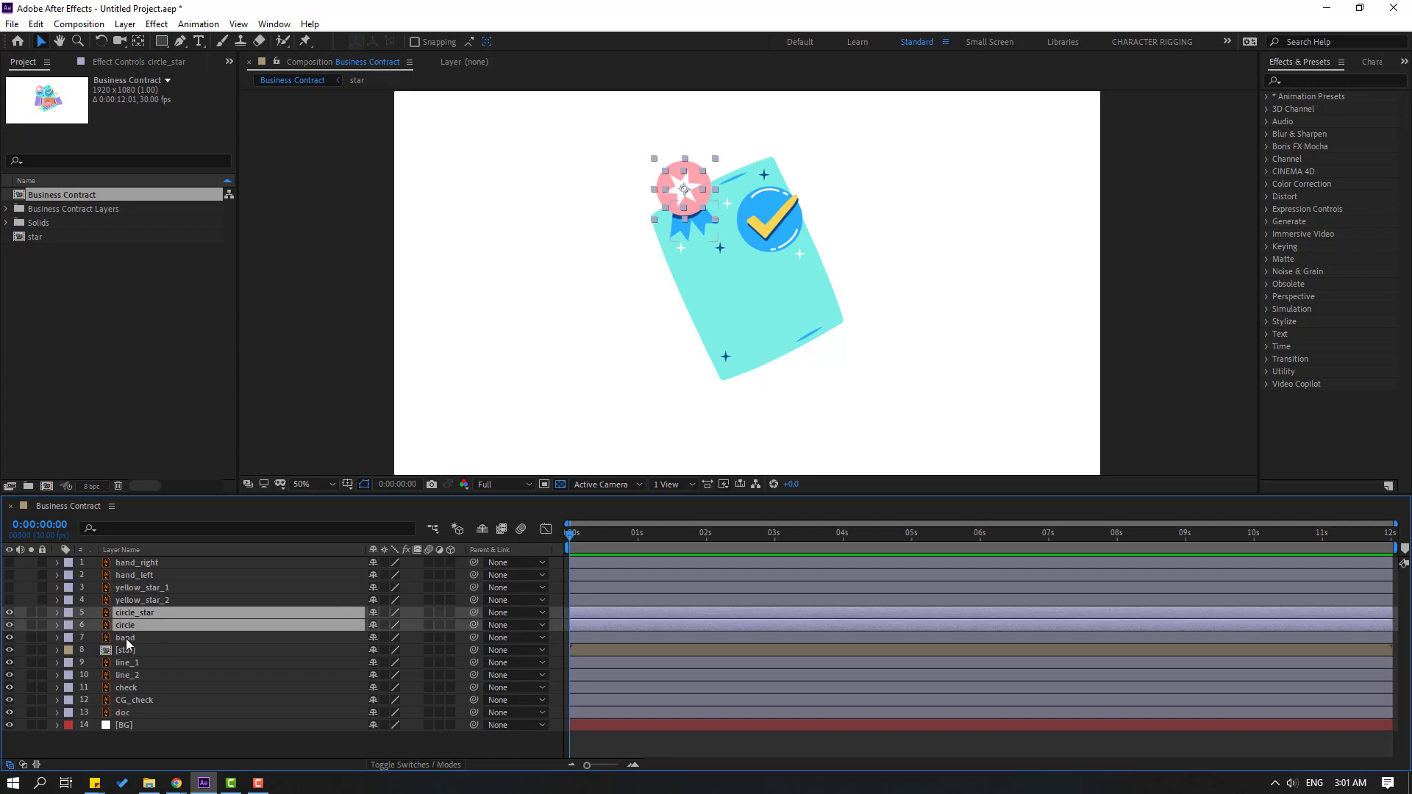
ctrl+click(126, 637)
ctrl+click(135, 666)
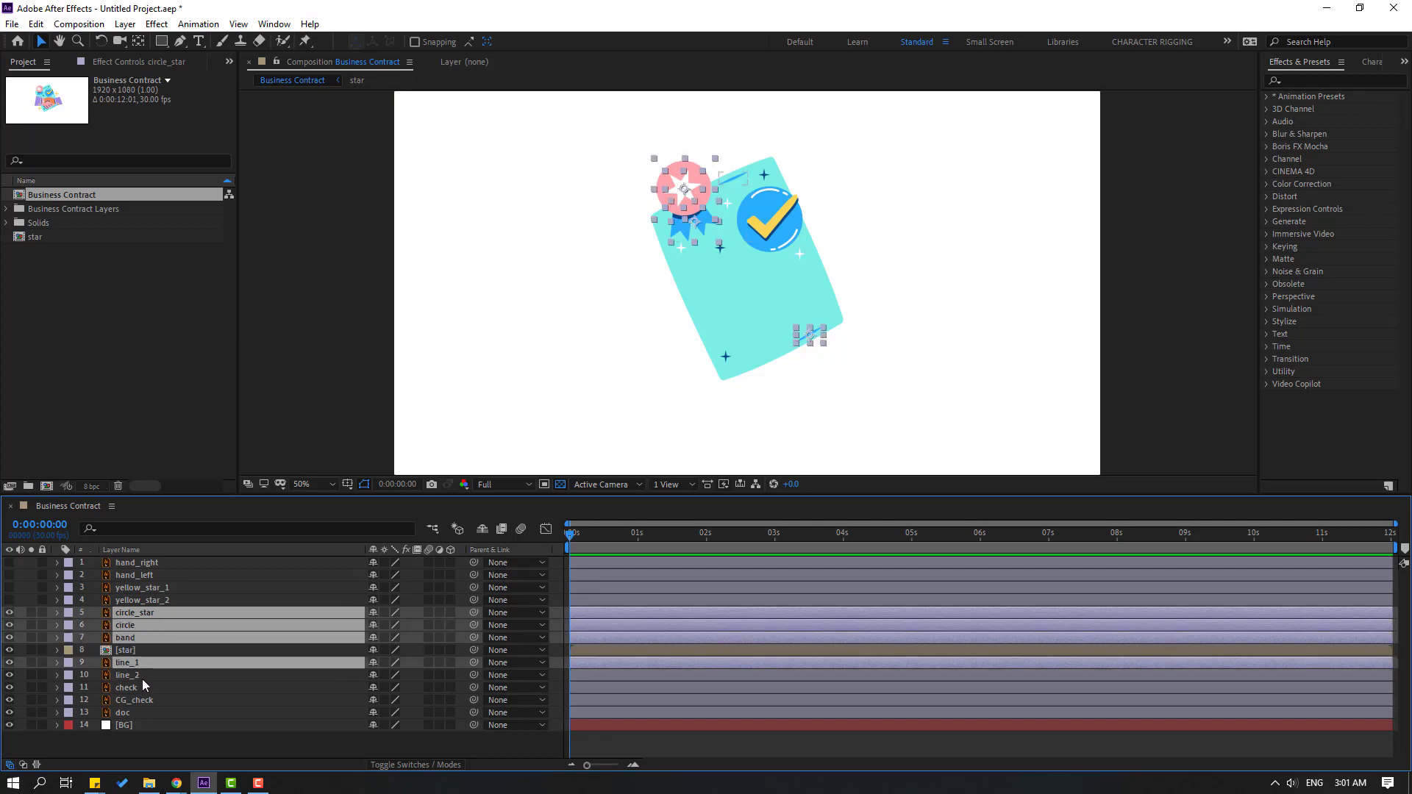
ctrl+click(140, 676)
ctrl+click(134, 688)
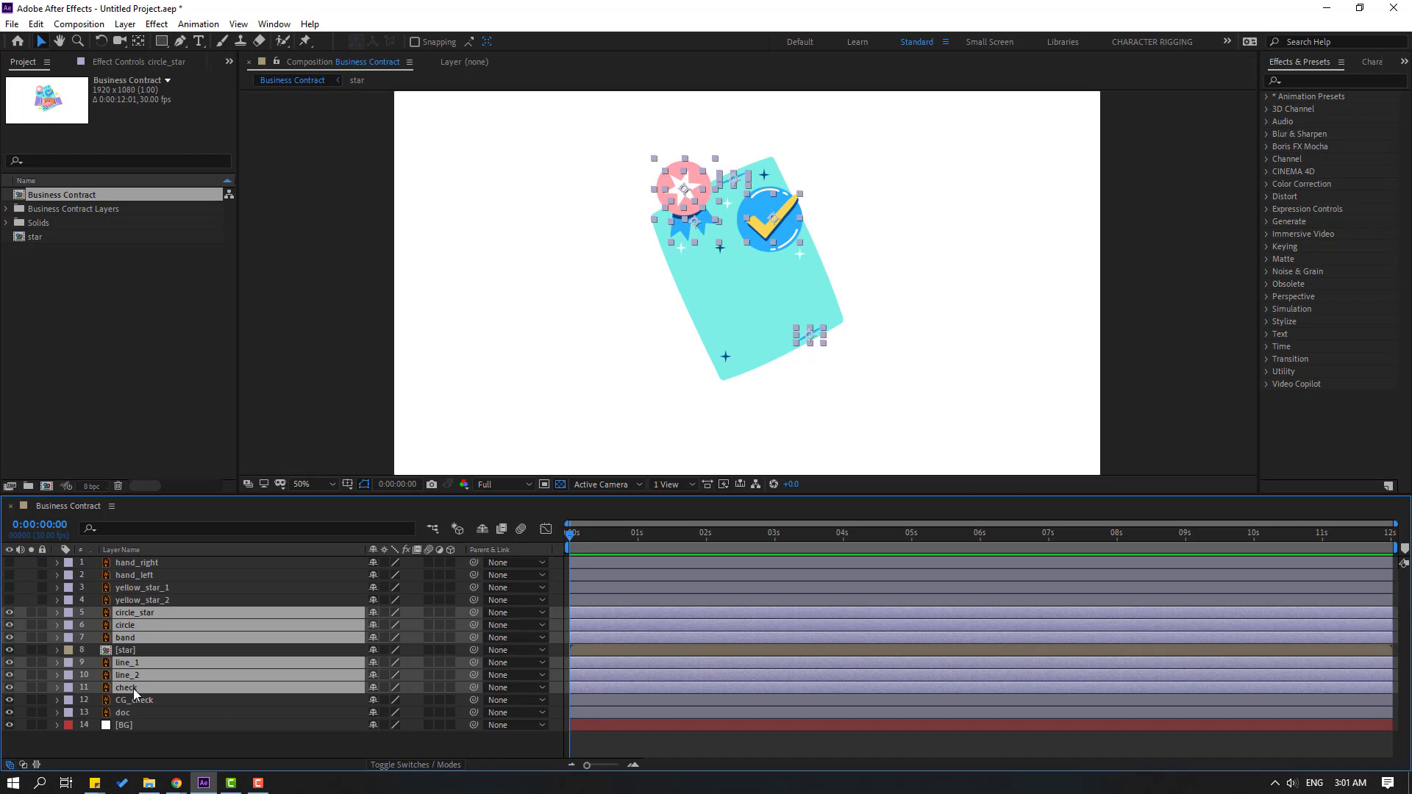
ctrl+click(141, 701)
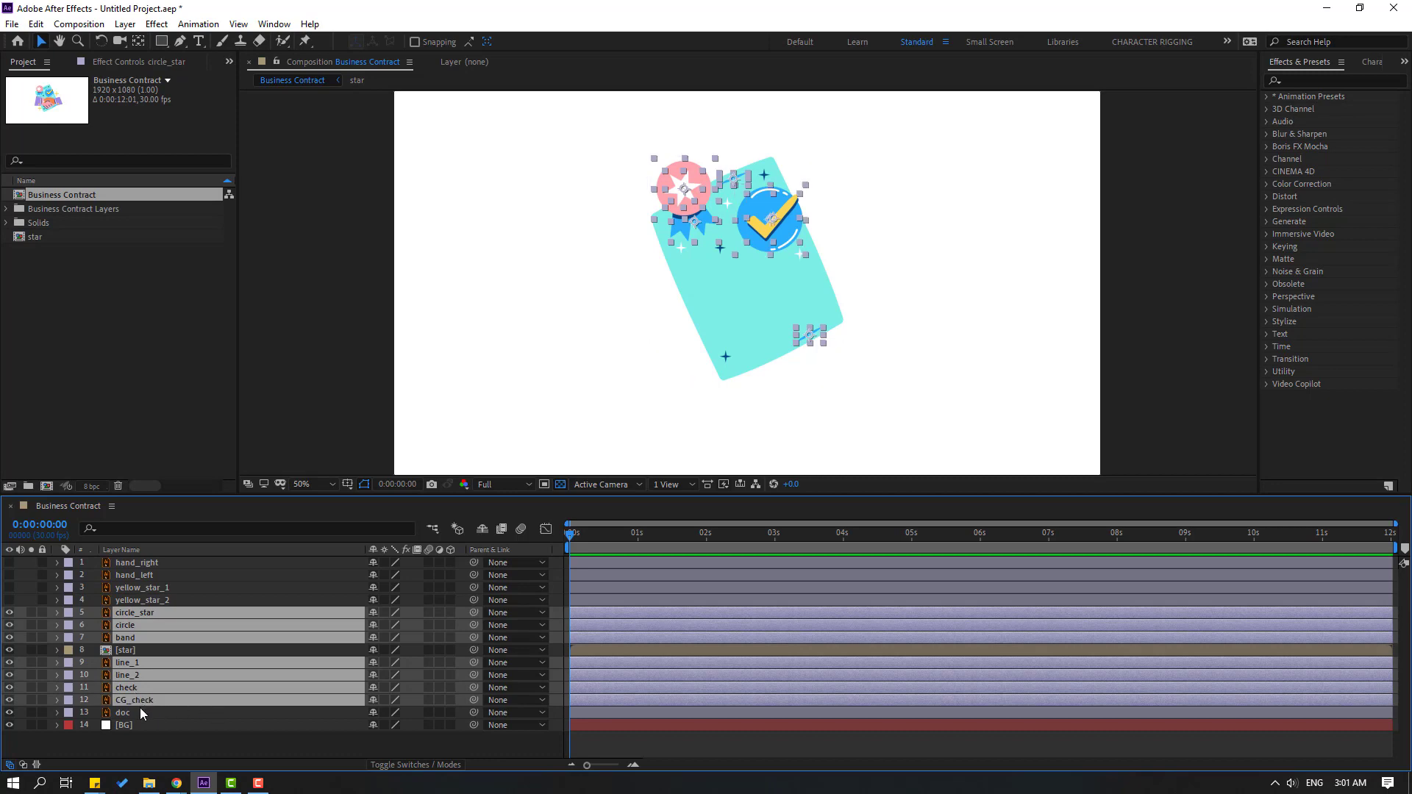
ctrl+click(128, 713)
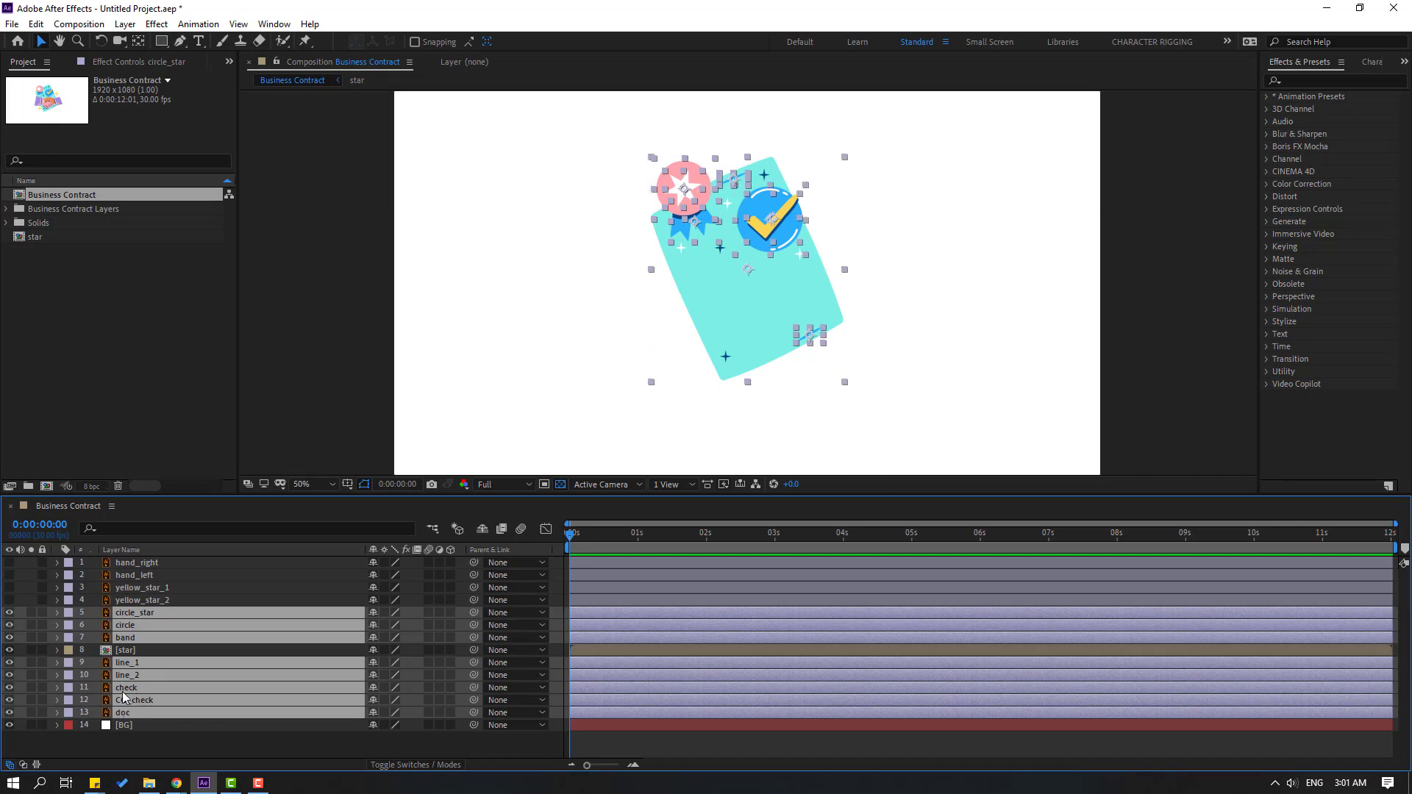
right_click(124, 697)
- Pre-compose the selected layers into a new composition named DOC
click(144, 636)
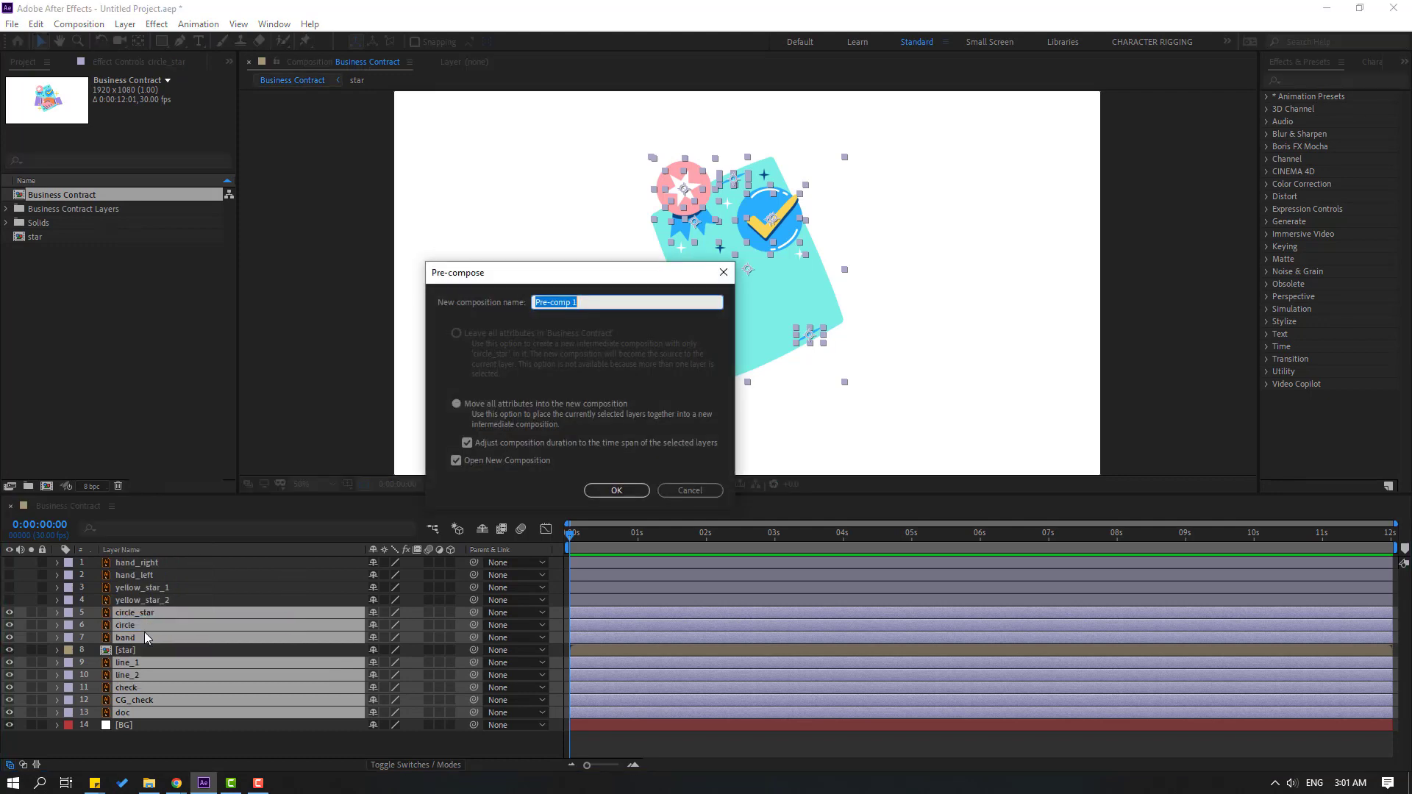
text(DOC)
click(594, 491)
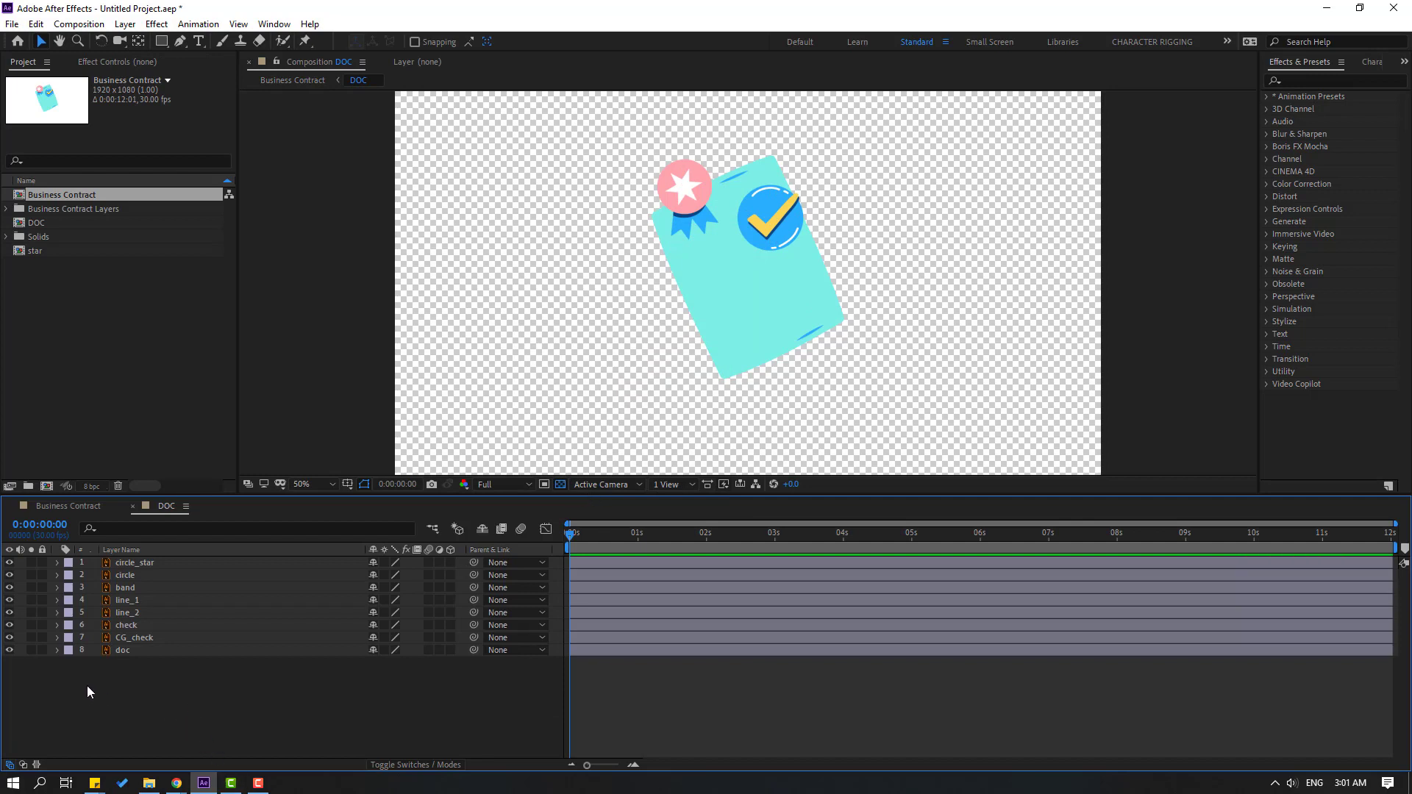
- Inside DOC, hide the badge, line and checkmark layers 1–7 and select the doc layer
click(129, 638)
shift+click(134, 562)
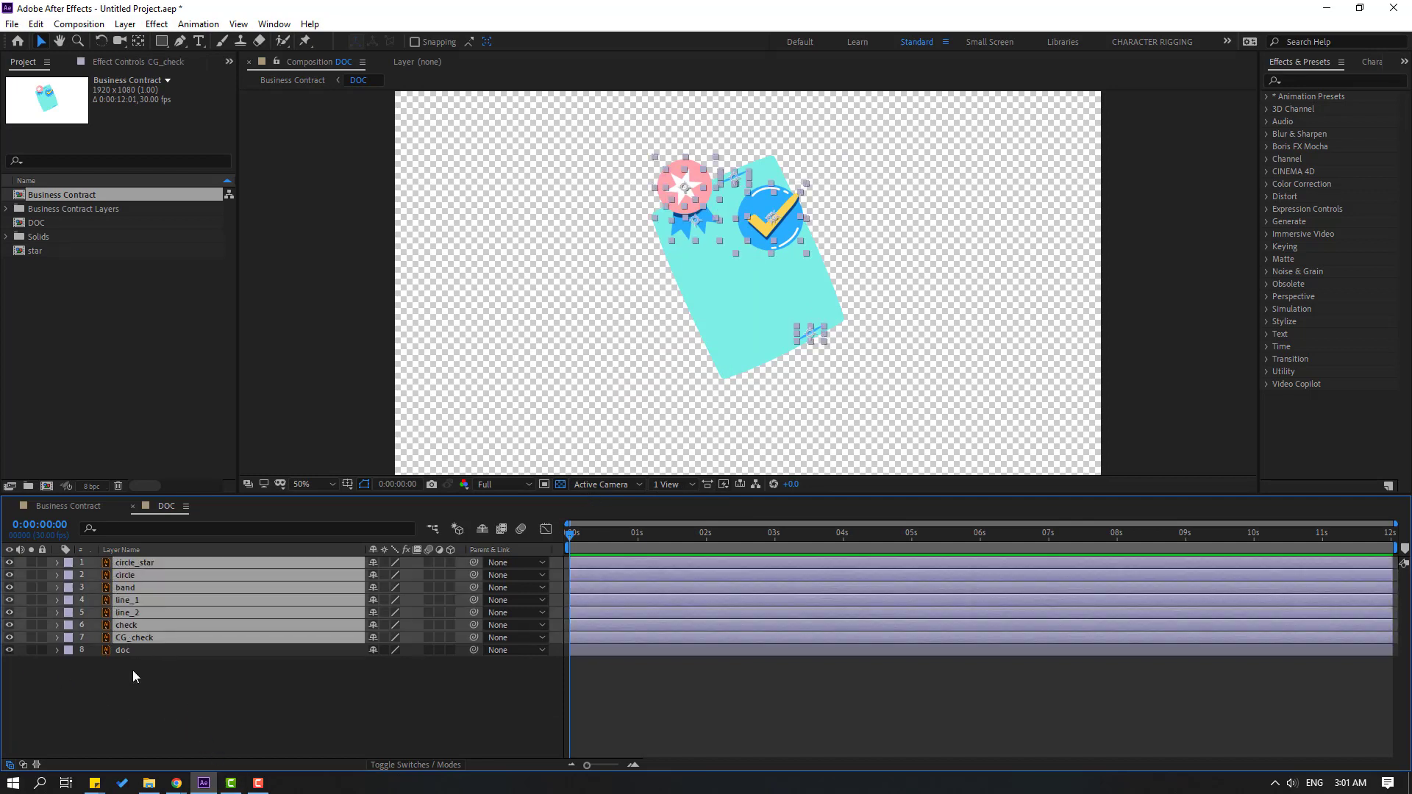
drag(10, 564, 9, 637)
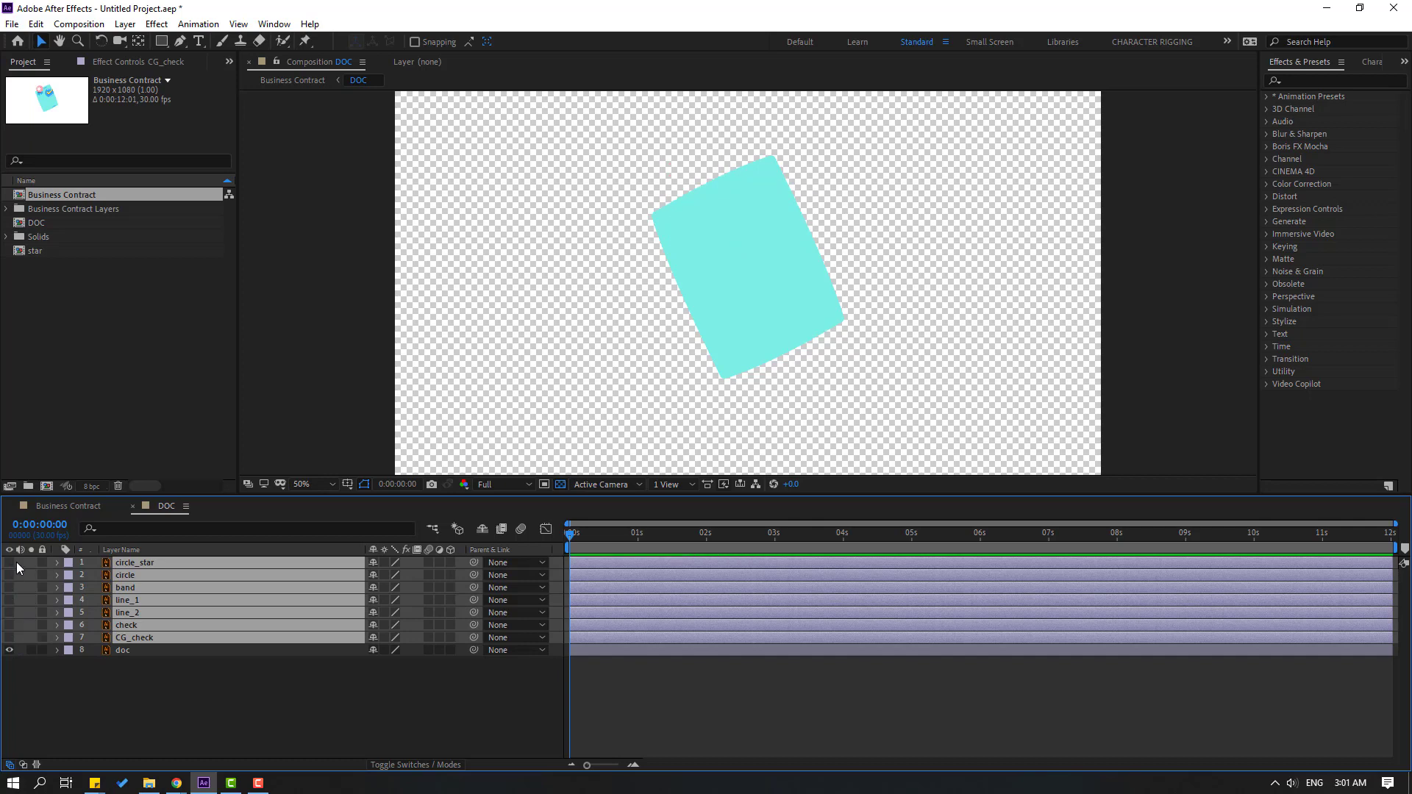
click(127, 681)
click(125, 651)
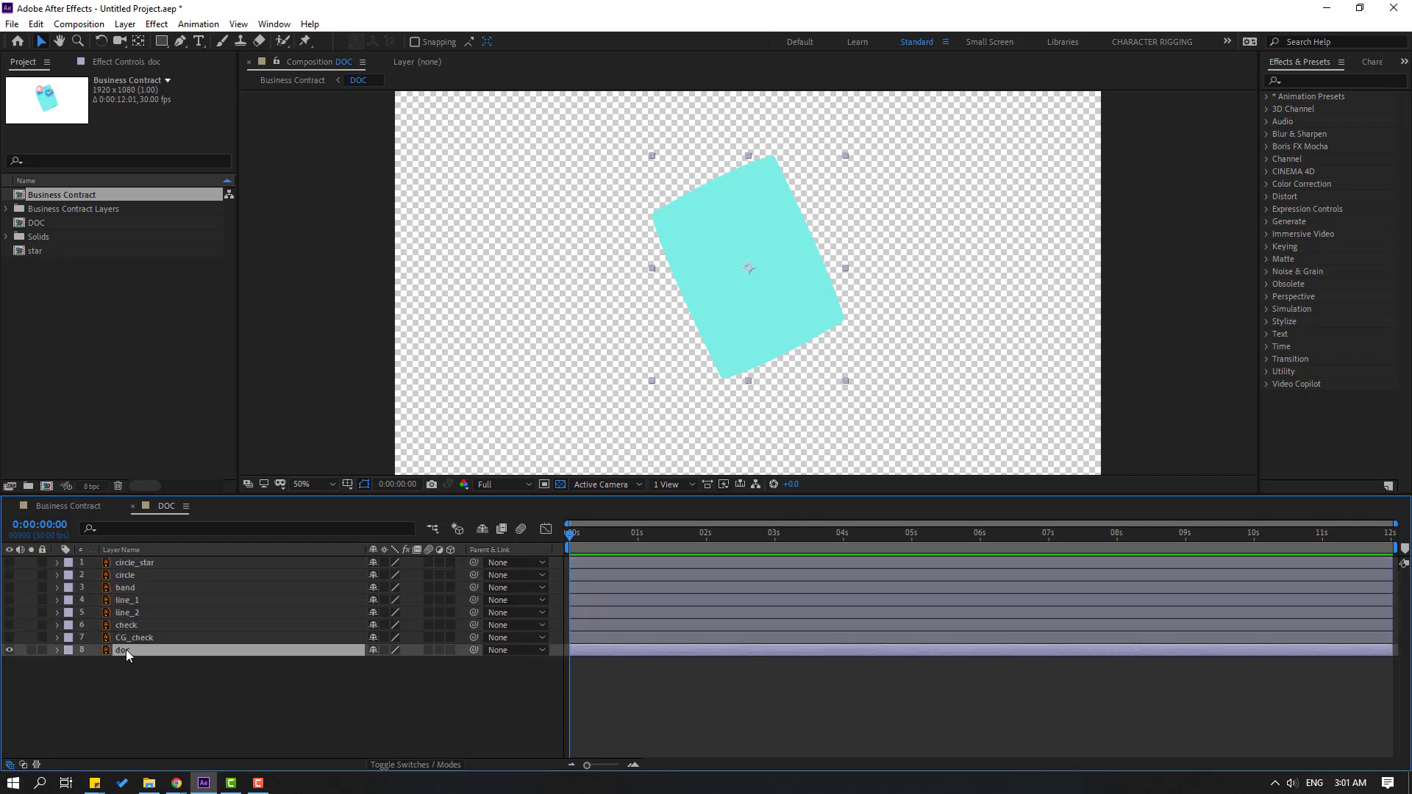
- Keyframe the doc card's Position from off-screen Y 1462.7 up into frame at 0:00:00:21
key(p)
drag(401, 662, 1035, 616)
drag(403, 662, 414, 662)
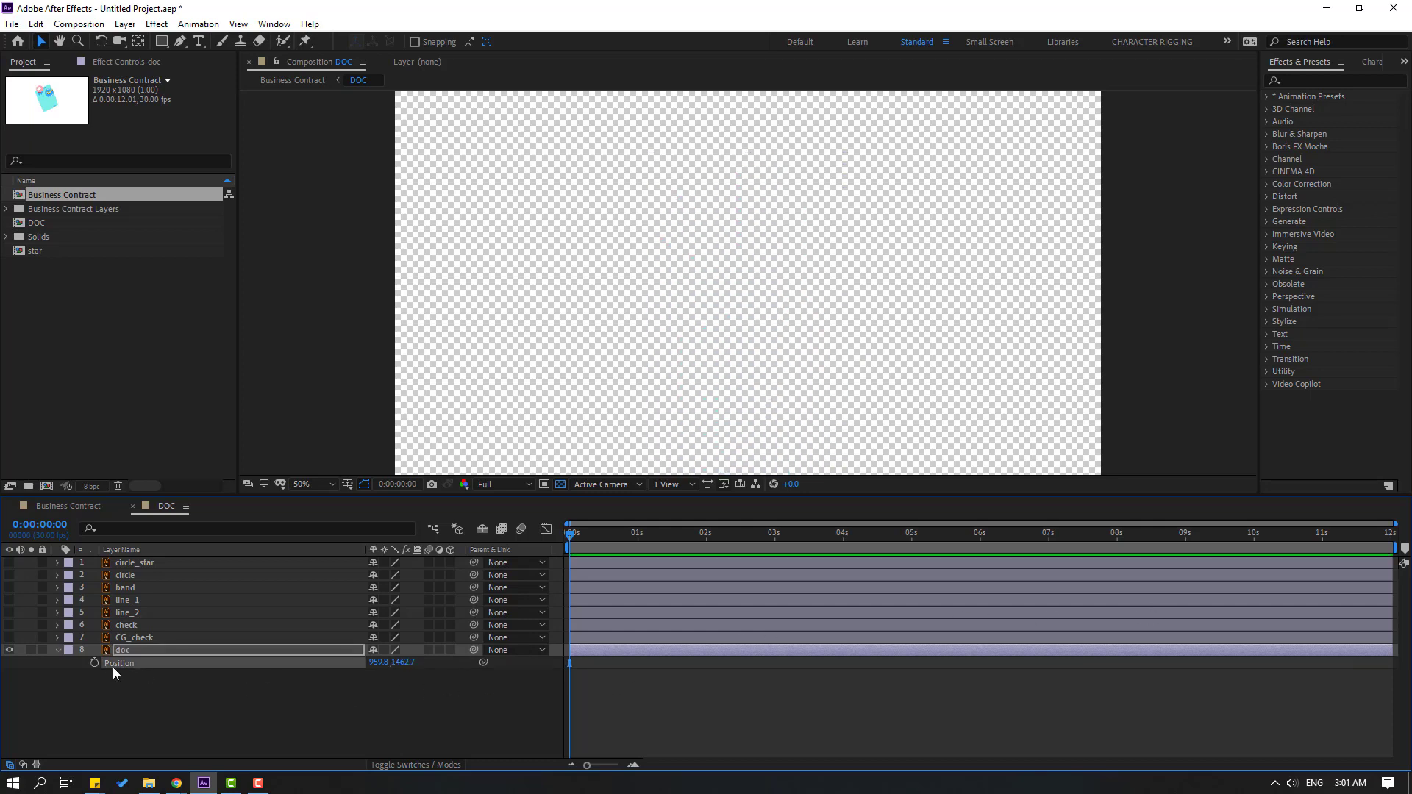
drag(594, 539, 616, 536)
key(comma)
drag(403, 662, 149, 669)
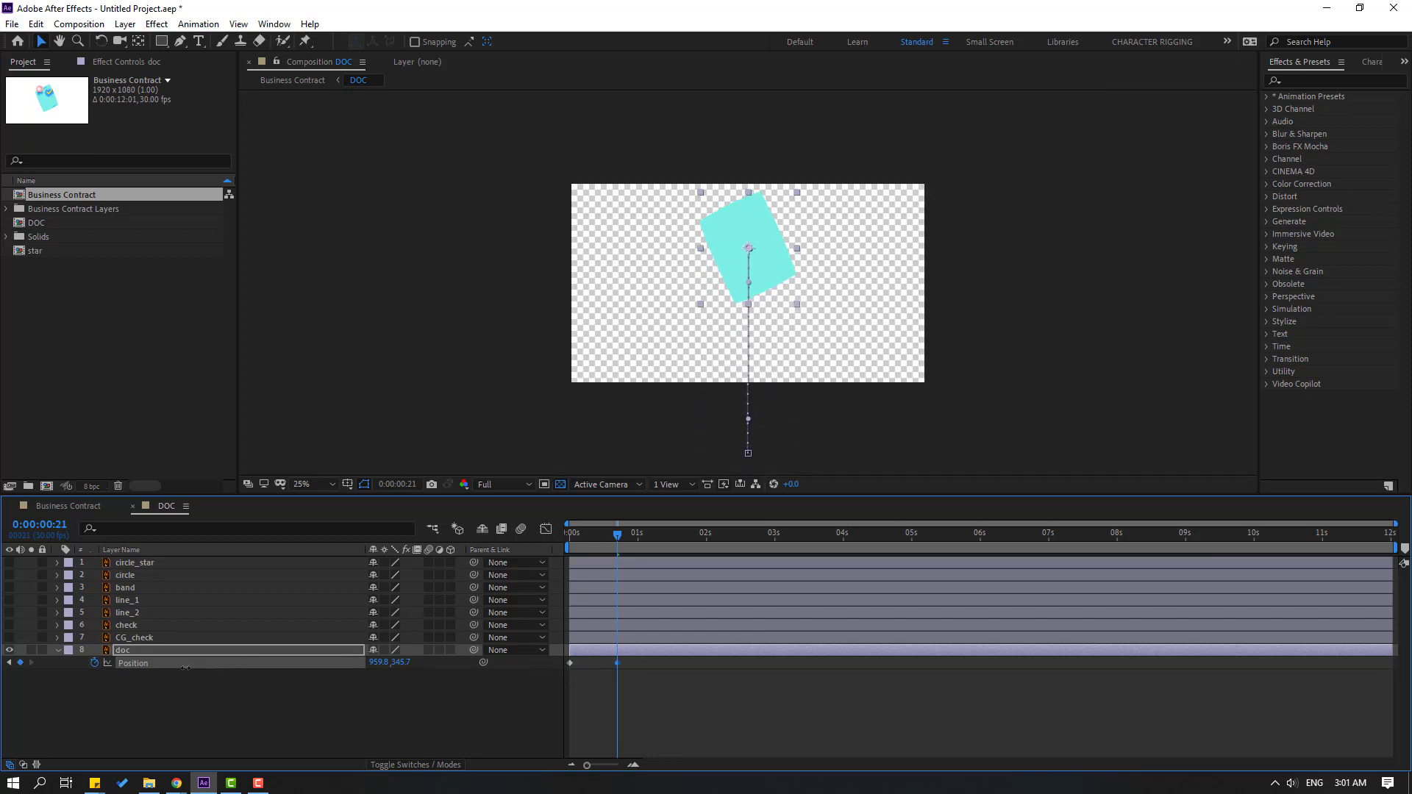
click(319, 489)
click(312, 518)
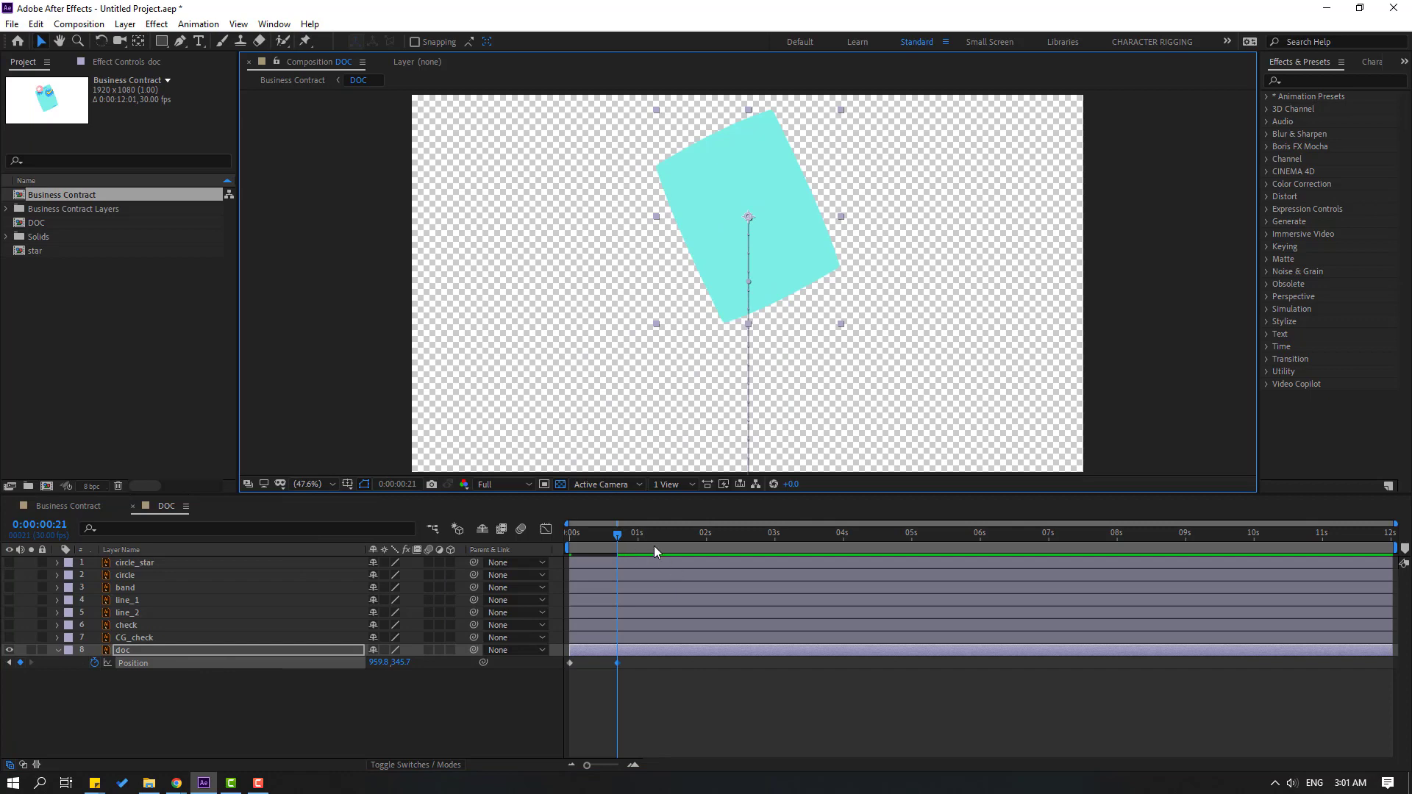
drag(601, 545, 545, 536)
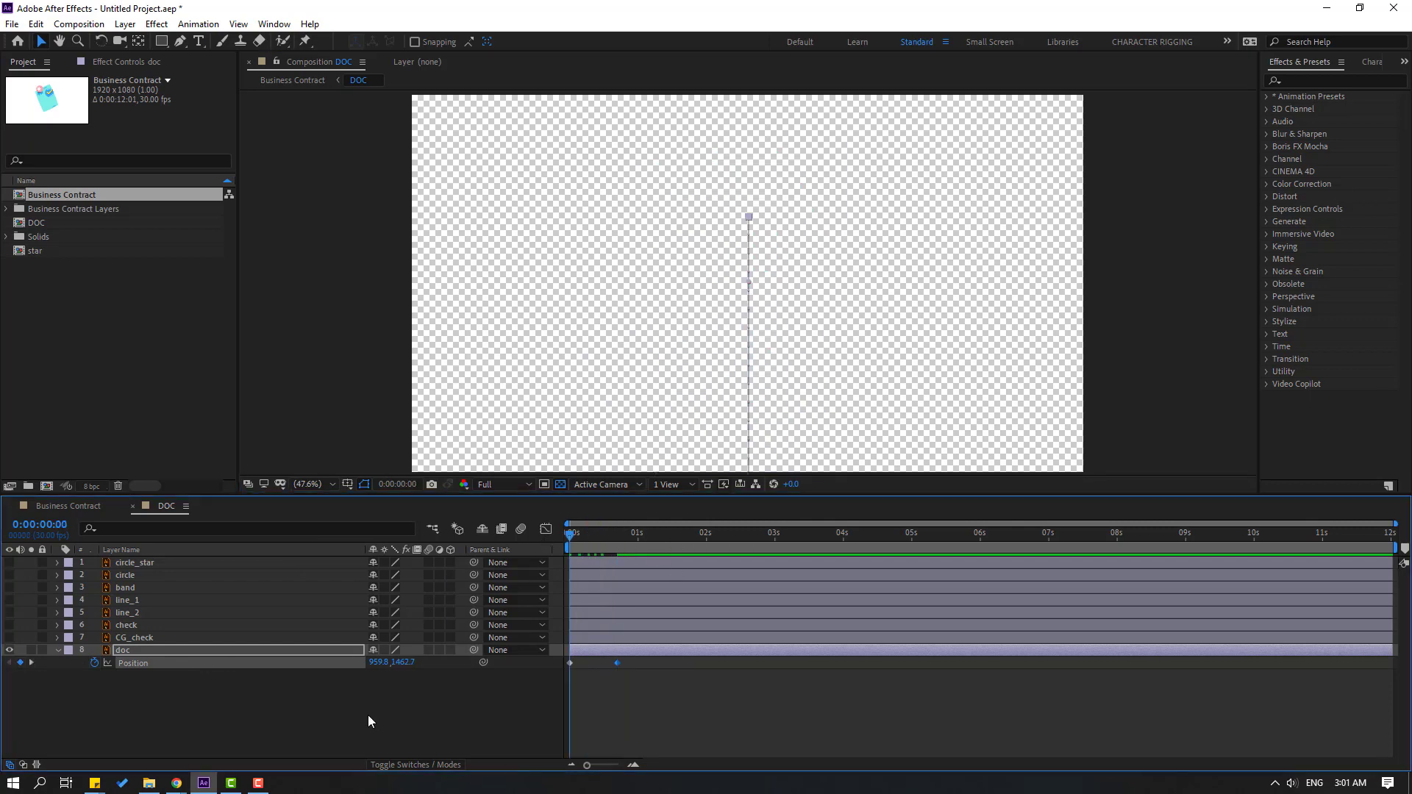
- Keyframe the card's Scale at 0% at the start and 120% at the landing point
key(shift+s)
click(94, 675)
text(0)
key(Return)
drag(581, 536, 617, 538)
click(388, 675)
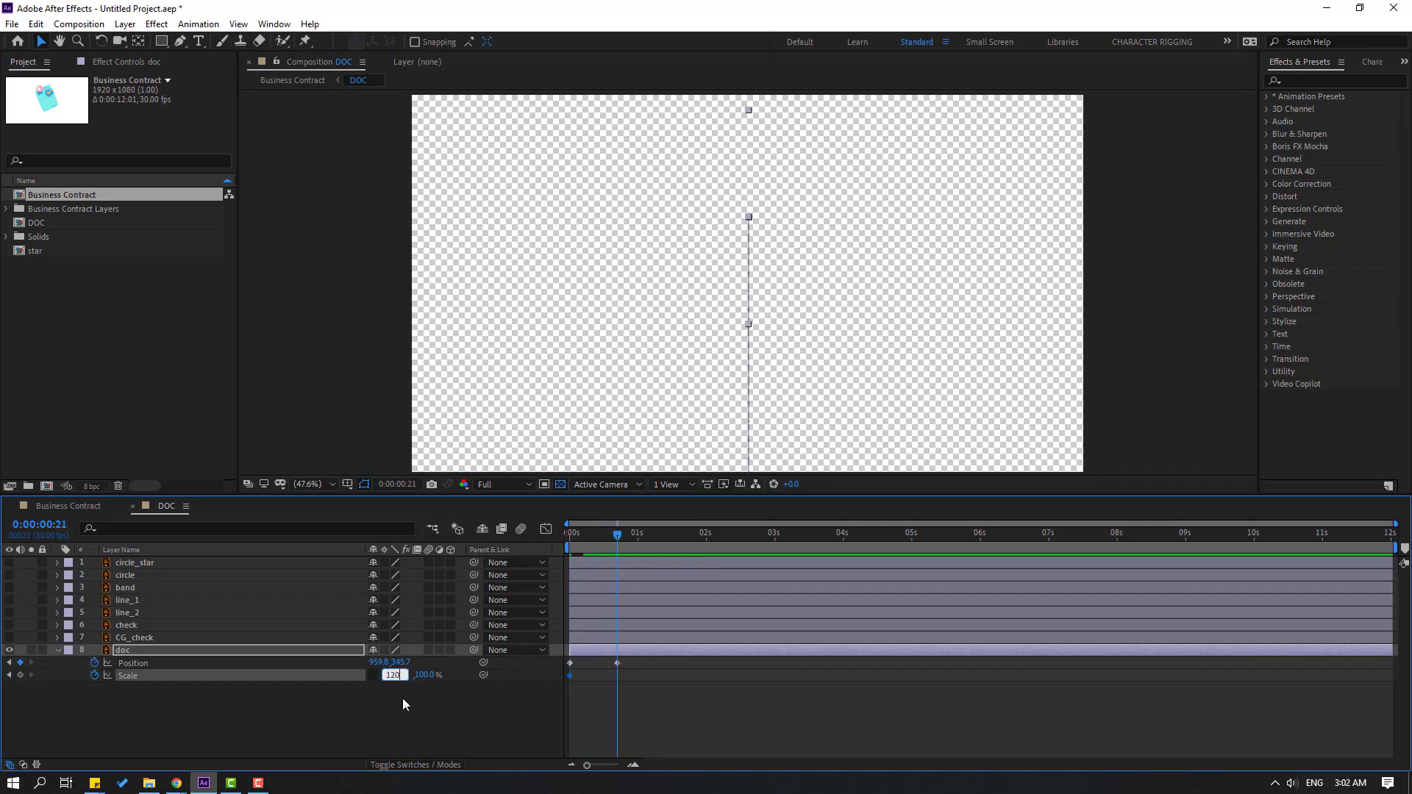
key(Return)
- Add Scale keys of 95% at 0:00:01:01 and 100% at 0:00:01:11
click(640, 533)
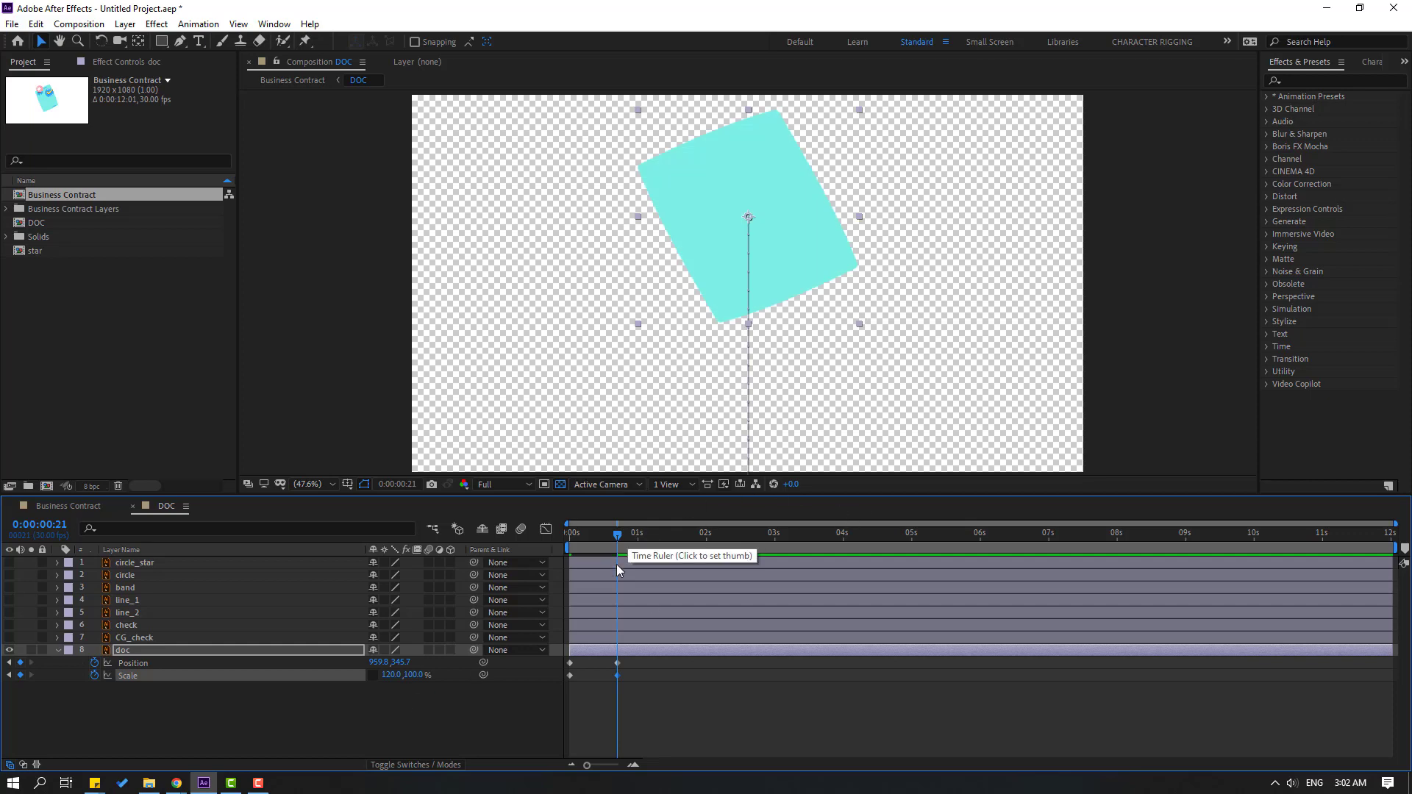
click(389, 675)
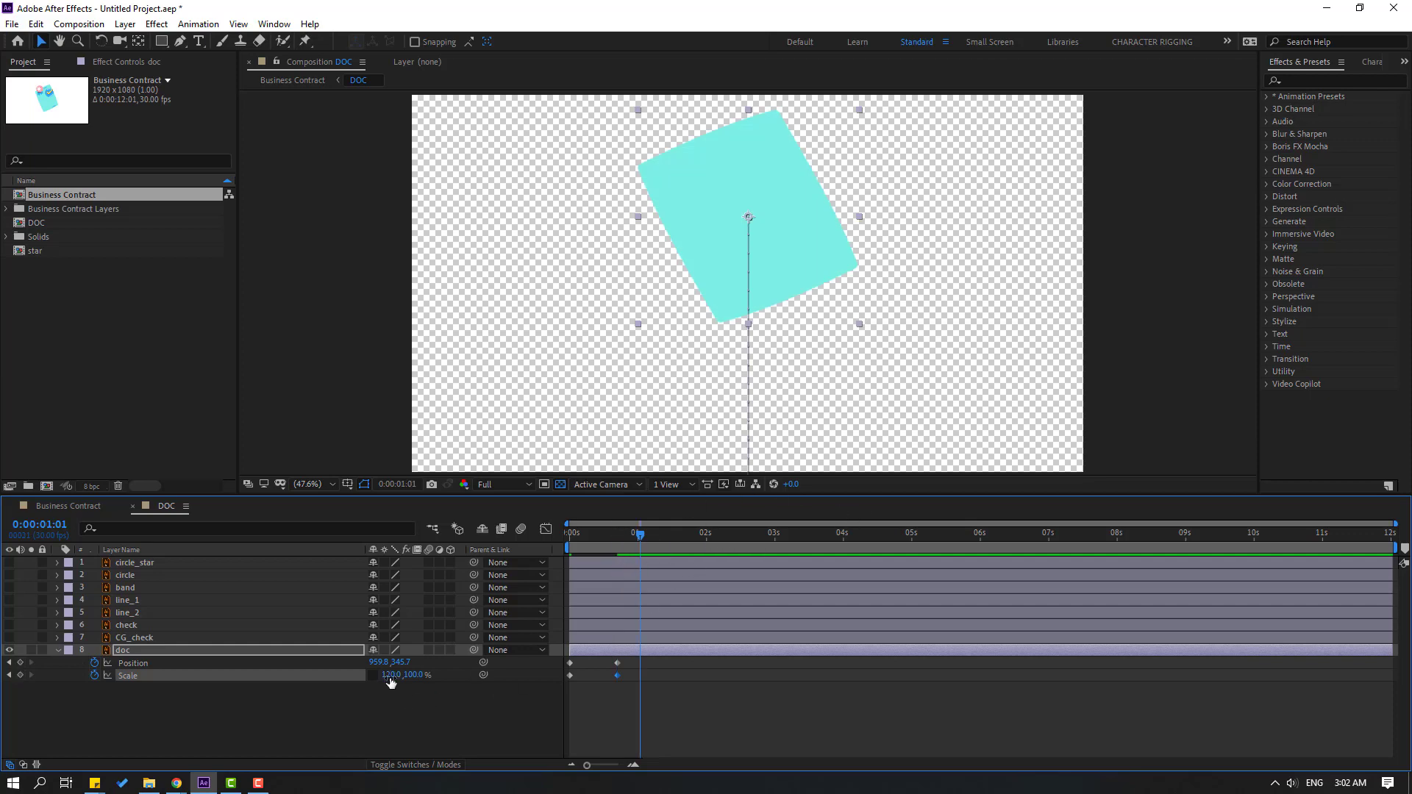
text(95)
key(Return)
key(shift+Page_Down)
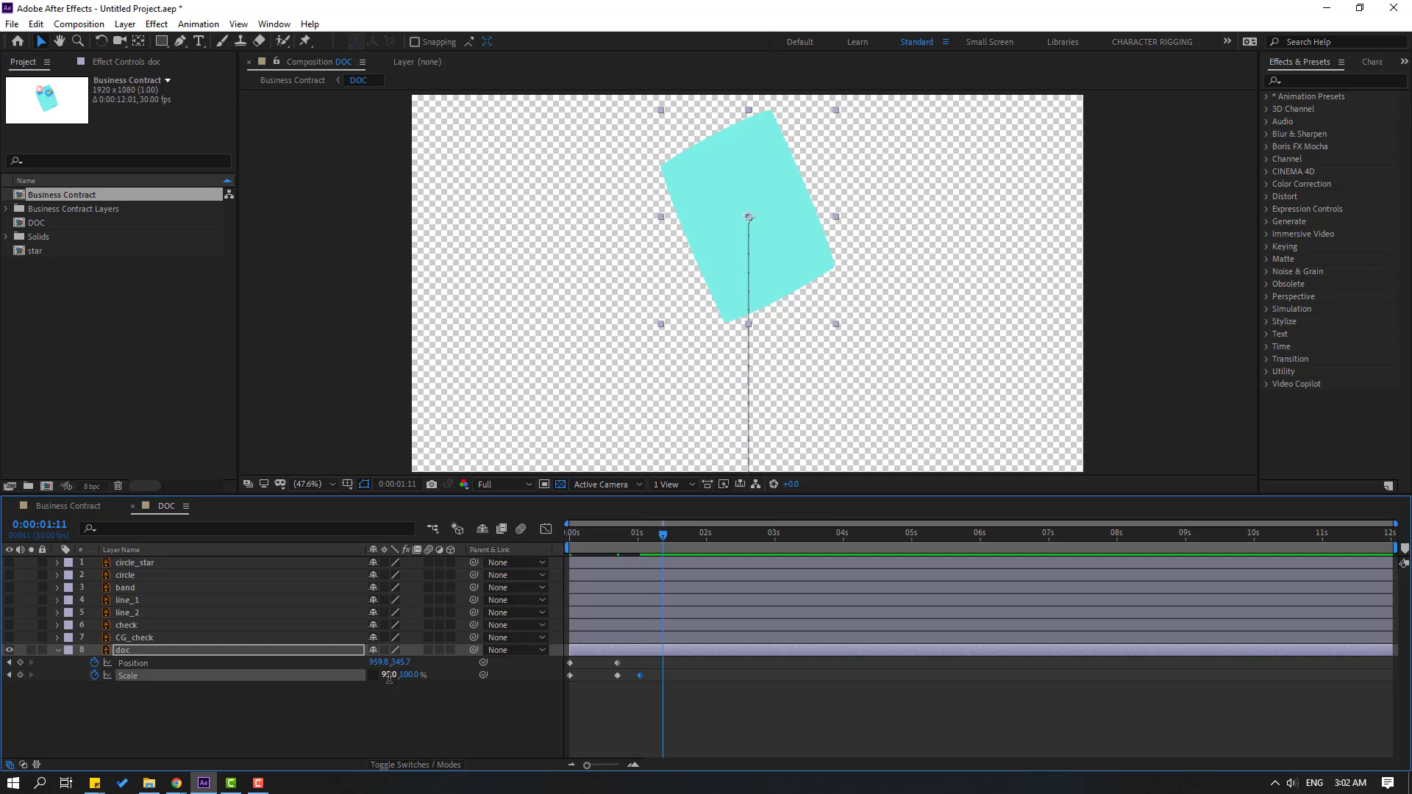
click(391, 675)
text(100)
key(Return)
- Easy Ease the Scale keyframes, shift the later ones earlier, and preview the bounce
drag(668, 685, 567, 682)
right_click(571, 675)
mouse_move(691, 665)
click(805, 568)
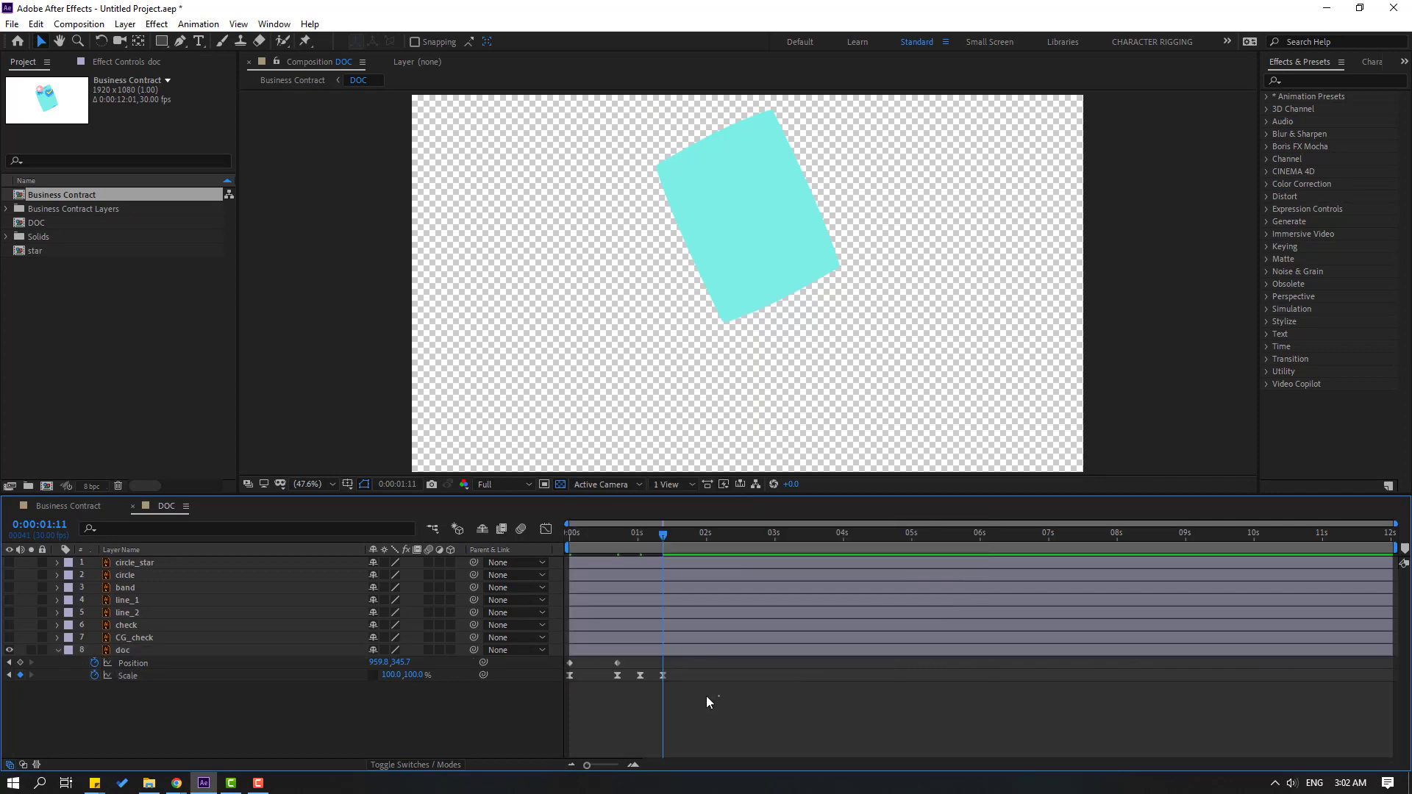
drag(609, 685, 590, 678)
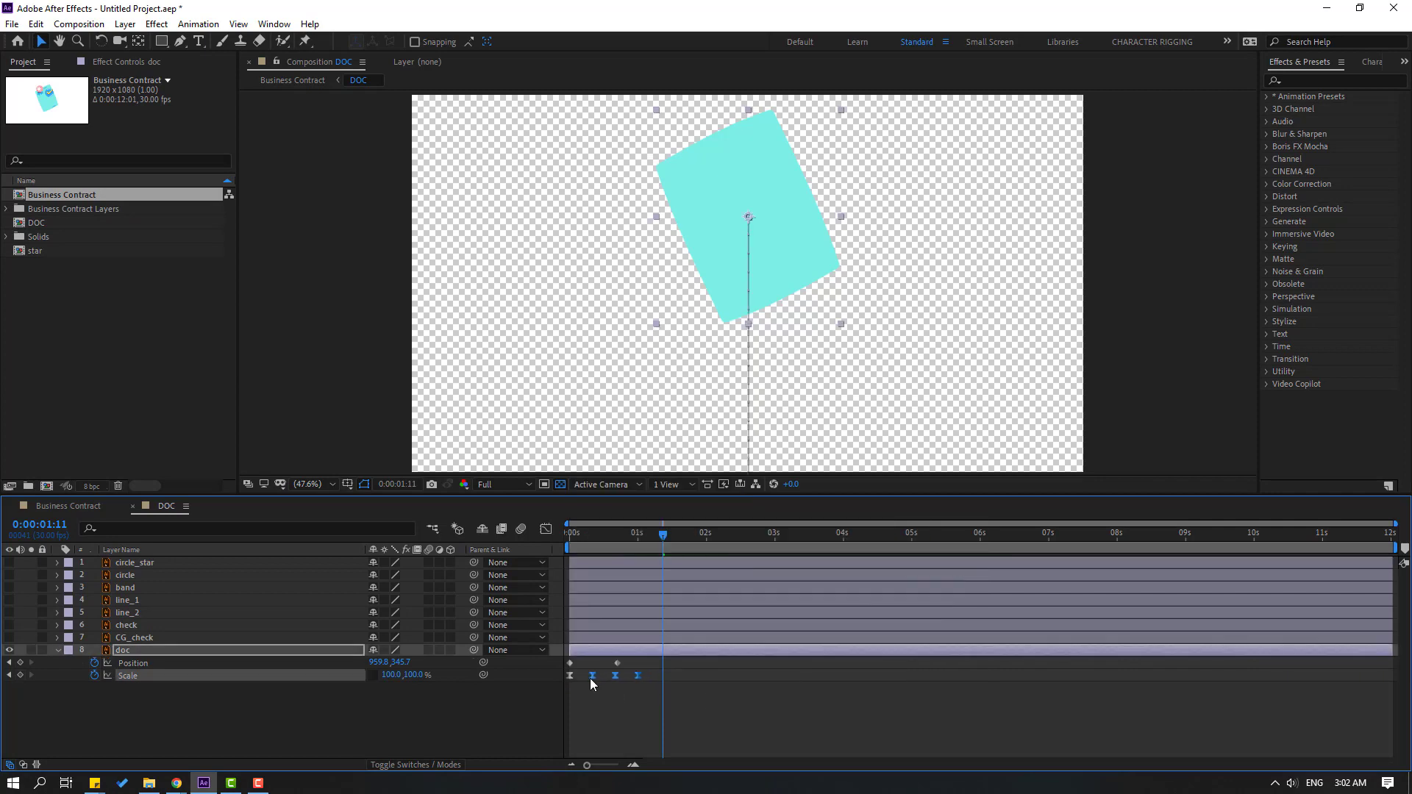
click(589, 717)
key(space)
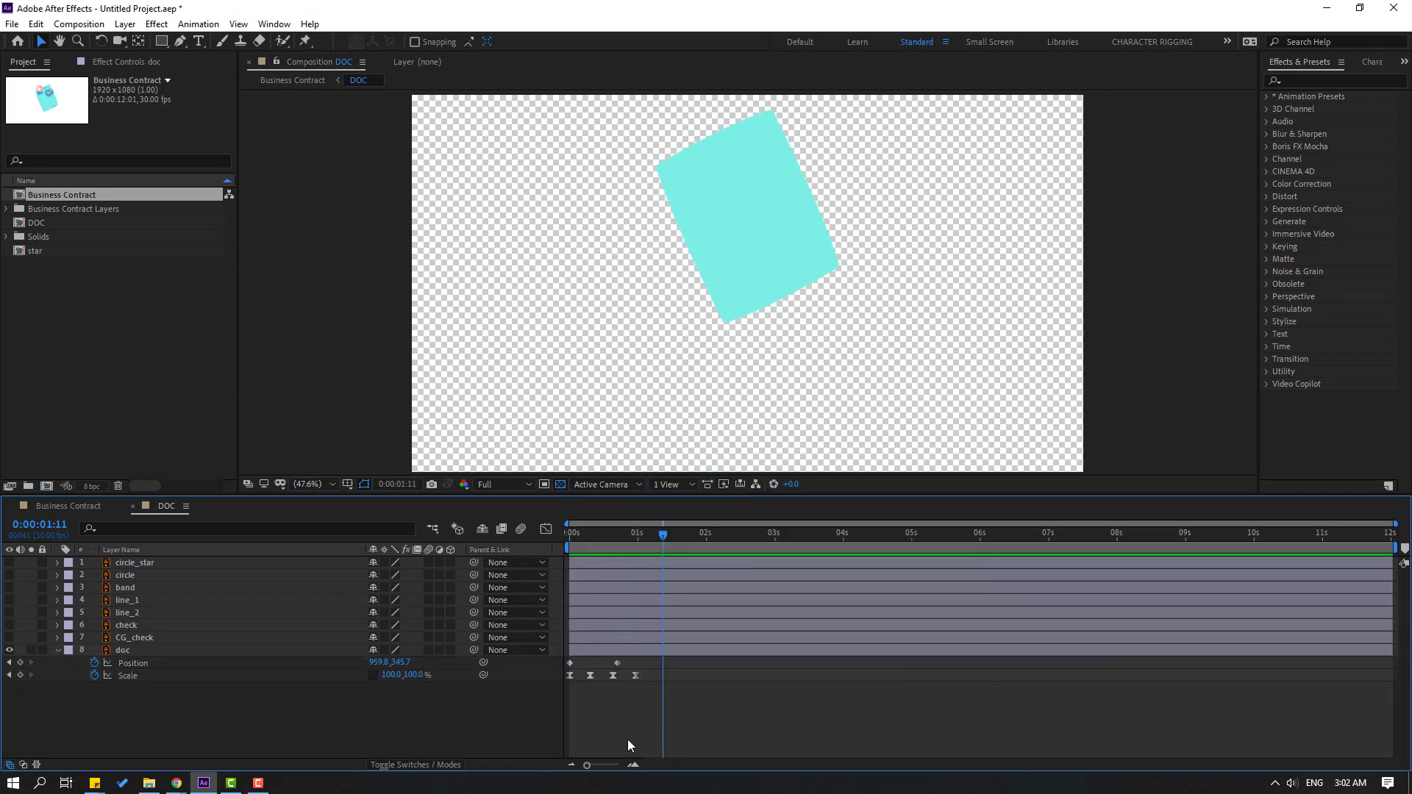
key(space)
drag(628, 665, 572, 669)
- Easy Ease the Position keyframes and add a bounce key lowering the card to Y 383.7
right_click(571, 668)
mouse_move(615, 655)
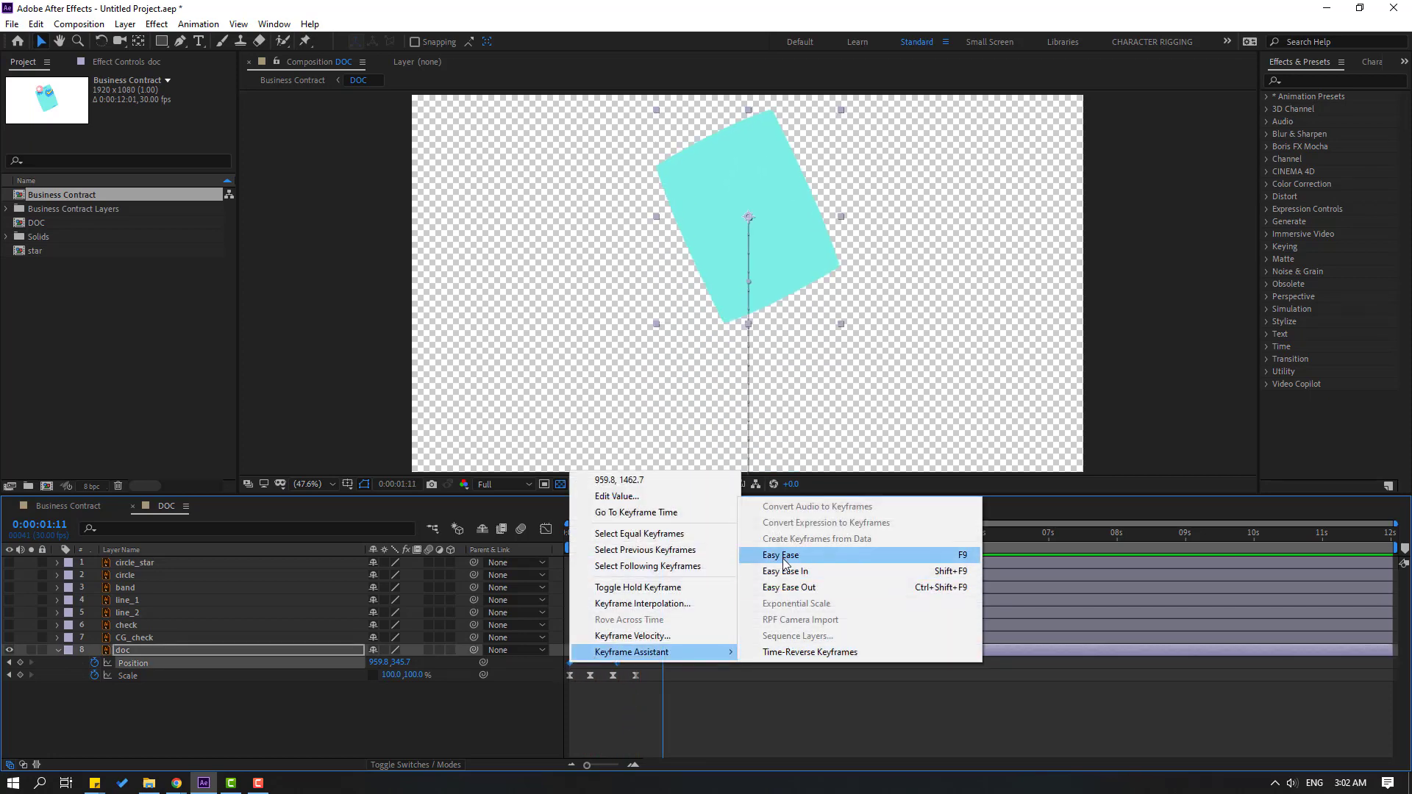
click(784, 560)
click(712, 719)
drag(624, 536, 617, 536)
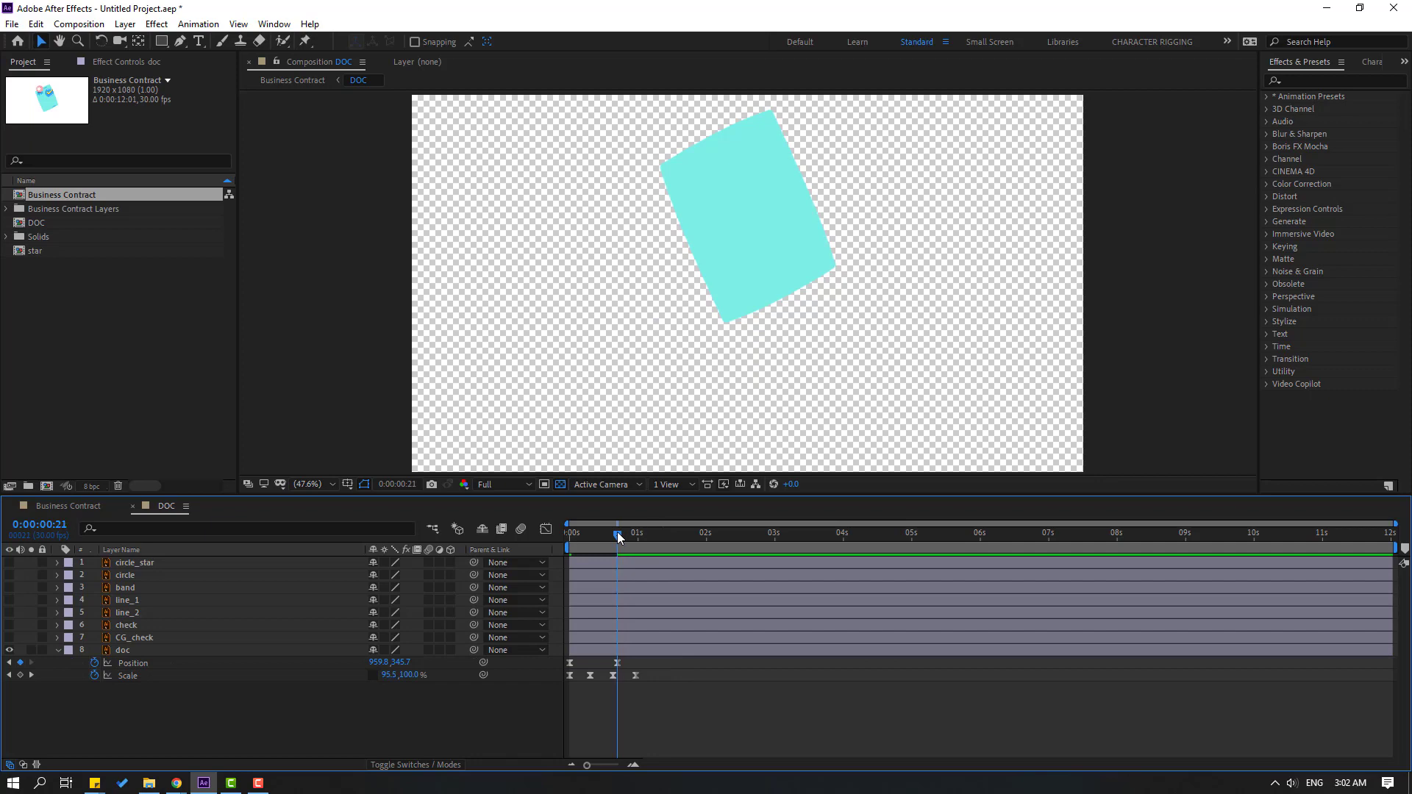
key(shift+Page_Down)
mouse_move(401, 663)
mouse_down()
mouse_move(441, 667)
mouse_move(384, 663)
mouse_up()
key(shift+Page_Down)
key(shift+Page_Down)
key(shift+Page_Down)
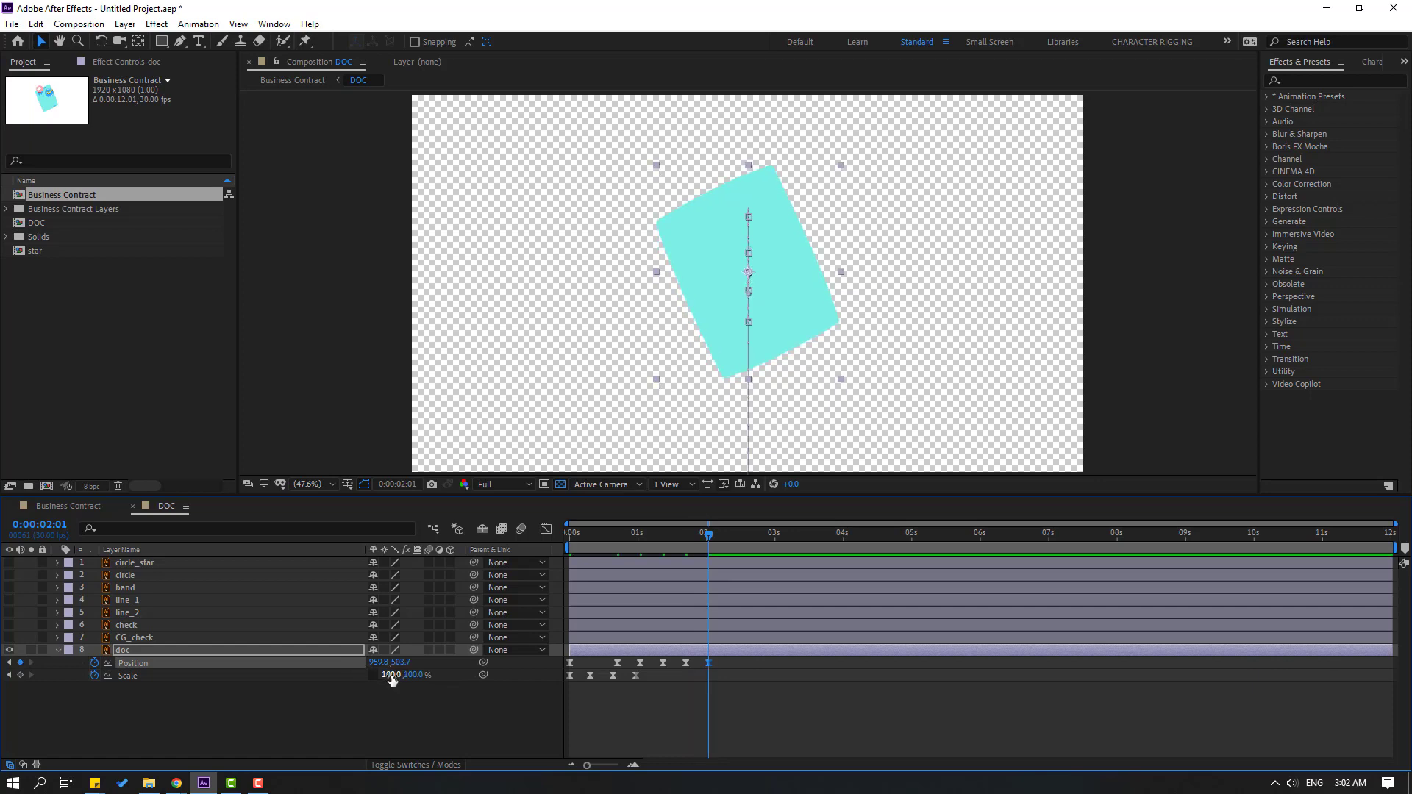
- Shift the Position keyframes earlier, push the last three Scale keys later, and preview
drag(730, 663, 598, 668)
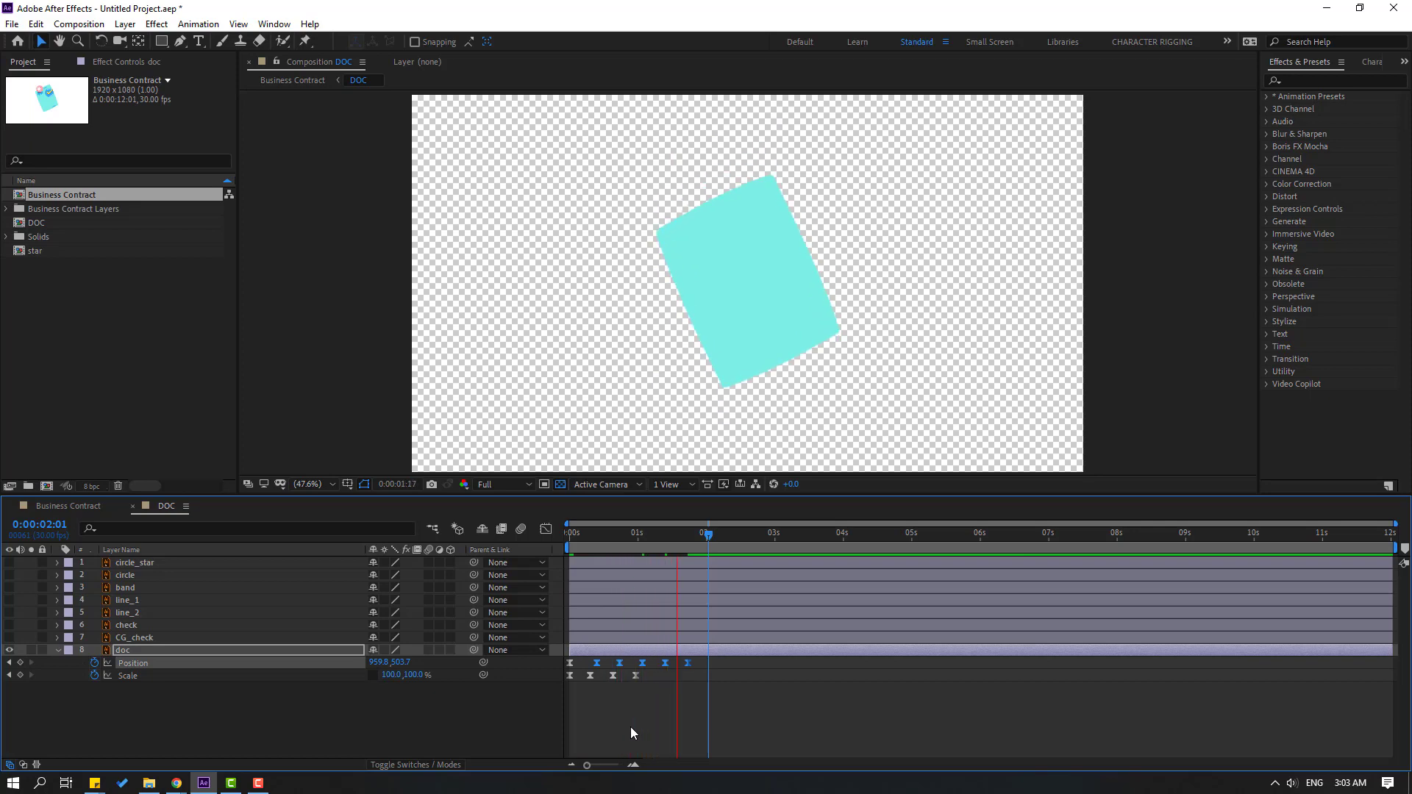
key(space)
drag(652, 674, 606, 675)
key(space)
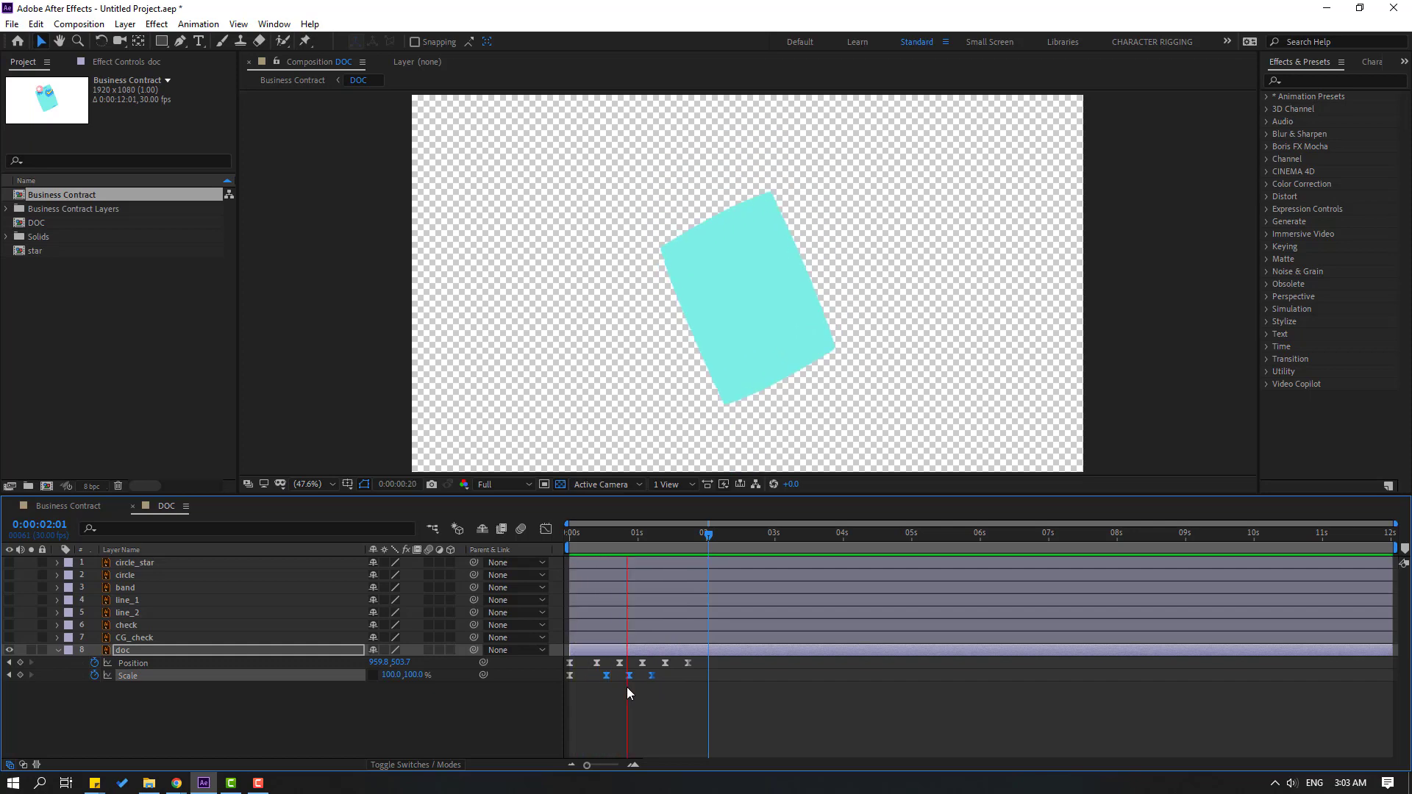
- Keyframe the doc card's Rotation at 45° at the start of the timeline
key(space)
key(space)
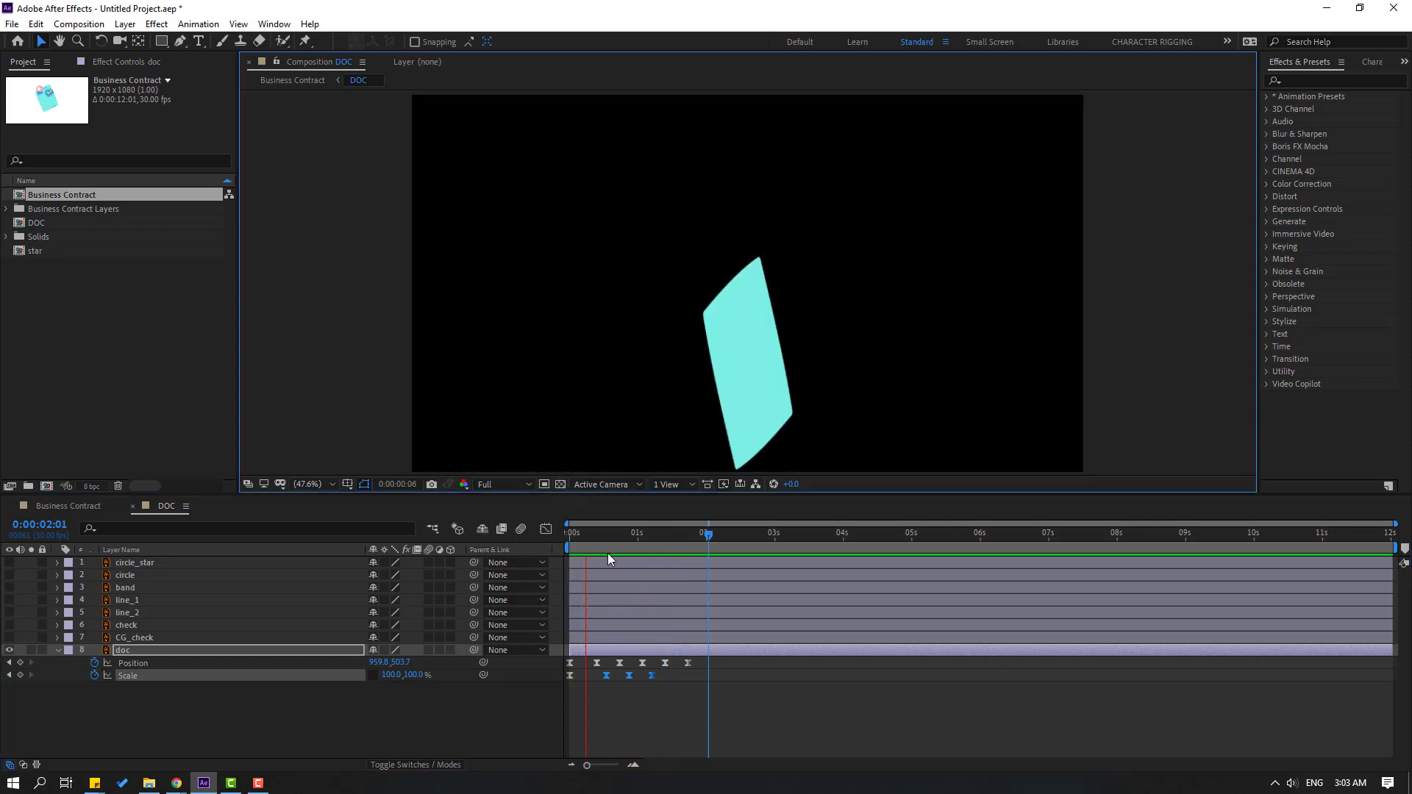
key(space)
key(Home)
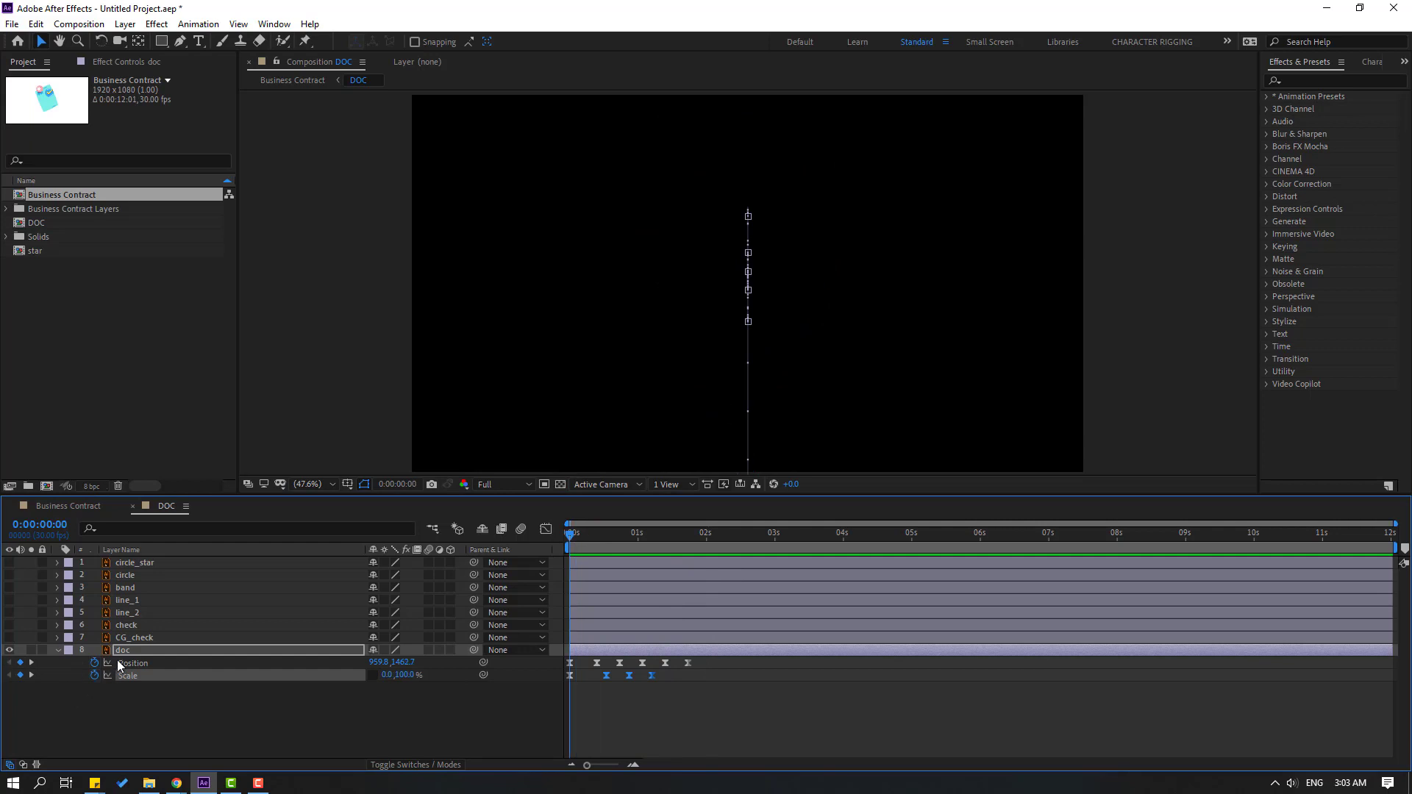
click(122, 652)
key(shift+r)
click(95, 688)
drag(570, 687, 607, 687)
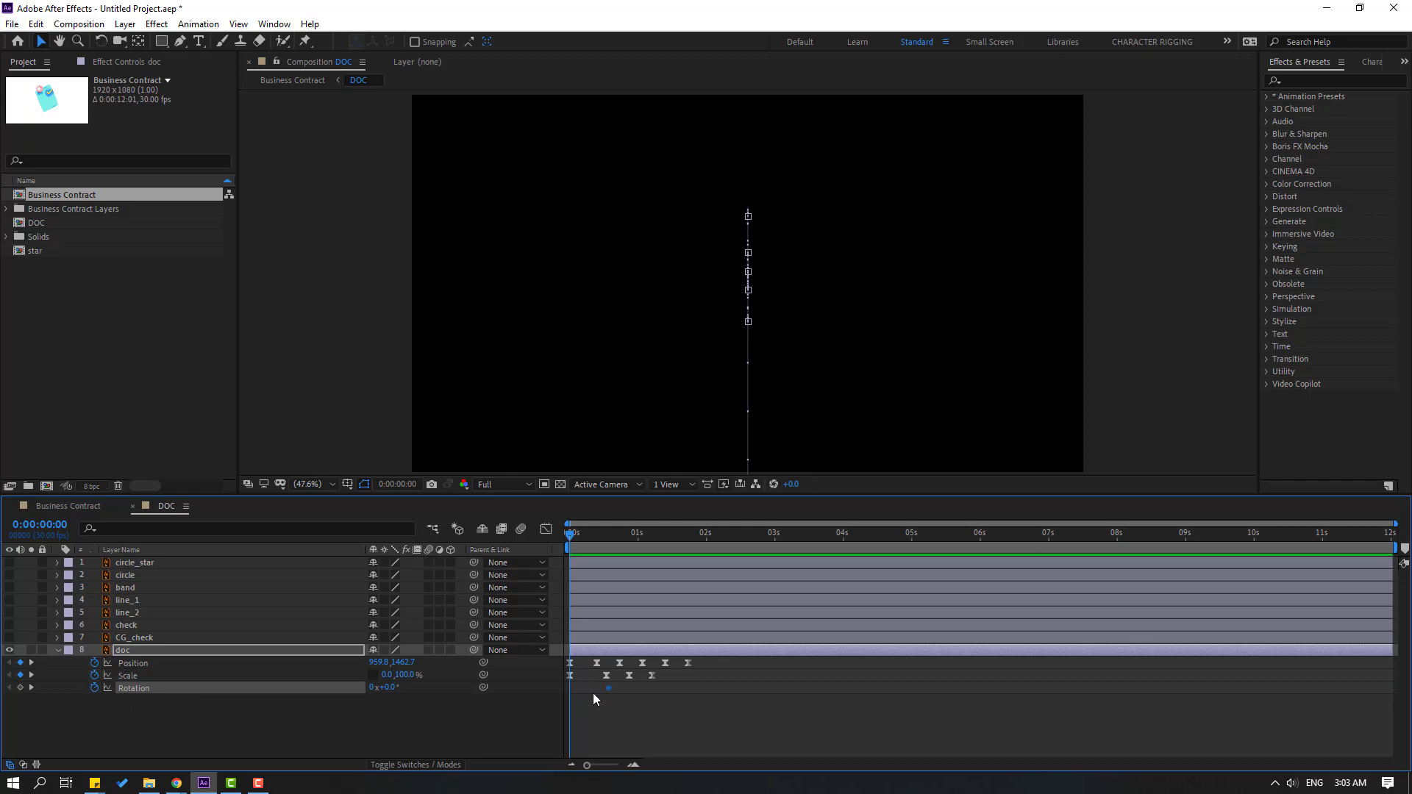
click(389, 687)
text(45)
key(Return)
- Add Rotation keys of -8° and 11°, settle near 4°, and Easy Ease them
key(space)
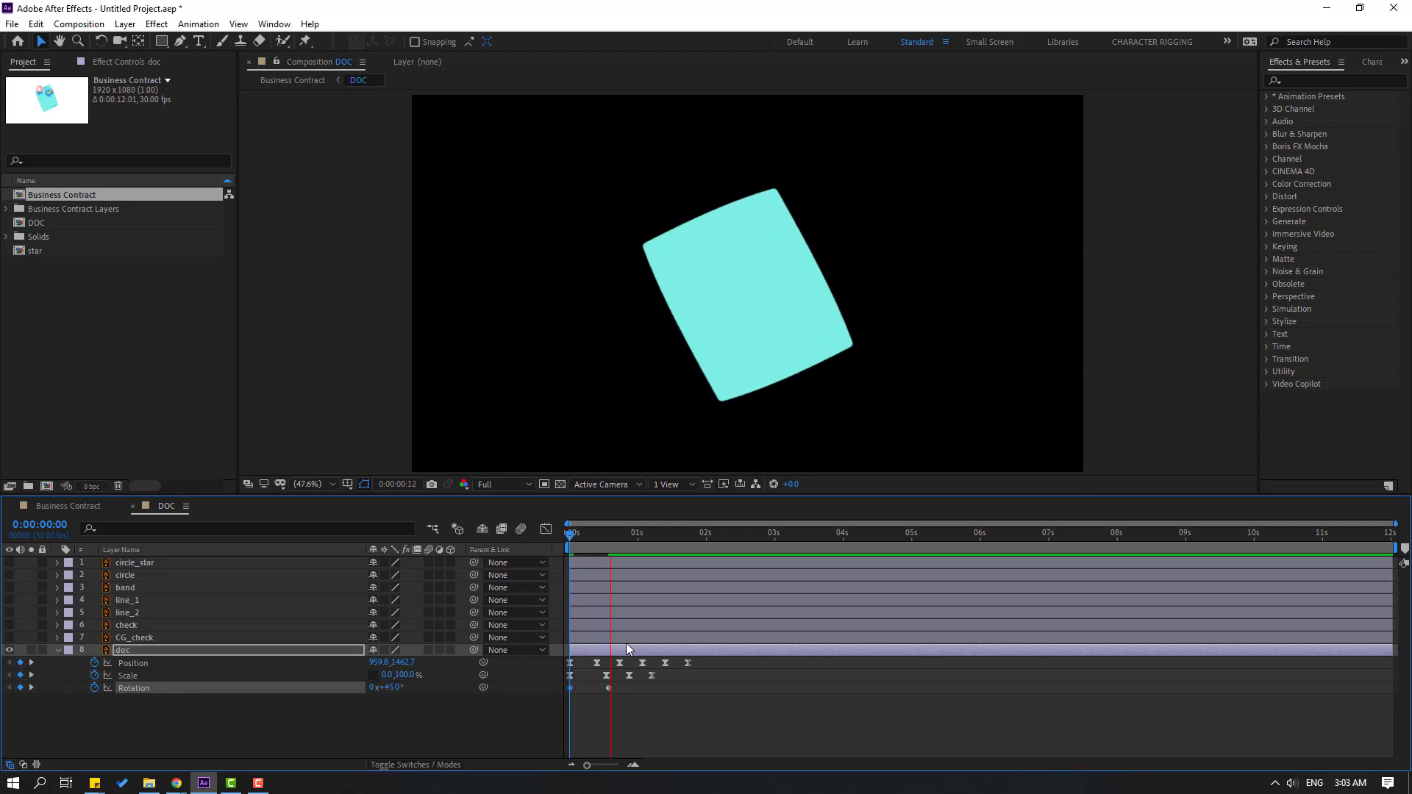
key(space)
click(592, 534)
drag(600, 532, 608, 534)
drag(395, 687, 389, 687)
drag(586, 539, 631, 538)
mouse_move(390, 687)
mouse_down()
mouse_move(459, 663)
mouse_move(378, 688)
mouse_up()
key(space)
key(space)
drag(659, 687, 547, 713)
right_click(608, 687)
mouse_move(608, 683)
click(765, 578)
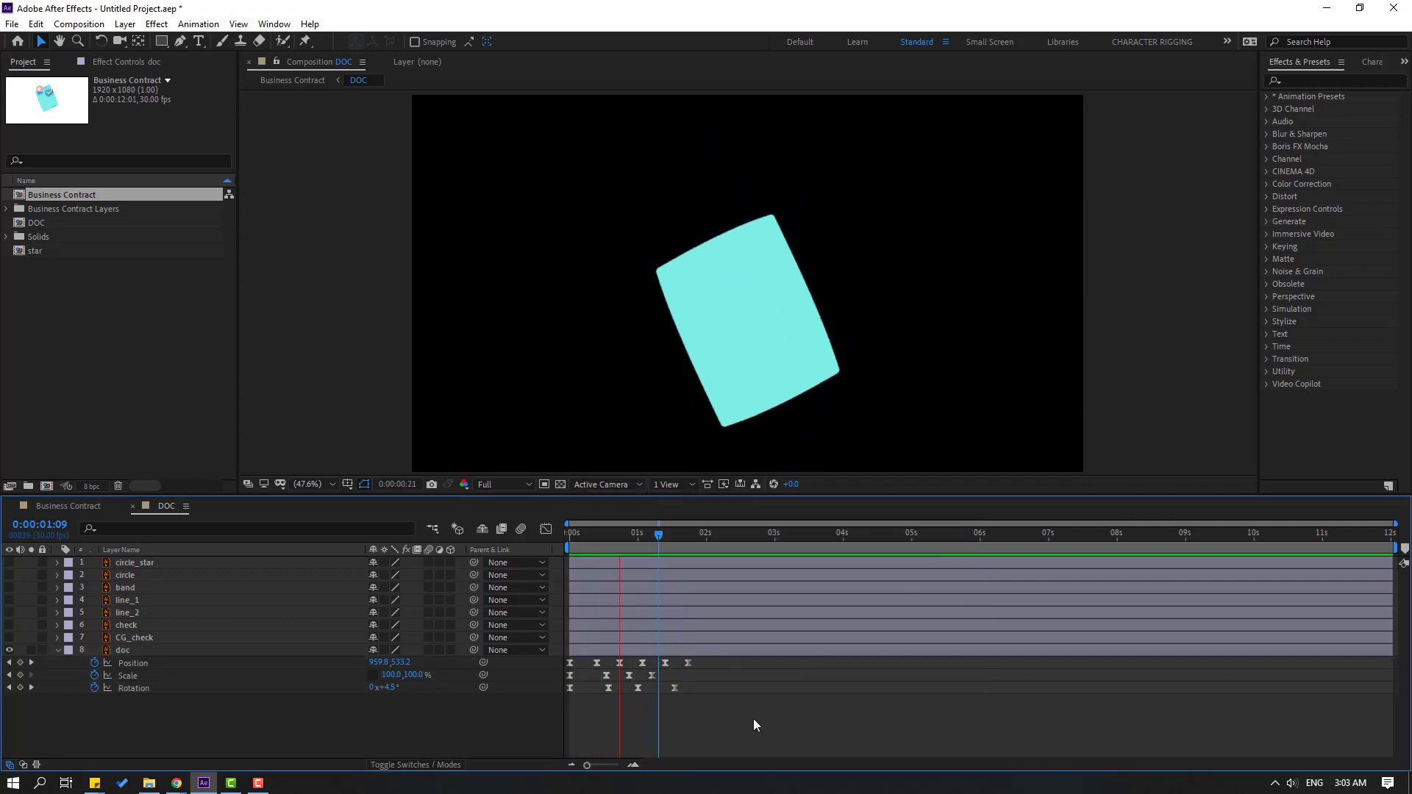
- Make the badge, line and checkmark layers 1–7 visible again
click(58, 650)
click(144, 639)
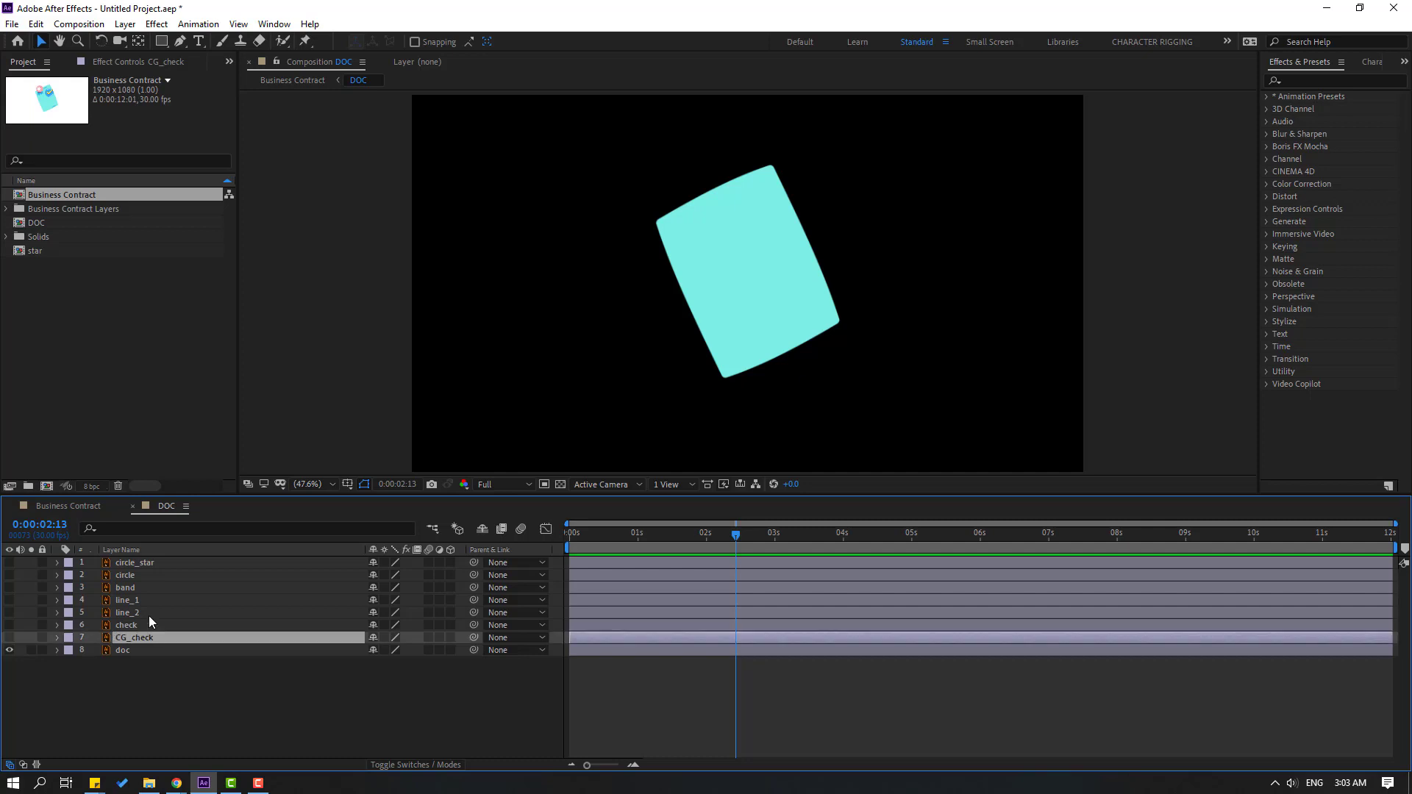
shift+click(127, 562)
drag(8, 562, 9, 637)
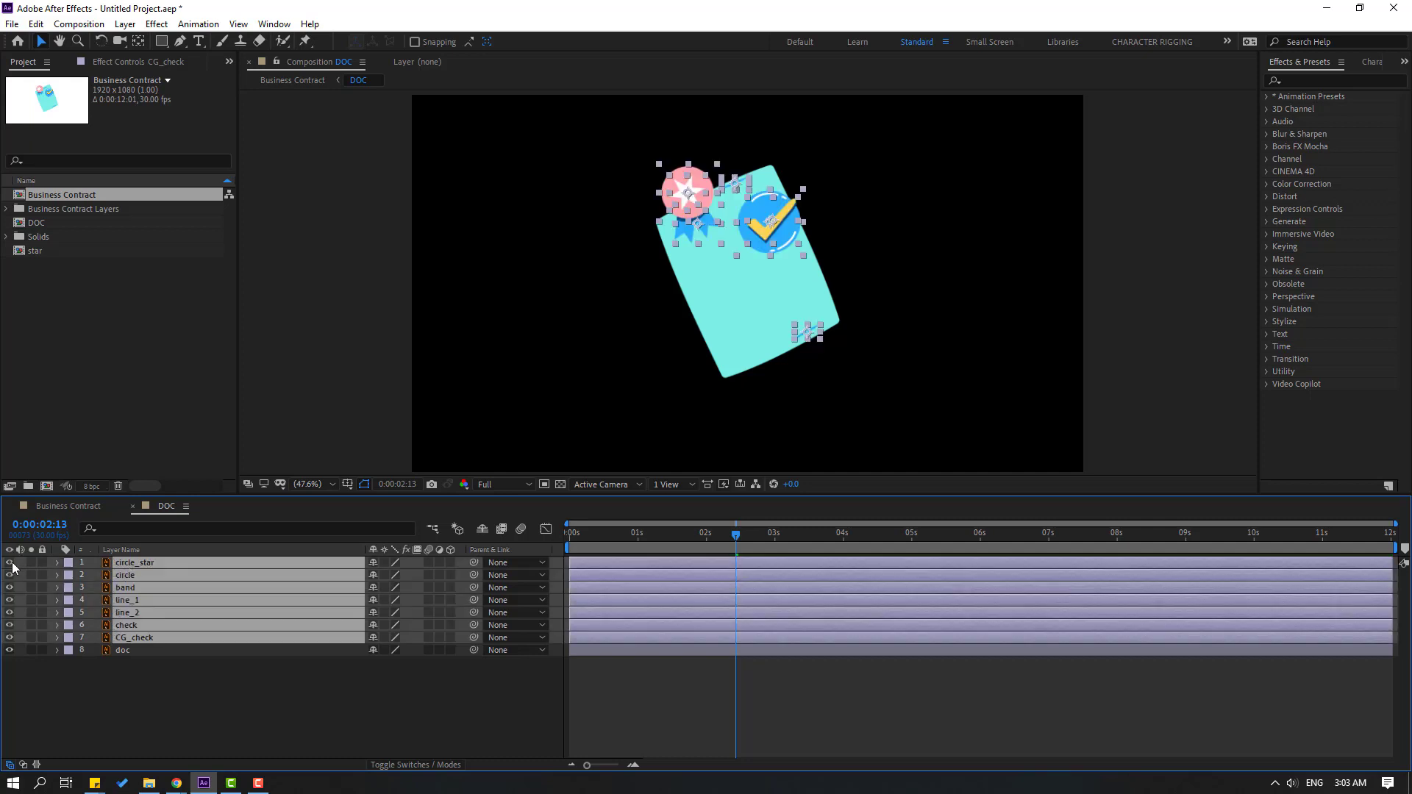
click(85, 720)
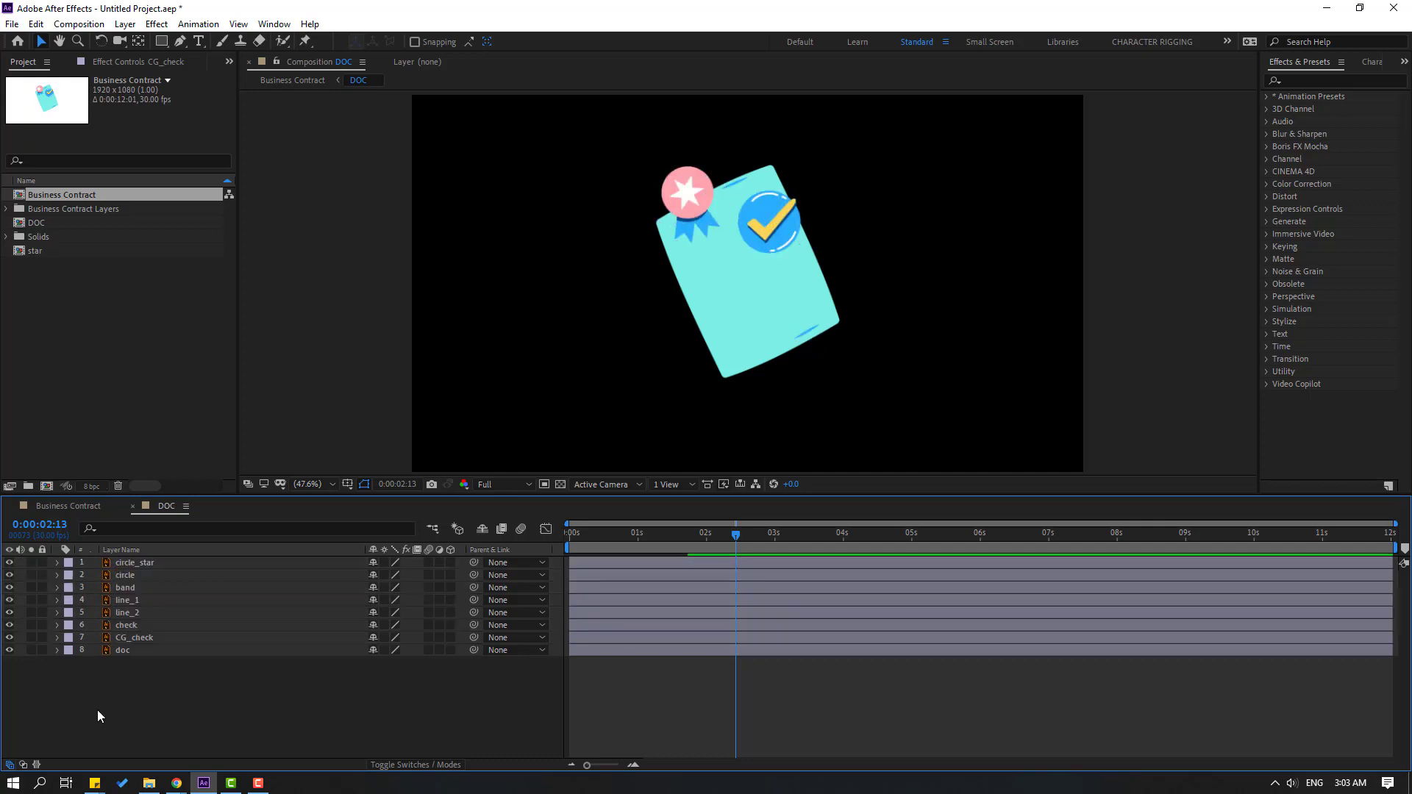
- Parent layers 1–7 to the doc layer, preview, then select CG_check and pan to it
click(142, 637)
shift+click(132, 563)
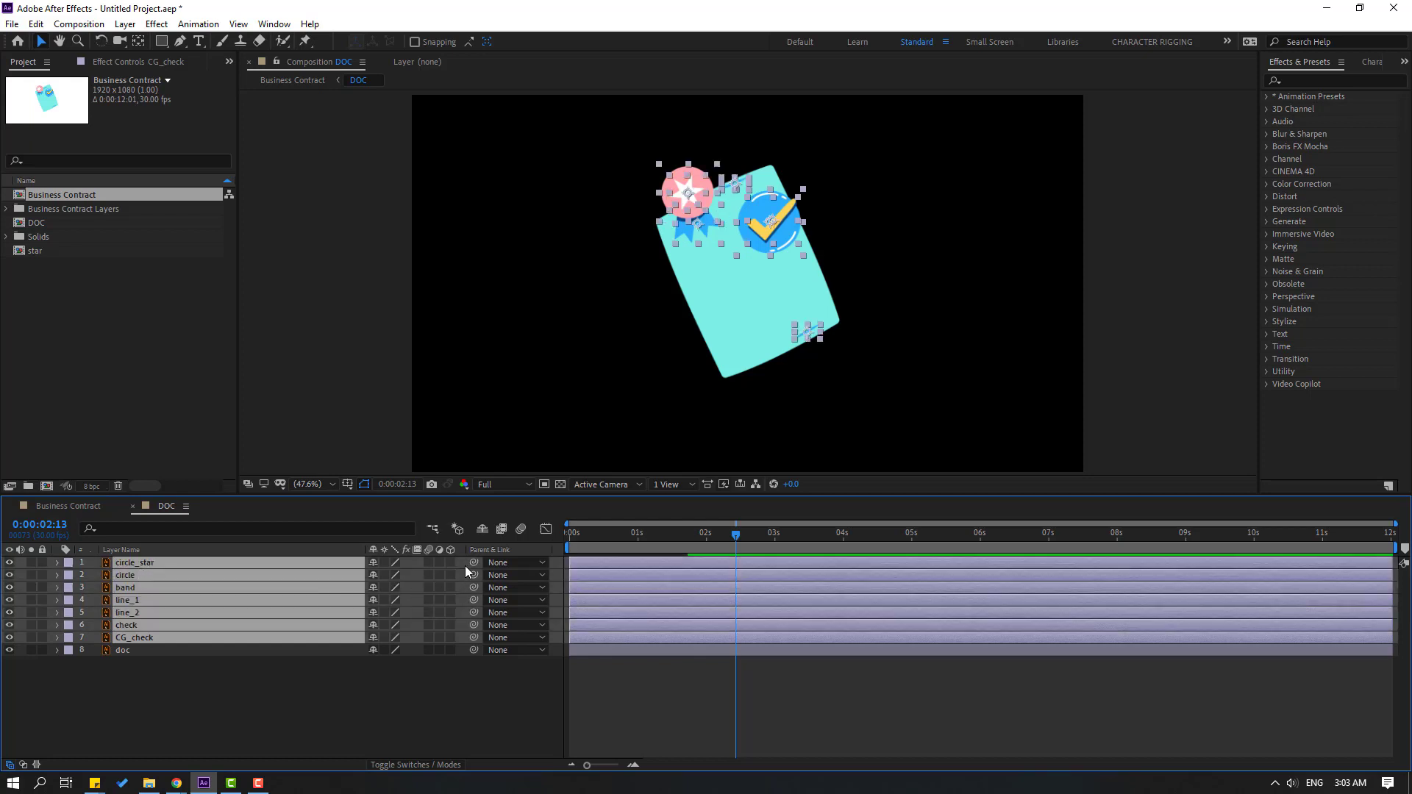
drag(453, 562, 130, 651)
click(267, 701)
key(space)
key(space)
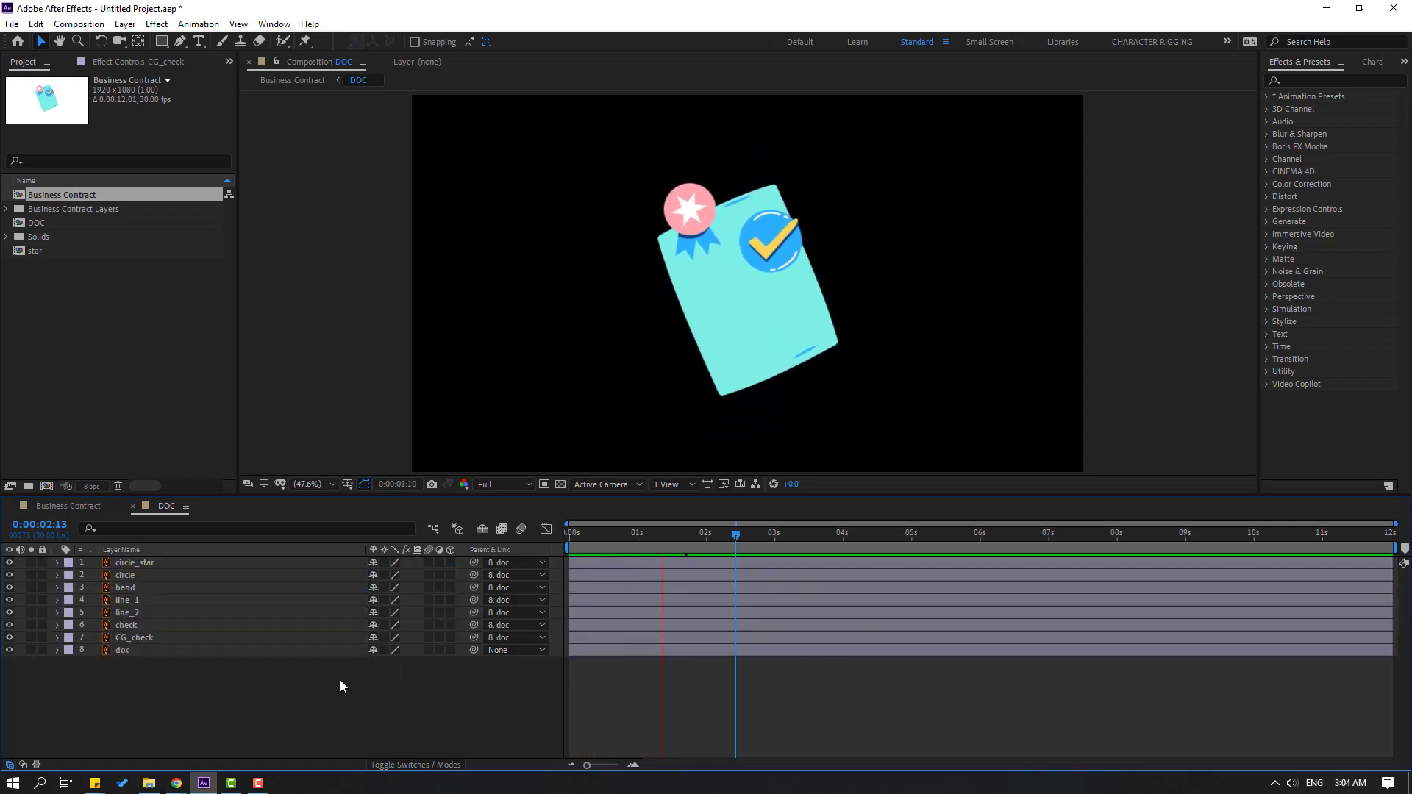
key(space)
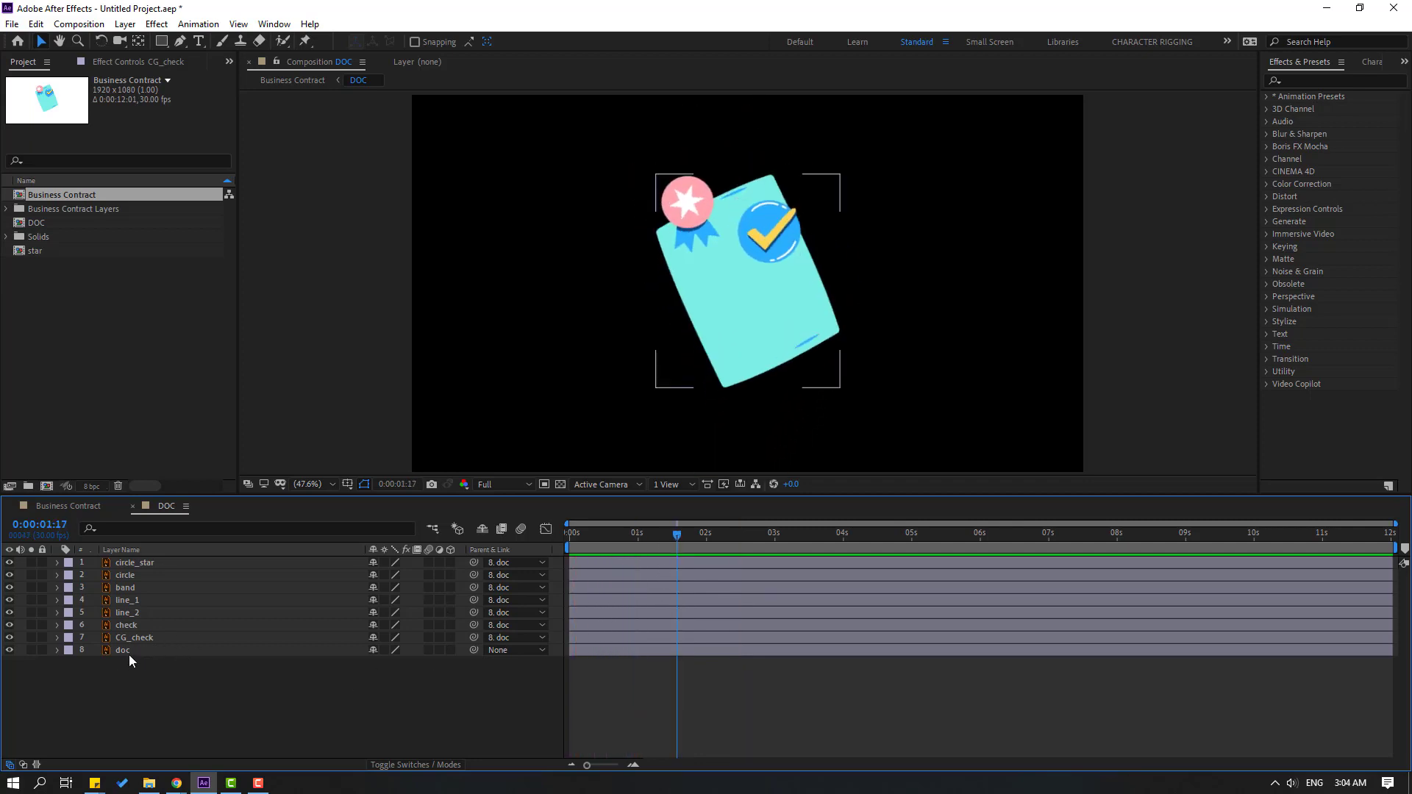
click(136, 638)
scroll(907, 191, up, 5)
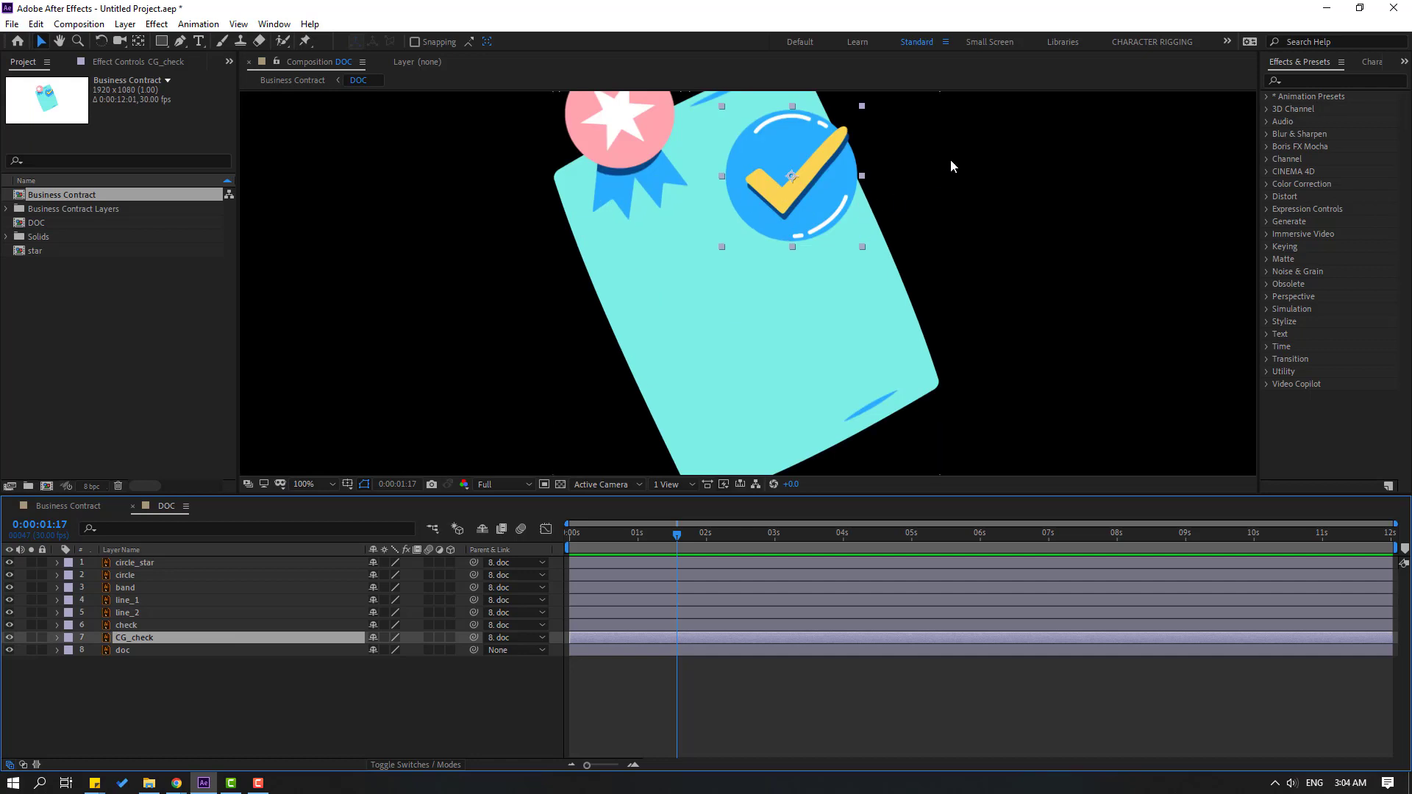
drag(889, 255, 810, 264)
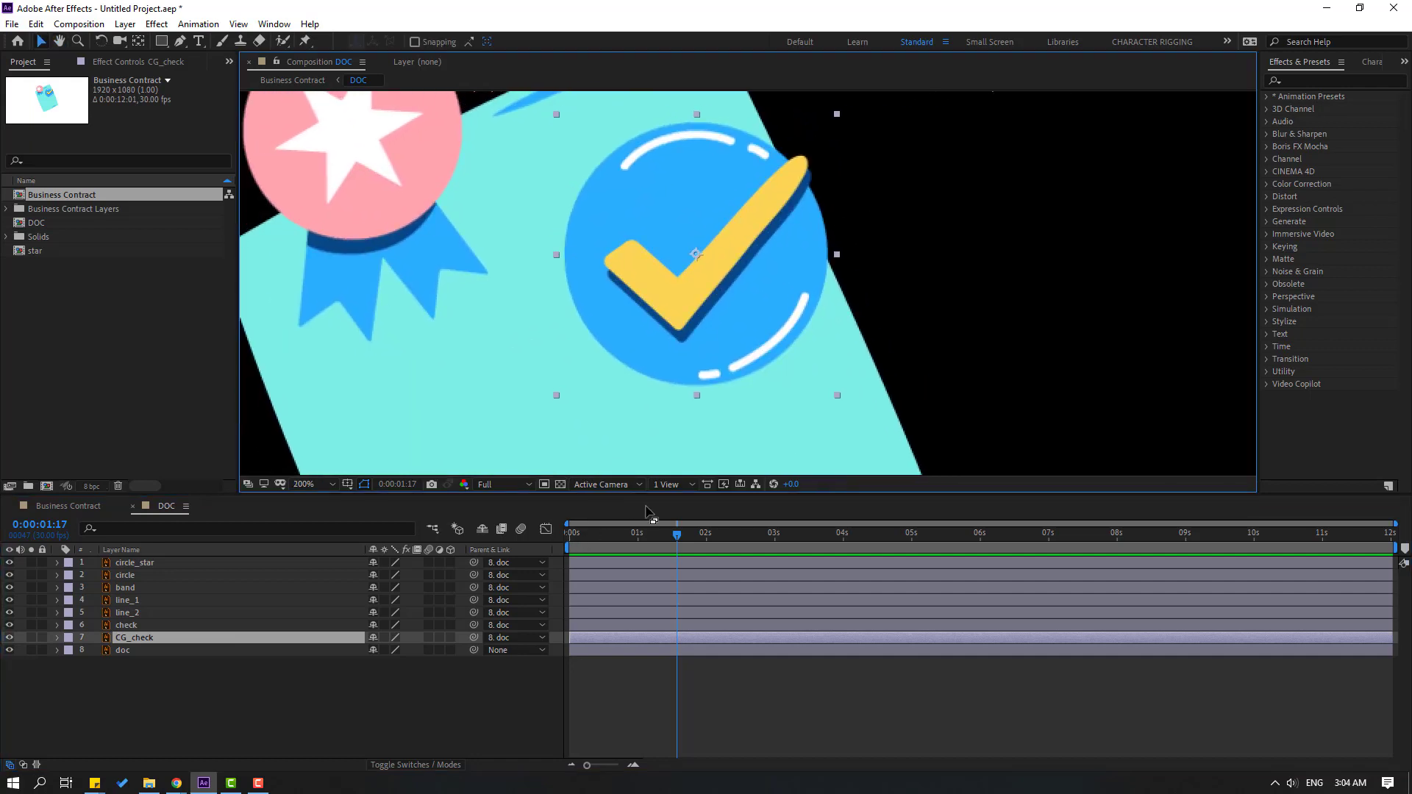
- Keyframe CG_check's Scale at 0%, then 110% ten frames later
key(s)
click(86, 650)
click(94, 650)
click(390, 650)
key(Return)
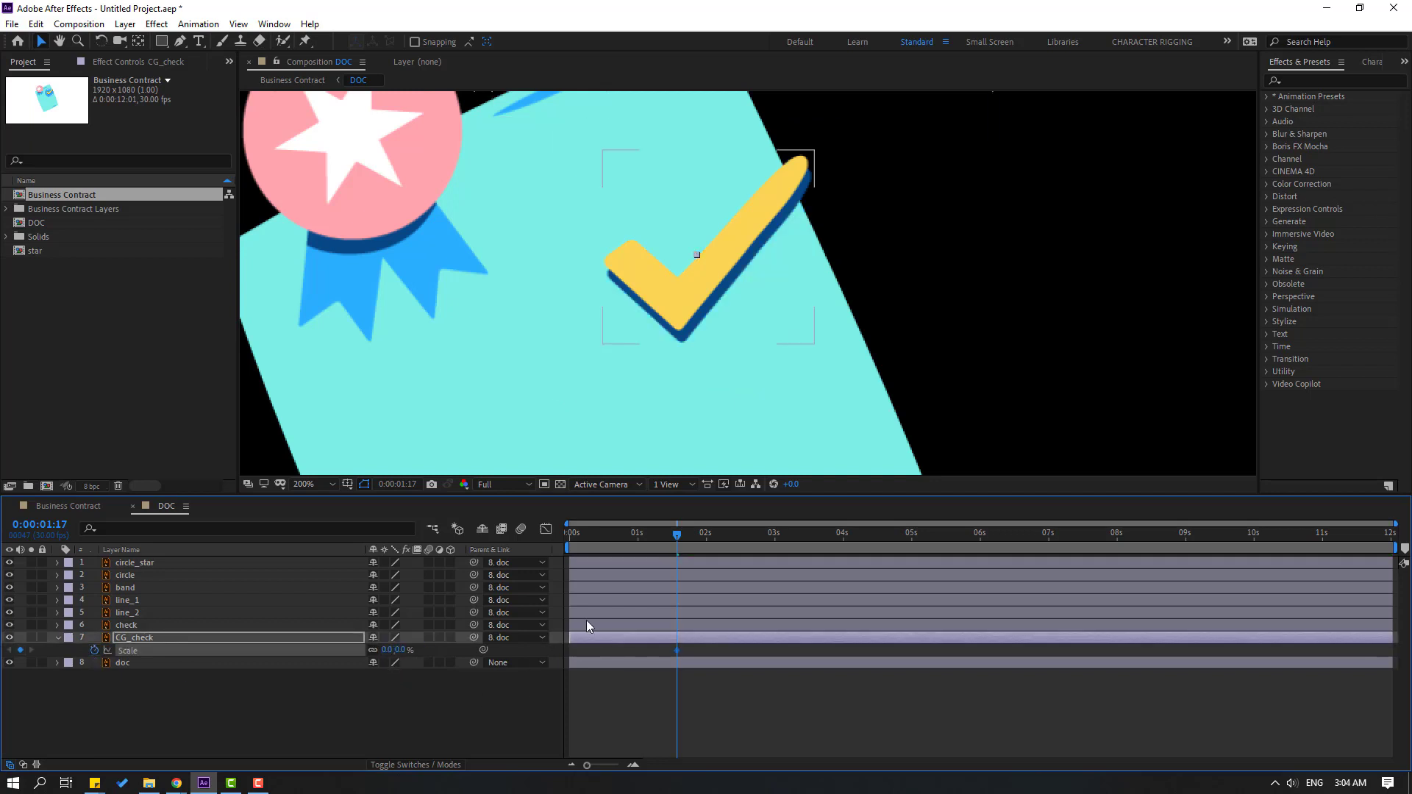
key(shift+Page_Down)
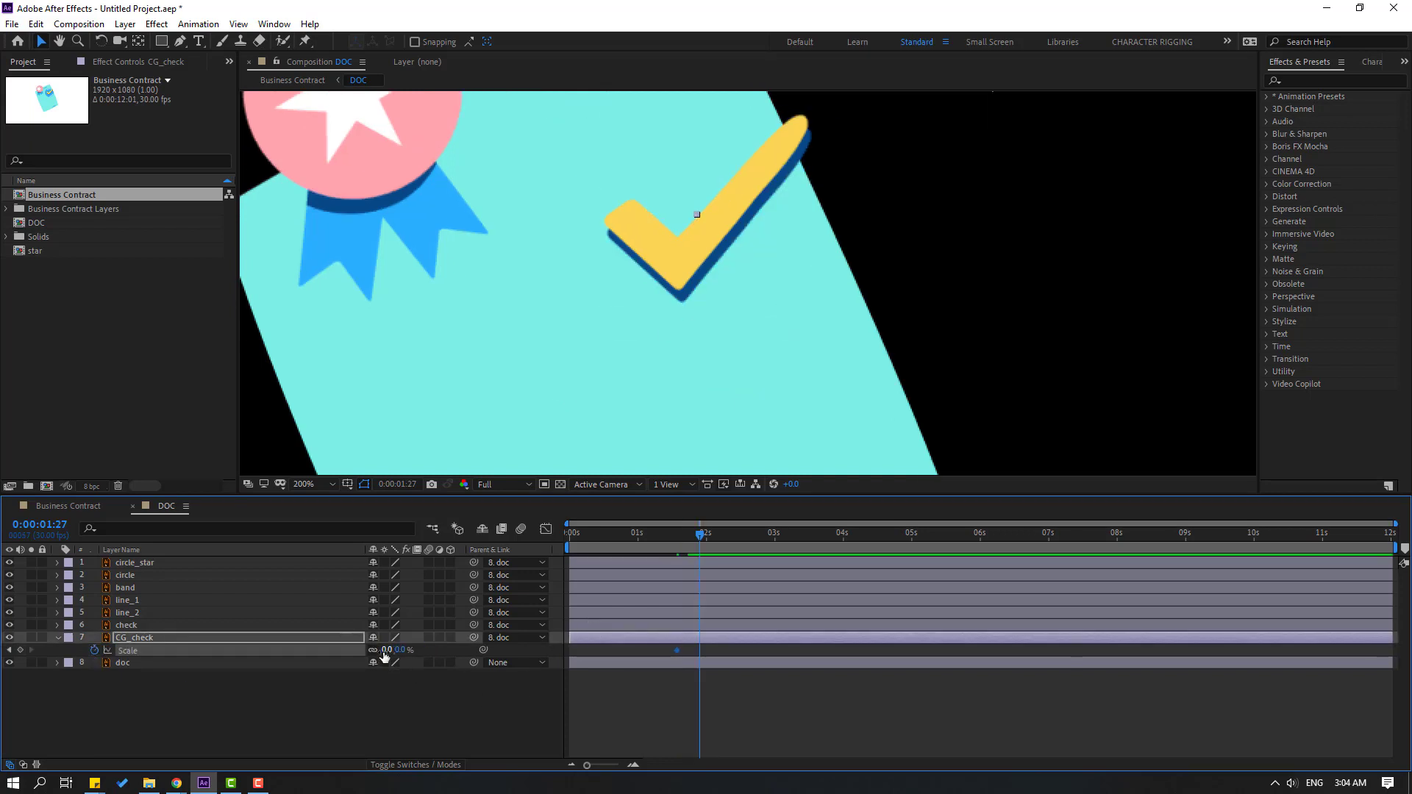
click(386, 650)
text(110)
key(Return)
- Add 95% and 100% Scale keys ten frames apart and Easy Ease all four keys
key(shift+Page_Down)
click(387, 650)
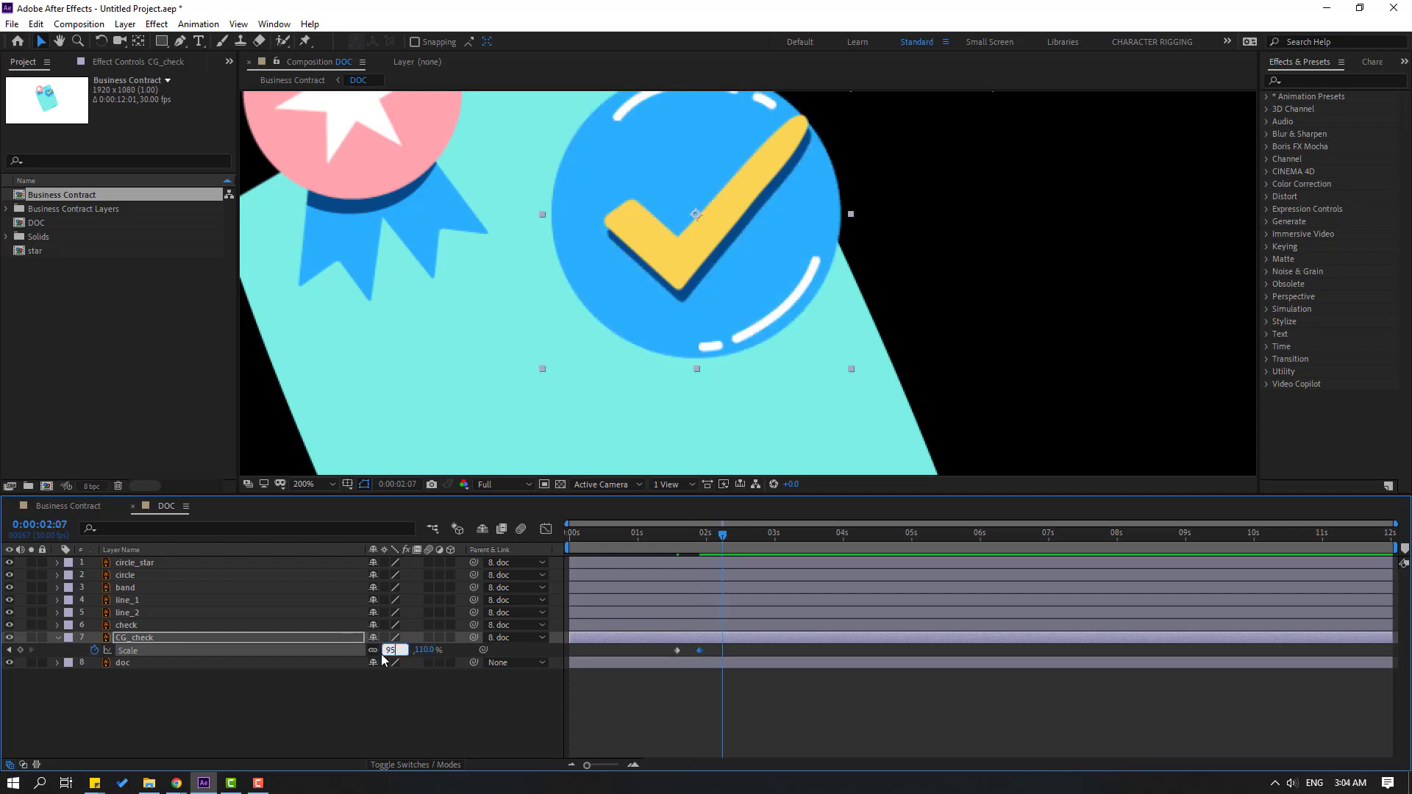
text(95)
key(Return)
key(shift+Page_Down)
click(387, 650)
text(100)
key(Return)
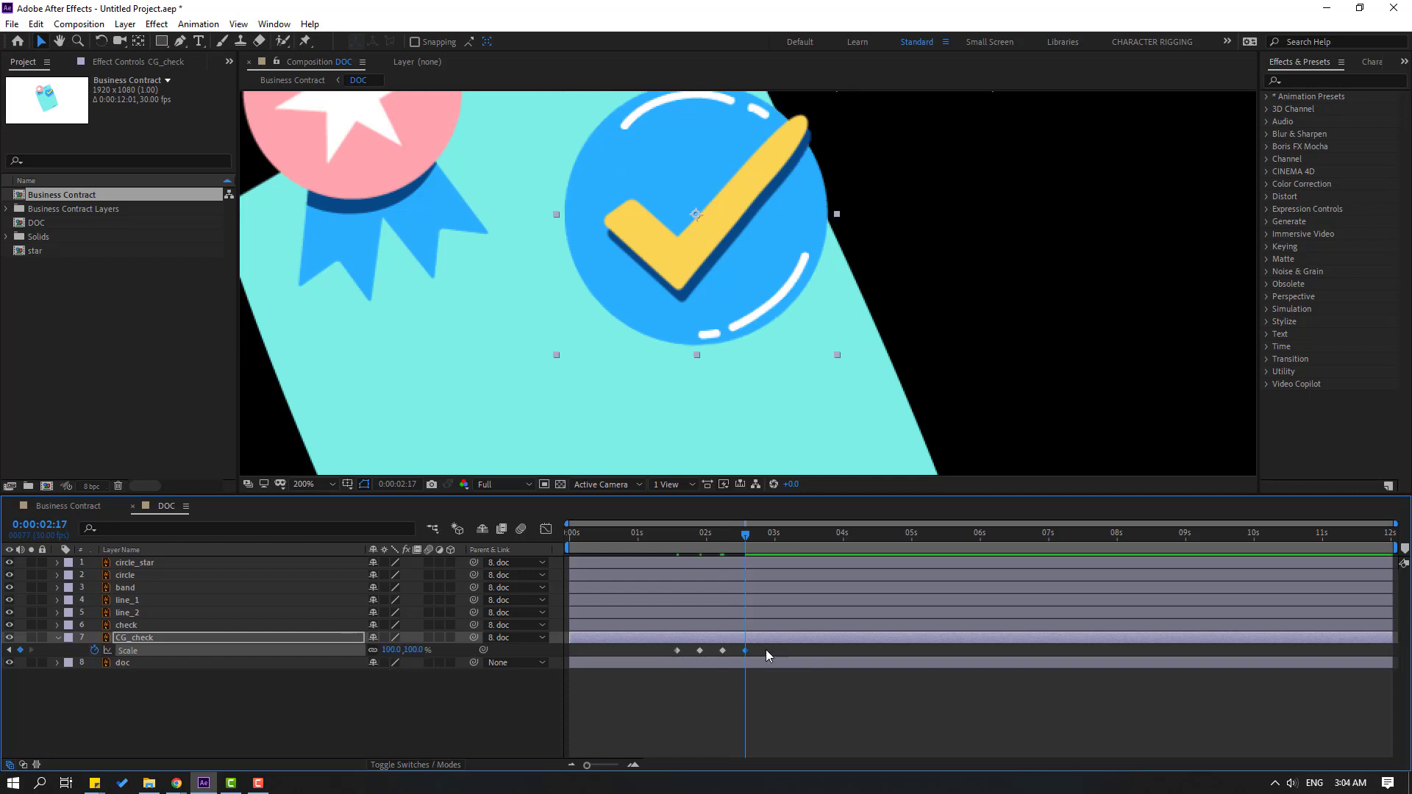
right_click(677, 651)
mouse_move(735, 641)
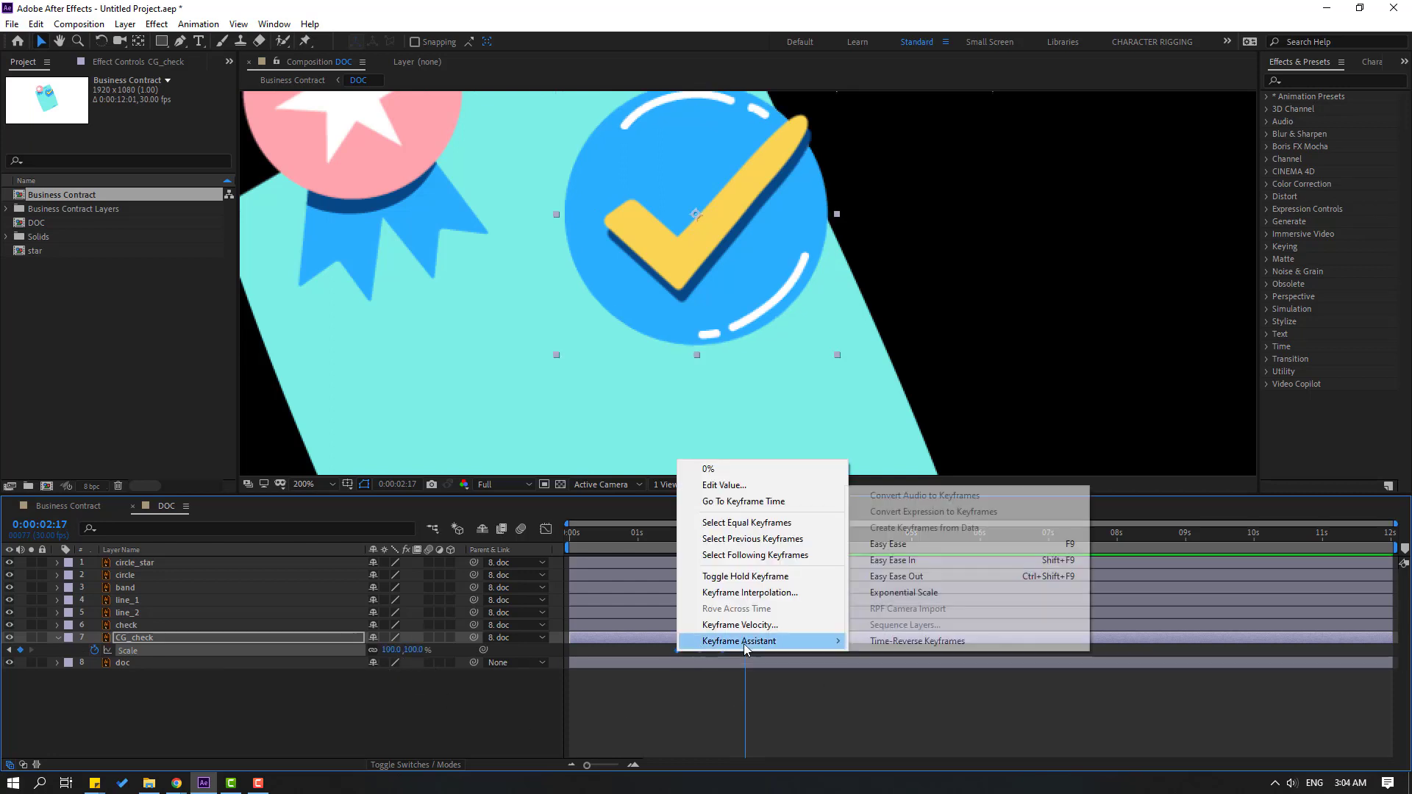
click(887, 544)
scroll(845, 417, down, 1)
click(673, 537)
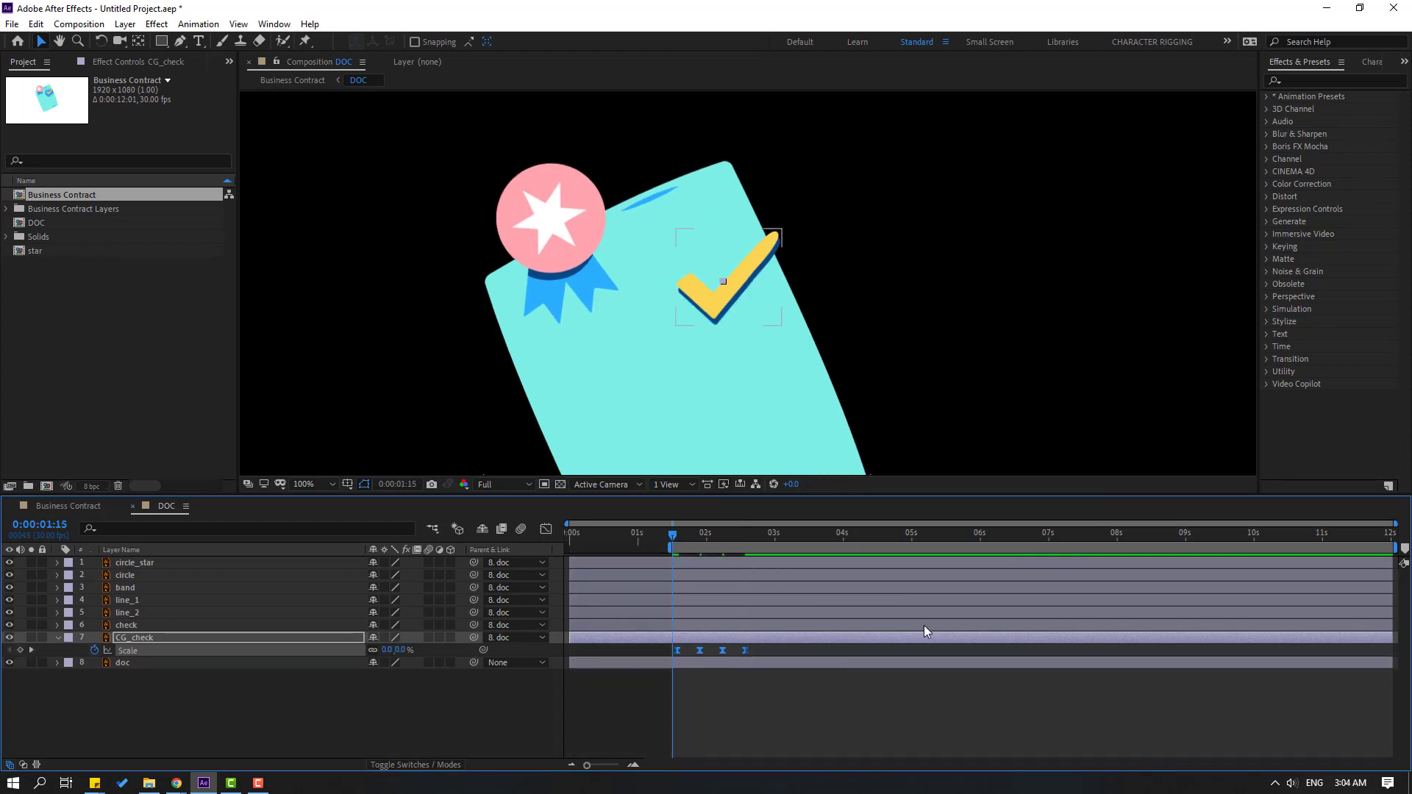
- Move CG_check's four Scale keyframes to the start of the timeline and preview
key(space)
key(space)
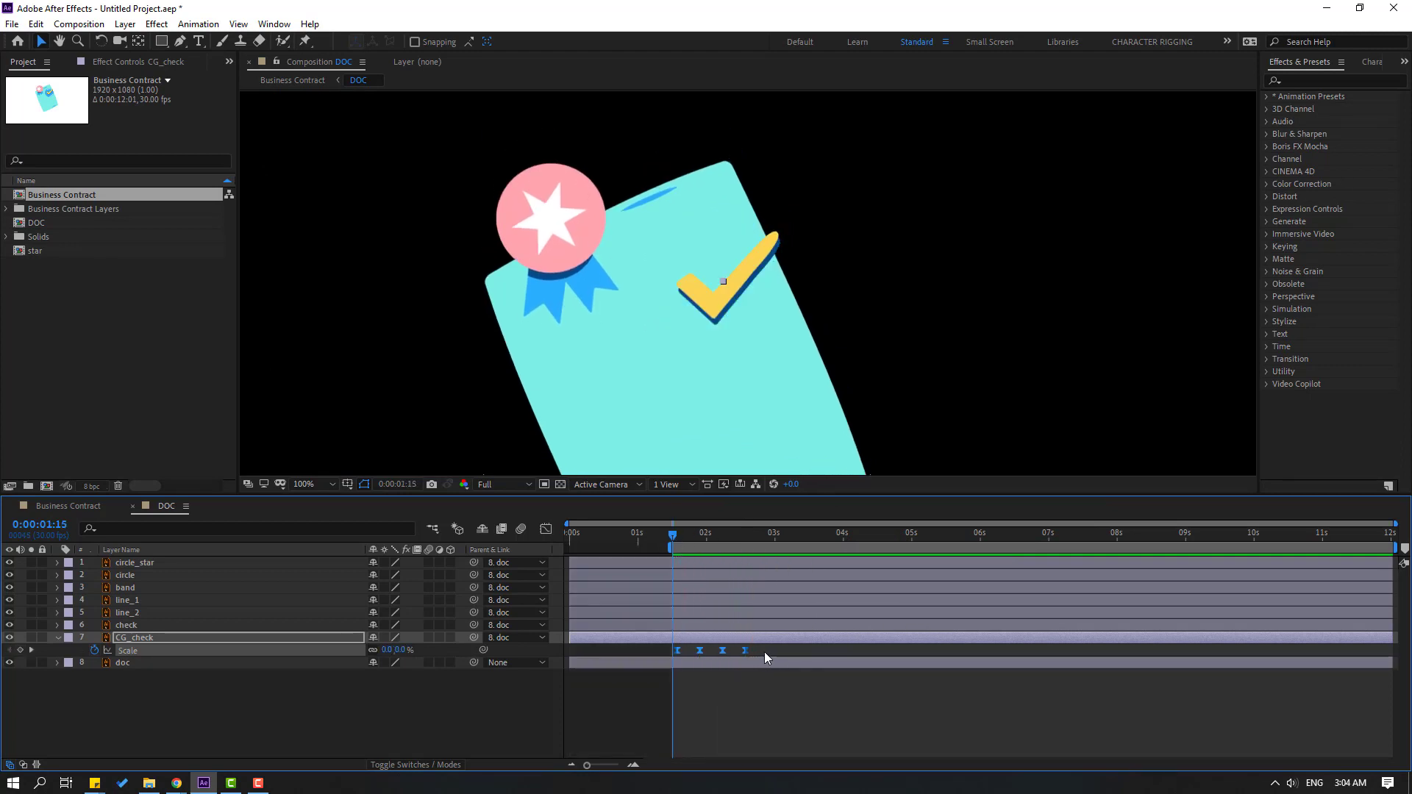
drag(674, 651, 573, 654)
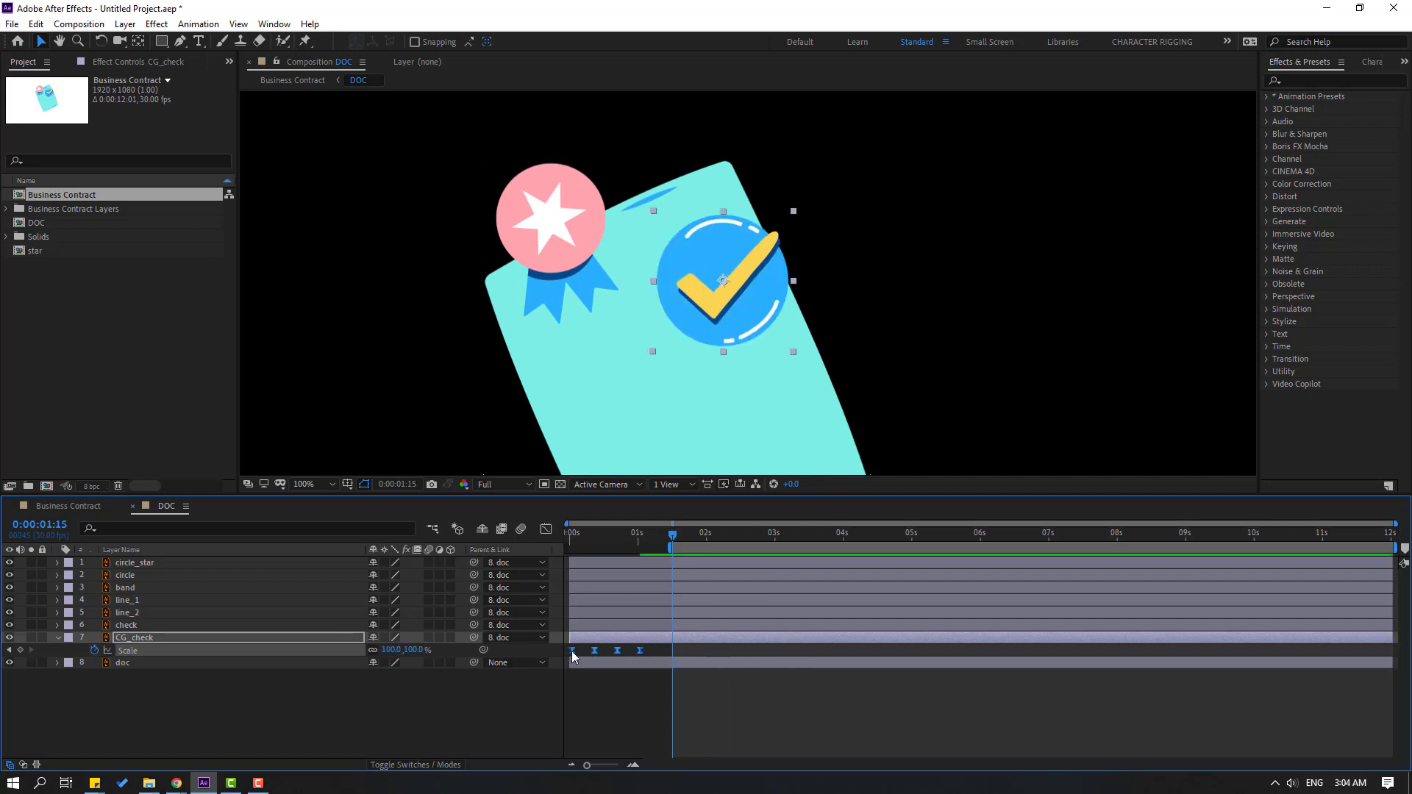
key(comma)
key(space)
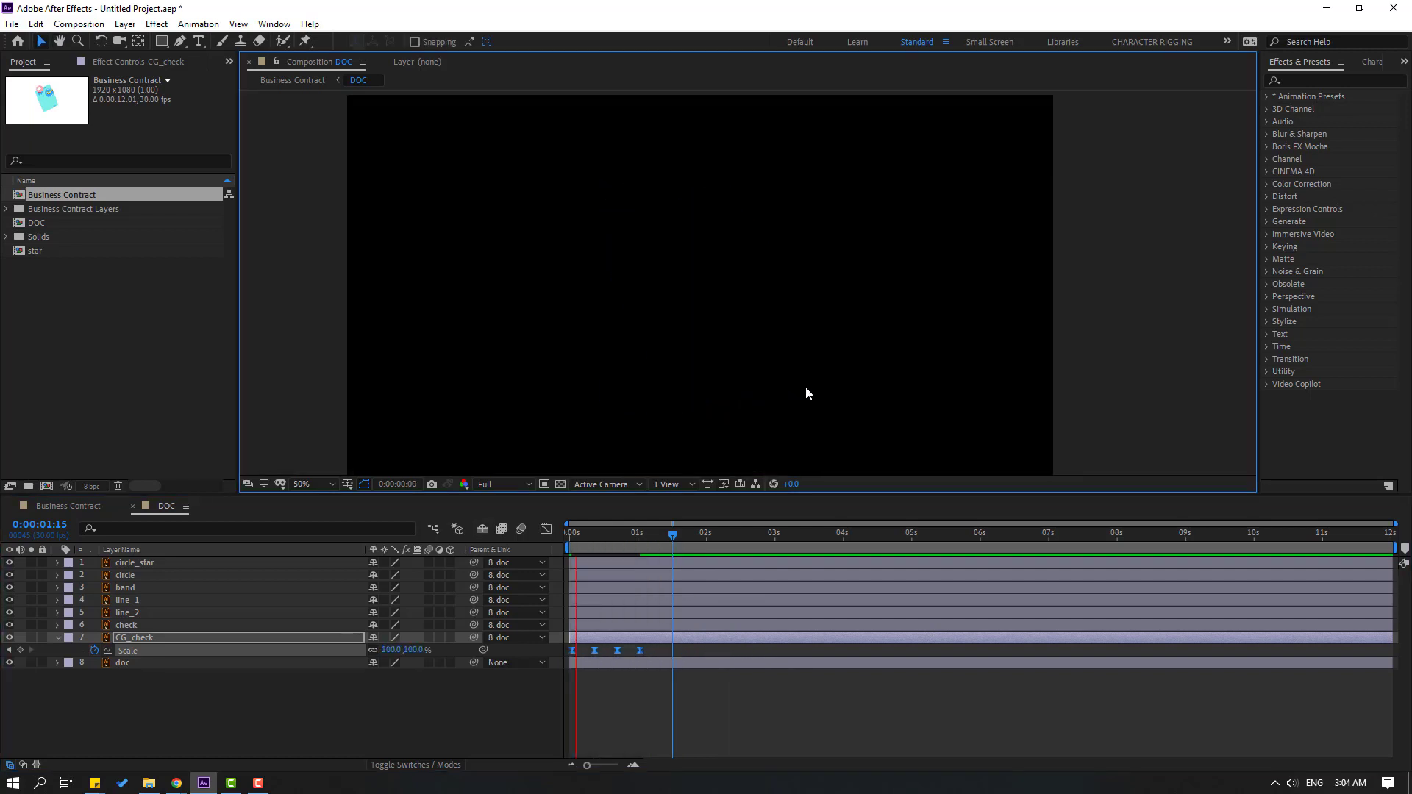
key(space)
- Slide the CG_check layer about 0.7 s later, nudge it slightly earlier, and preview
click(133, 638)
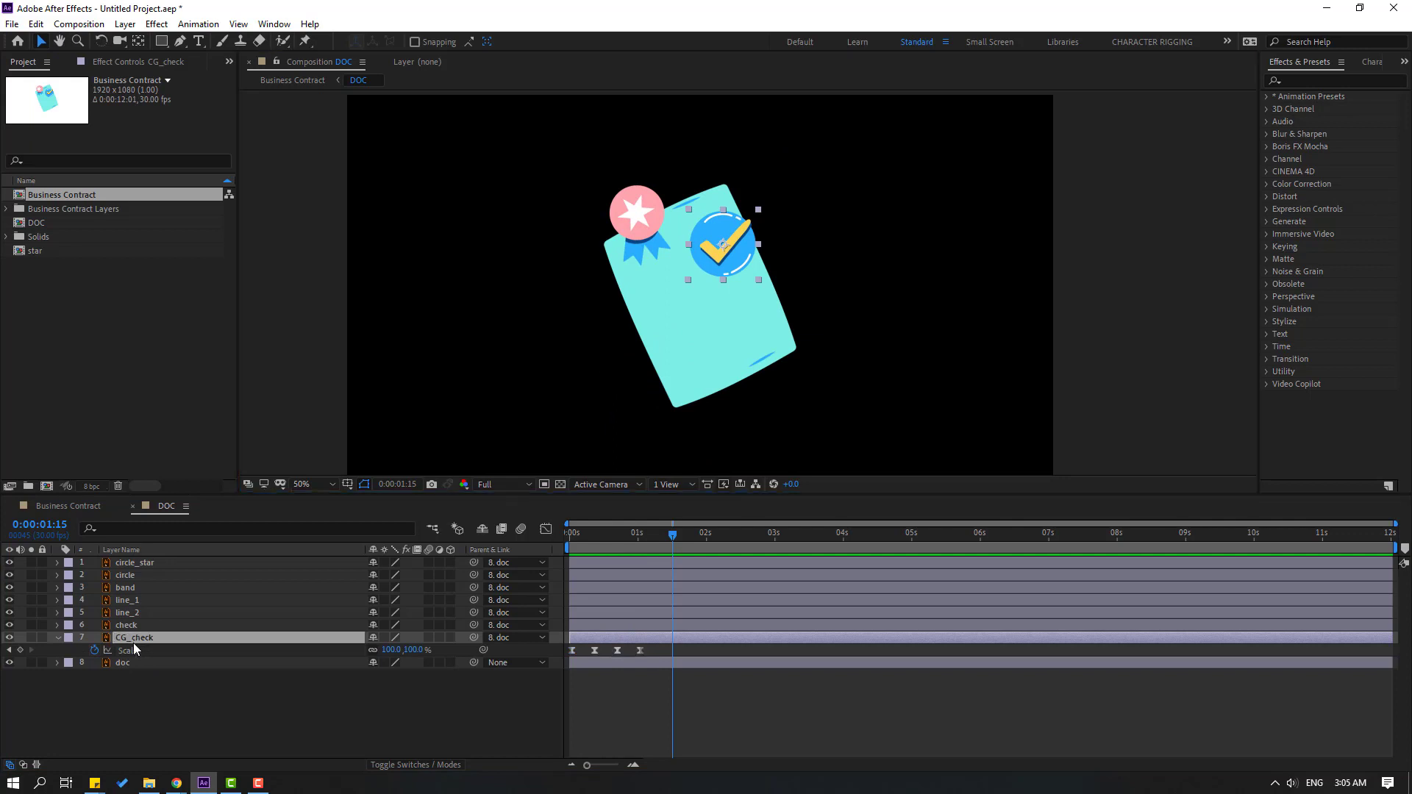
drag(628, 637, 678, 636)
key(space)
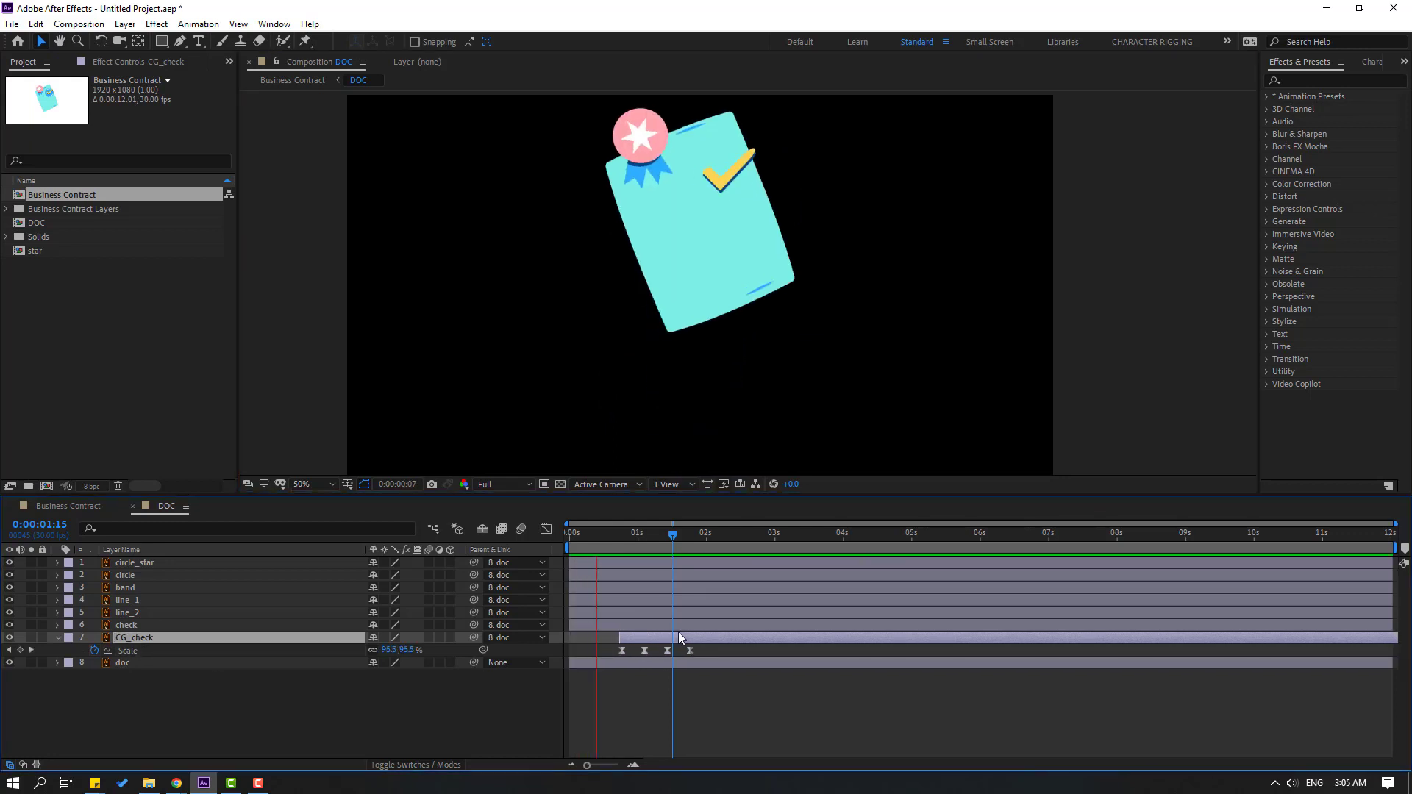
mouse_move(644, 638)
mouse_down()
mouse_move(624, 638)
mouse_move(637, 652)
mouse_up()
key(space)
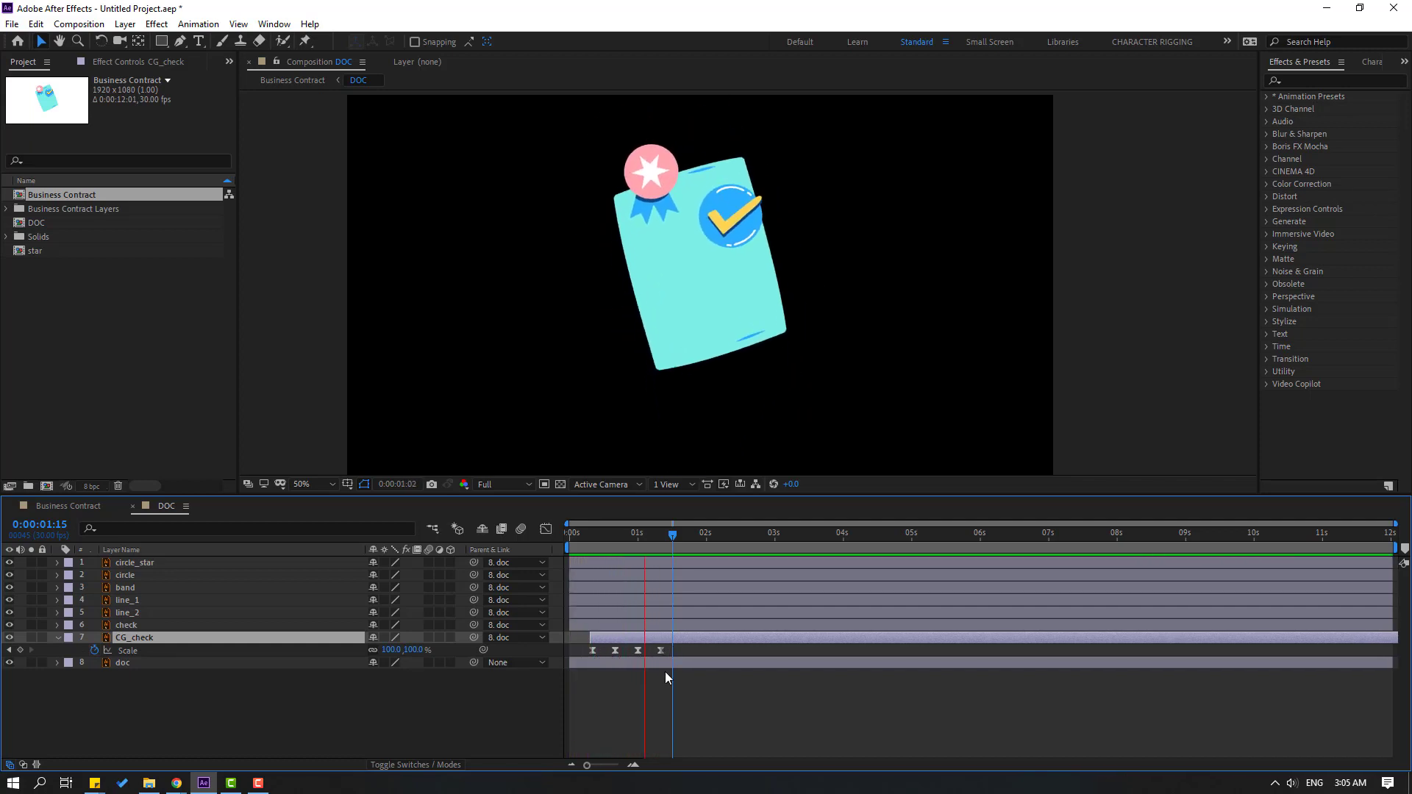
key(space)
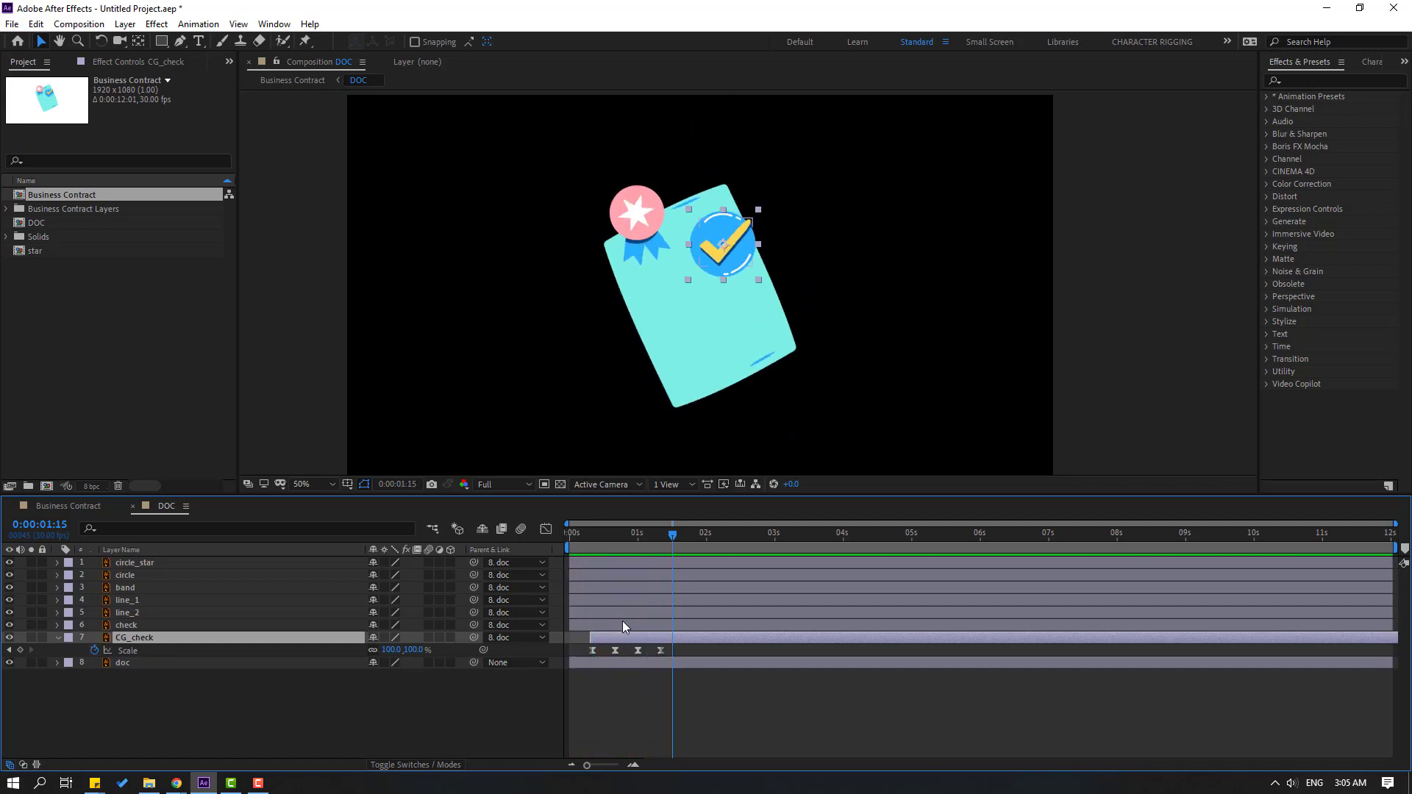
- On the check layer, pen a mask path from the check's left tip through the bend to its top tip
click(144, 627)
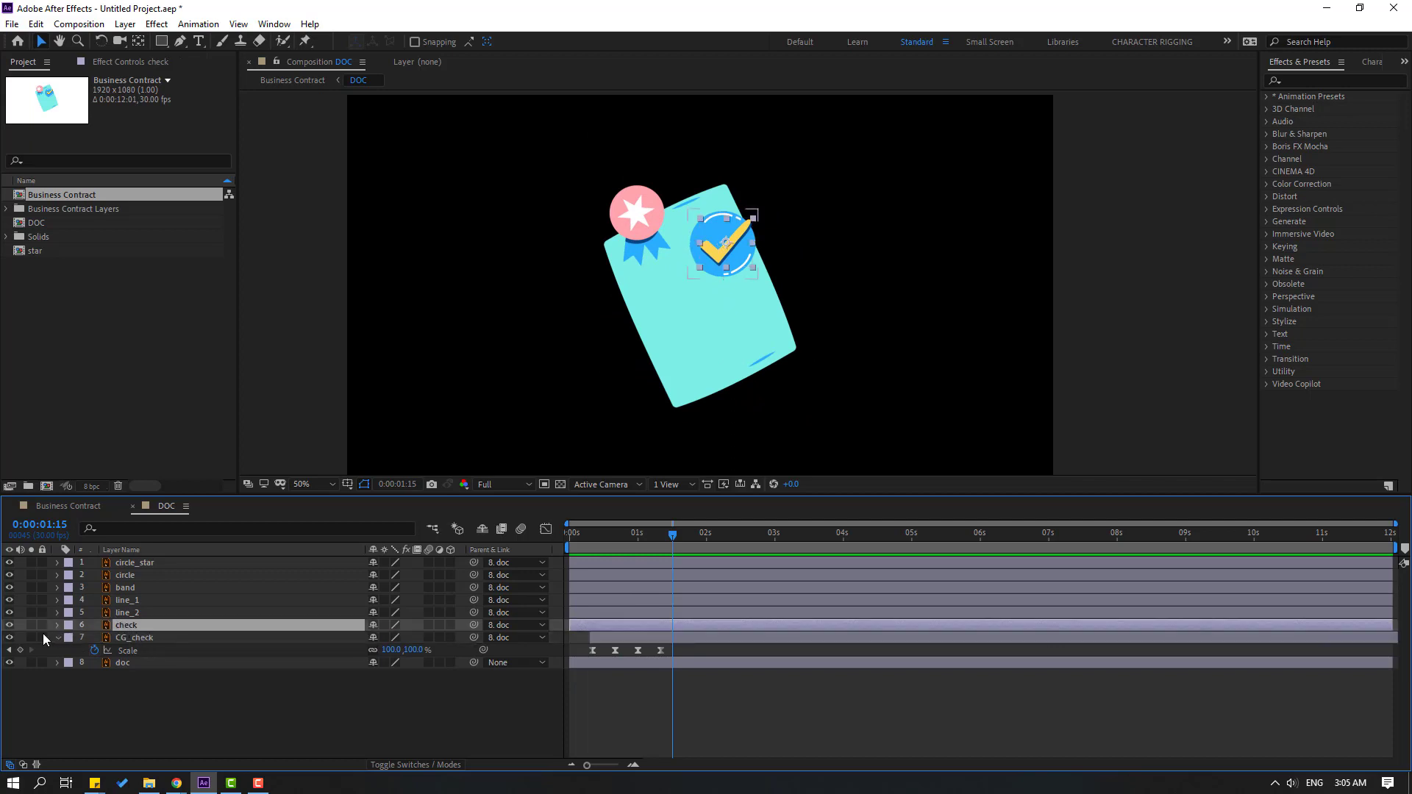
scroll(726, 224, up, 4)
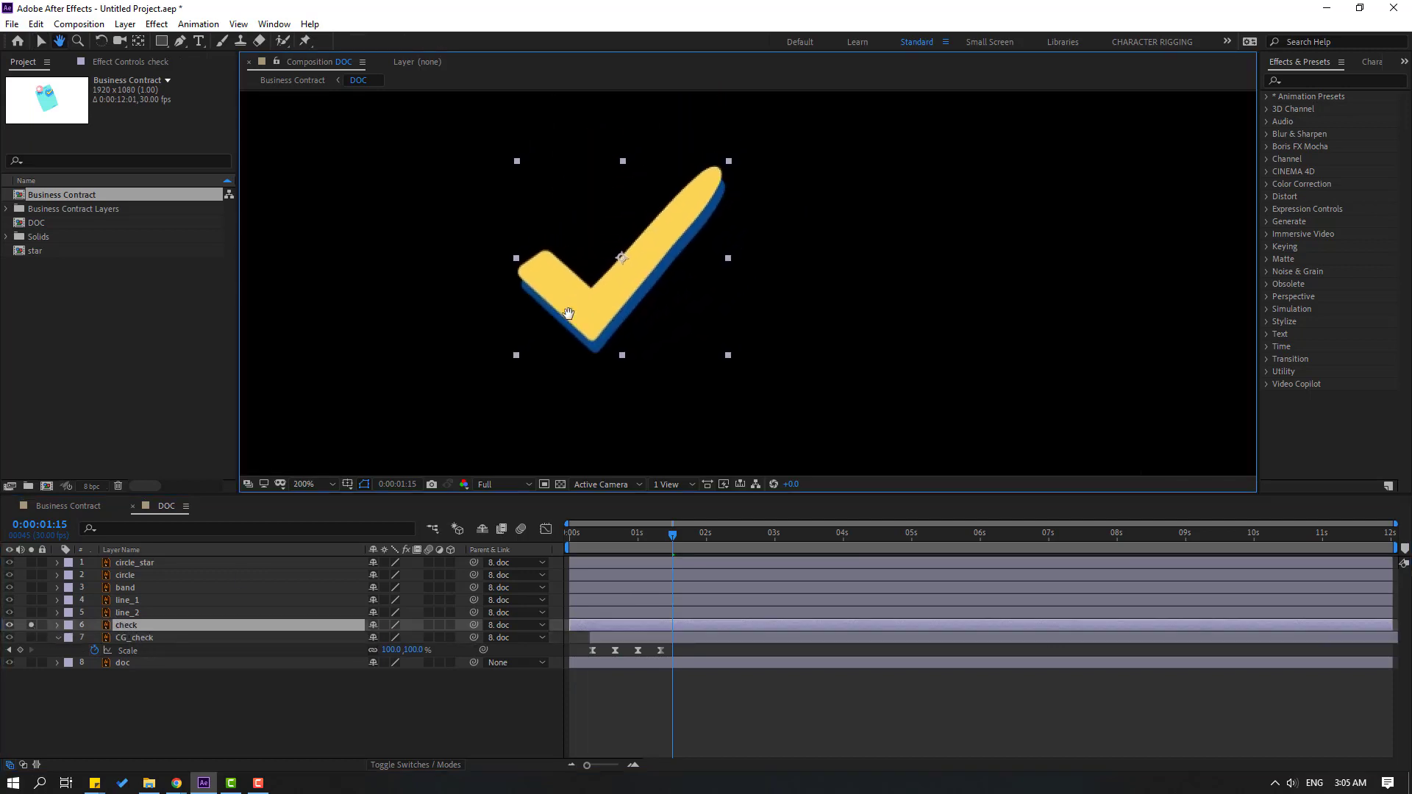
click(180, 42)
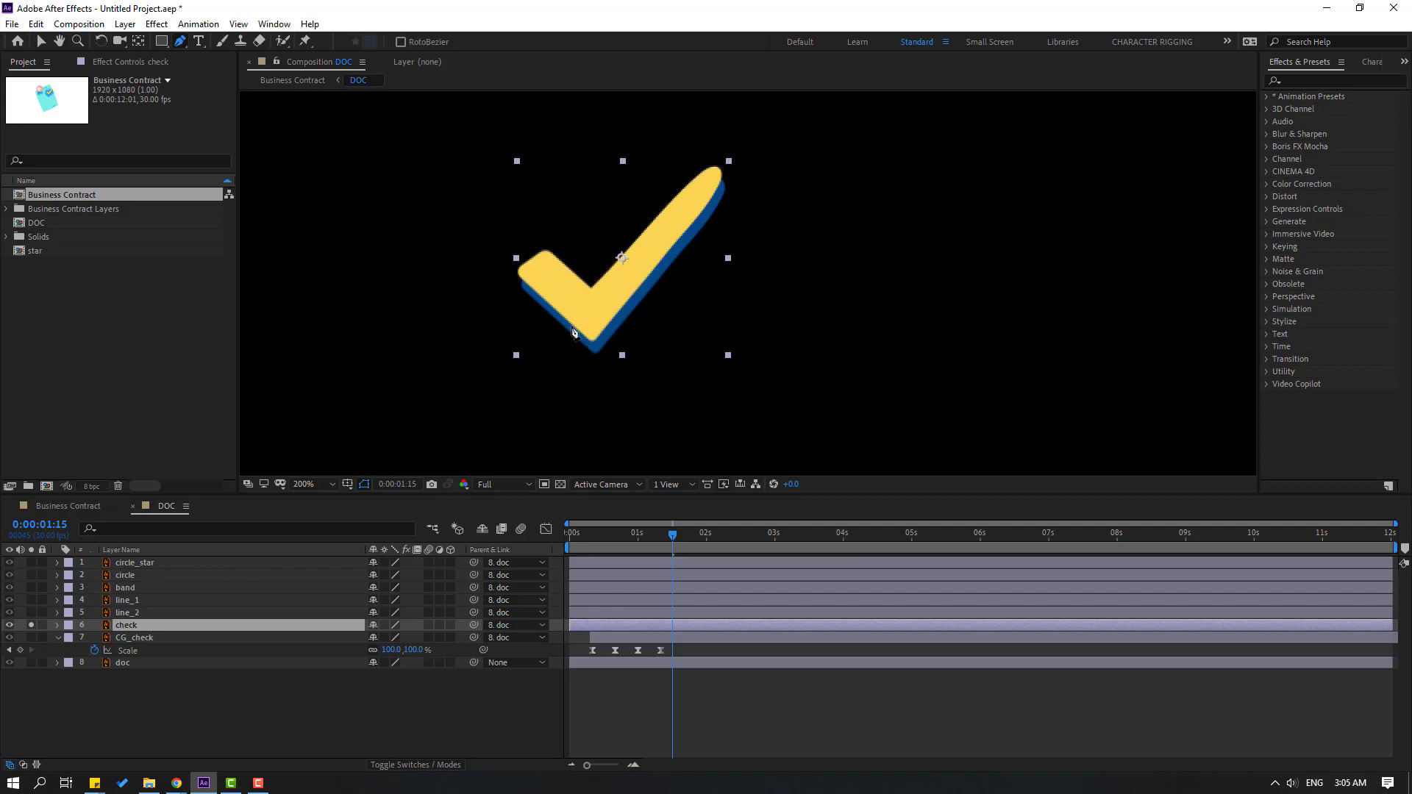
click(534, 257)
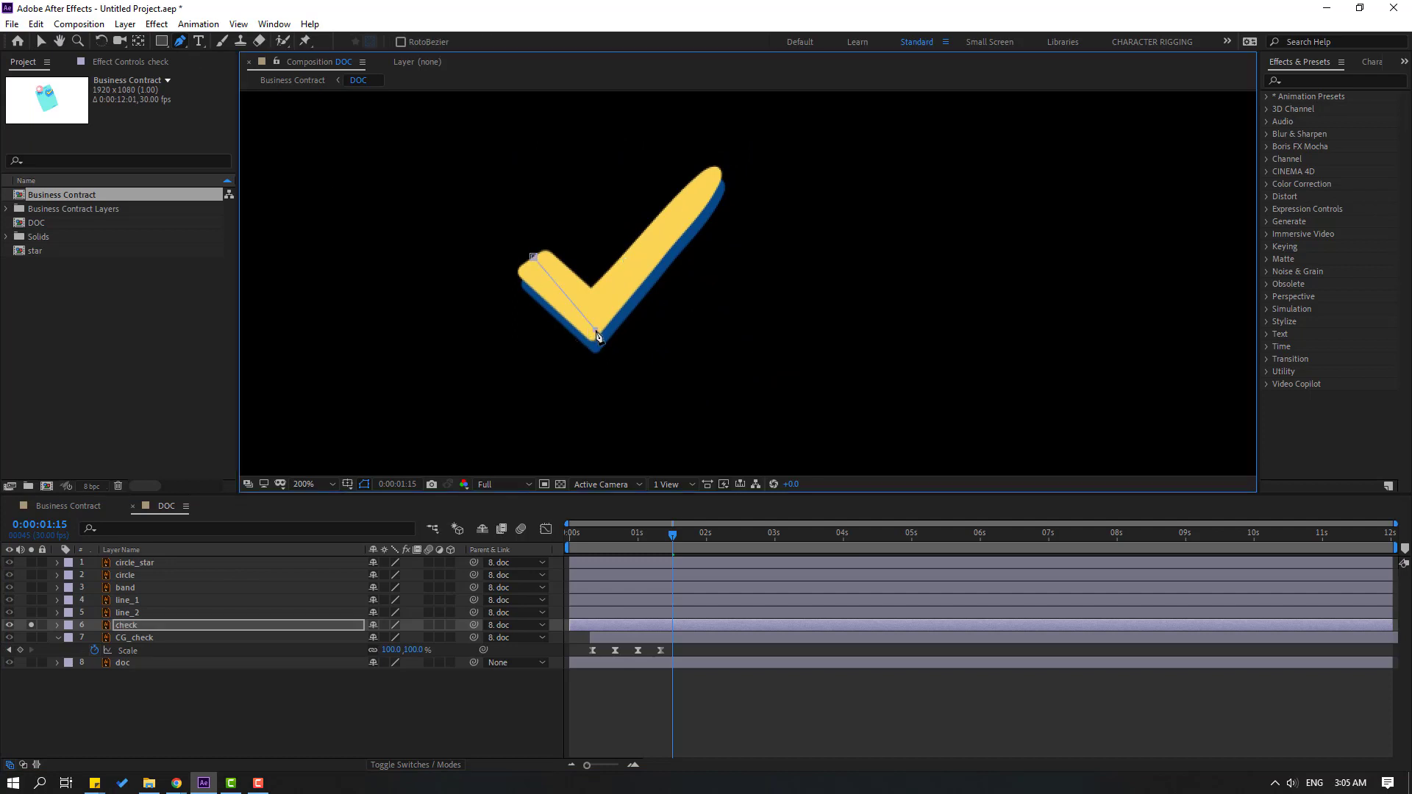
click(721, 168)
click(41, 41)
- Find the Stroke effect by searching 'stroke' and apply it to the check layer
click(1314, 79)
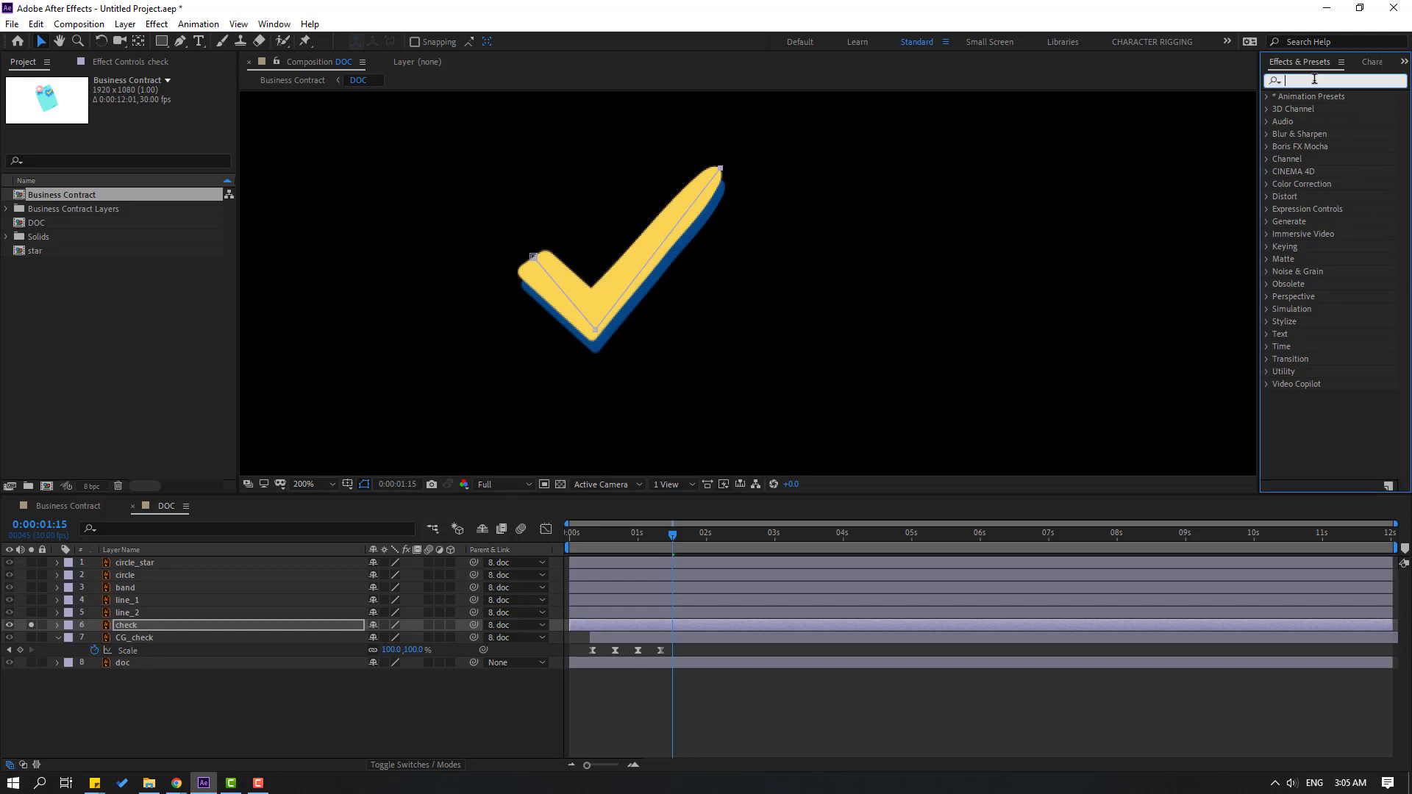
text(stroke)
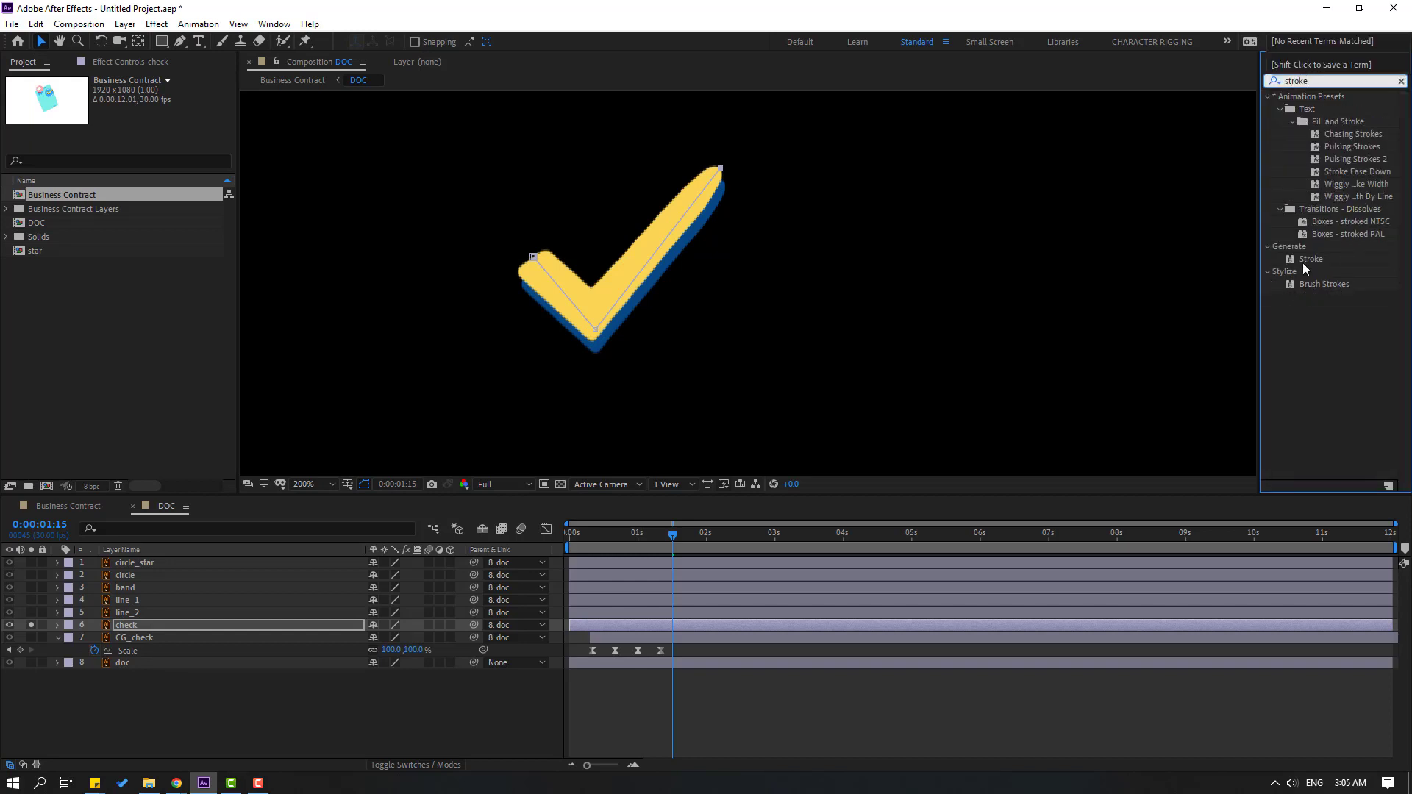
mouse_move(1308, 260)
mouse_down()
mouse_move(845, 315)
mouse_move(648, 281)
mouse_up()
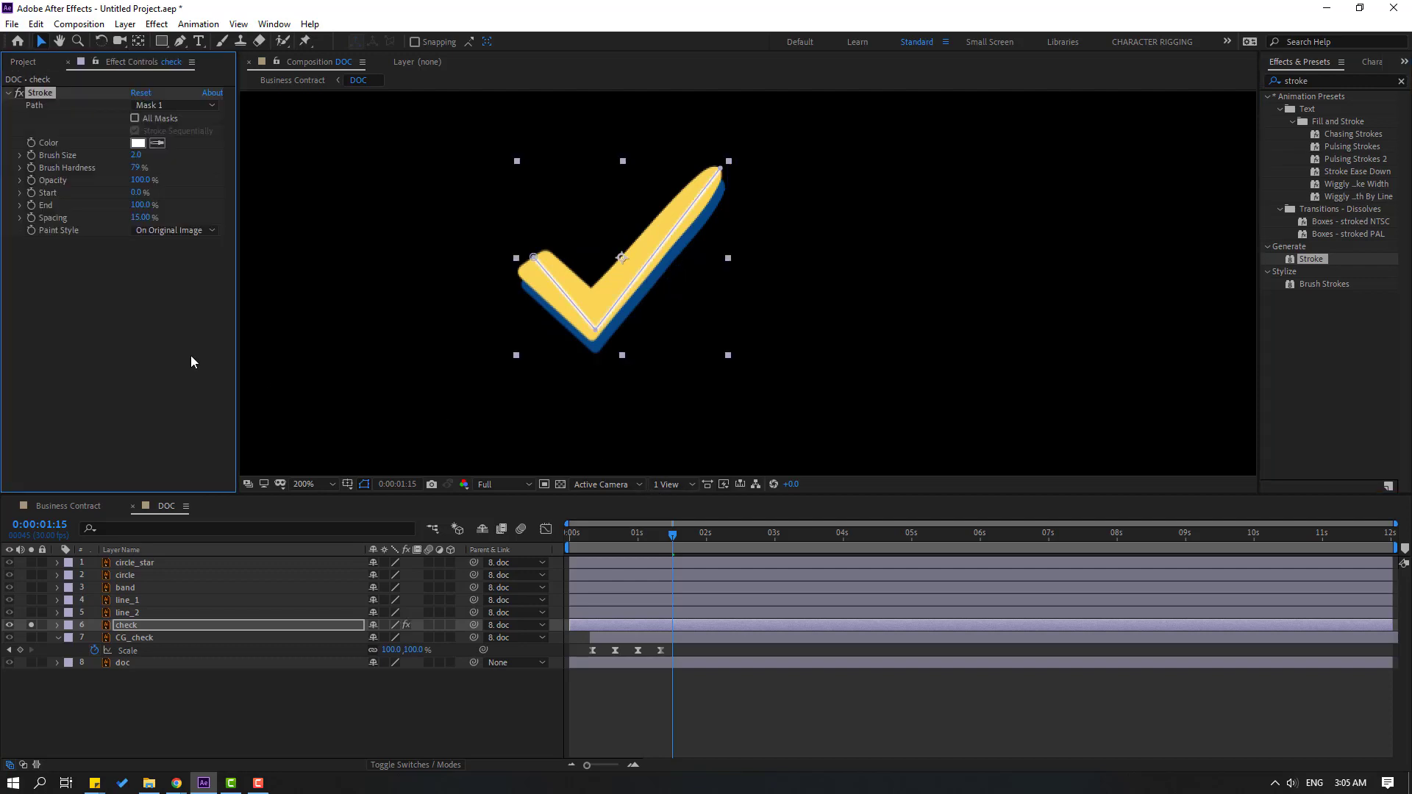
- Set Stroke to Reveal Original Image with brush size 25, hardness 100% and End 0%
click(143, 234)
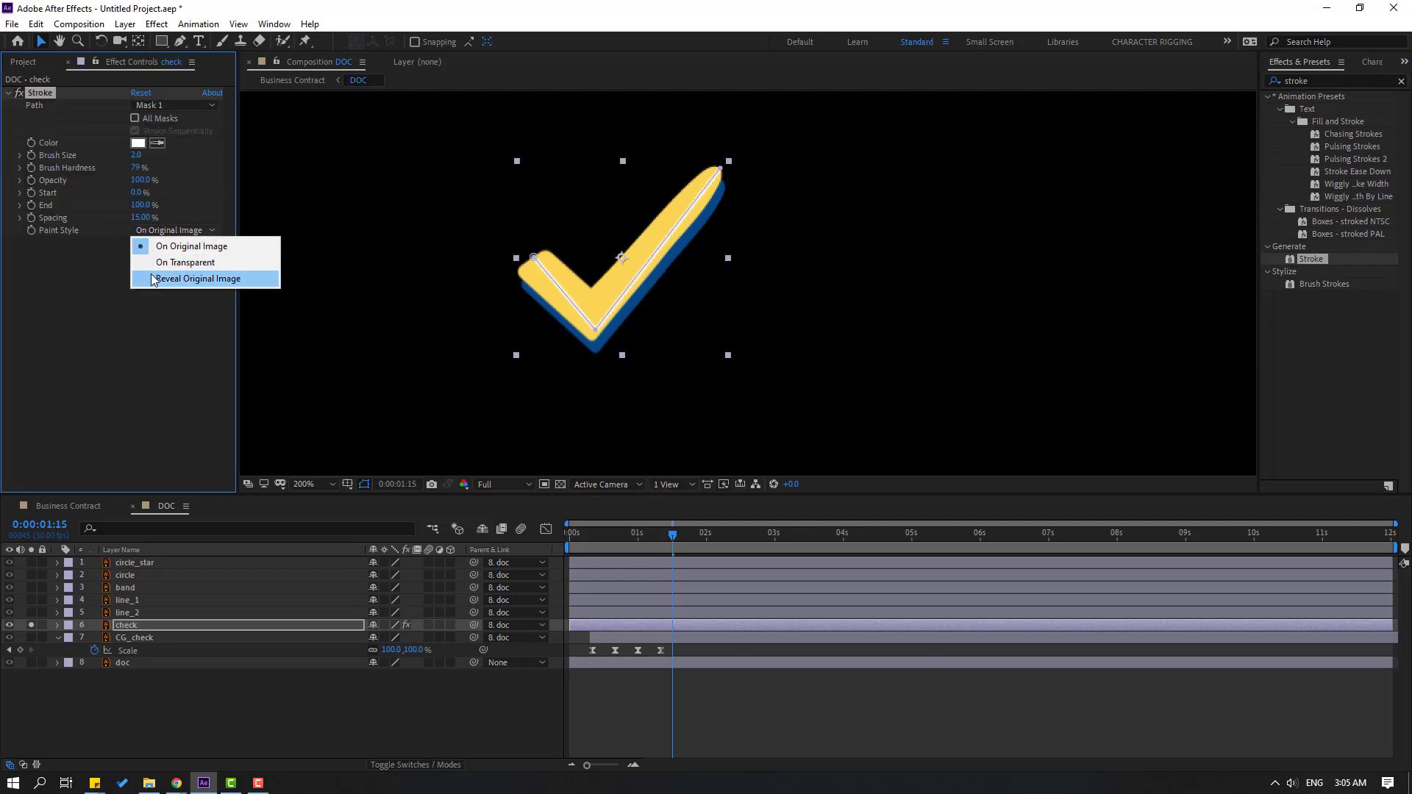
click(221, 280)
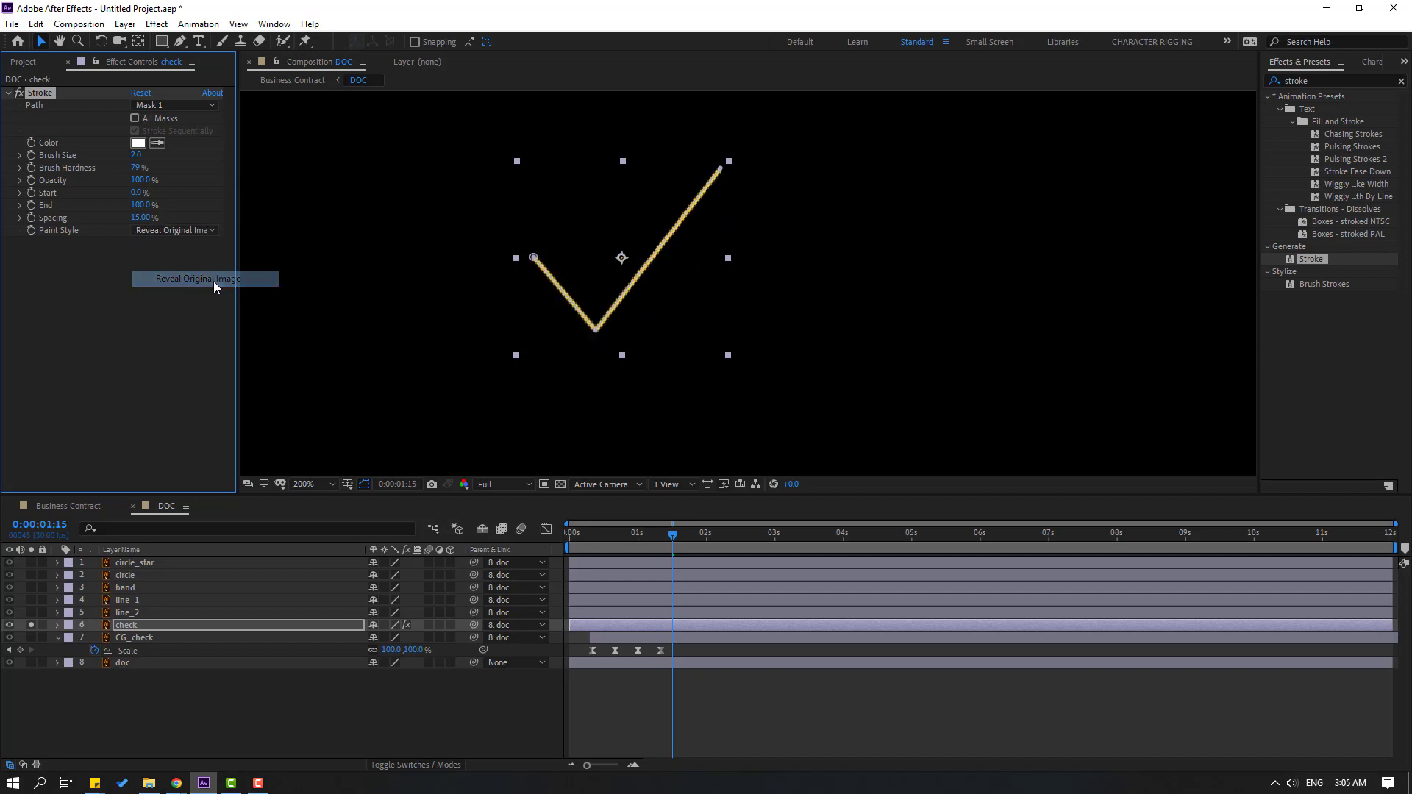
drag(136, 161, 310, 162)
click(135, 168)
text(100)
key(Return)
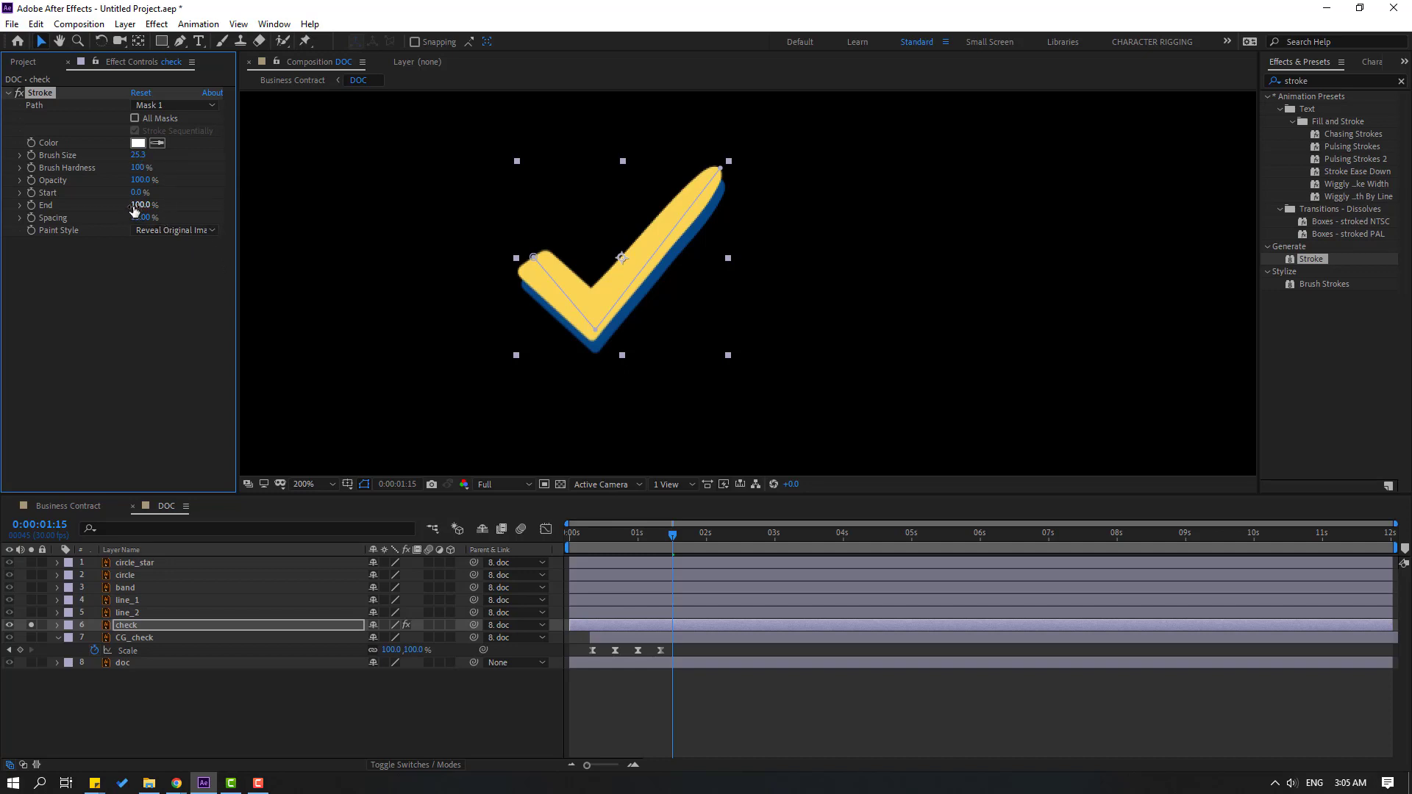
drag(142, 205, 70, 212)
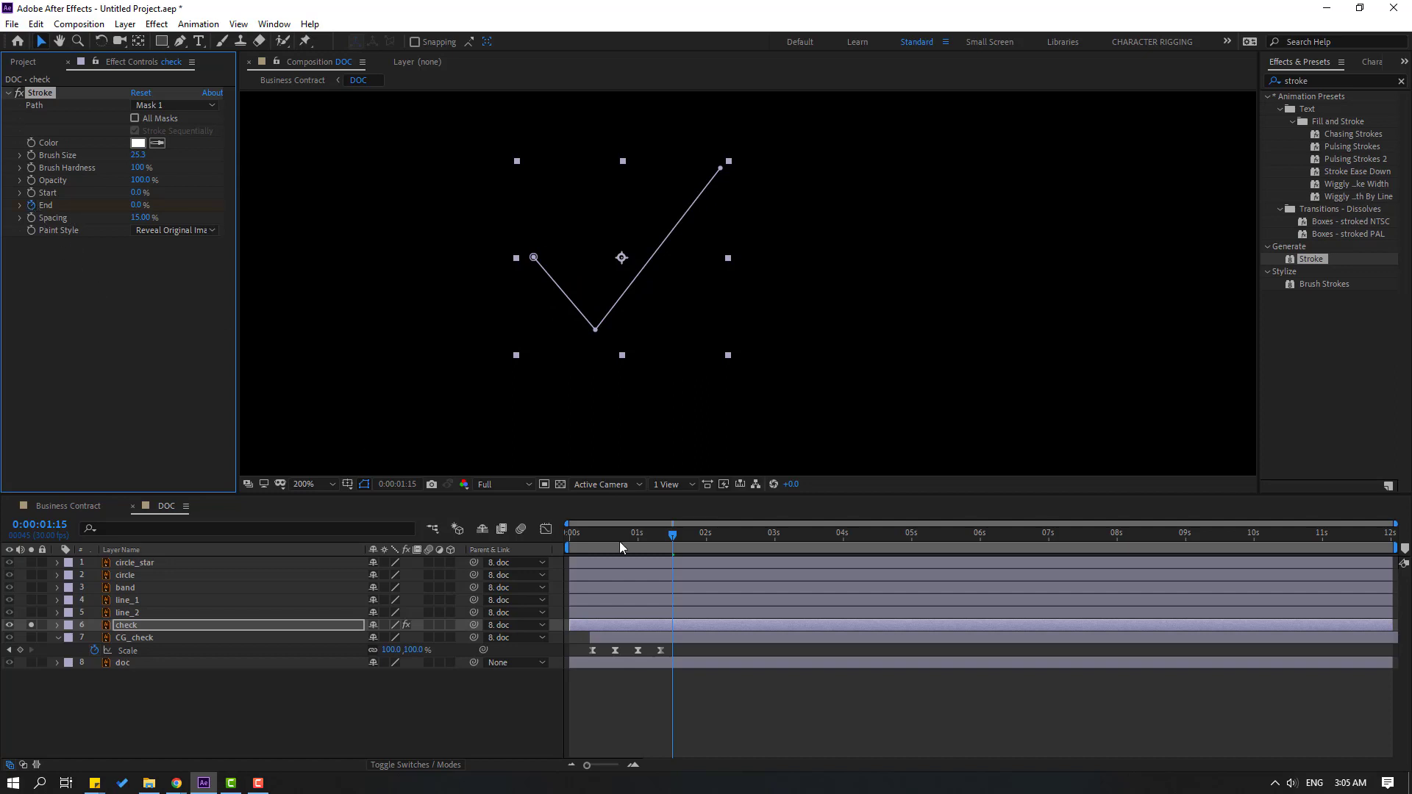
- Keyframe the Stroke End at 100% at 0:00:02:08
drag(674, 537, 725, 538)
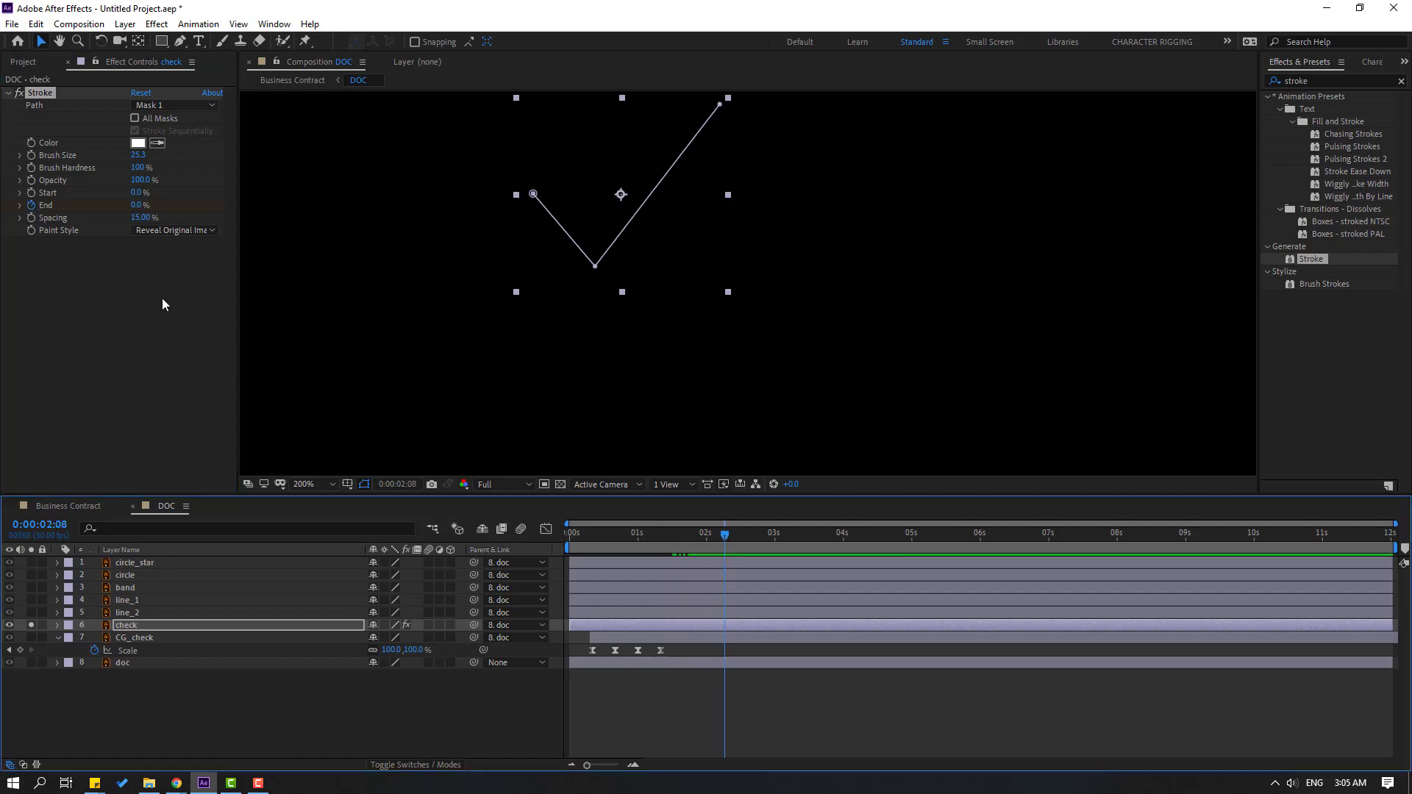
click(139, 206)
key(Return)
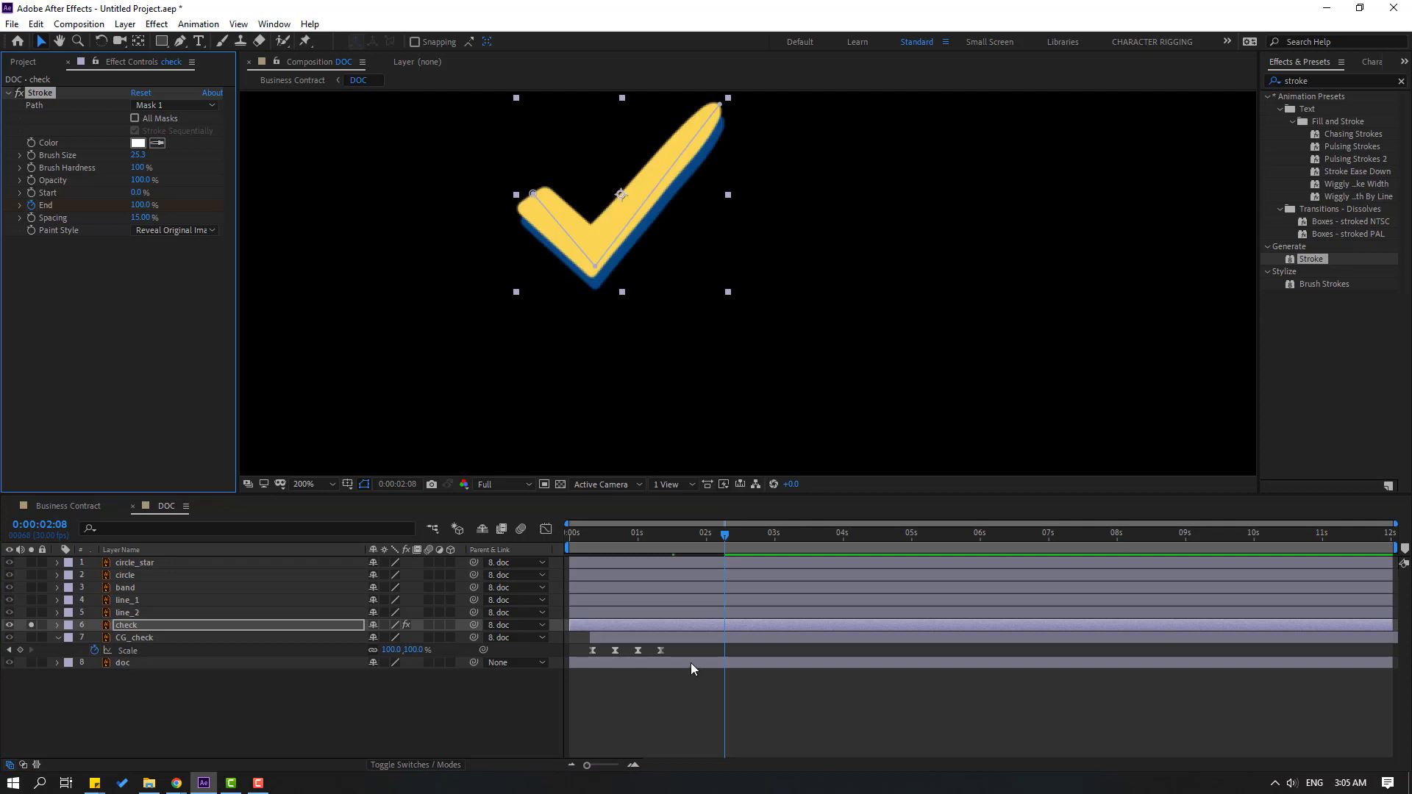
- Apply Easy Ease to both Stroke End keyframes of the check layer
click(123, 629)
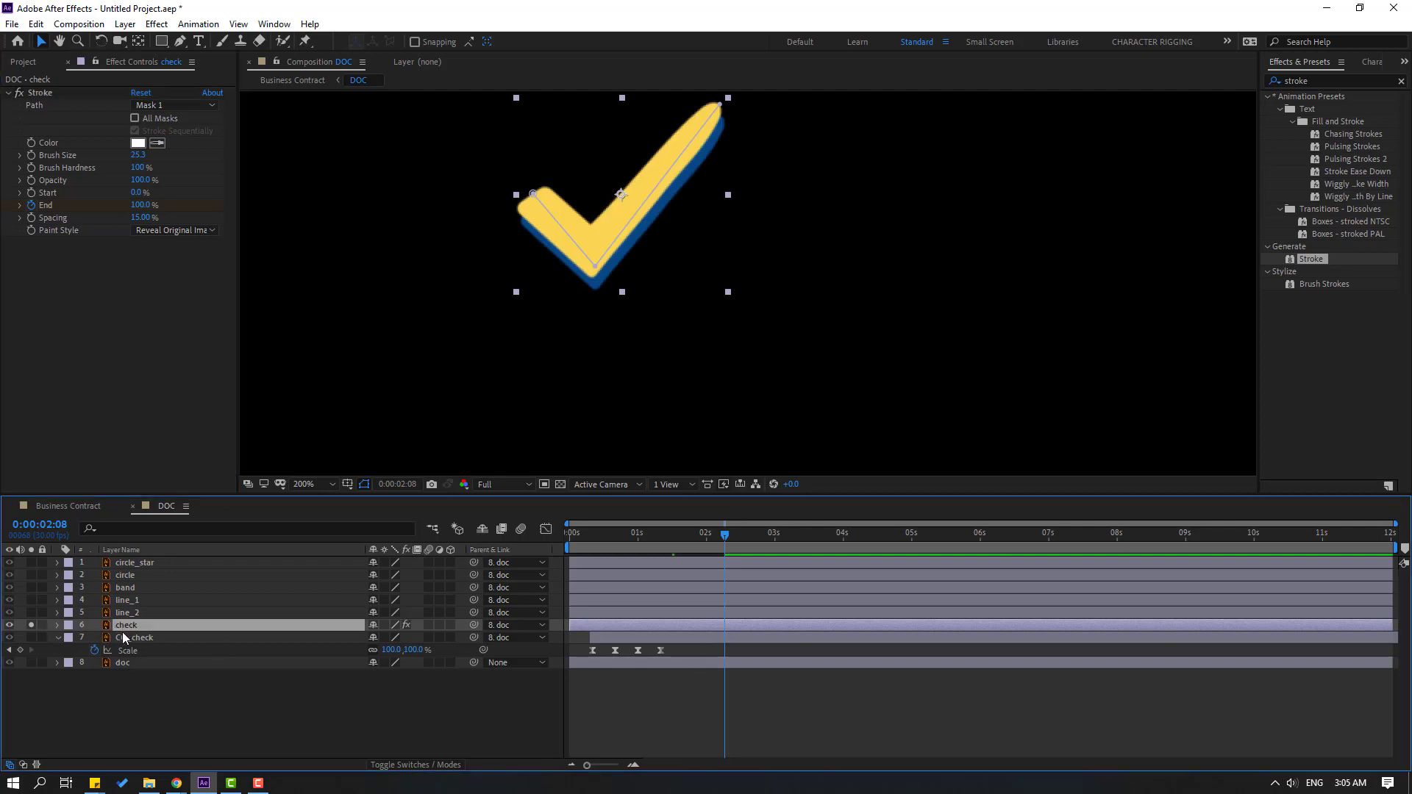
key(u)
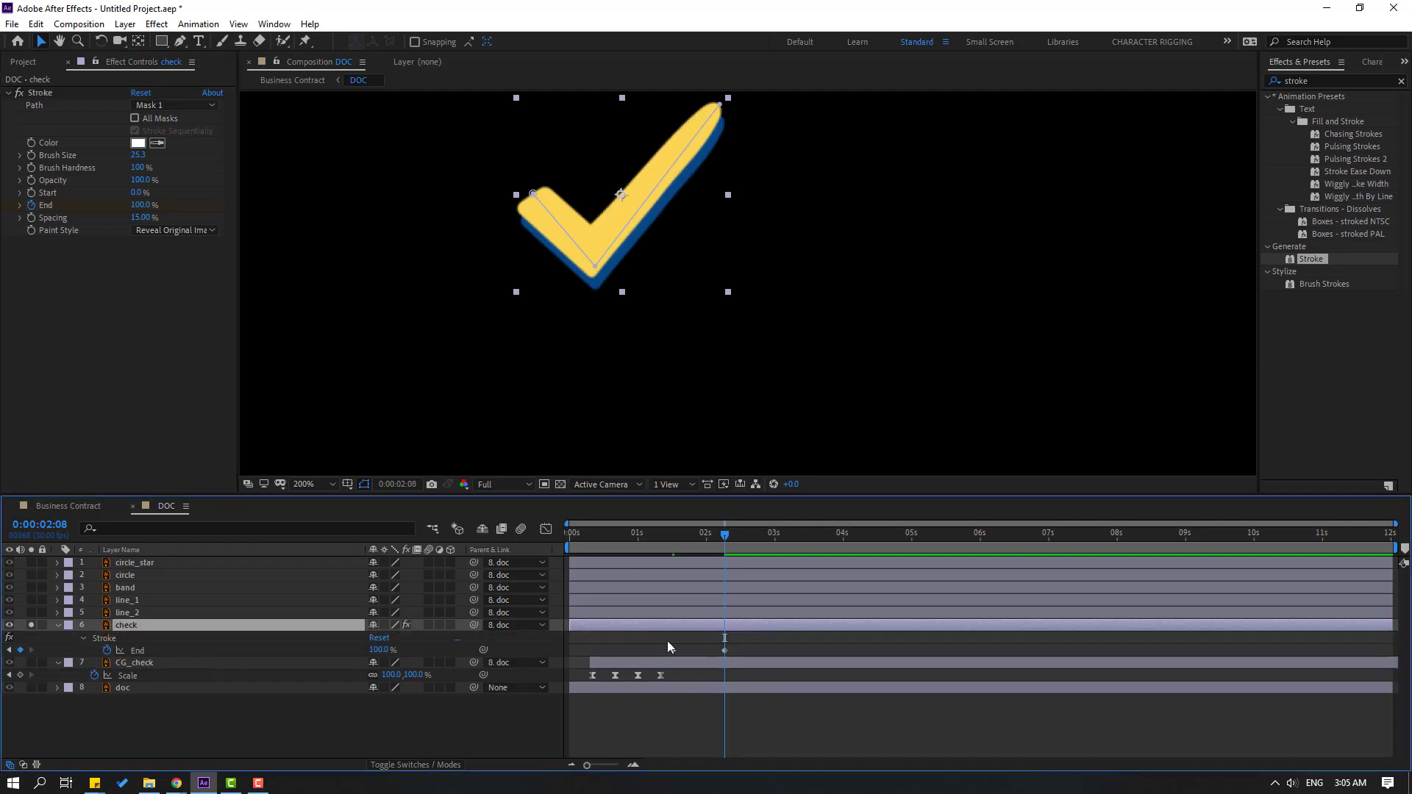
drag(747, 642, 660, 659)
right_click(673, 650)
mouse_move(757, 639)
click(919, 542)
- Preview the check drawing and reshape the End speed curve so the draw accelerates
drag(564, 549, 658, 549)
key(space)
key(space)
click(545, 529)
mouse_move(691, 707)
mouse_down()
mouse_move(648, 741)
mouse_move(723, 725)
mouse_move(708, 725)
mouse_up()
key(space)
key(space)
- Shift both End keyframes earlier and unsolo the check layer to show all layers
click(545, 529)
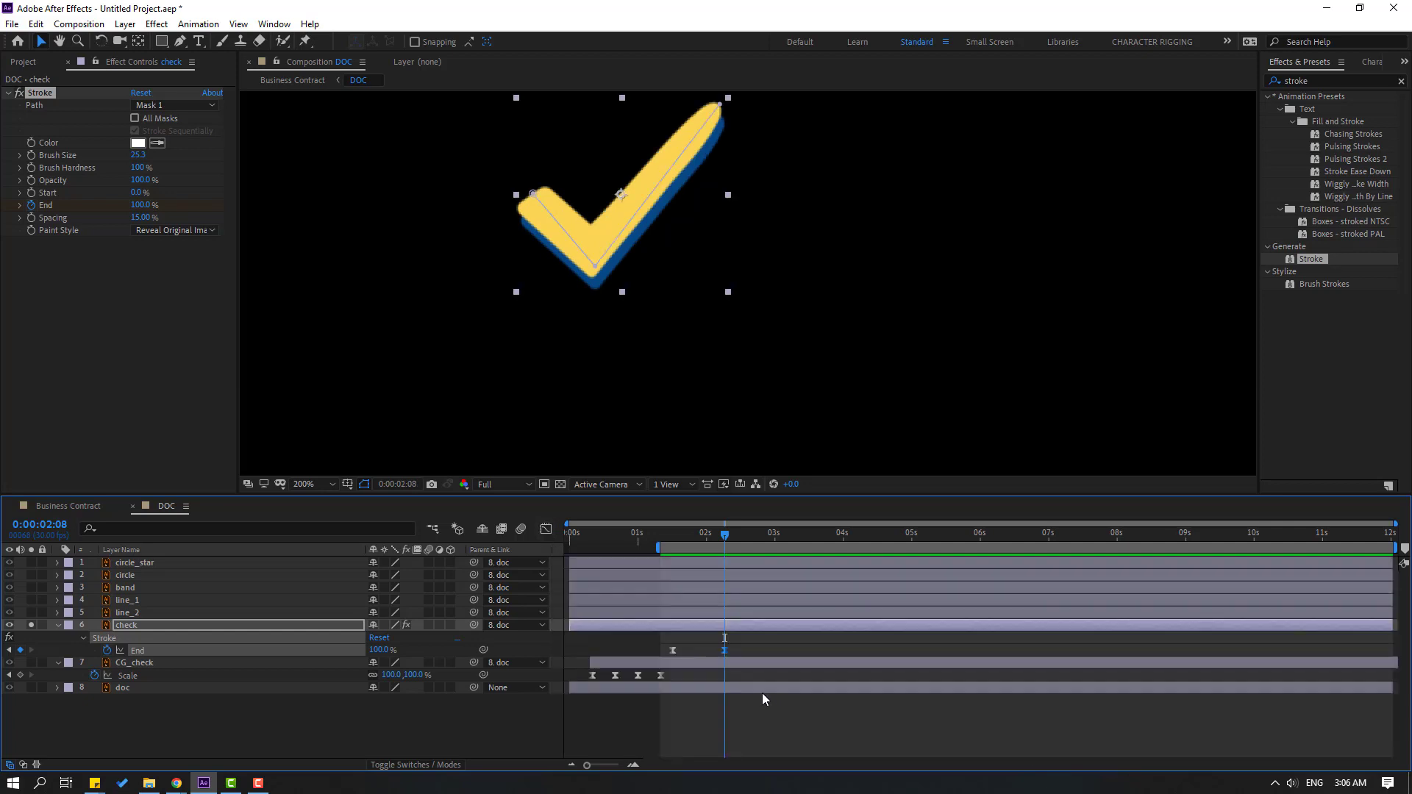
drag(750, 648, 642, 624)
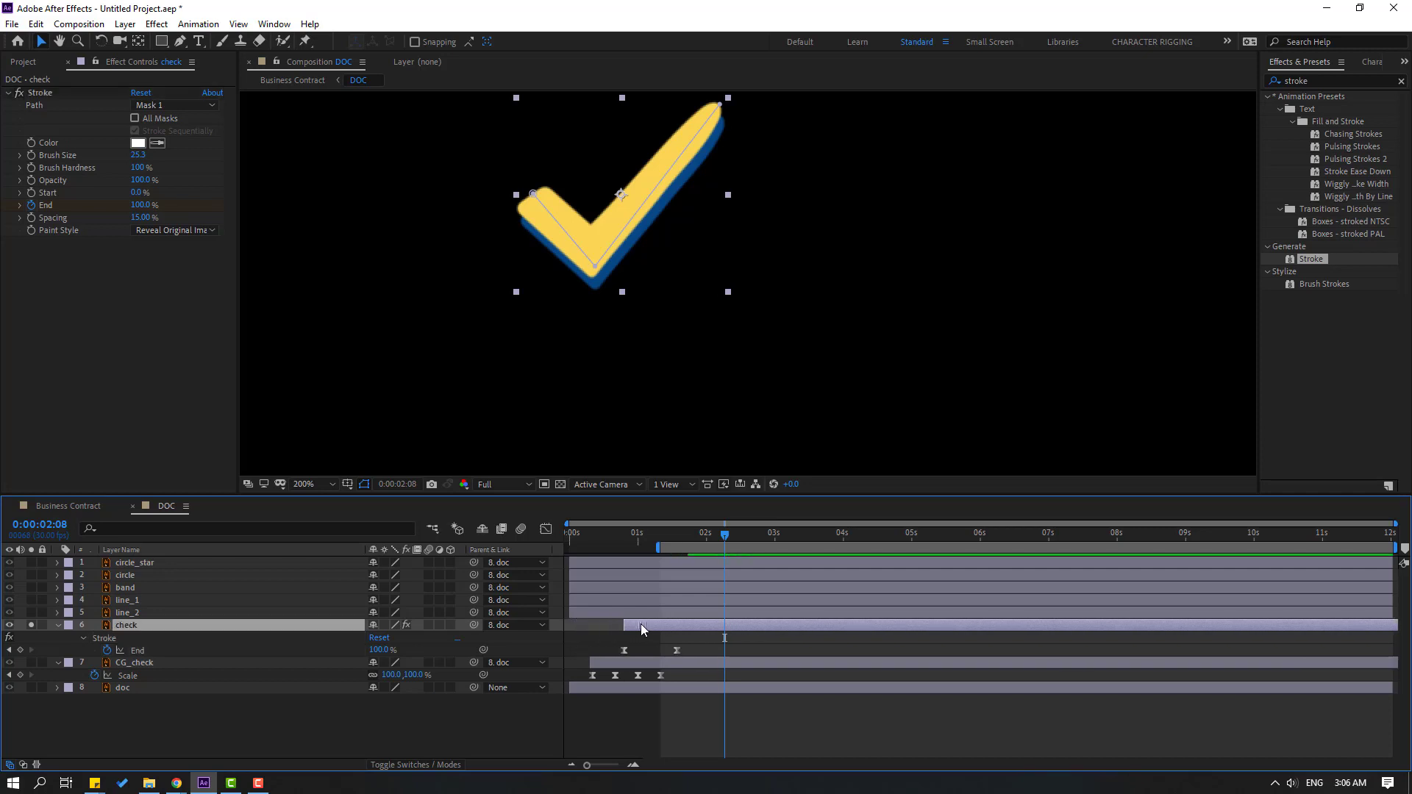
click(31, 625)
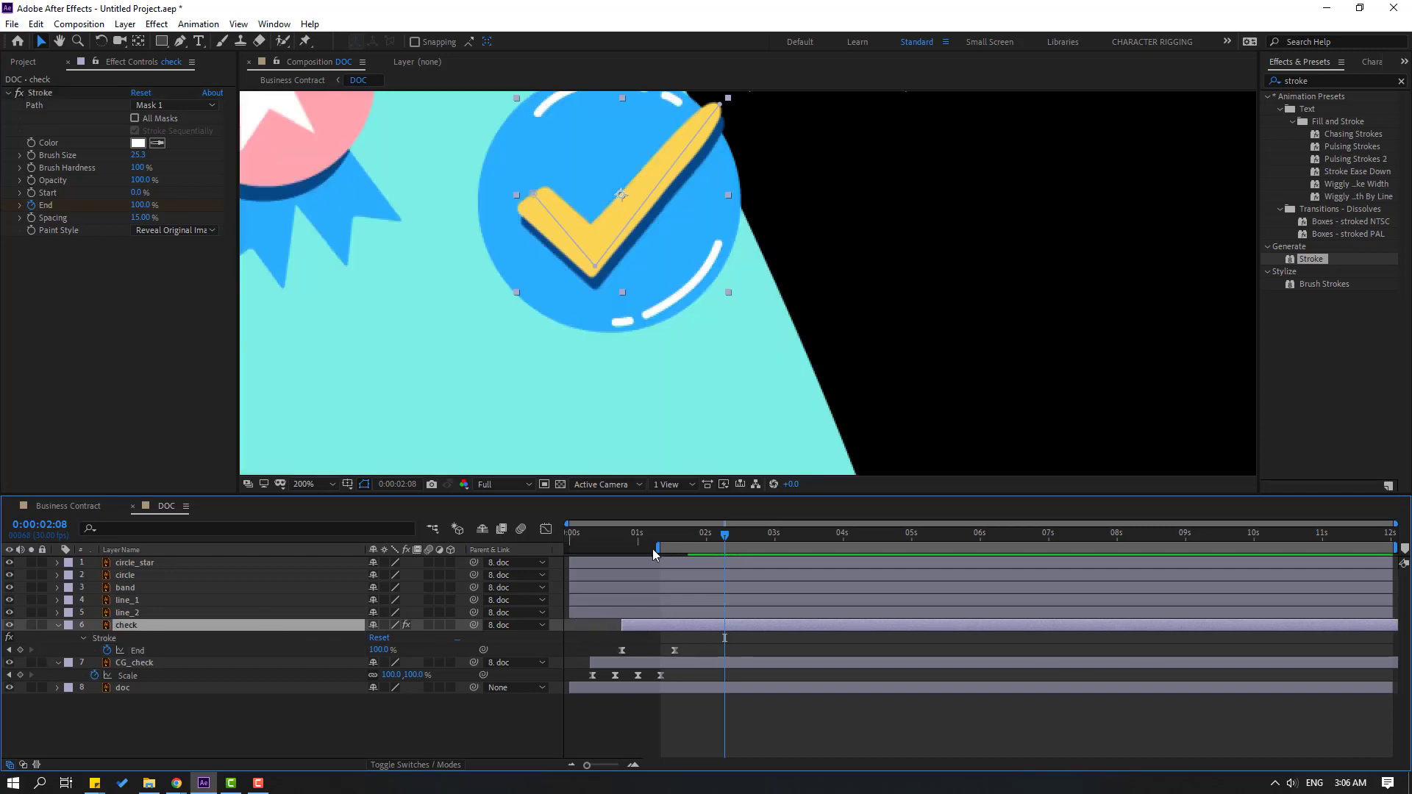
- Offset CG_check slightly later and the check slightly earlier, previewing the timing
drag(655, 554, 567, 550)
scroll(840, 342, down, 1)
key(space)
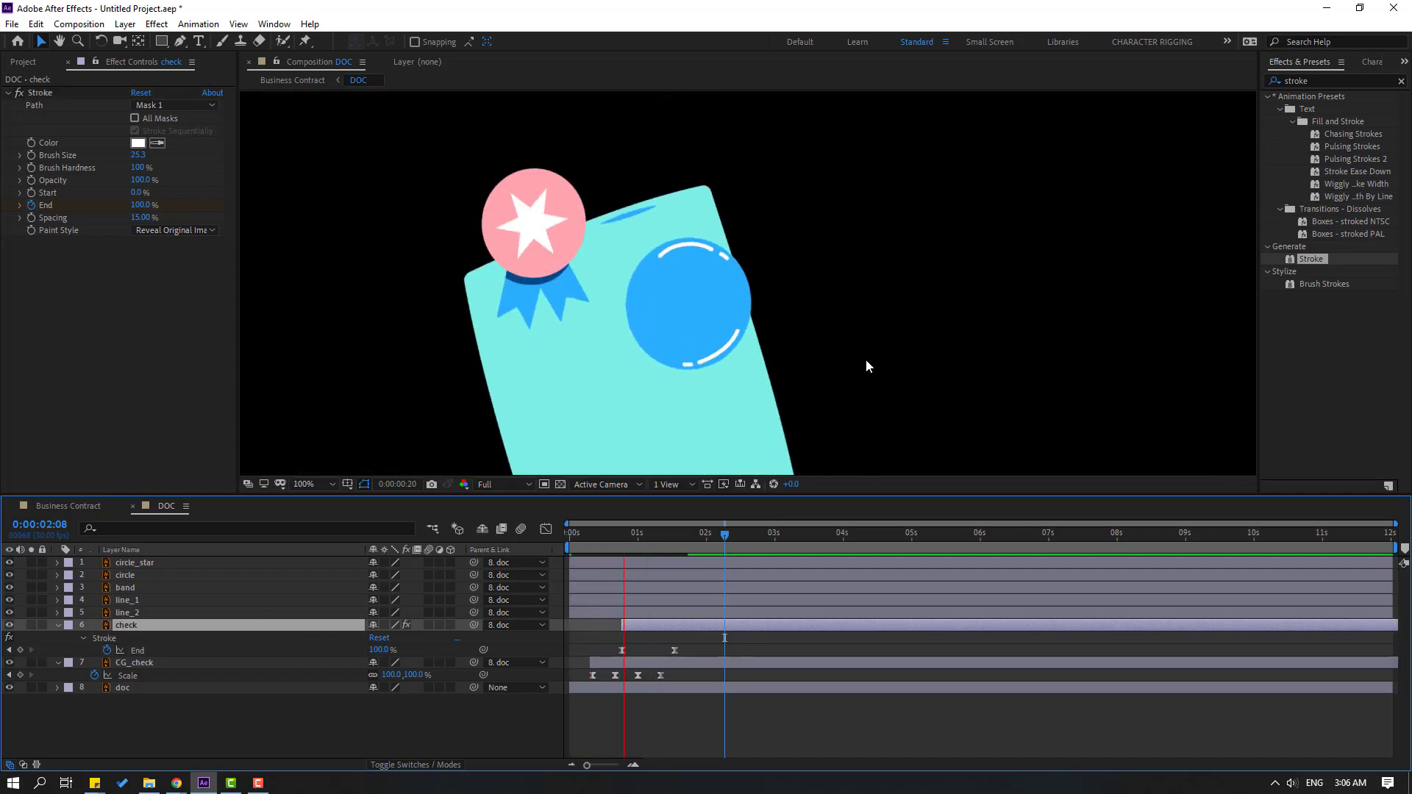
mouse_move(647, 531)
mouse_down()
mouse_move(619, 537)
mouse_move(634, 554)
mouse_up()
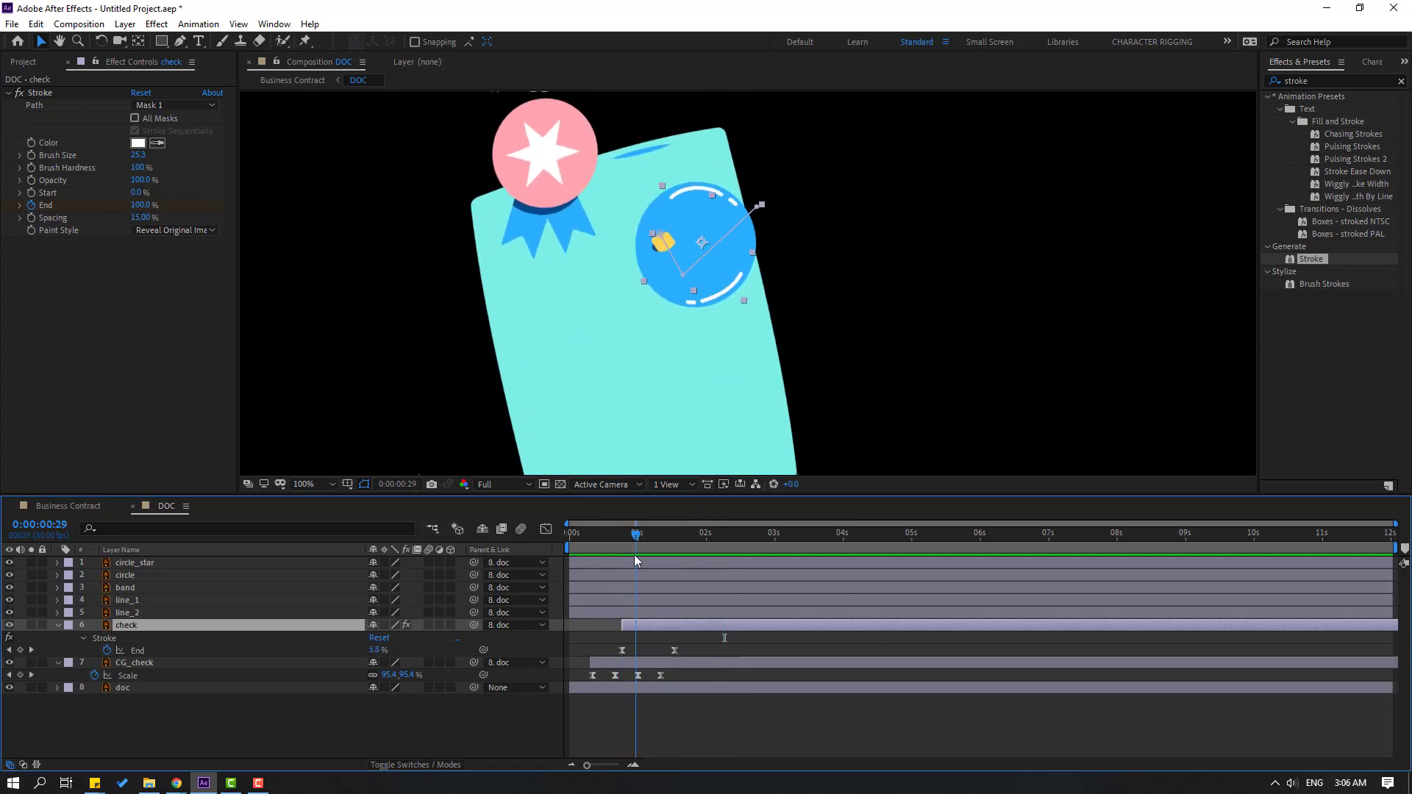
drag(614, 662, 643, 618)
key(space)
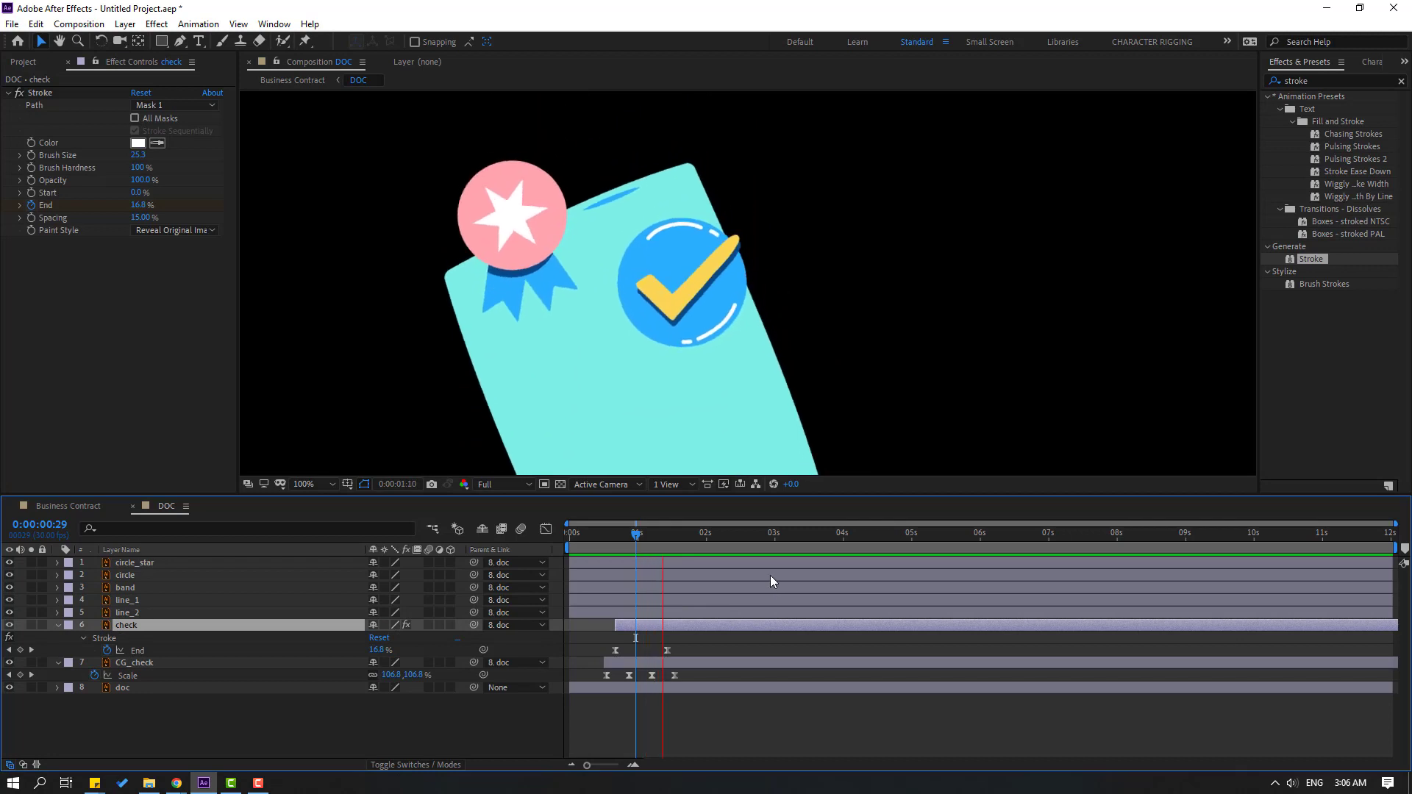
scroll(933, 339, down, 1)
key(space)
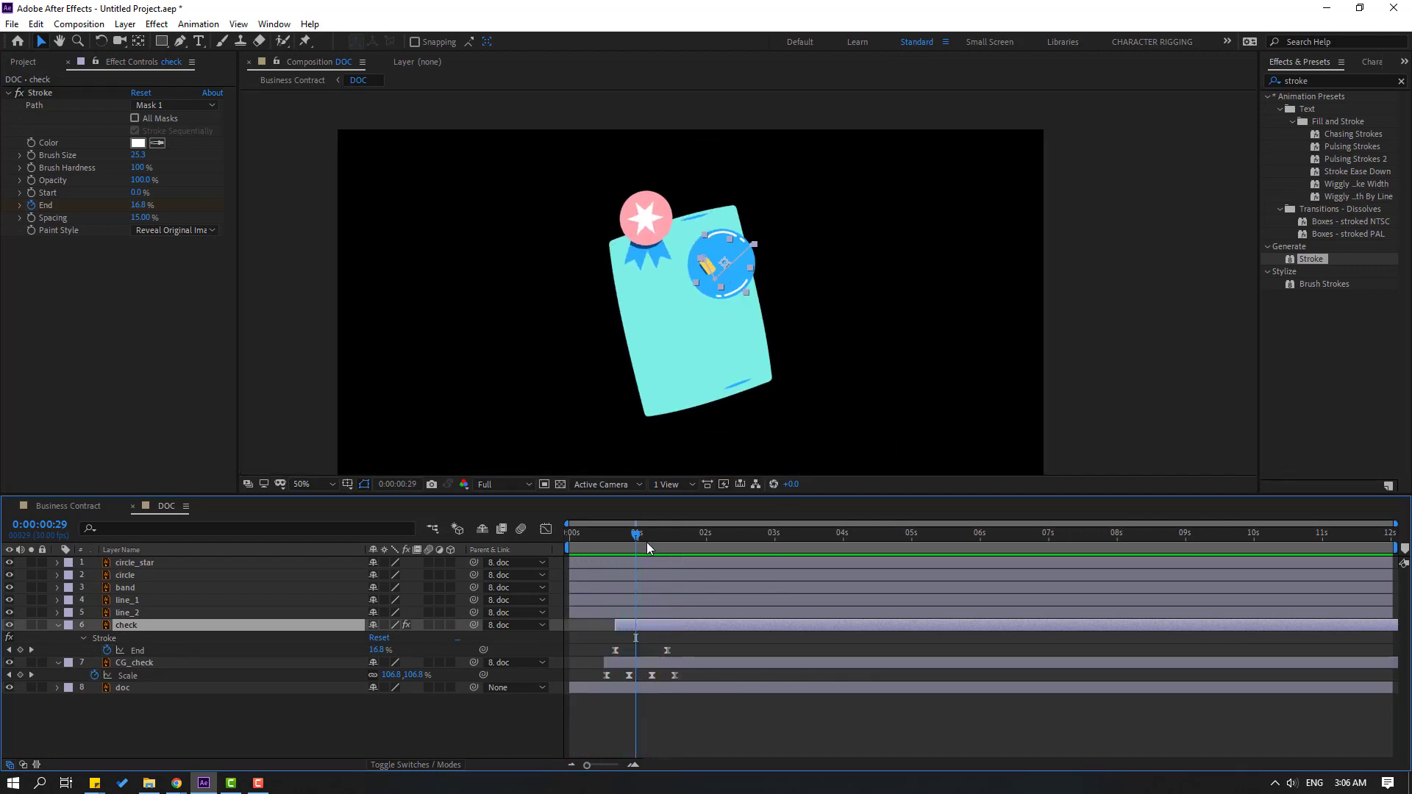
key(space)
- Select the four CG_check Scale keyframes, then the circle layer
click(129, 664)
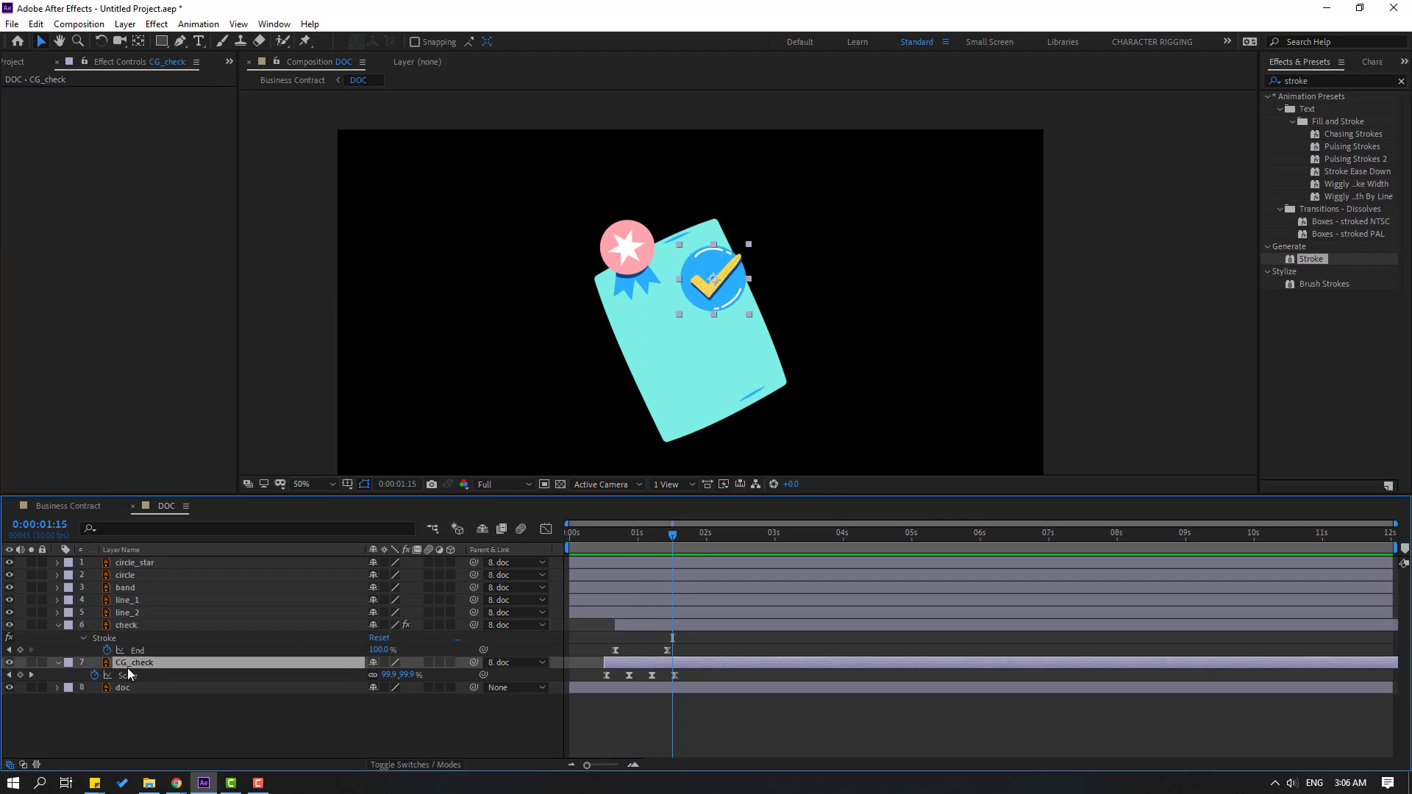
click(660, 677)
drag(660, 677, 588, 695)
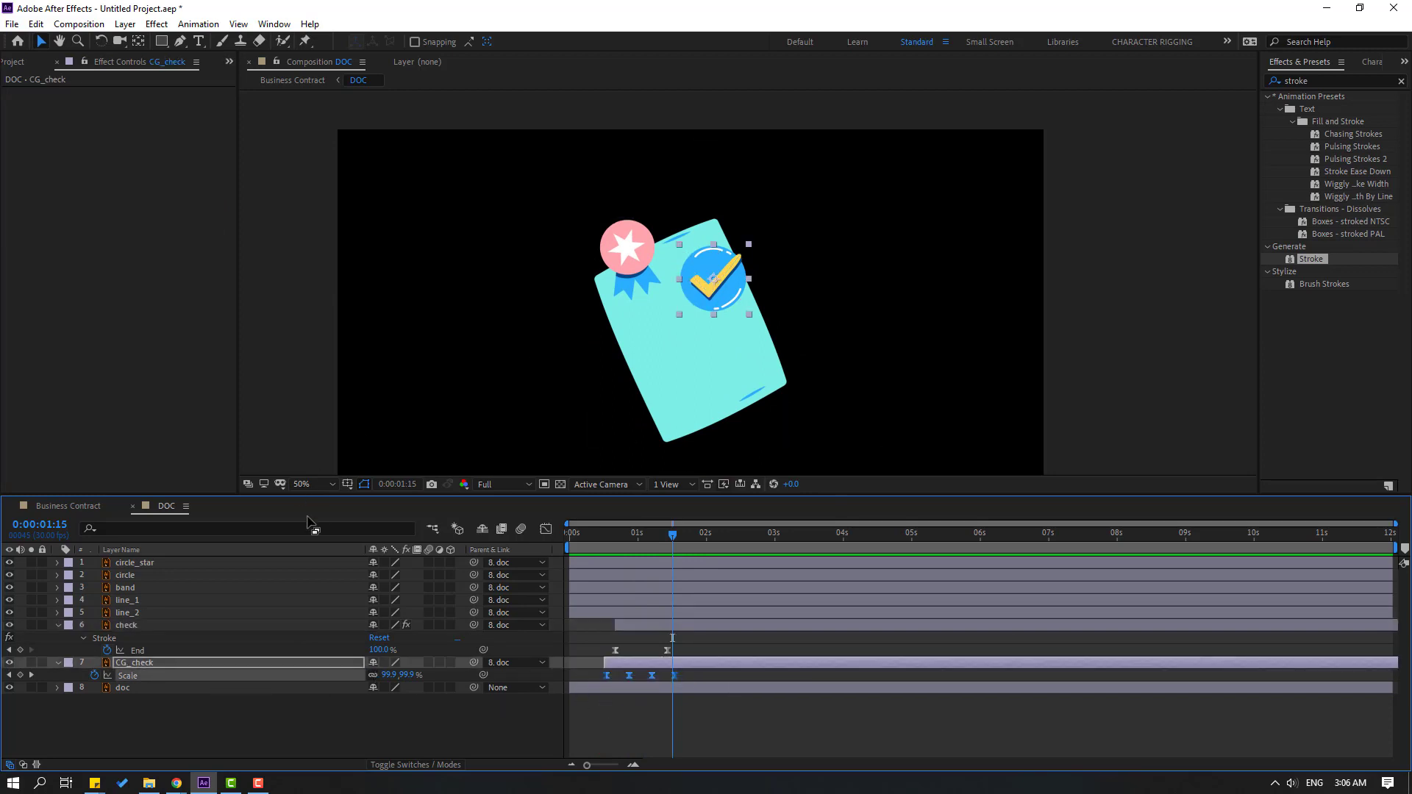
click(138, 575)
- Delay the circle layer to start near 0.6 s
click(597, 535)
key(Home)
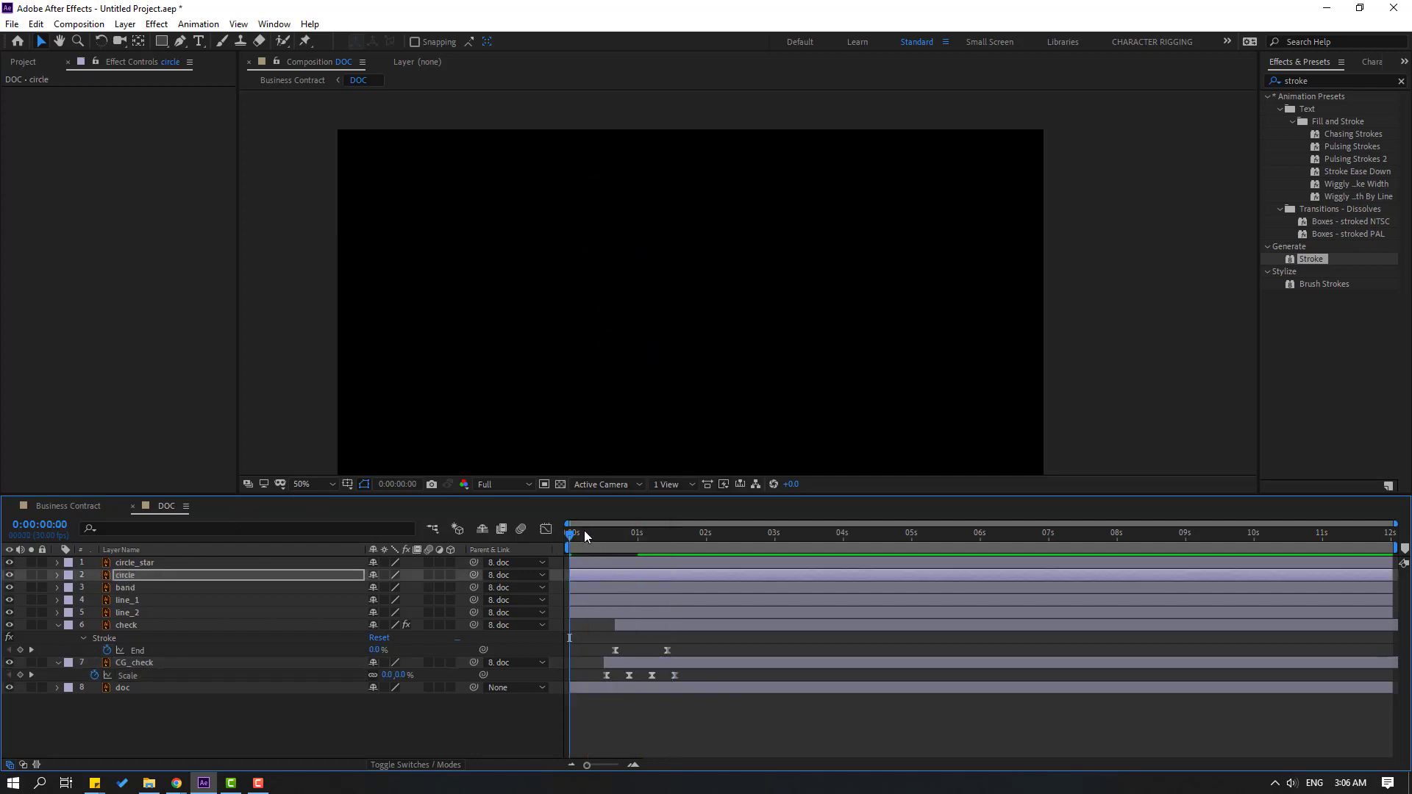
drag(583, 531, 633, 533)
drag(589, 574, 685, 536)
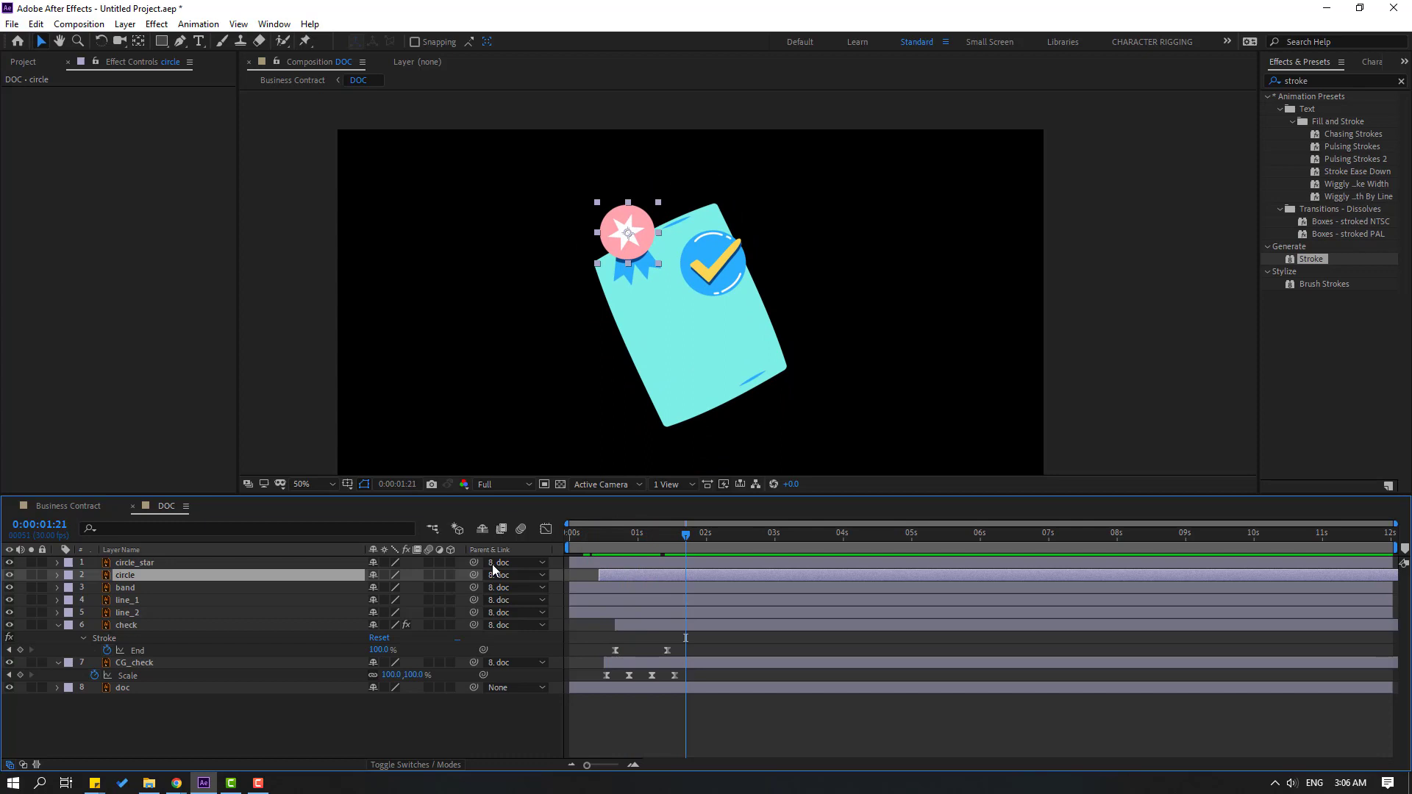
- Delay circle_star to start at 0:00:00:24, check its Scale keyframes and preview the timing
click(132, 565)
key(Home)
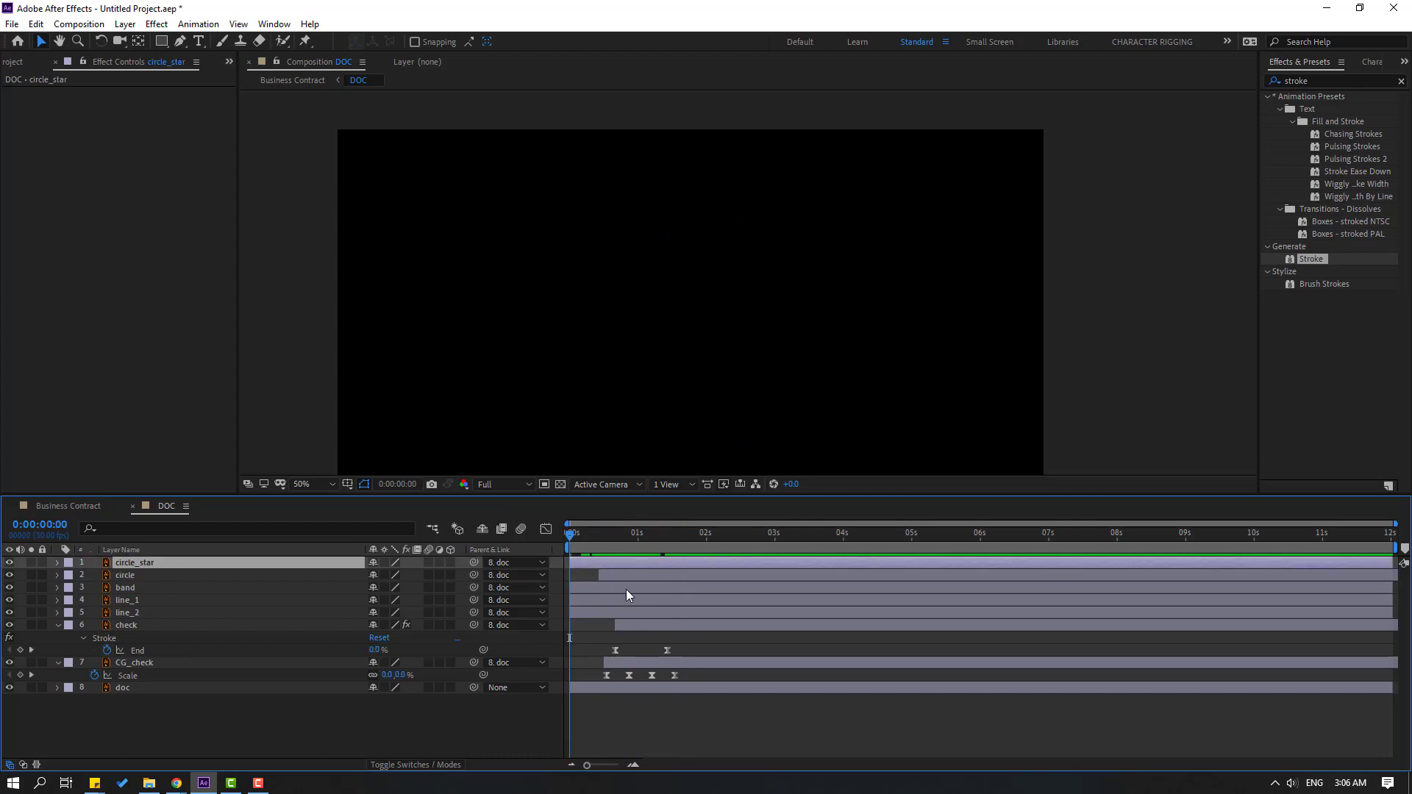
drag(581, 565, 642, 536)
click(632, 539)
key(s)
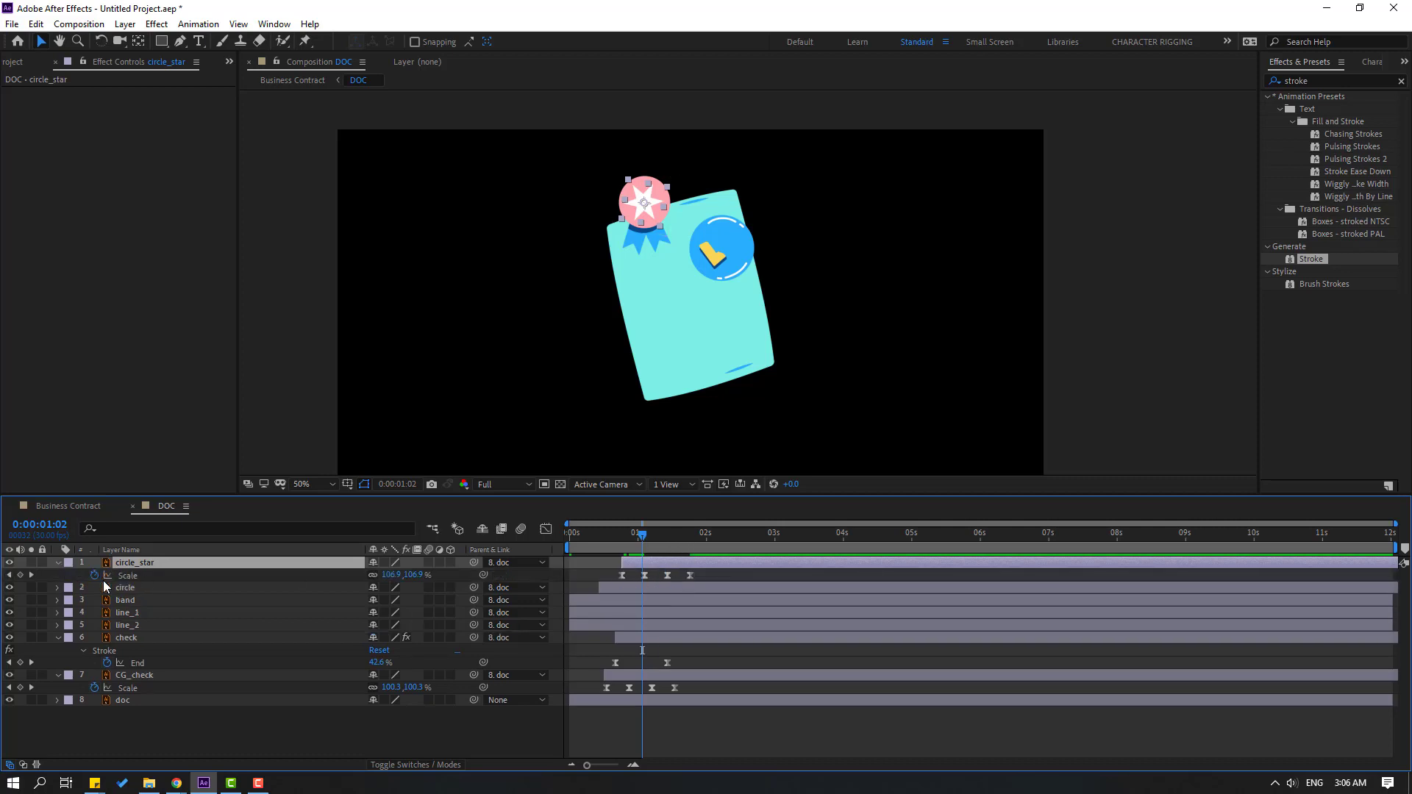
key(s)
mouse_move(623, 540)
mouse_down()
mouse_move(602, 544)
mouse_move(629, 550)
mouse_up()
key(space)
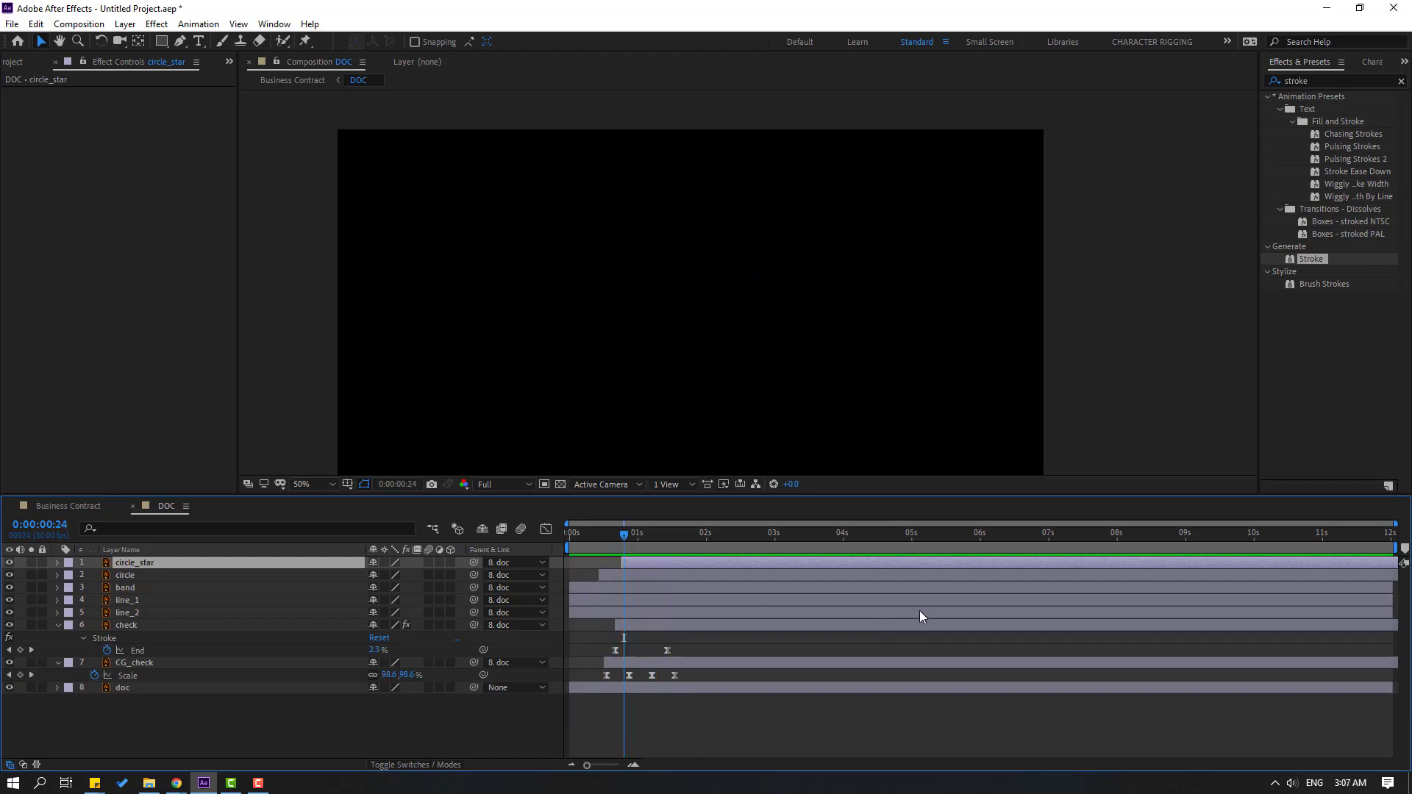
scroll(824, 355, down, 4)
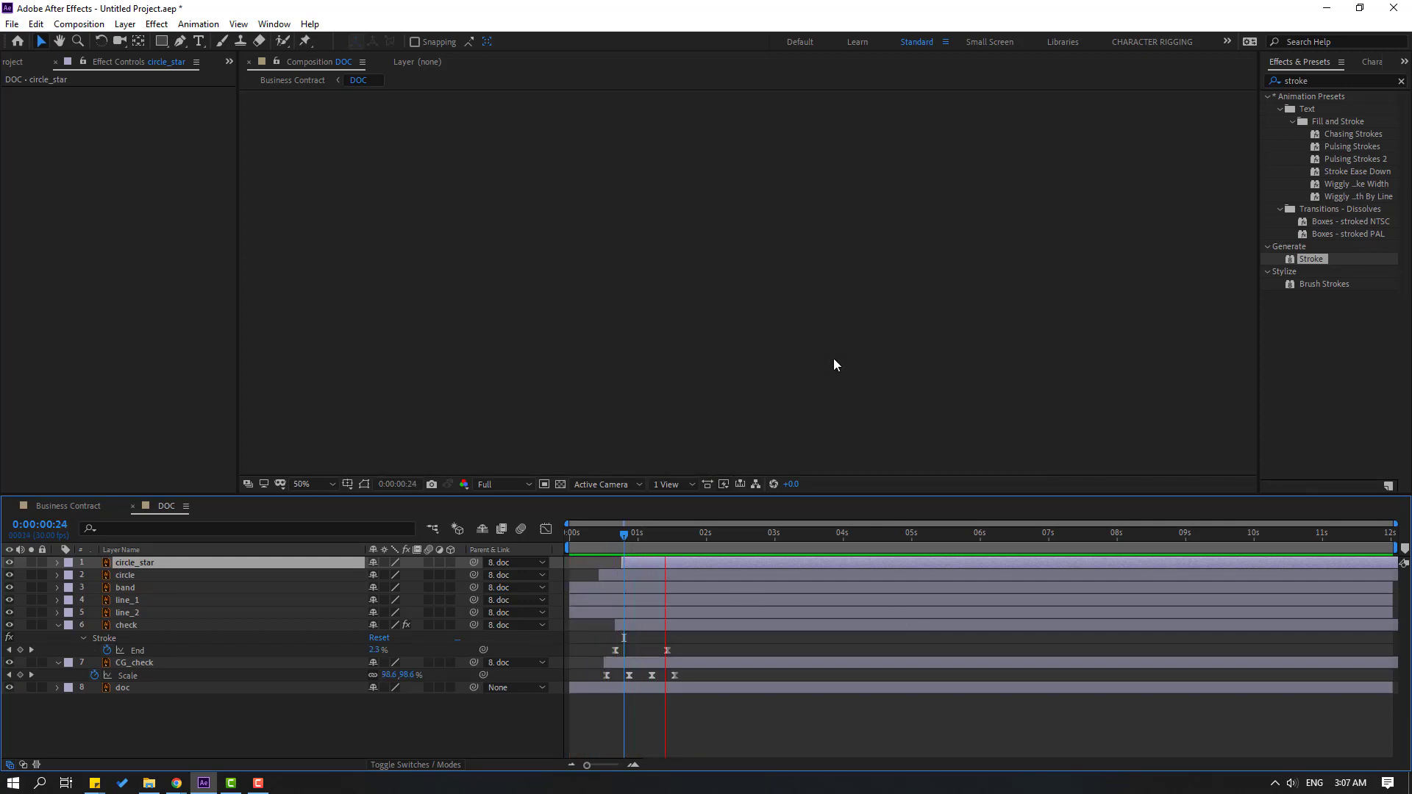
scroll(832, 359, up, 4)
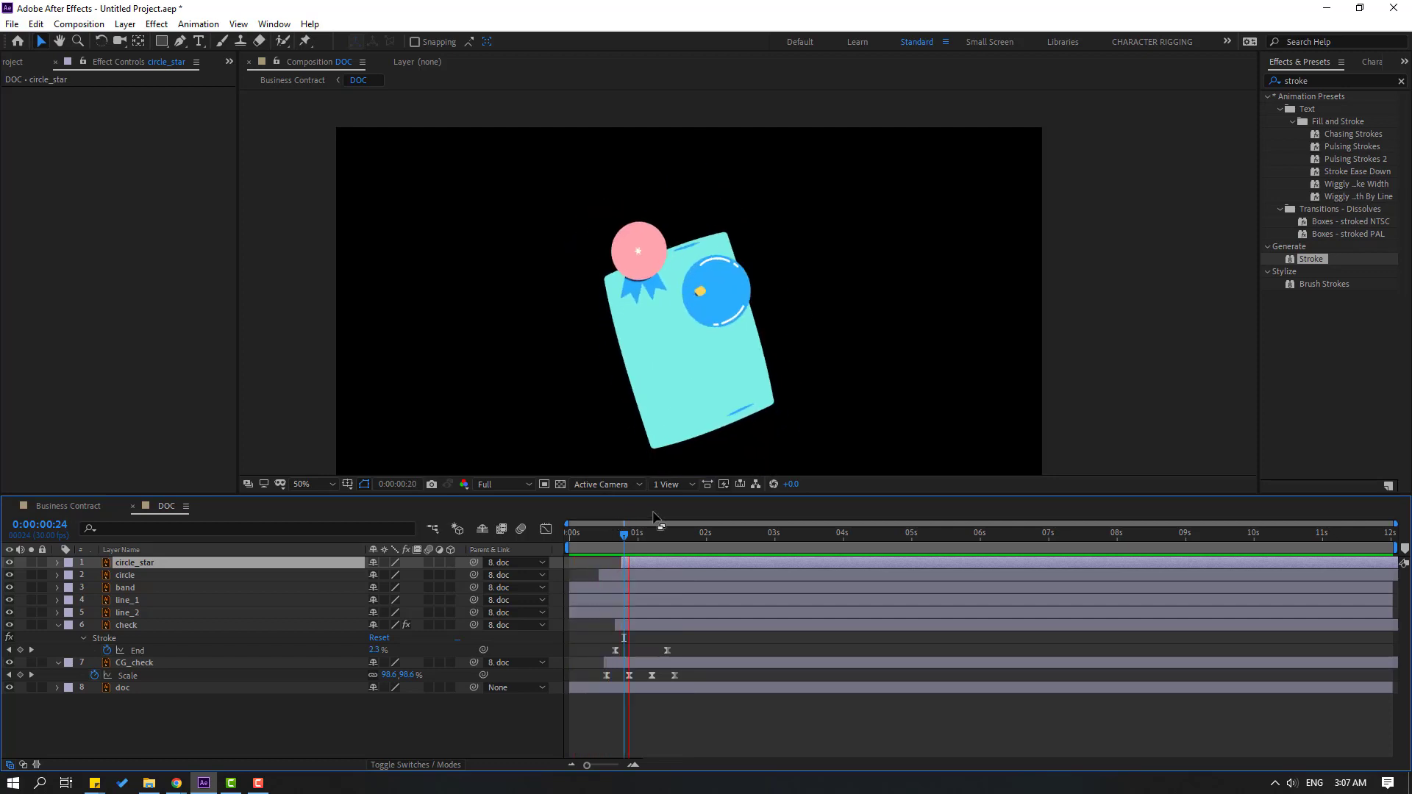
click(125, 588)
- Solo the band layer and move its anchor point to the ribbon's top
click(31, 588)
scroll(668, 295, up, 4)
click(137, 42)
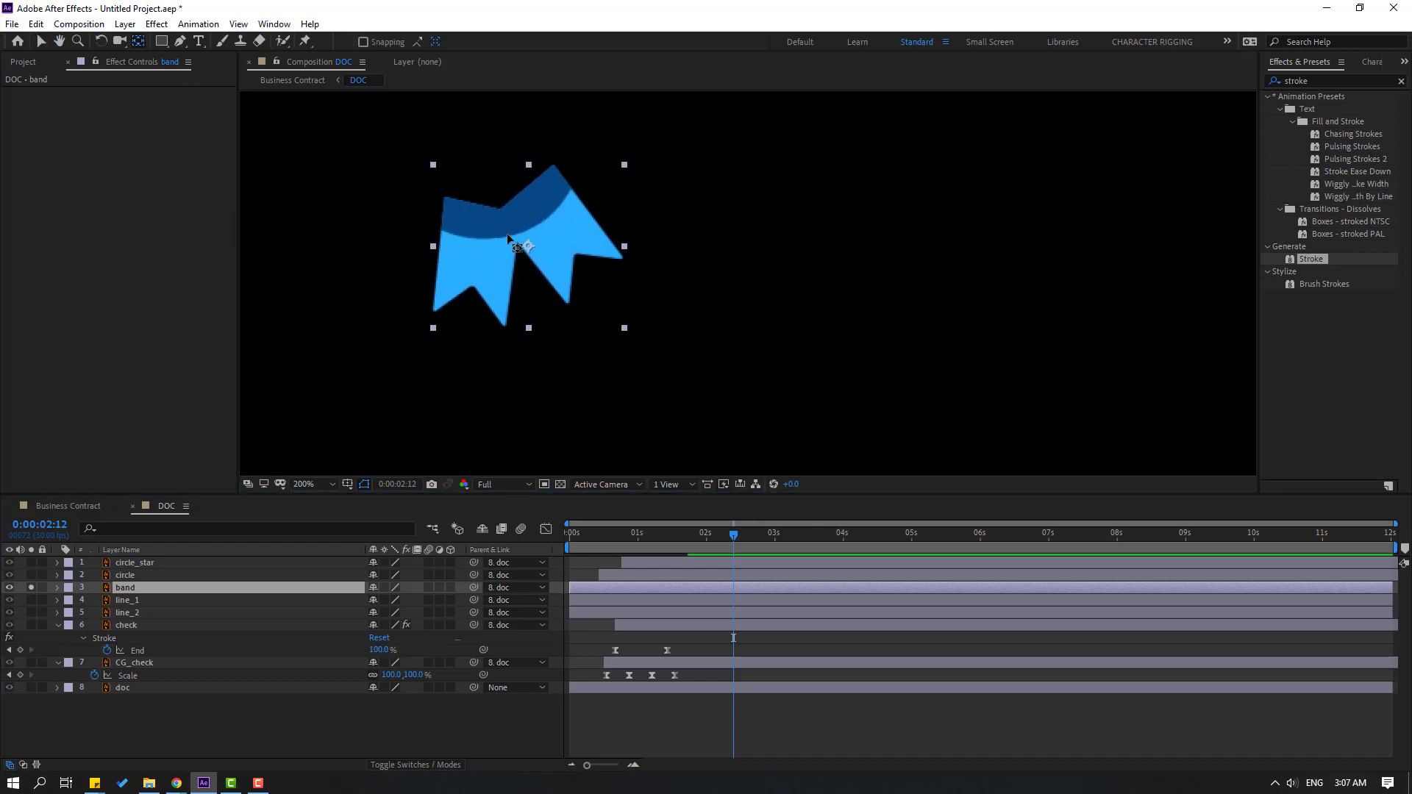
drag(528, 247, 491, 182)
click(40, 42)
- Unsolo the band, reveal its Rotation, and start the band layer at 2 seconds
click(30, 587)
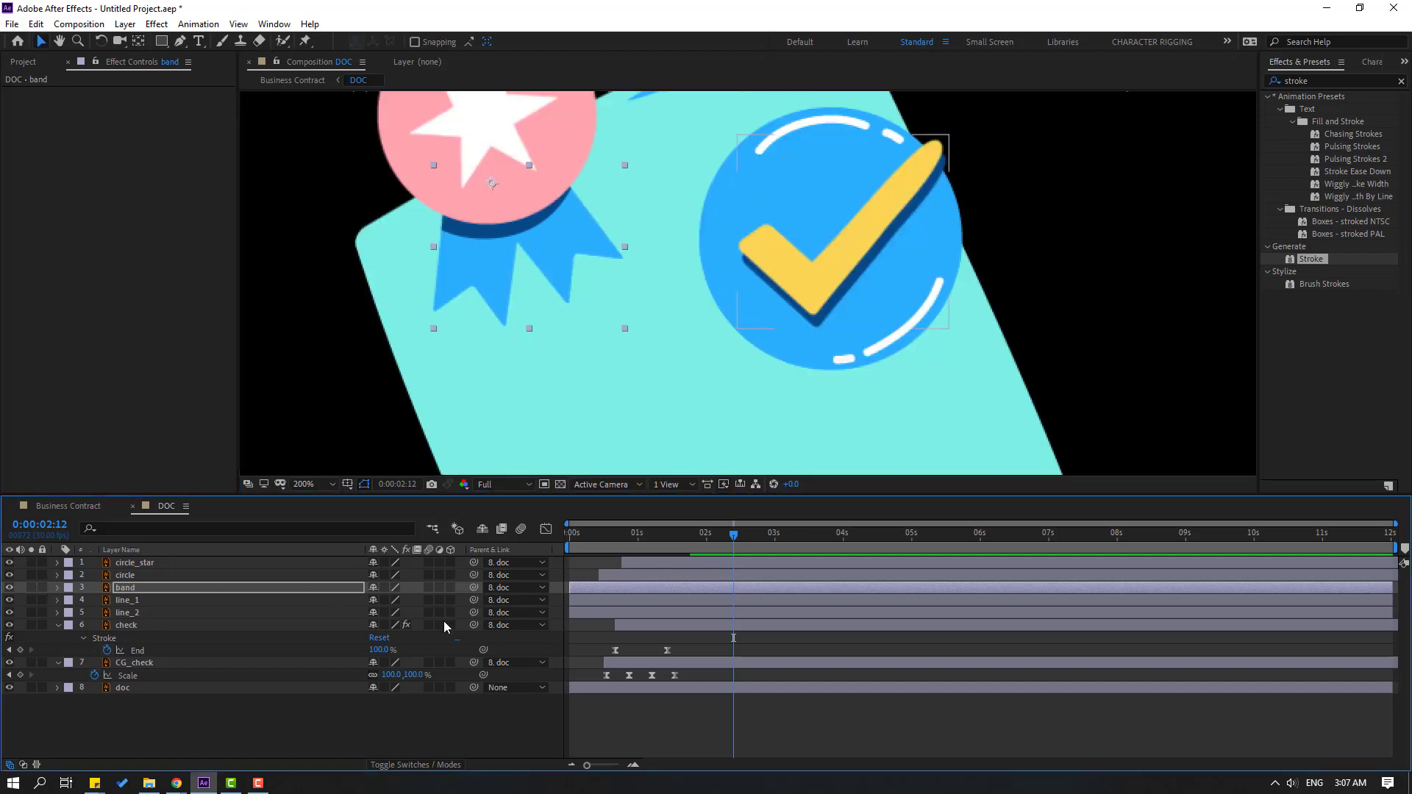
key(r)
drag(381, 600, 381, 600)
drag(588, 589, 728, 593)
drag(718, 536, 705, 536)
- Keyframe band Rotation at 25° at 2:00, -15° at 2:10 and 7° at 2:20
click(94, 601)
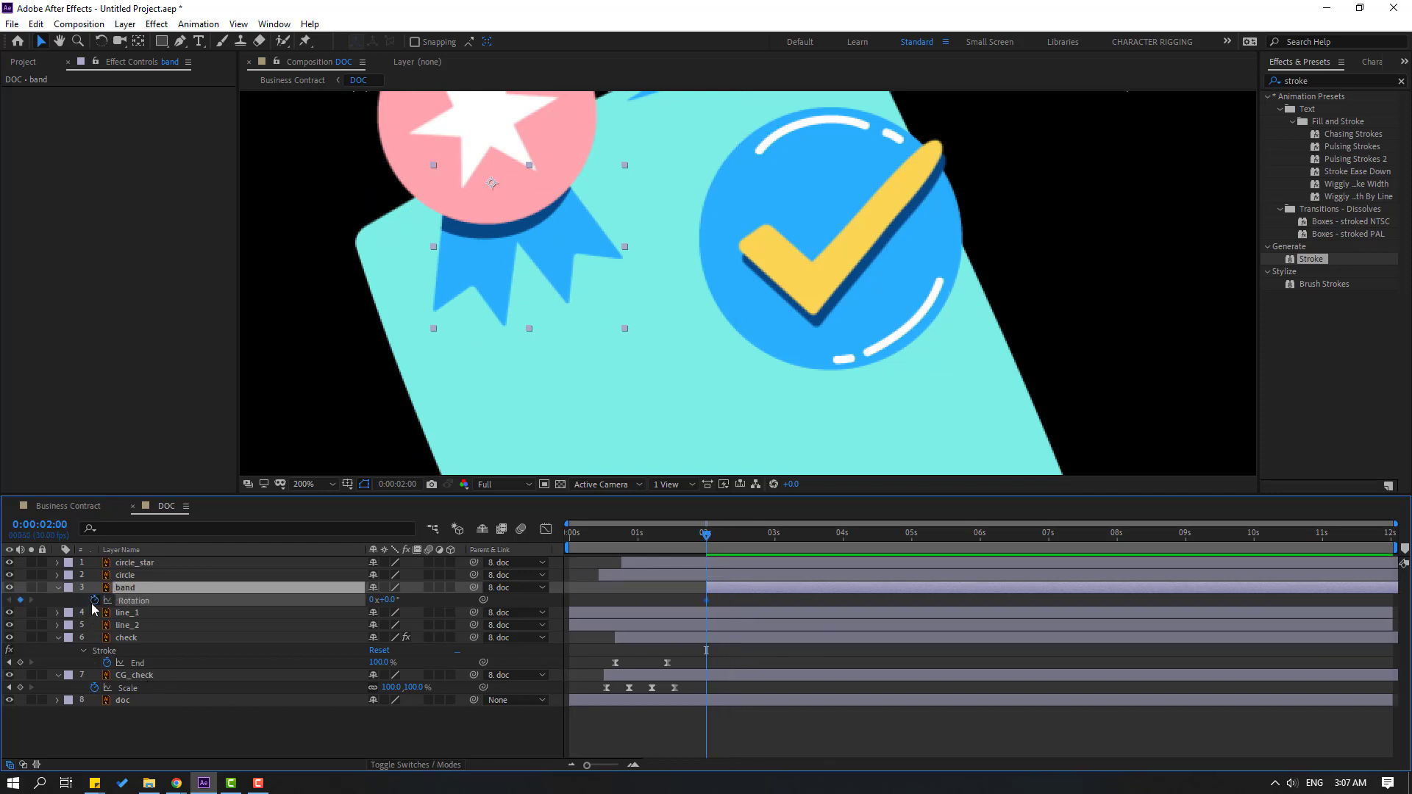
drag(384, 600, 401, 639)
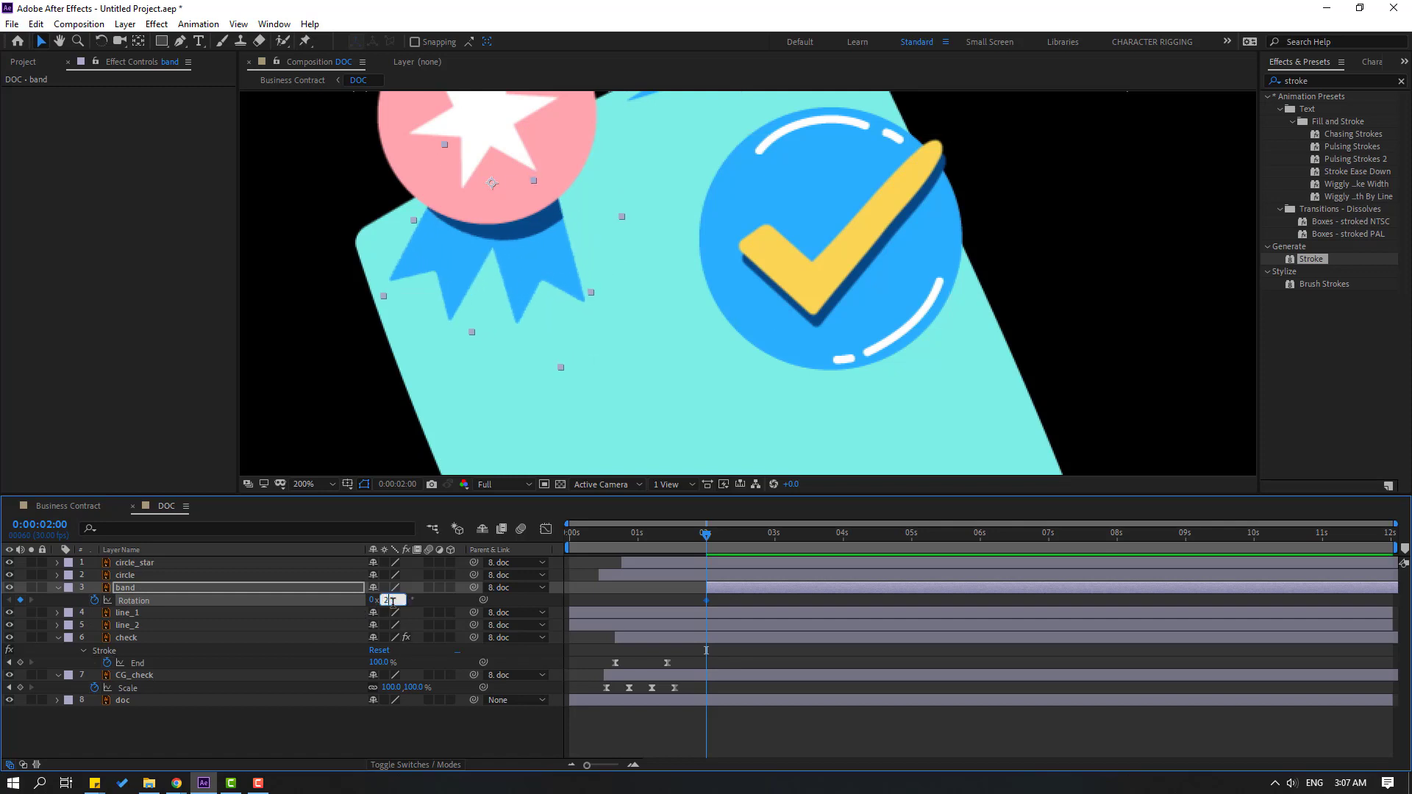
click(392, 600)
text(25)
key(Return)
key(shift+Page_Down)
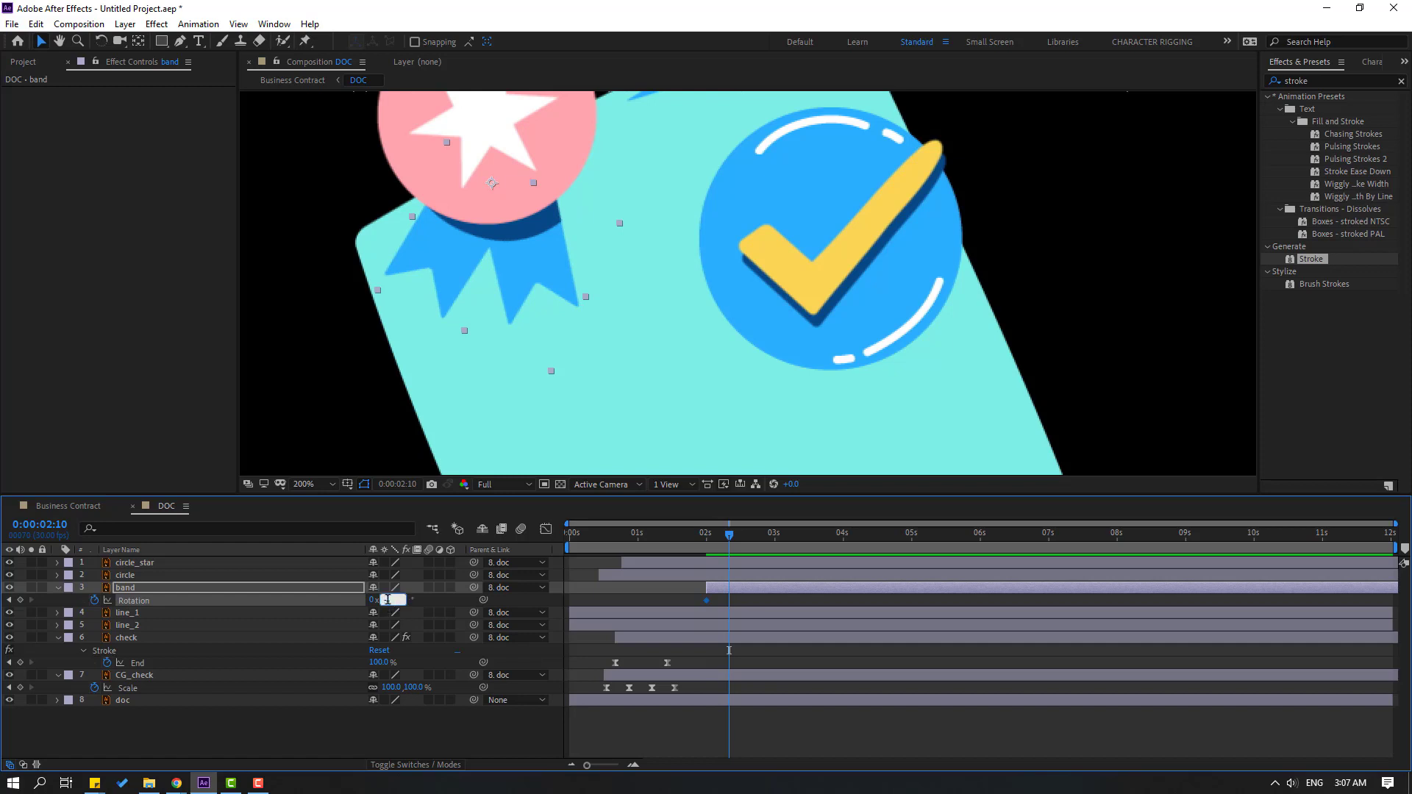
key(Return)
key(shift+Page_Down)
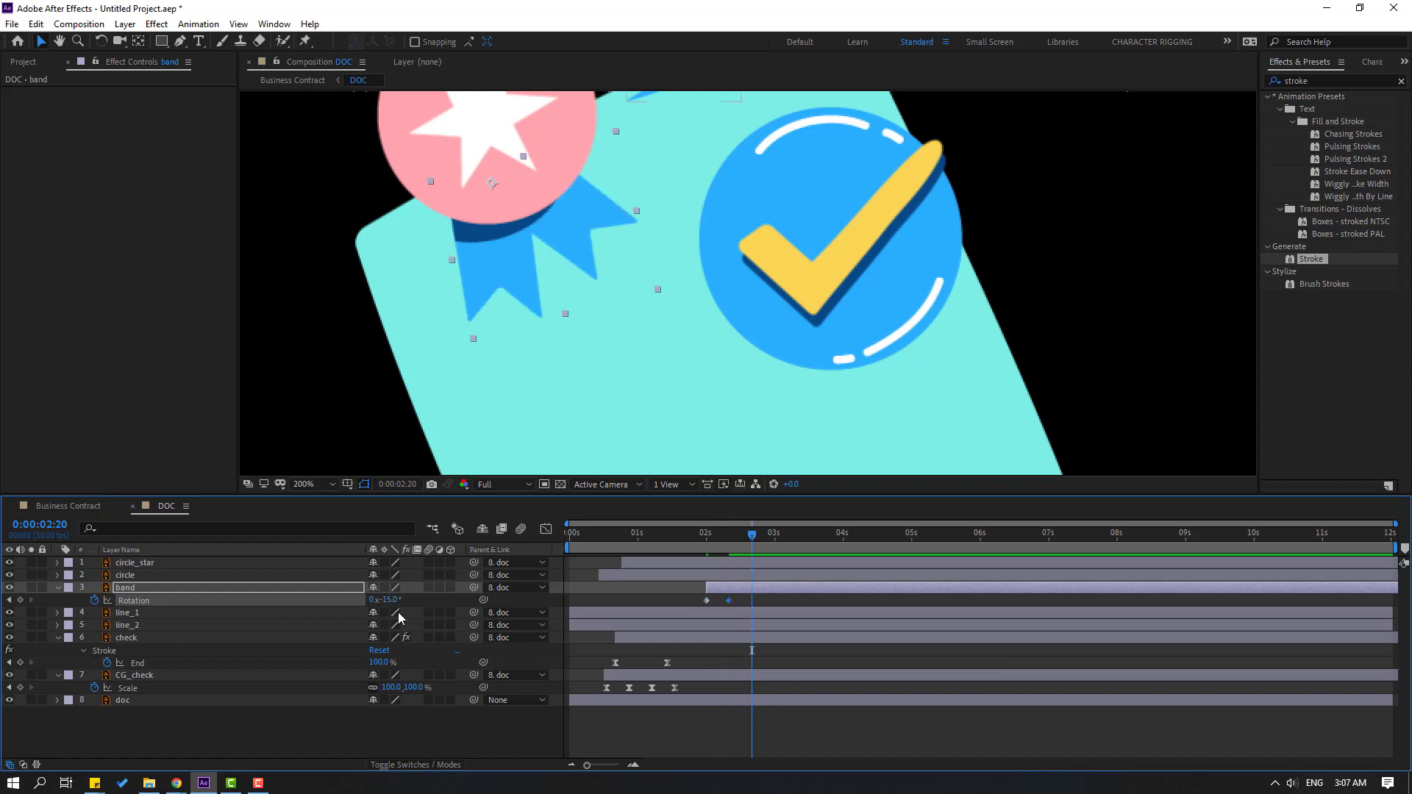
text(7)
key(Return)
- Add Rotation keyframes of -4° at 3:00, 2° at 3:10 and 0° at 3:20
key(shift+Page_Down)
click(386, 602)
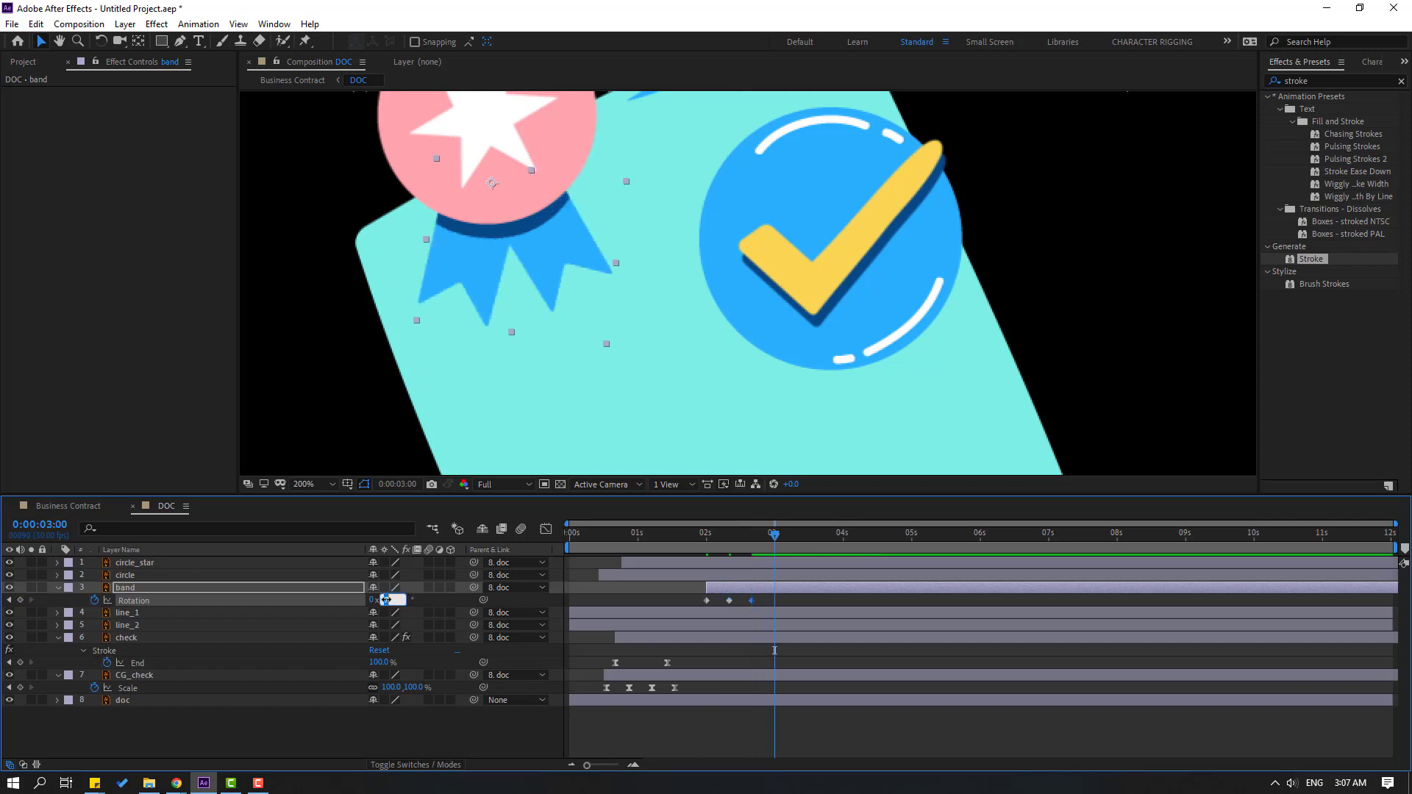
text(-4)
key(Return)
key(shift+Page_Down)
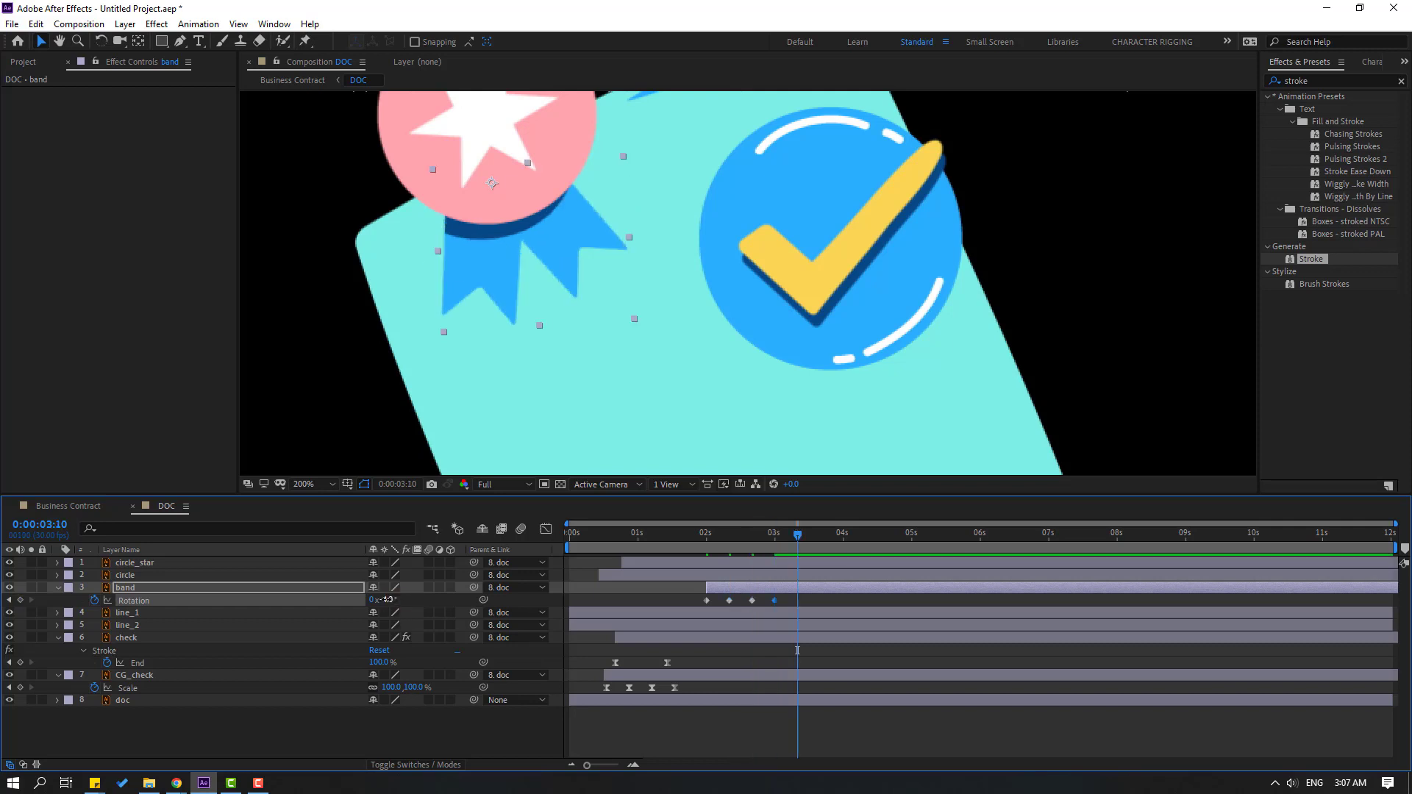
text(2)
key(Return)
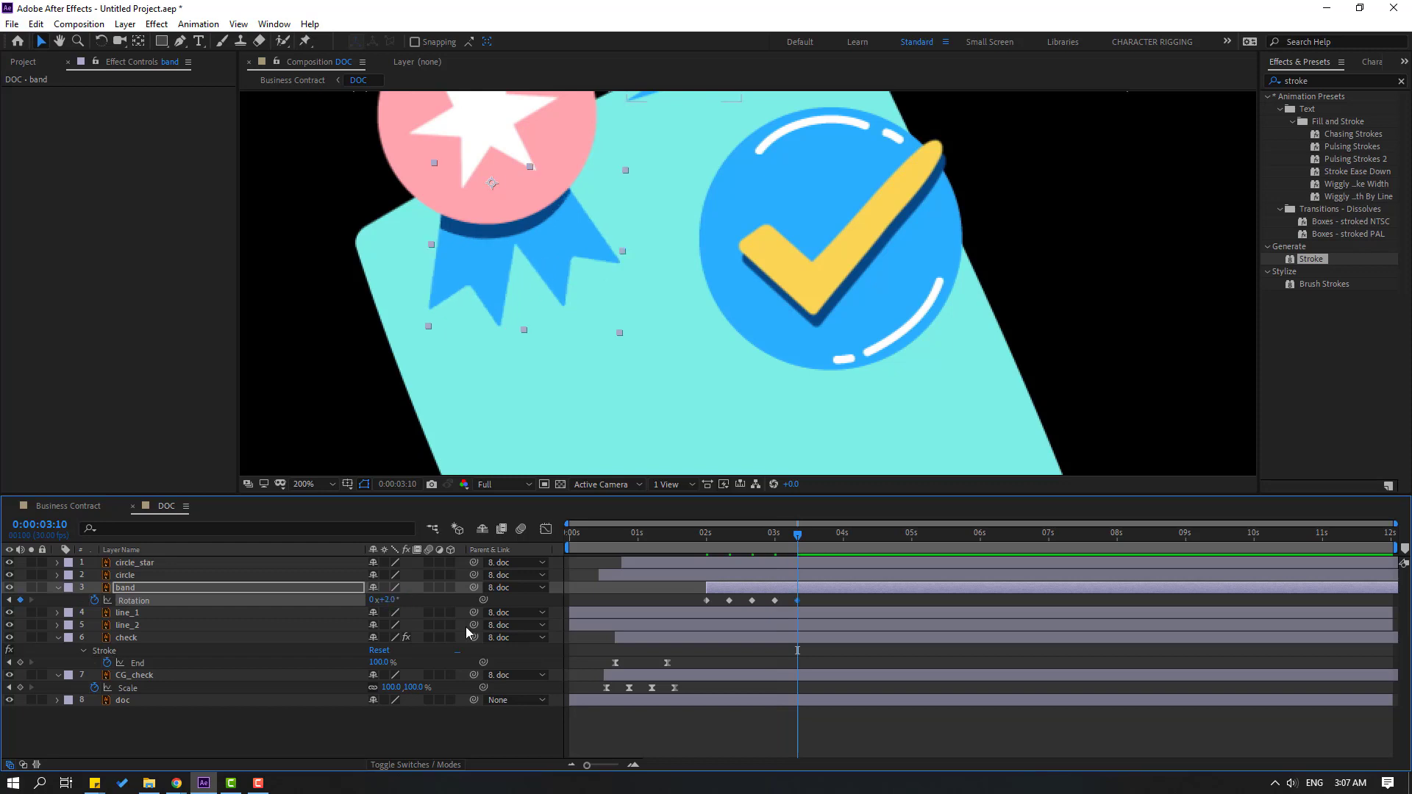
key(shift+Page_Down)
click(391, 600)
text(0)
key(Return)
- Apply Easy Ease to all six Rotation keyframes and return to 2:00
drag(832, 600, 700, 603)
right_click(708, 608)
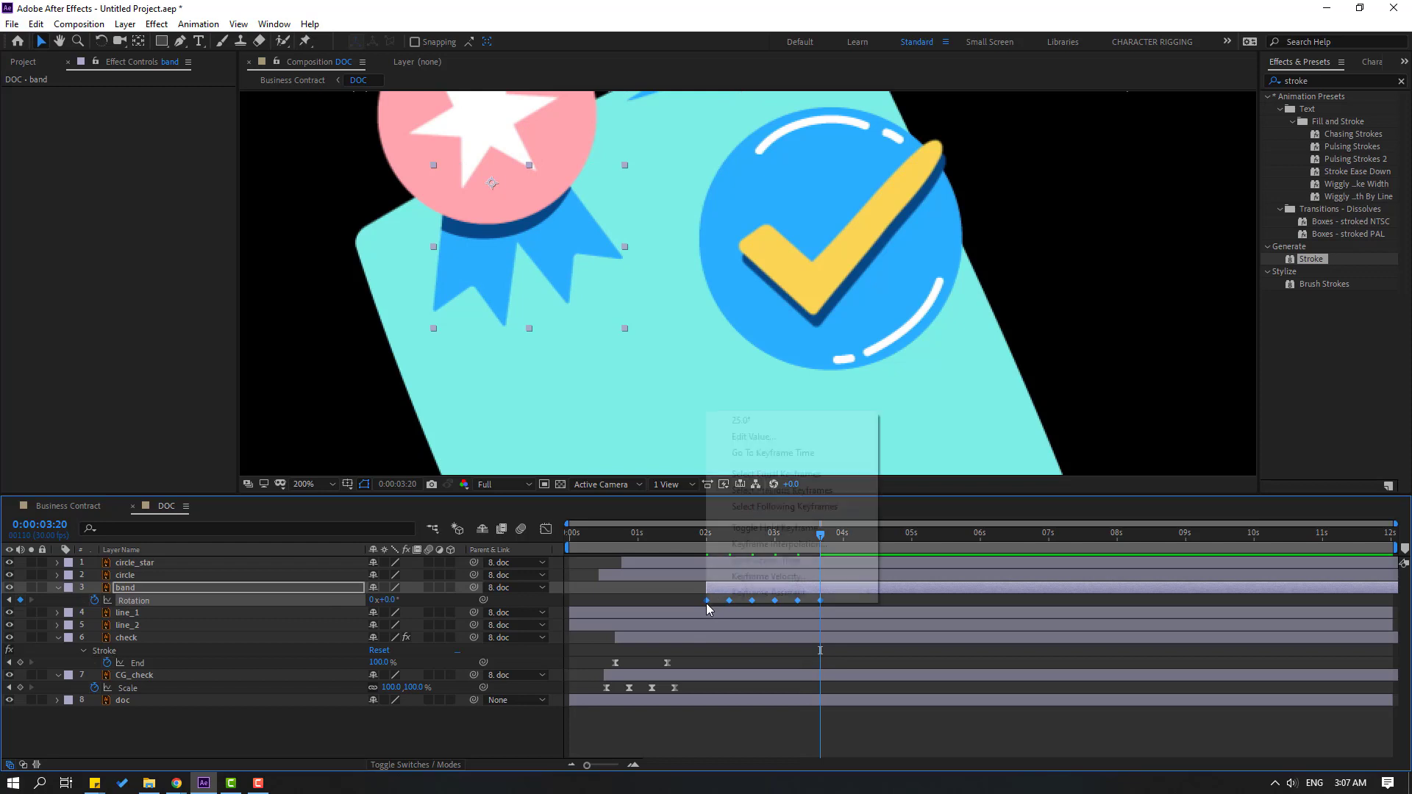
mouse_move(780, 592)
click(912, 642)
click(768, 534)
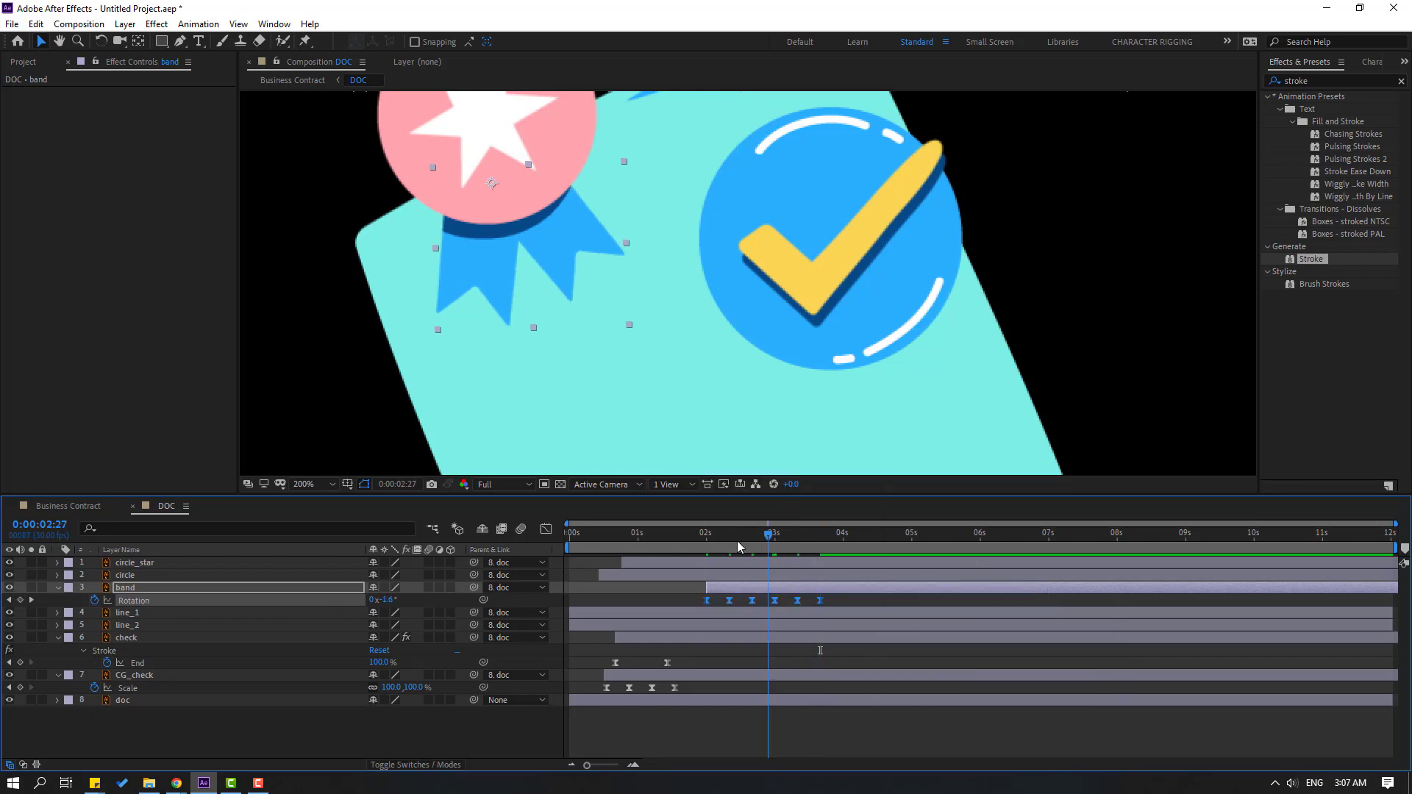
drag(737, 540, 708, 542)
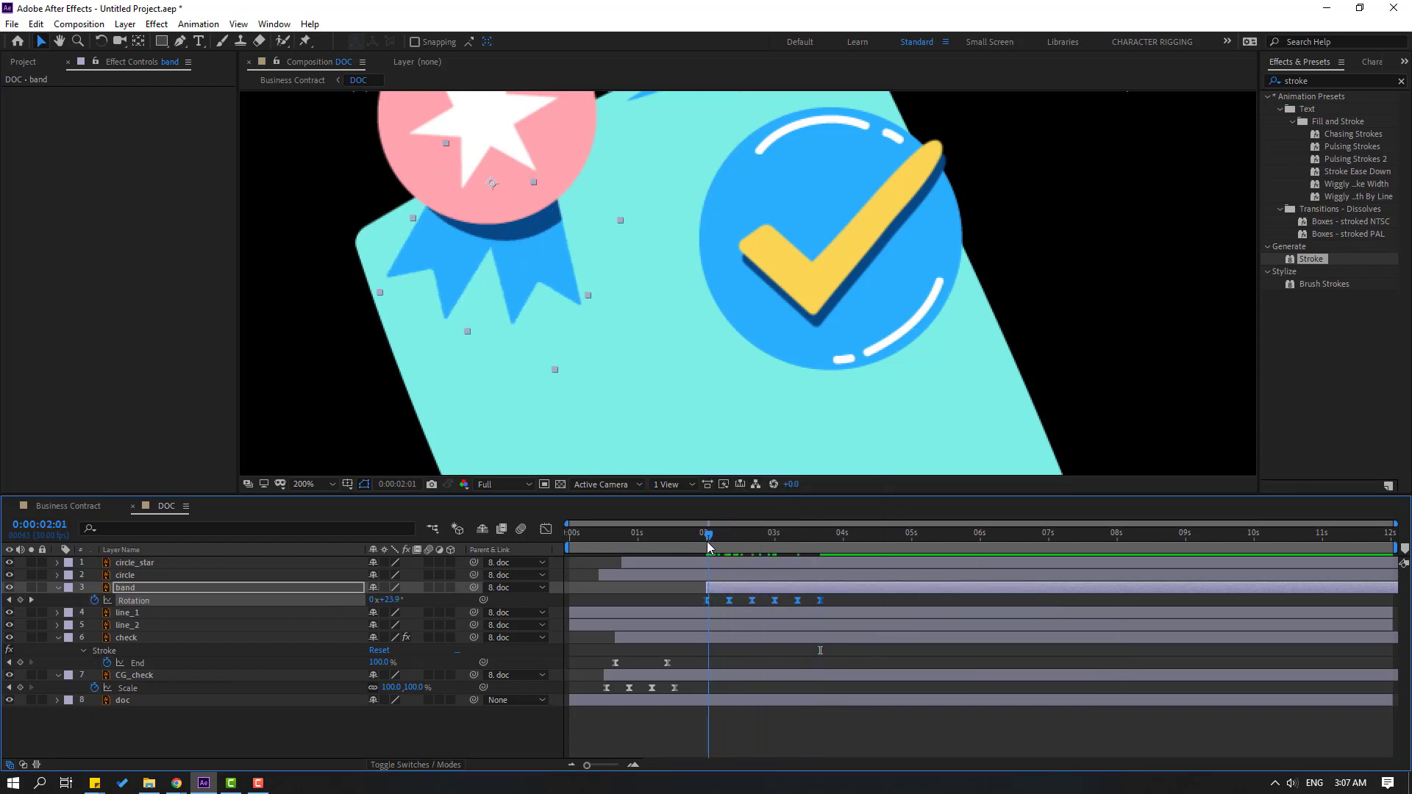
- Paste 0→100% pop-in Scale keyframes on the band layer and preview them
click(122, 589)
key(shift+s)
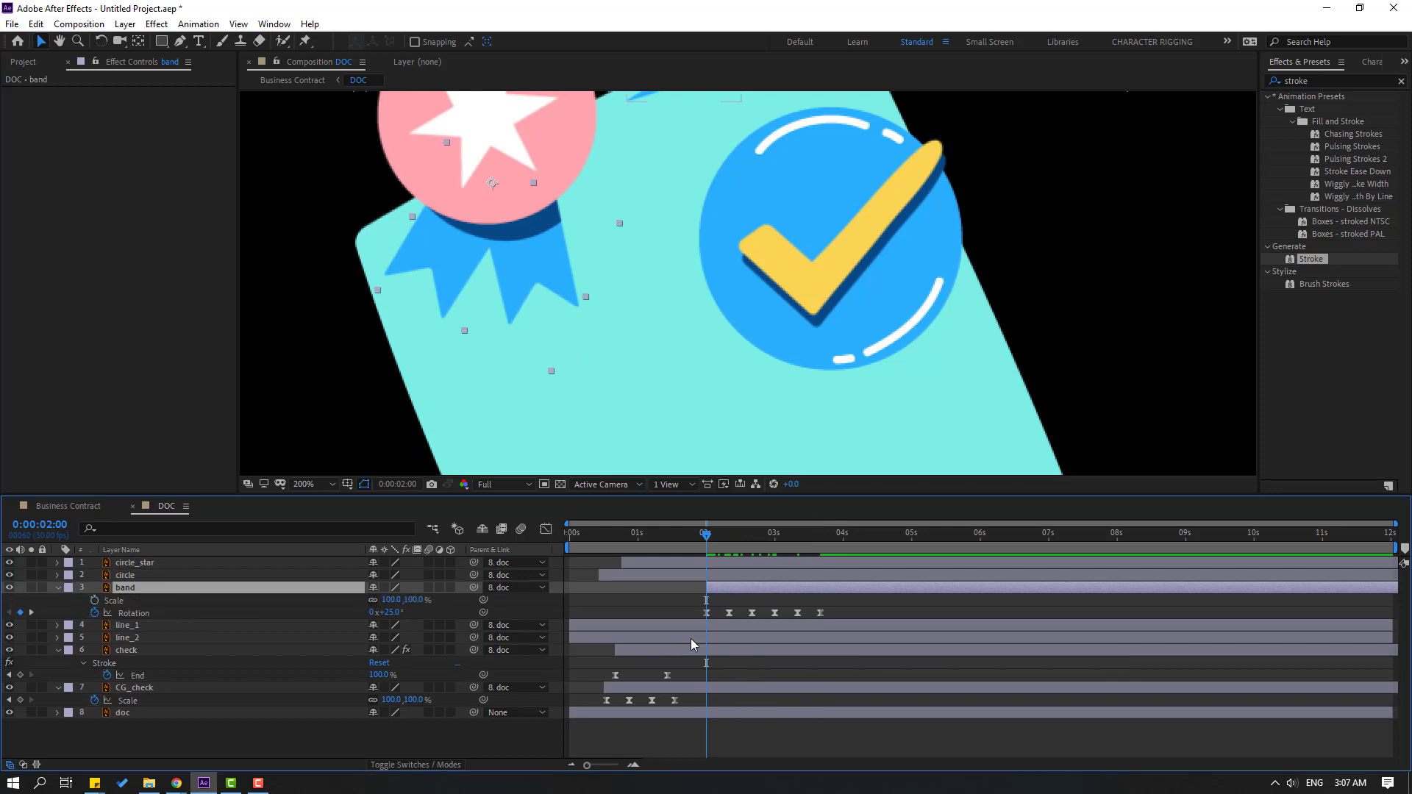
key(ctrl+v)
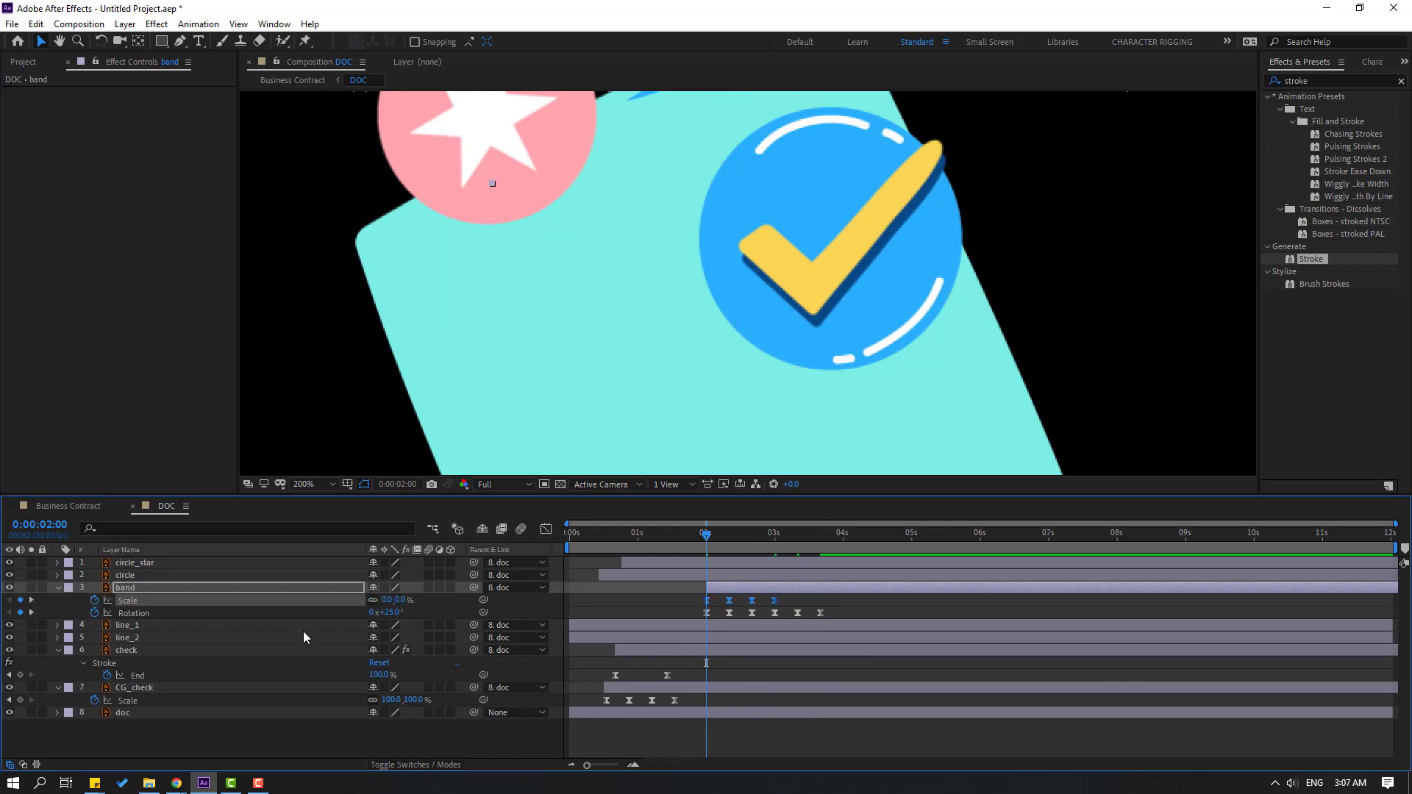
key(space)
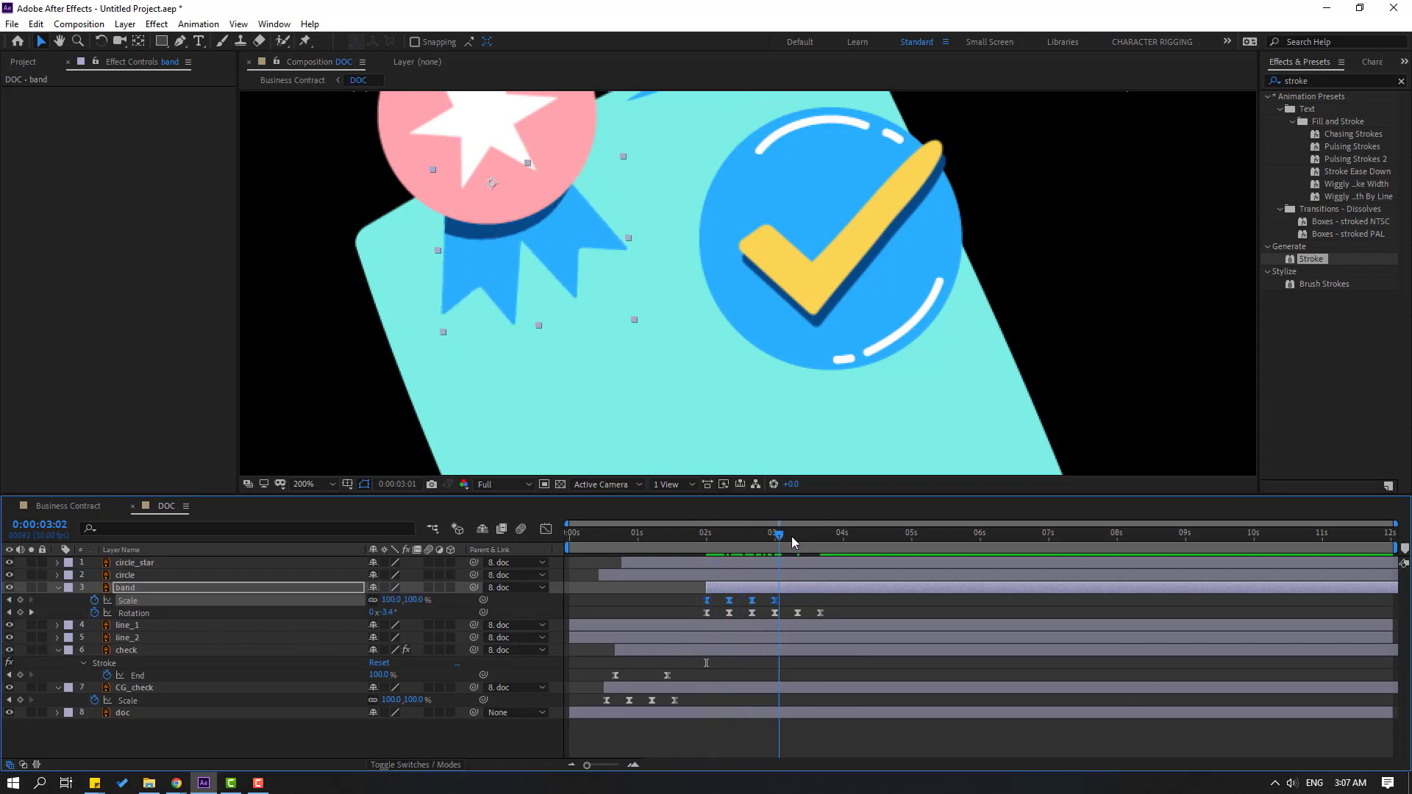
drag(571, 549, 700, 550)
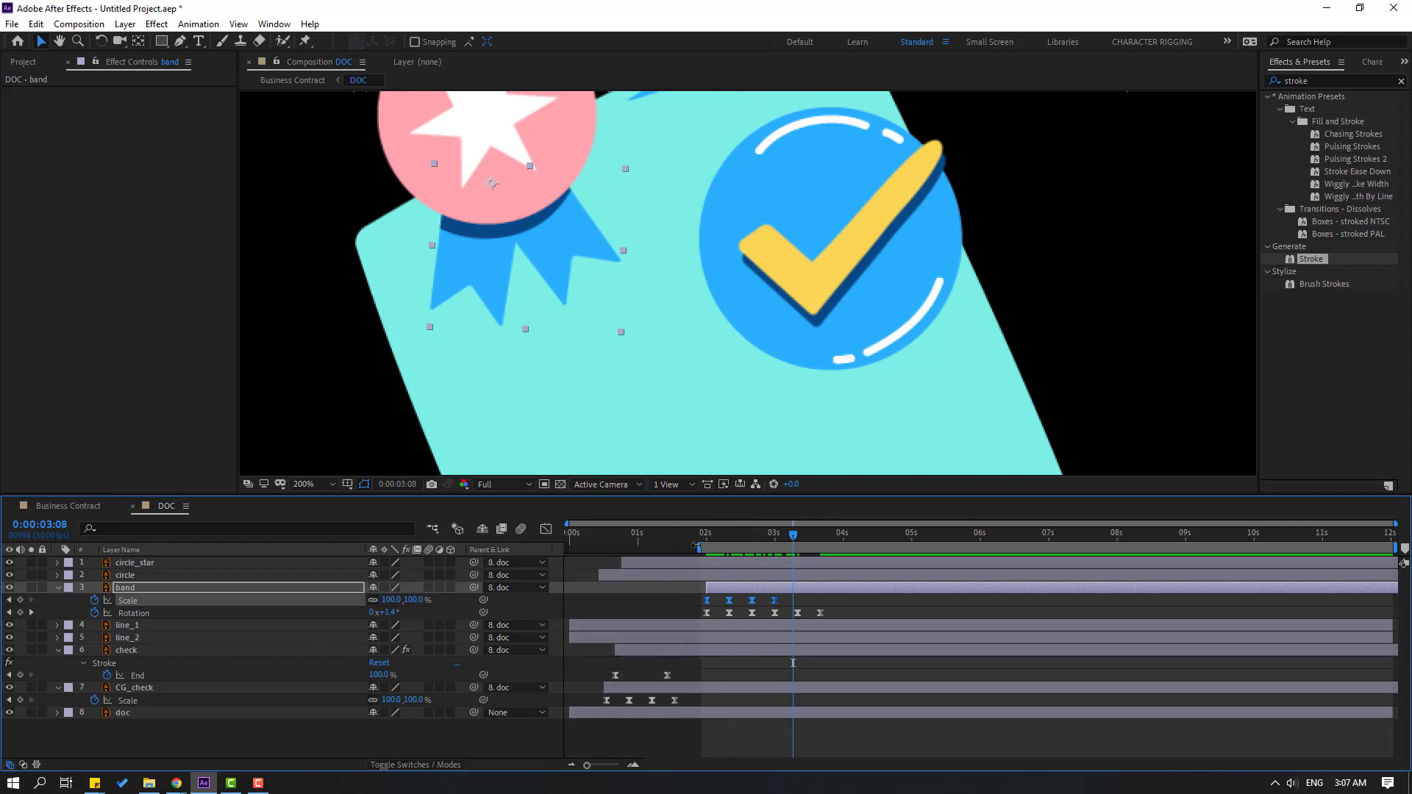
key(space)
scroll(697, 390, down, 2)
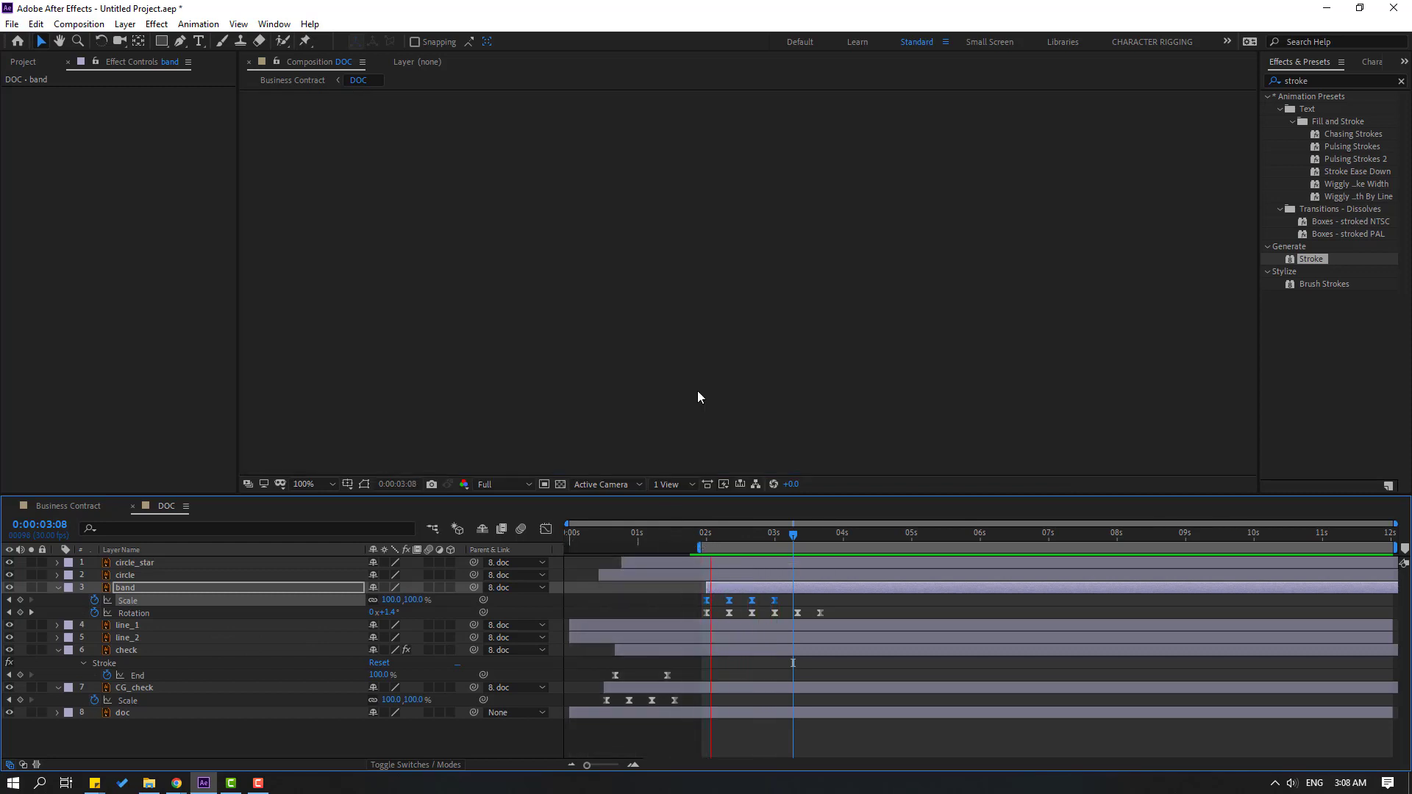
key(space)
- Move the band layer and its keyframes earlier to about 0.8 s, fit the view, and preview
drag(706, 549, 616, 543)
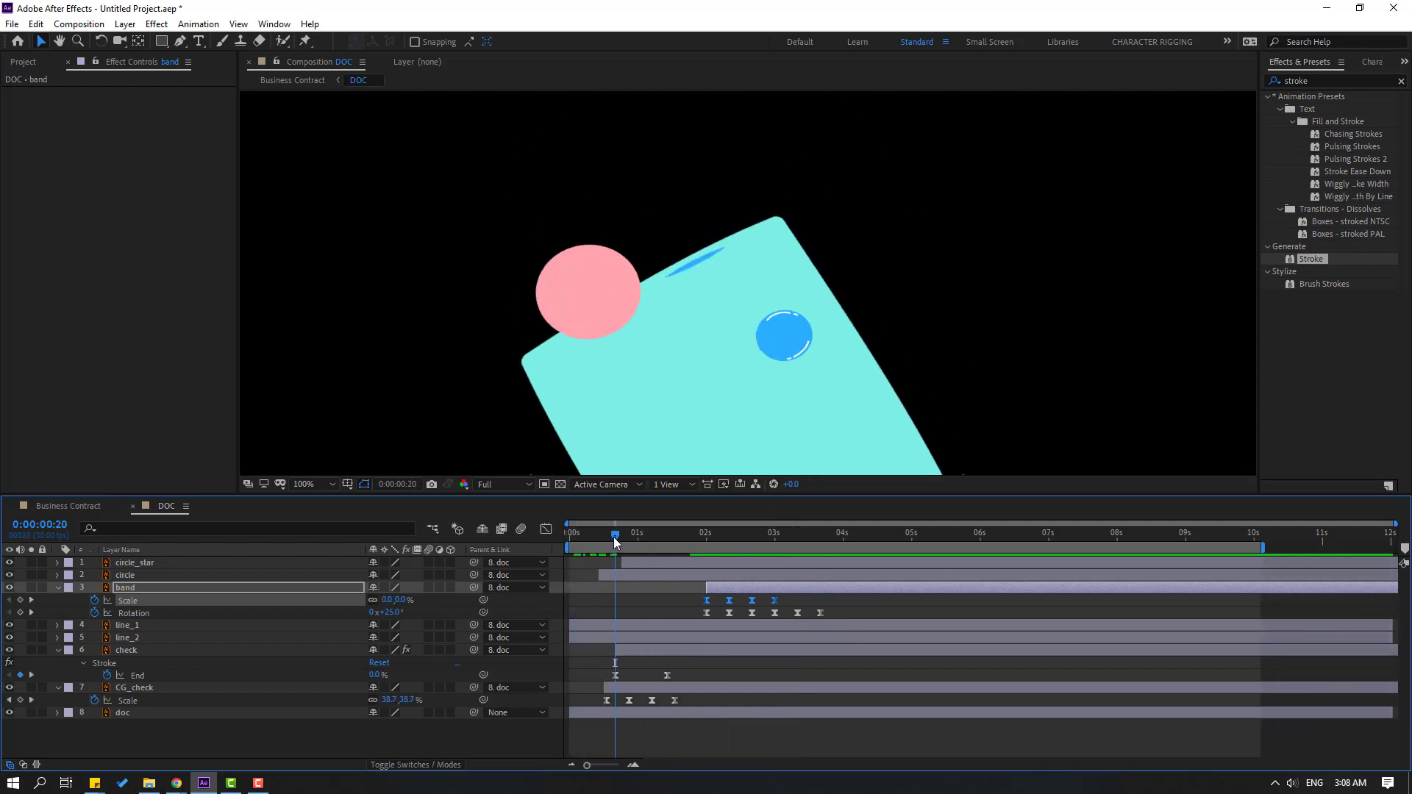
drag(716, 588, 668, 537)
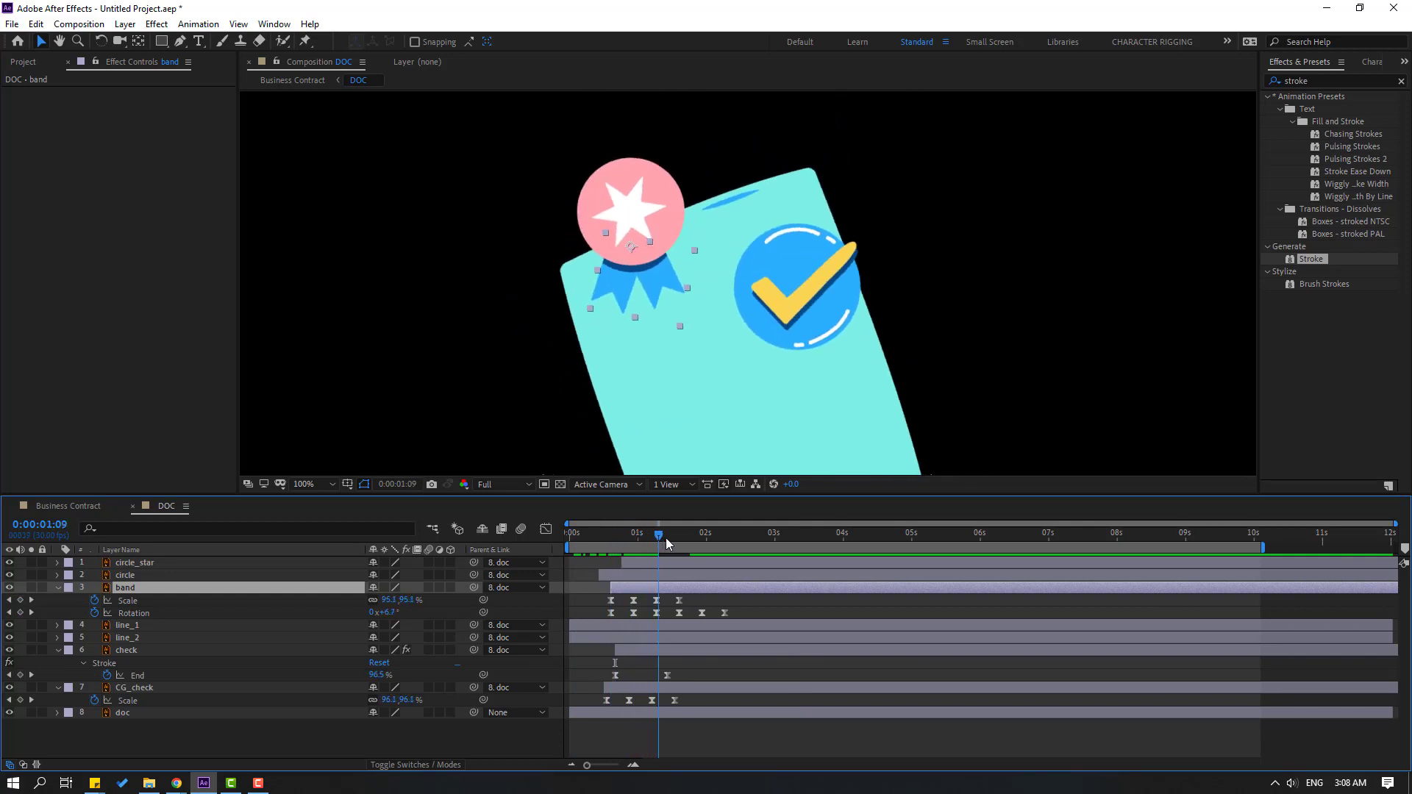
scroll(881, 395, down, 1)
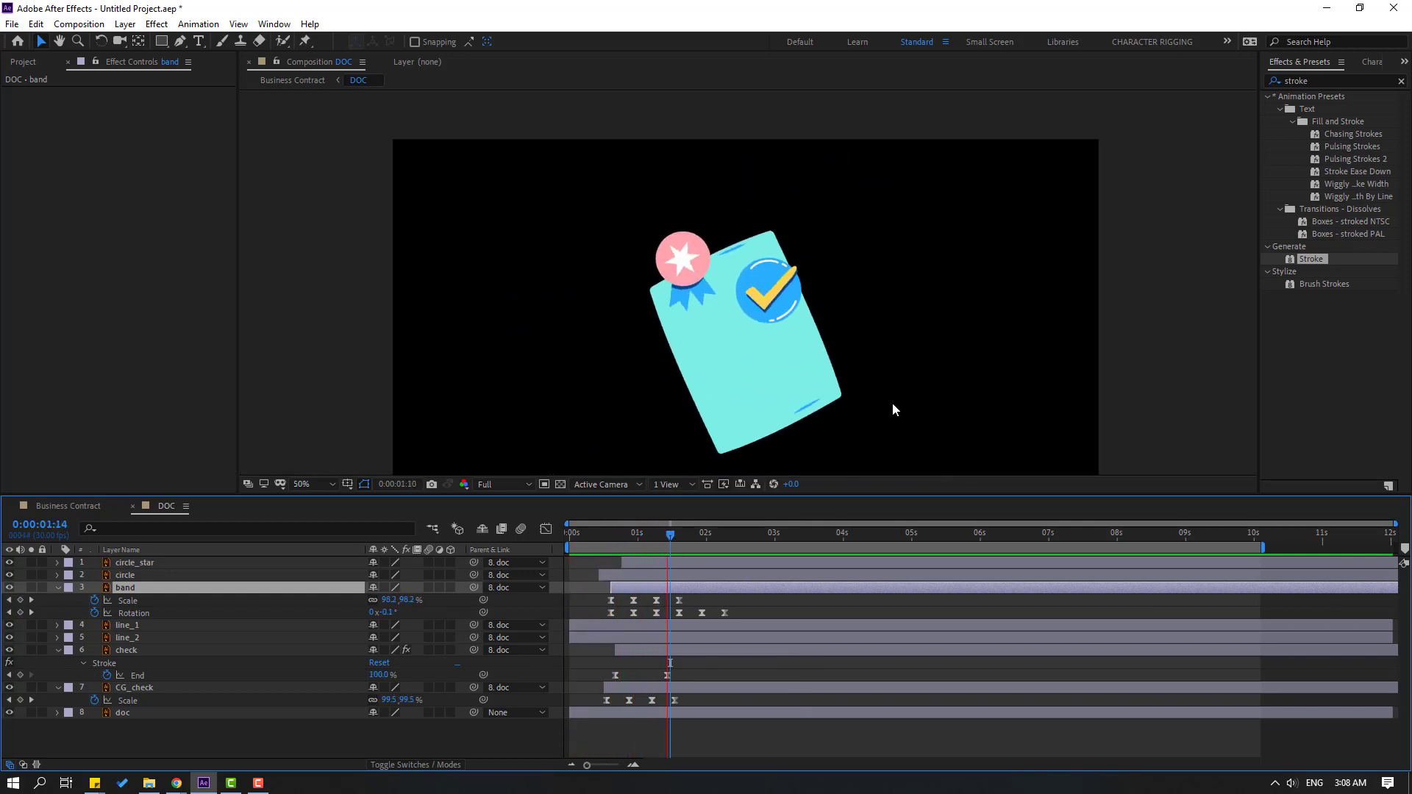
drag(642, 587, 659, 591)
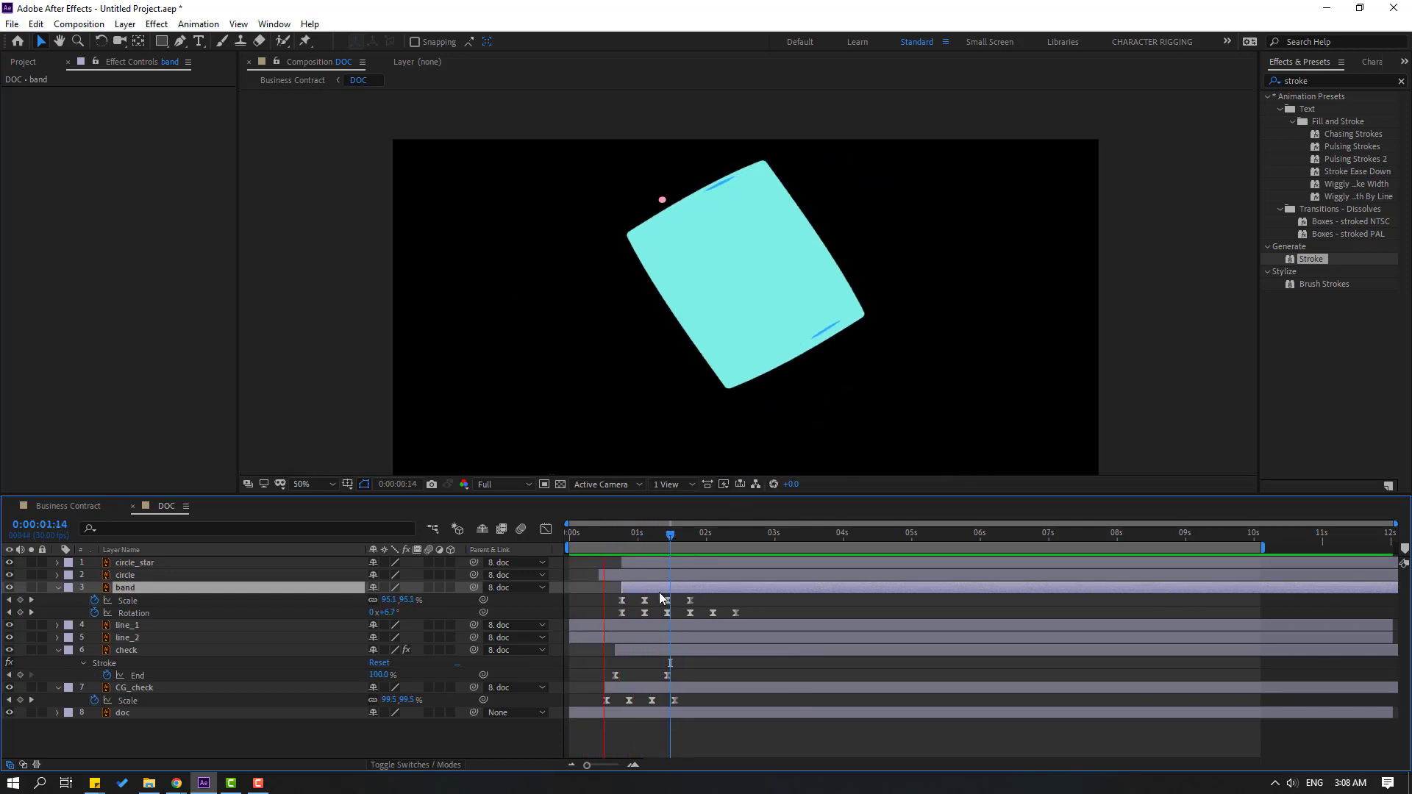
click(333, 484)
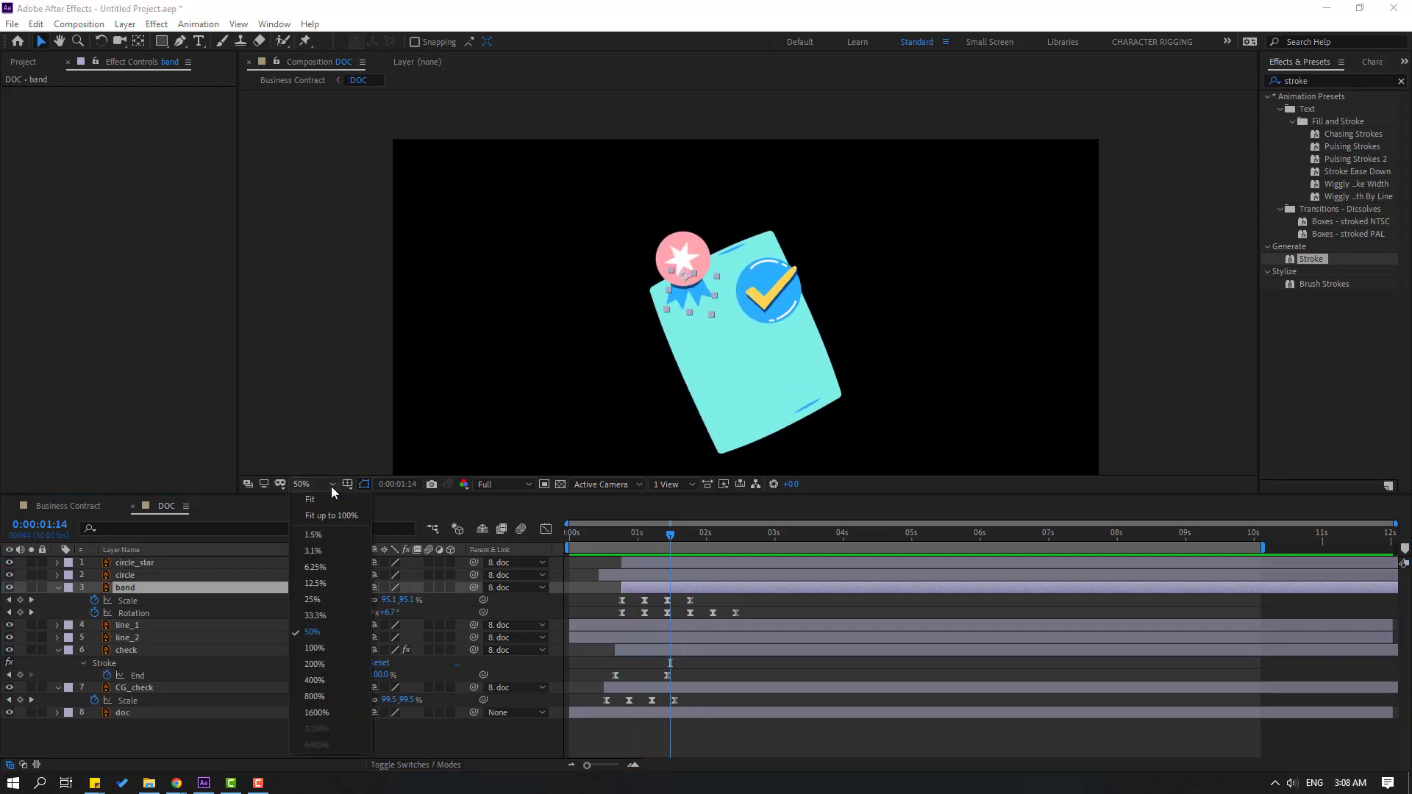
click(327, 513)
key(space)
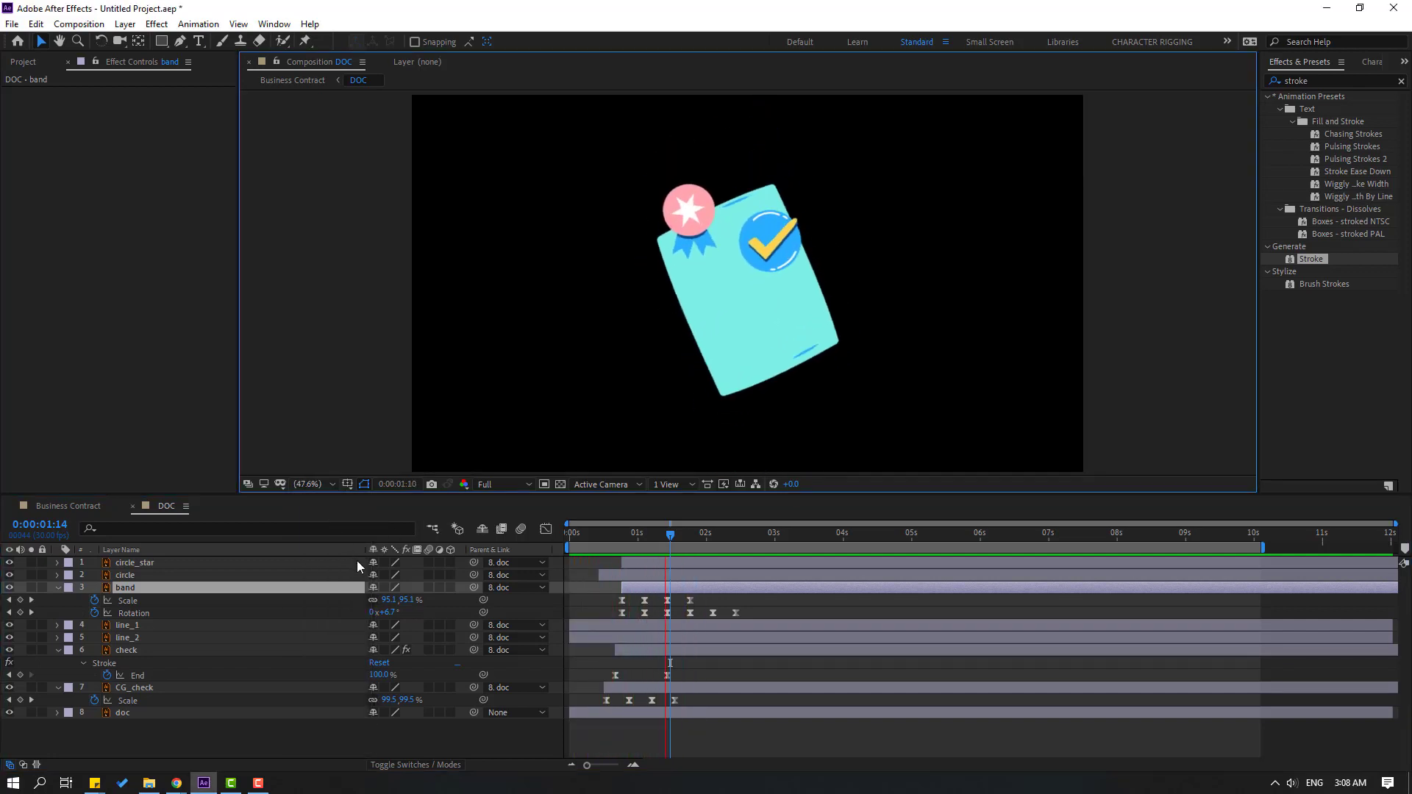
key(space)
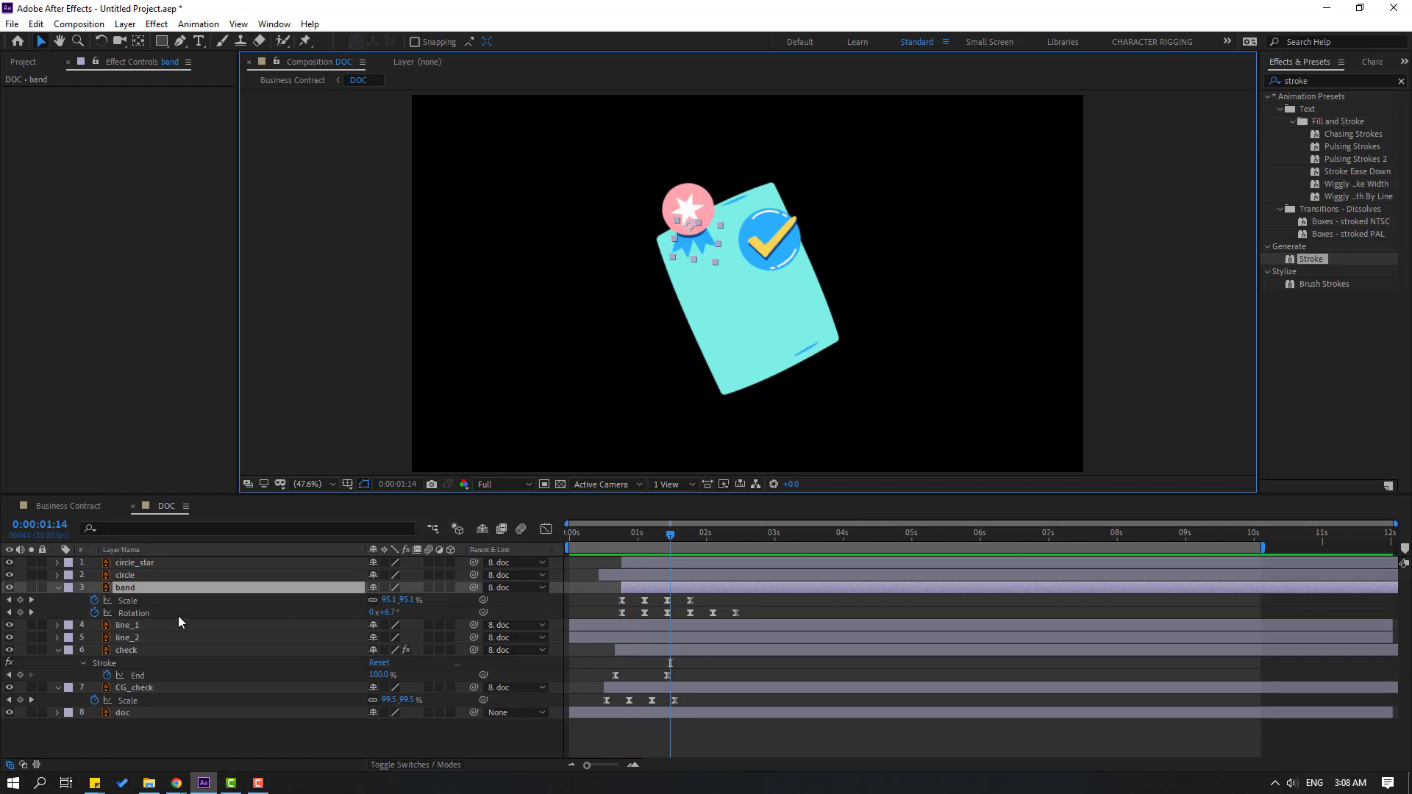
click(59, 587)
drag(642, 548, 734, 544)
- Start the line_1 layer slightly later and preview the document animation
click(183, 723)
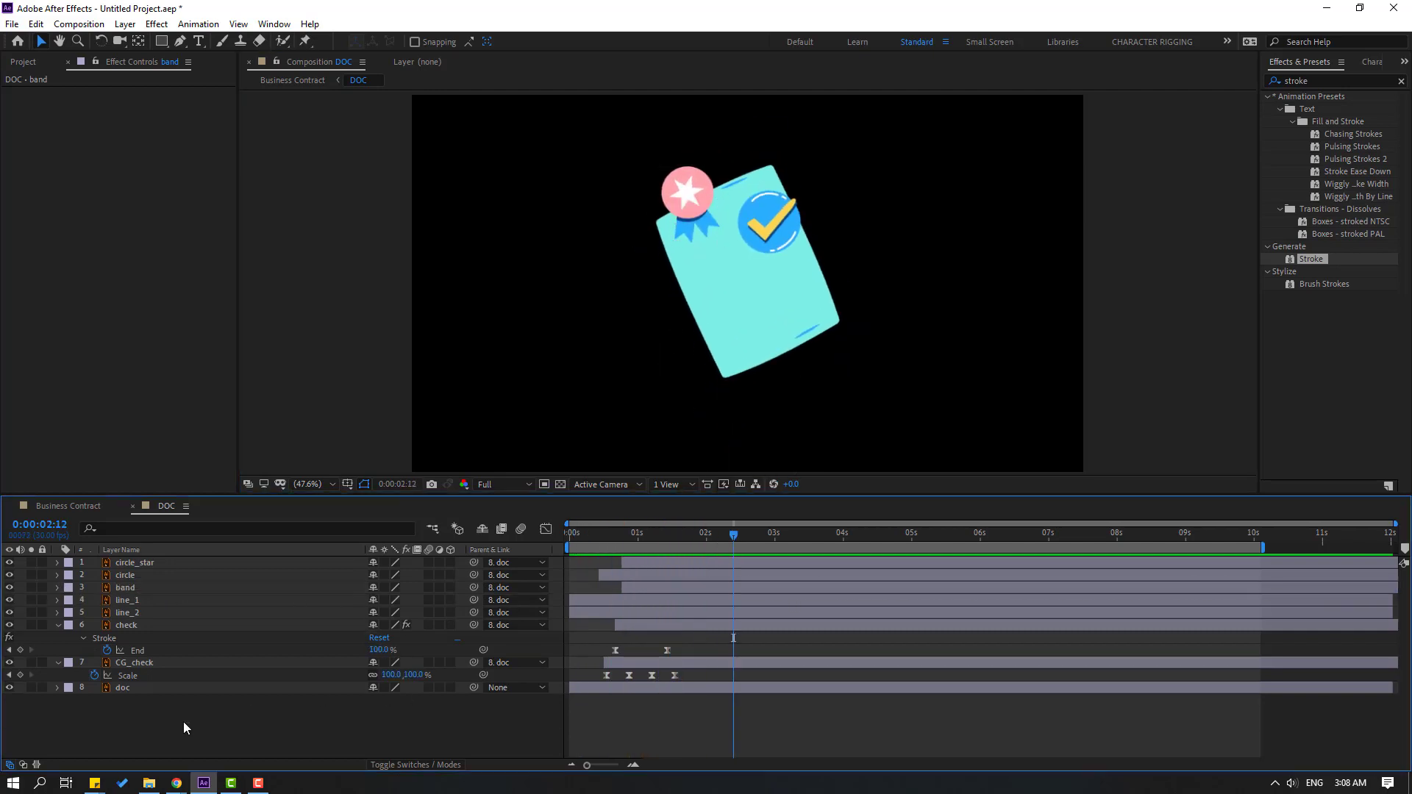
click(131, 613)
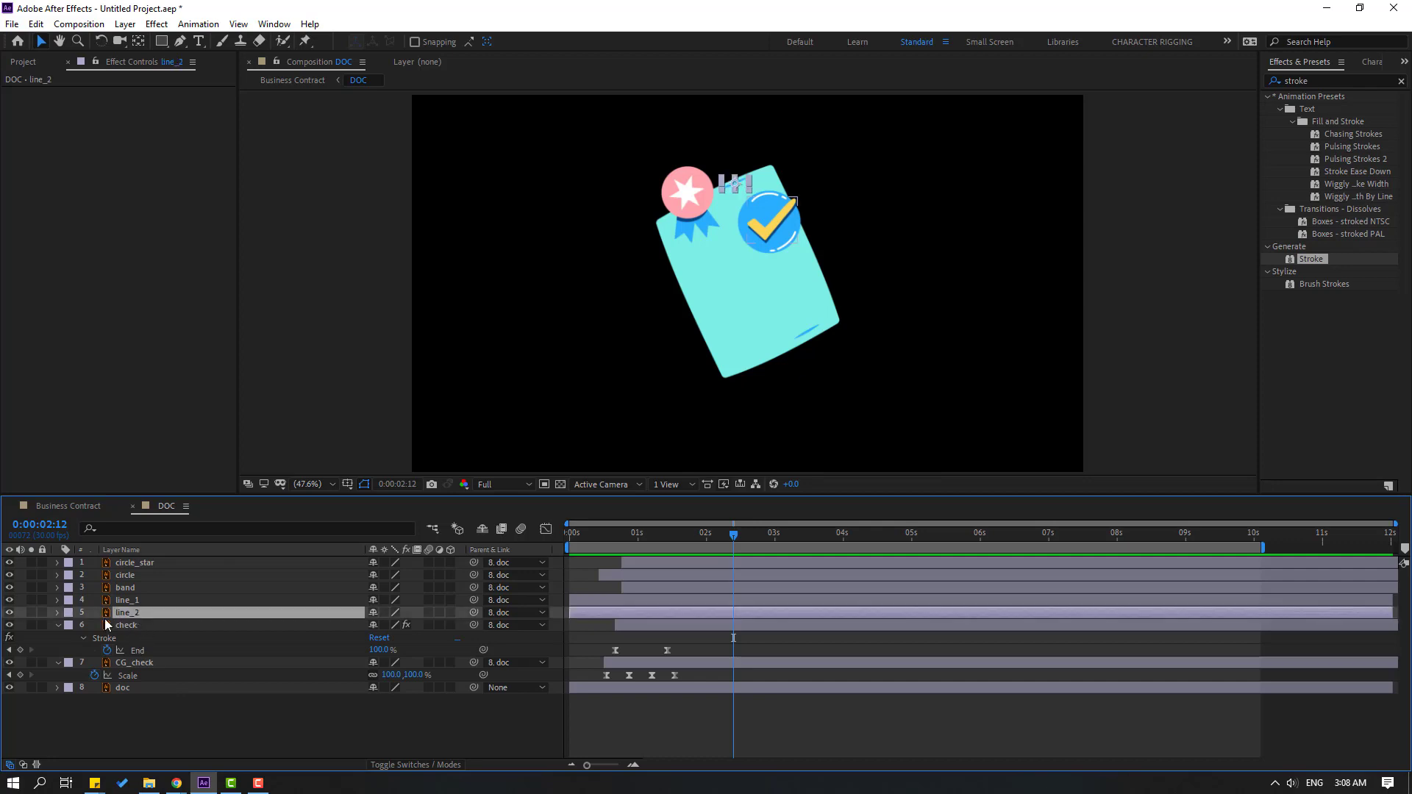
shift+click(127, 601)
key(slash)
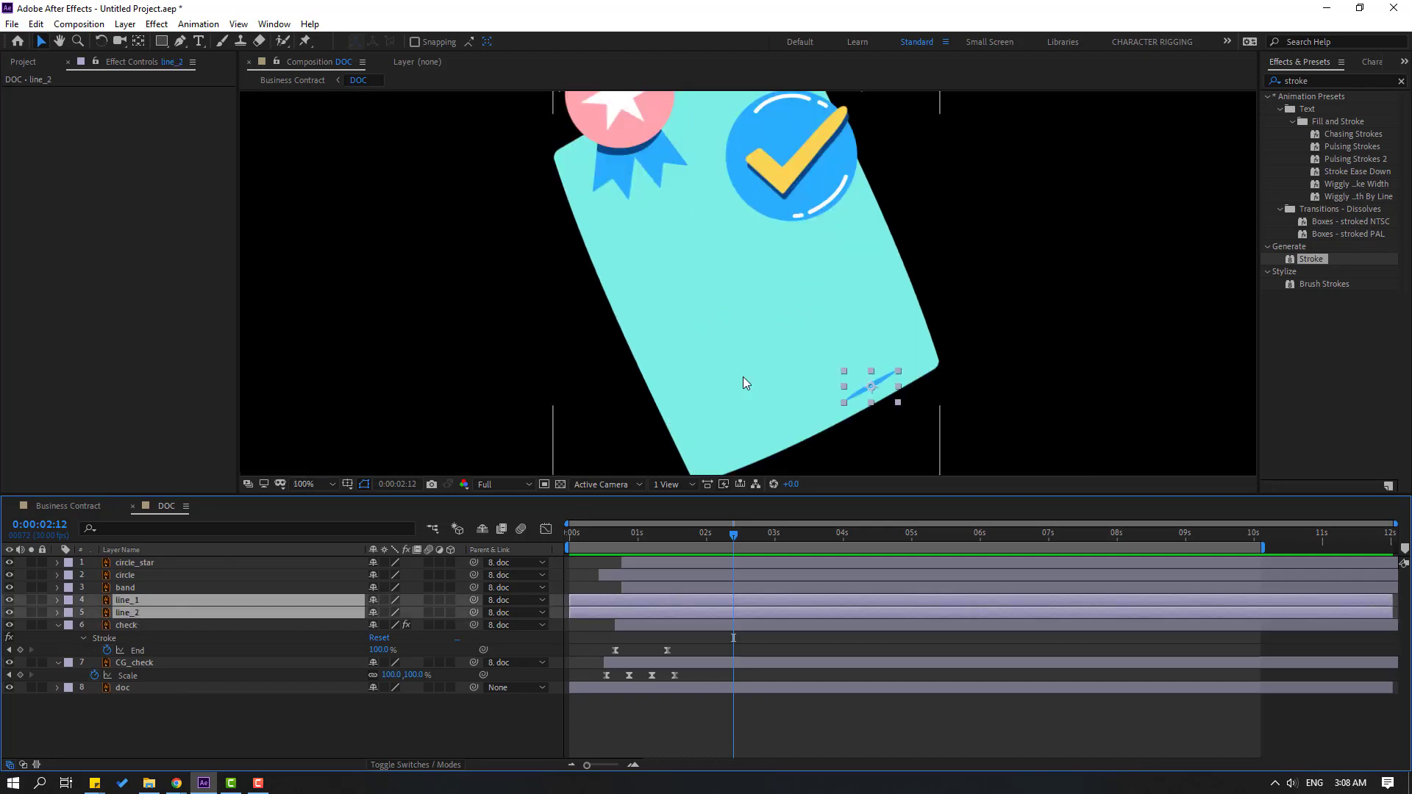
click(590, 602)
drag(619, 600, 625, 598)
key(comma)
key(comma)
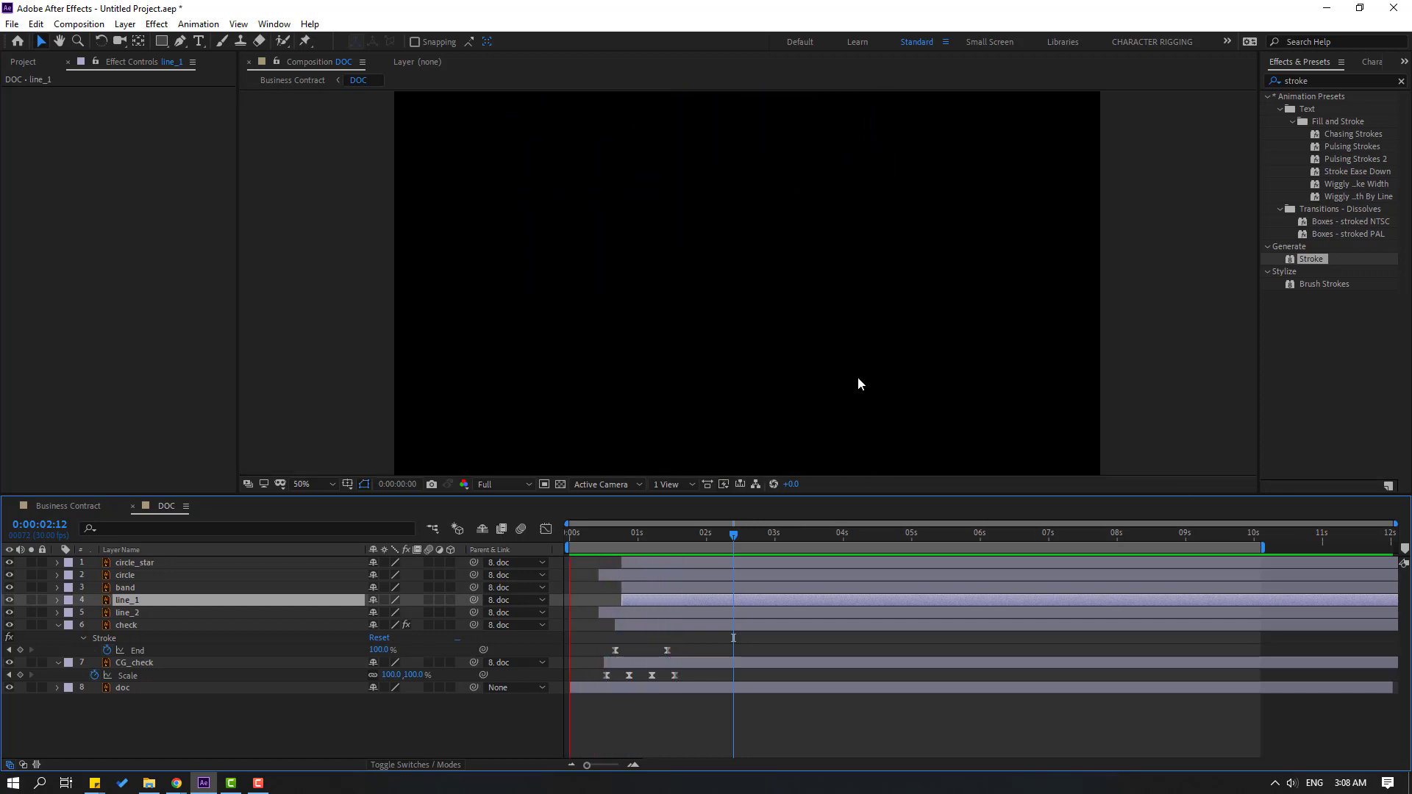
key(space)
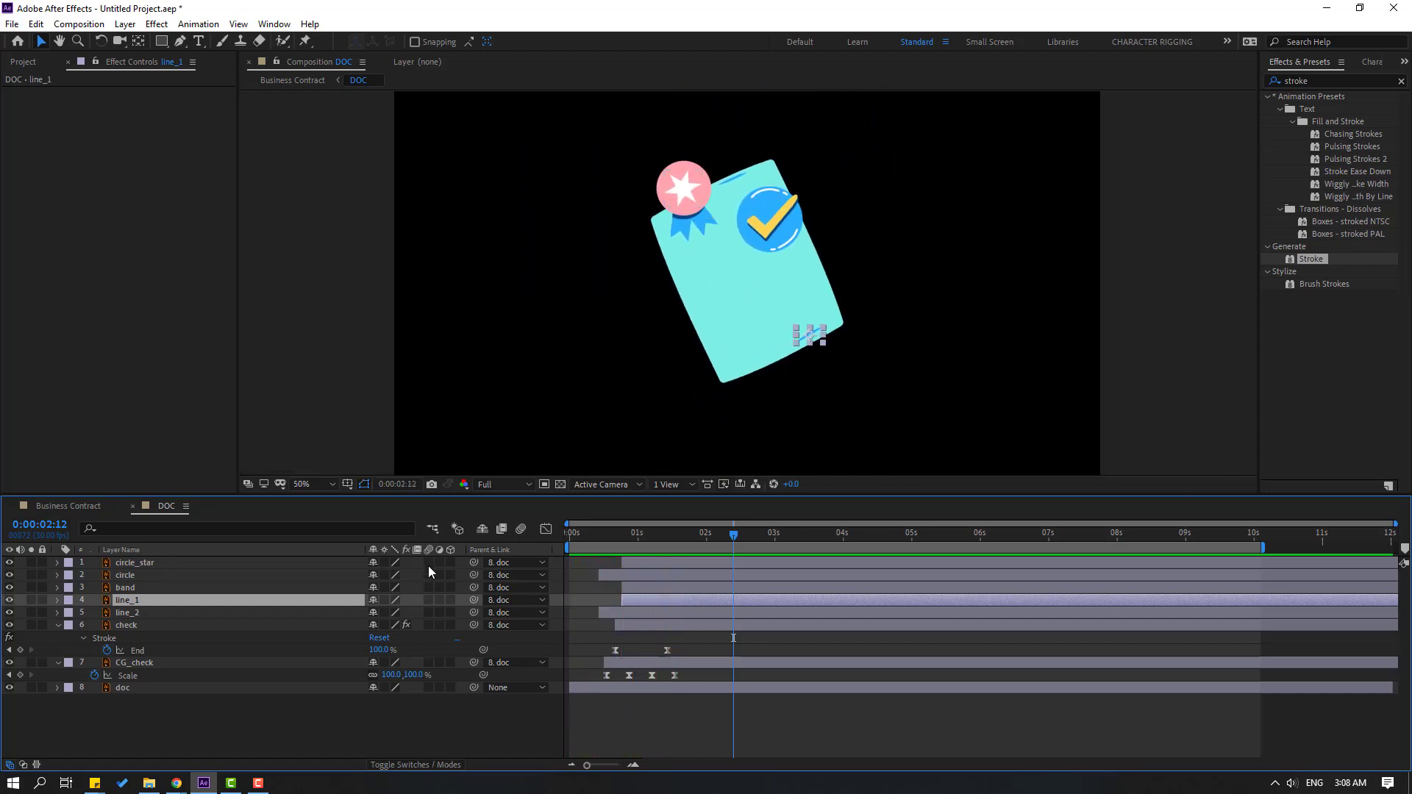
- Enable motion blur on all eight DOC layers and preview the result
click(58, 625)
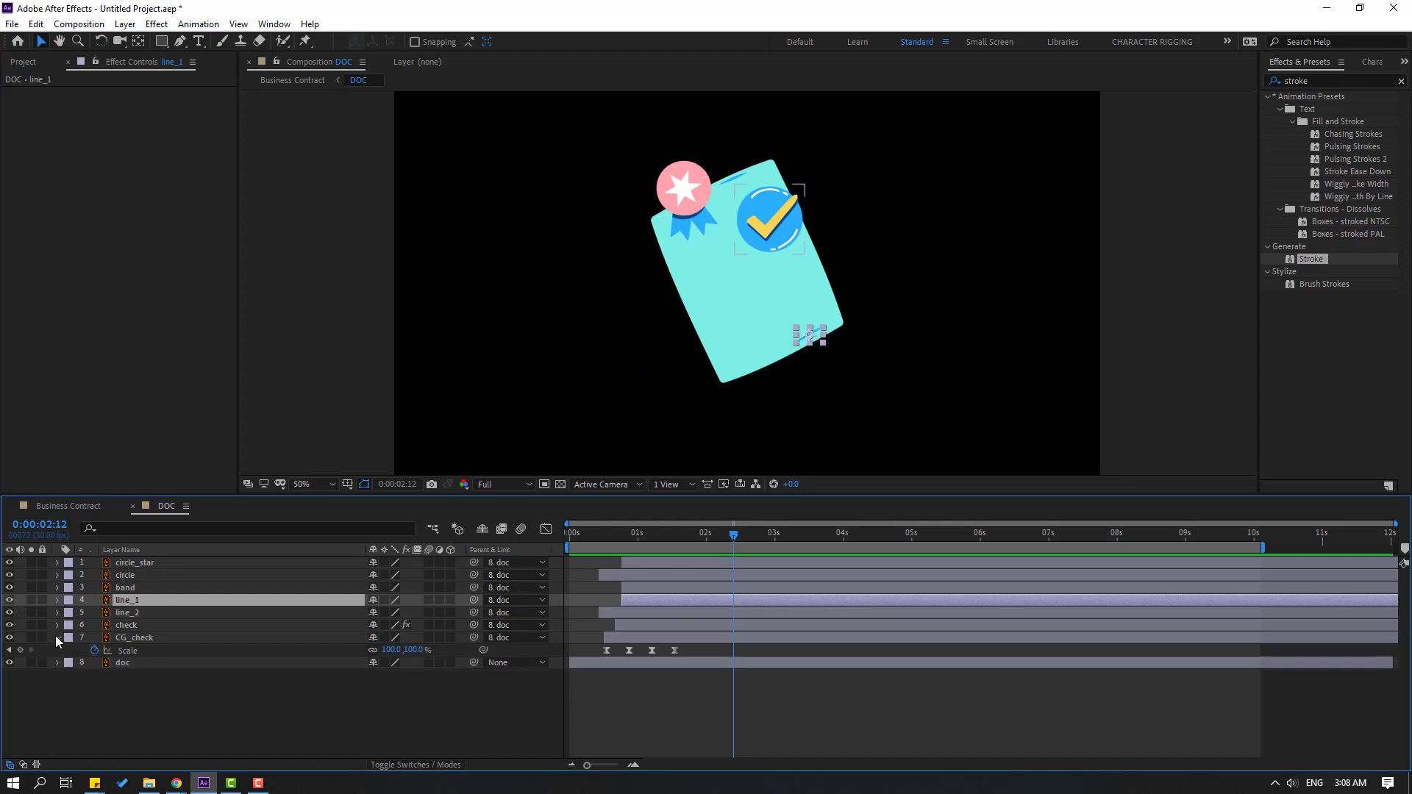
click(58, 637)
drag(130, 625, 152, 549)
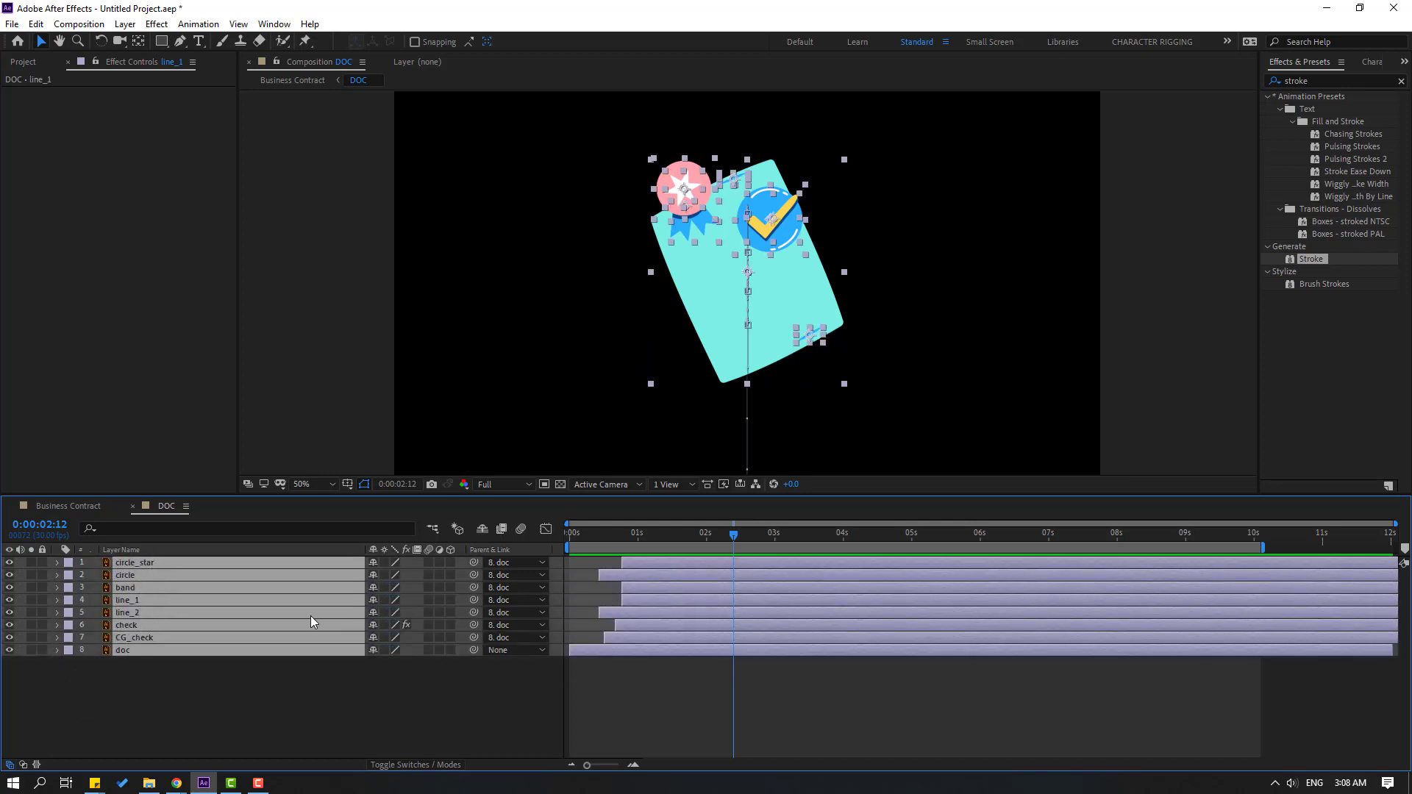
click(426, 563)
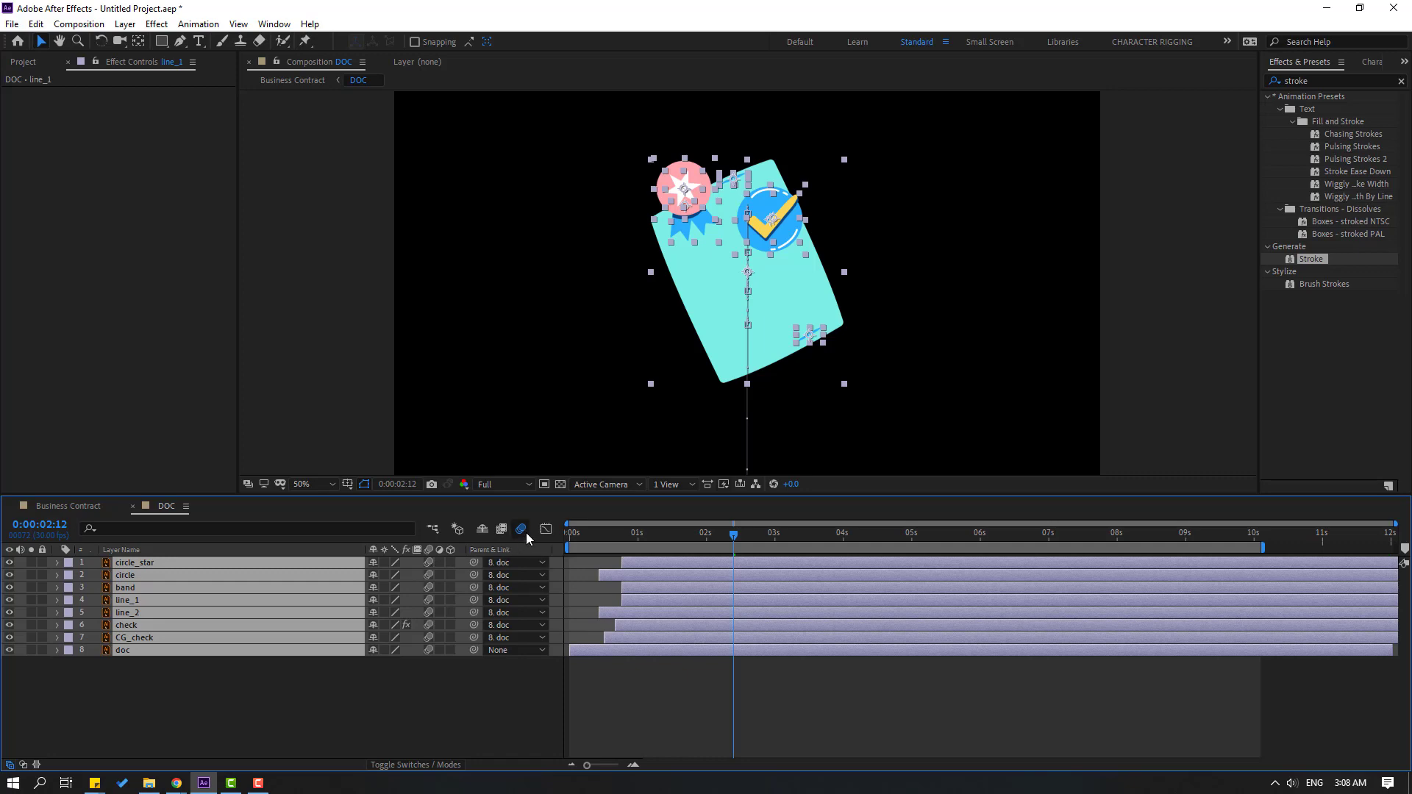
key(space)
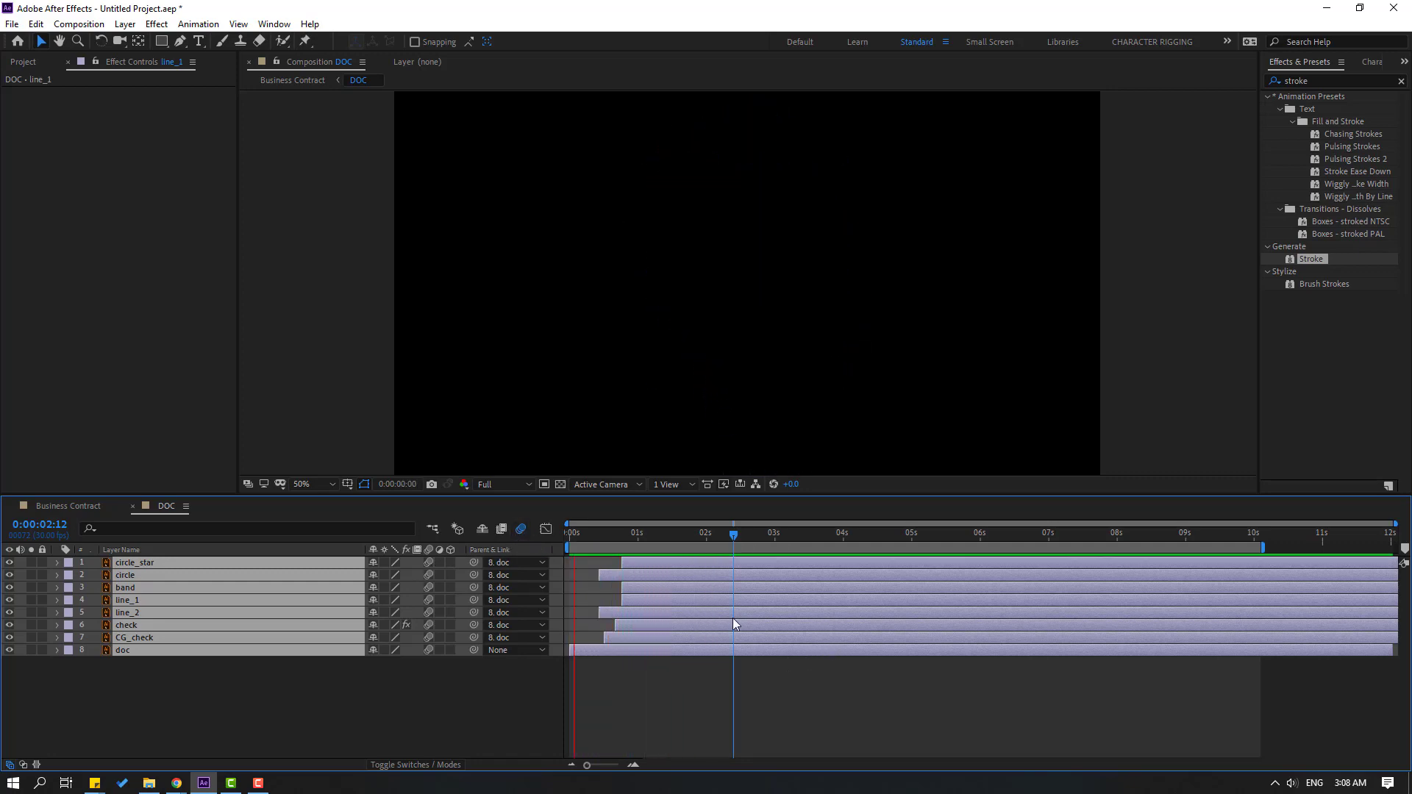
key(space)
- Return to the Business Contract composition and preview its animation timing, stopping at 0:00:01:21
click(133, 506)
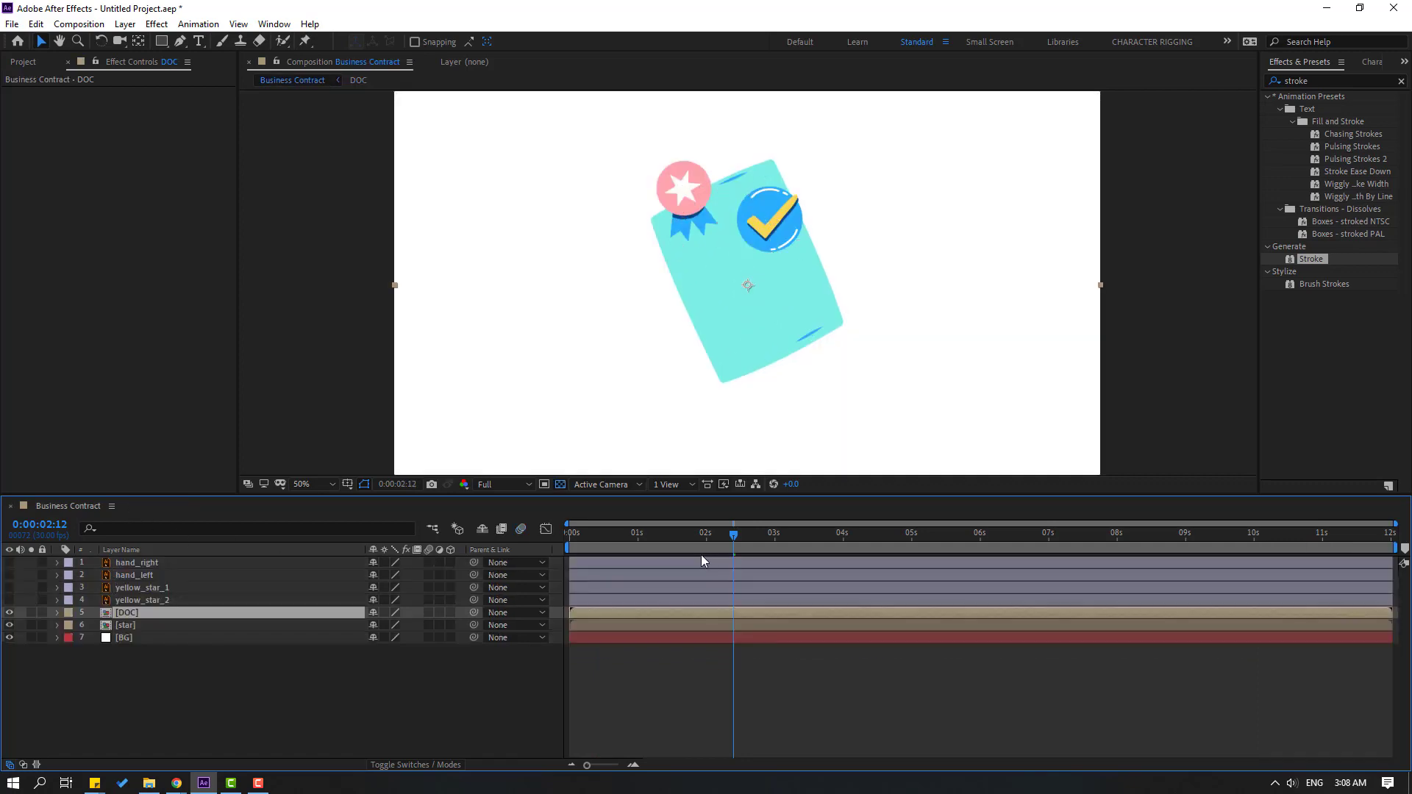
key(space)
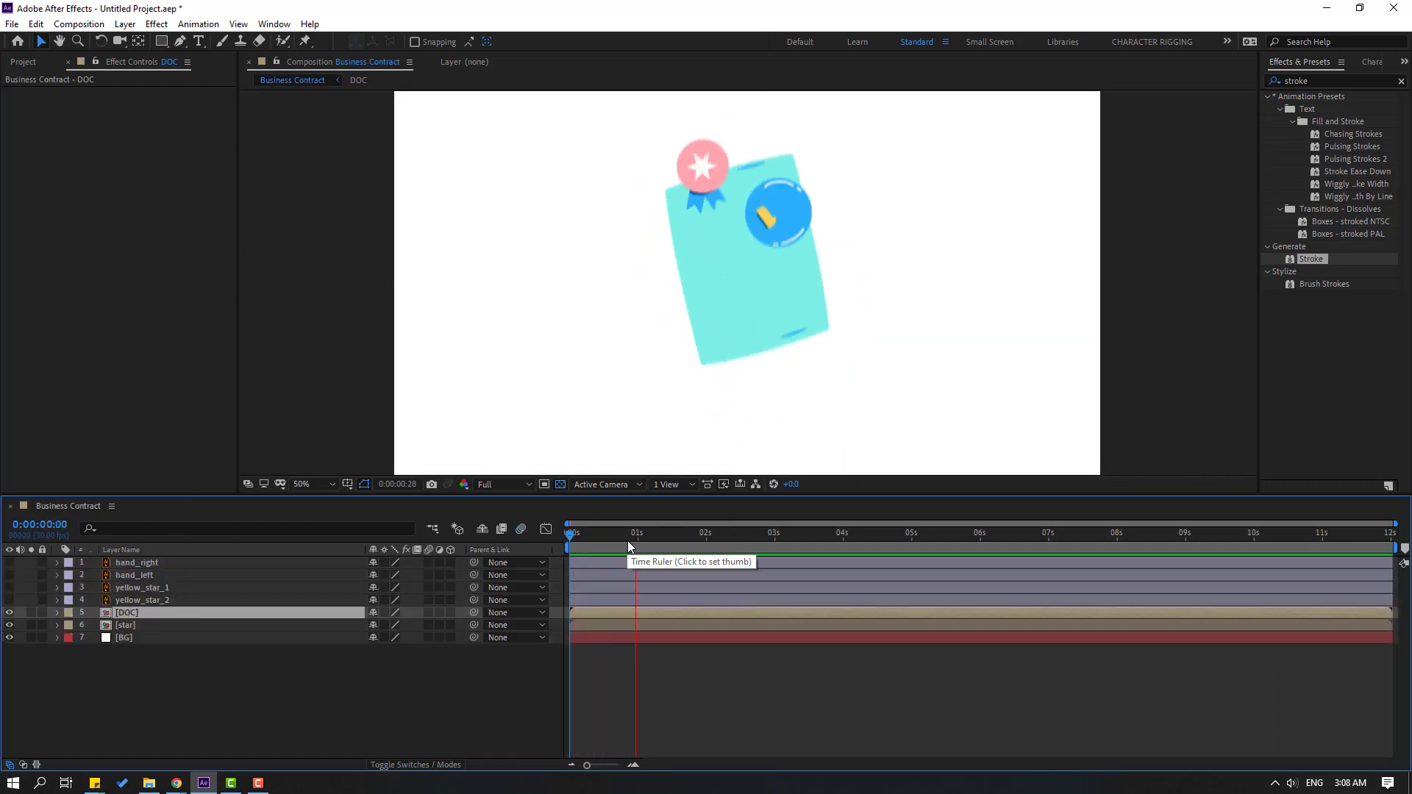
drag(613, 535, 706, 531)
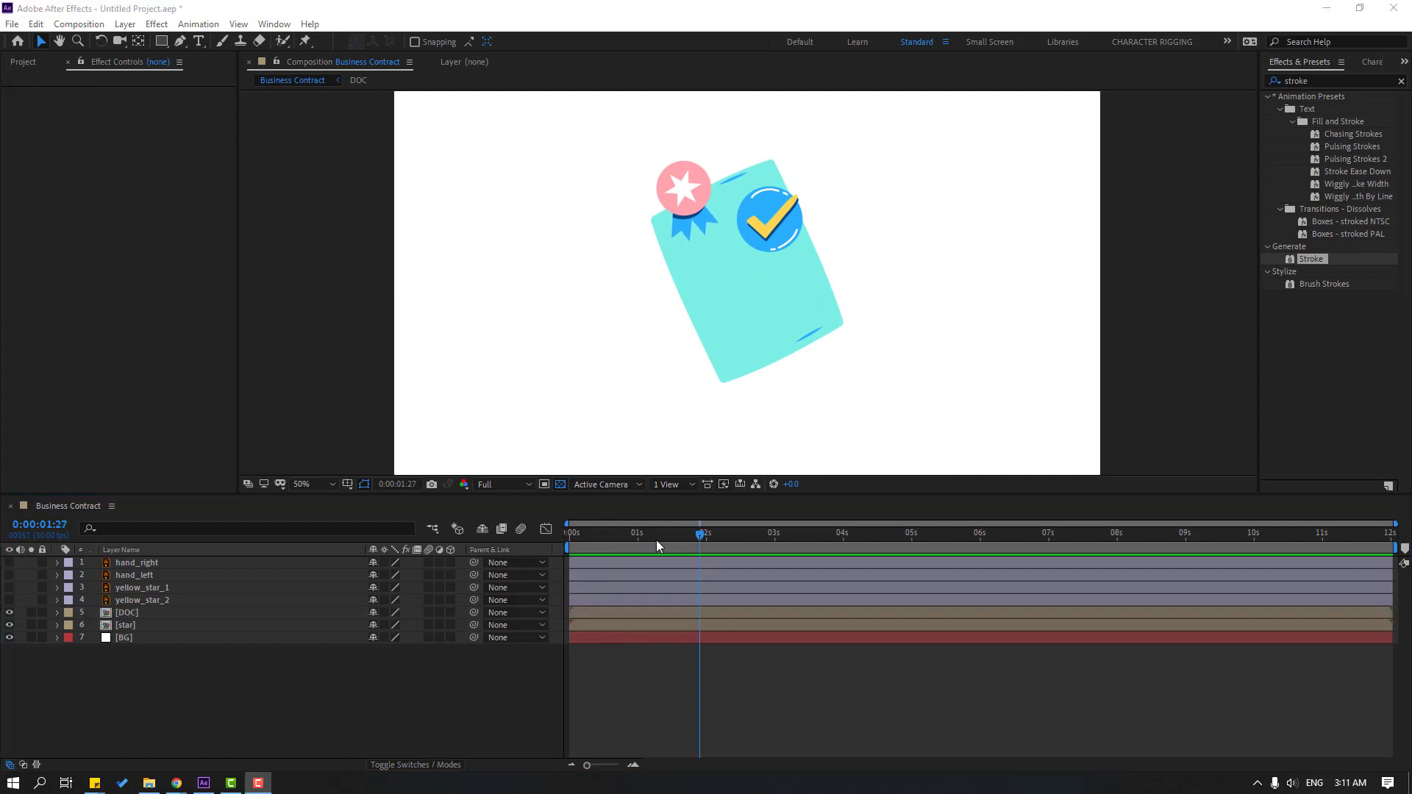
drag(656, 537, 685, 537)
- Turn on visibility for hand_left and hand_right, go back to frame 0, and select hand_left
click(122, 578)
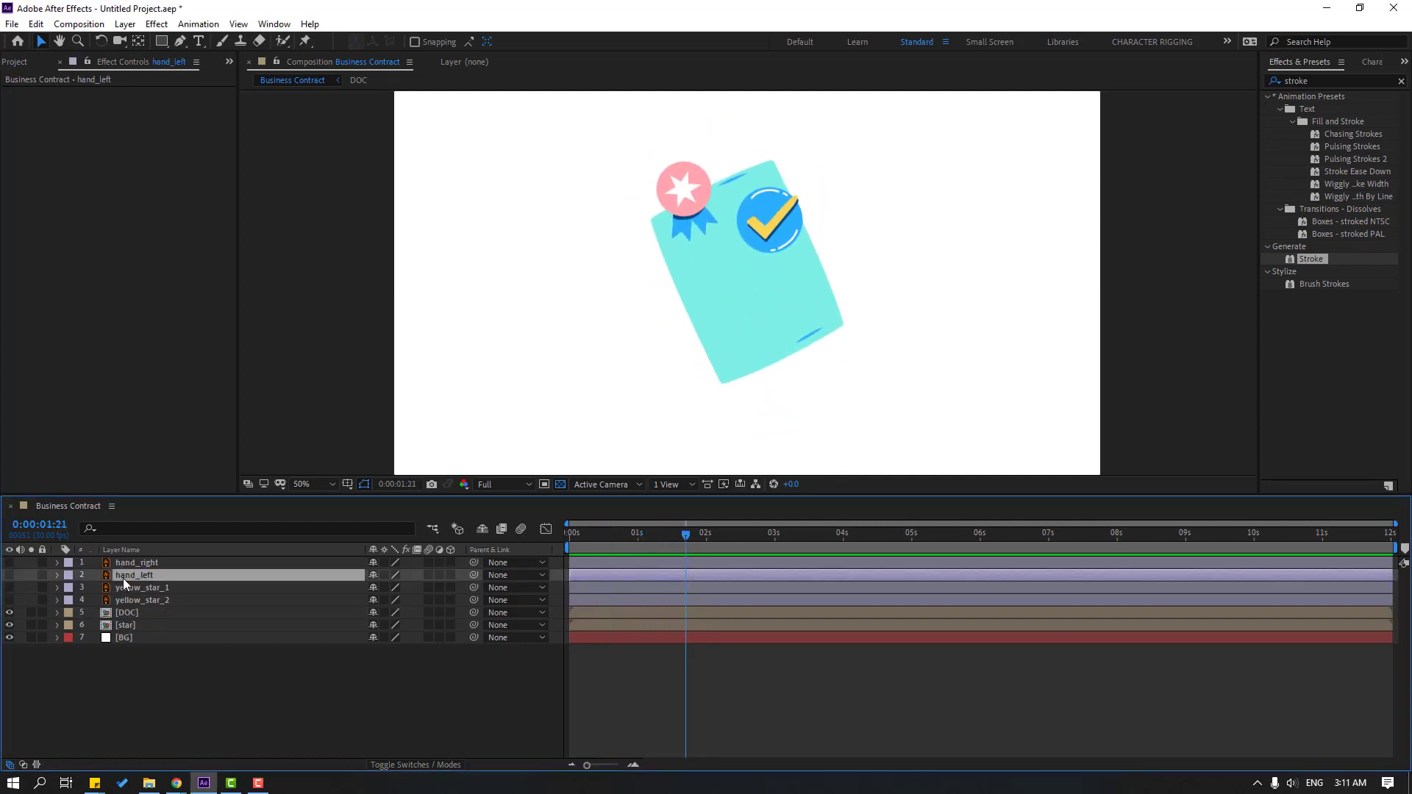
ctrl+click(137, 564)
drag(9, 575, 14, 564)
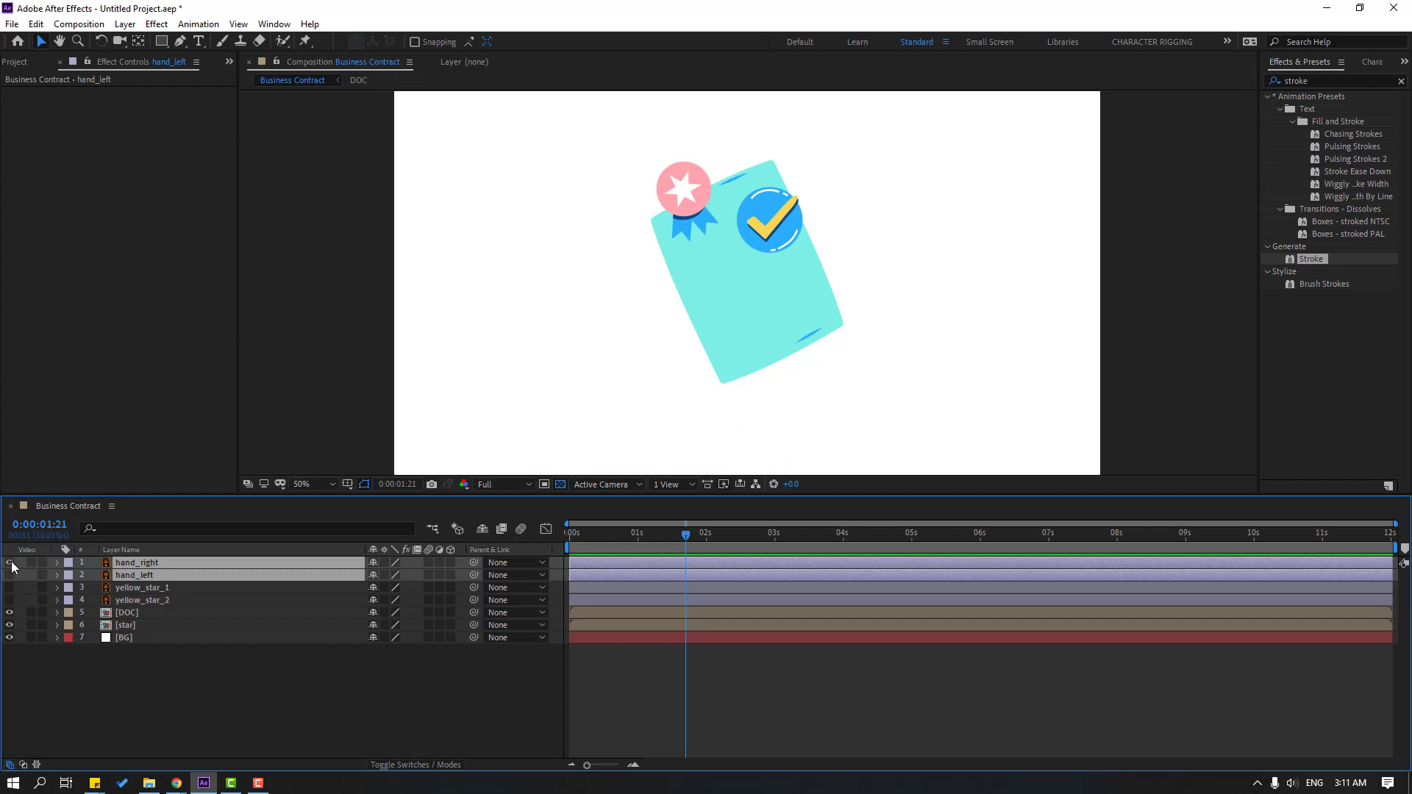
click(831, 709)
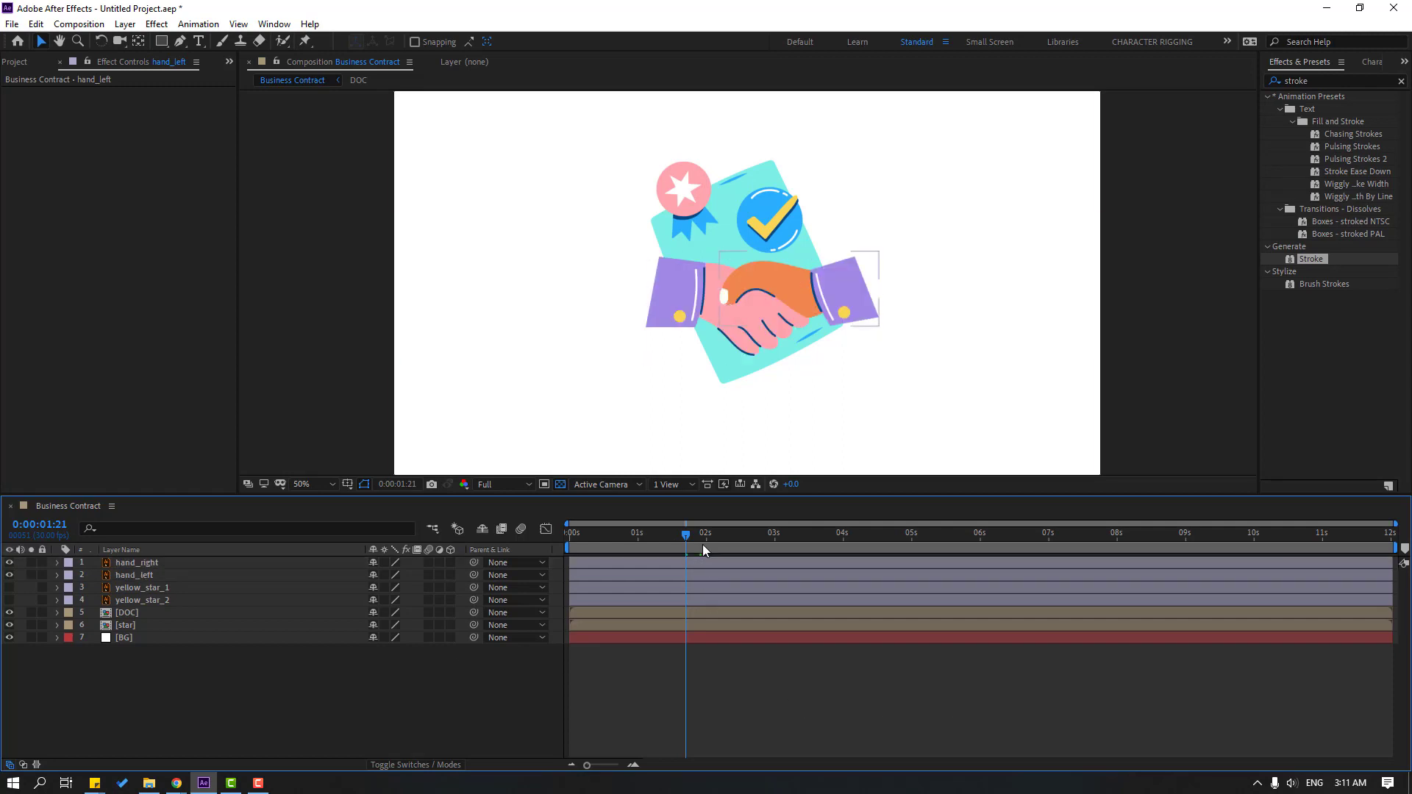
drag(660, 534, 537, 565)
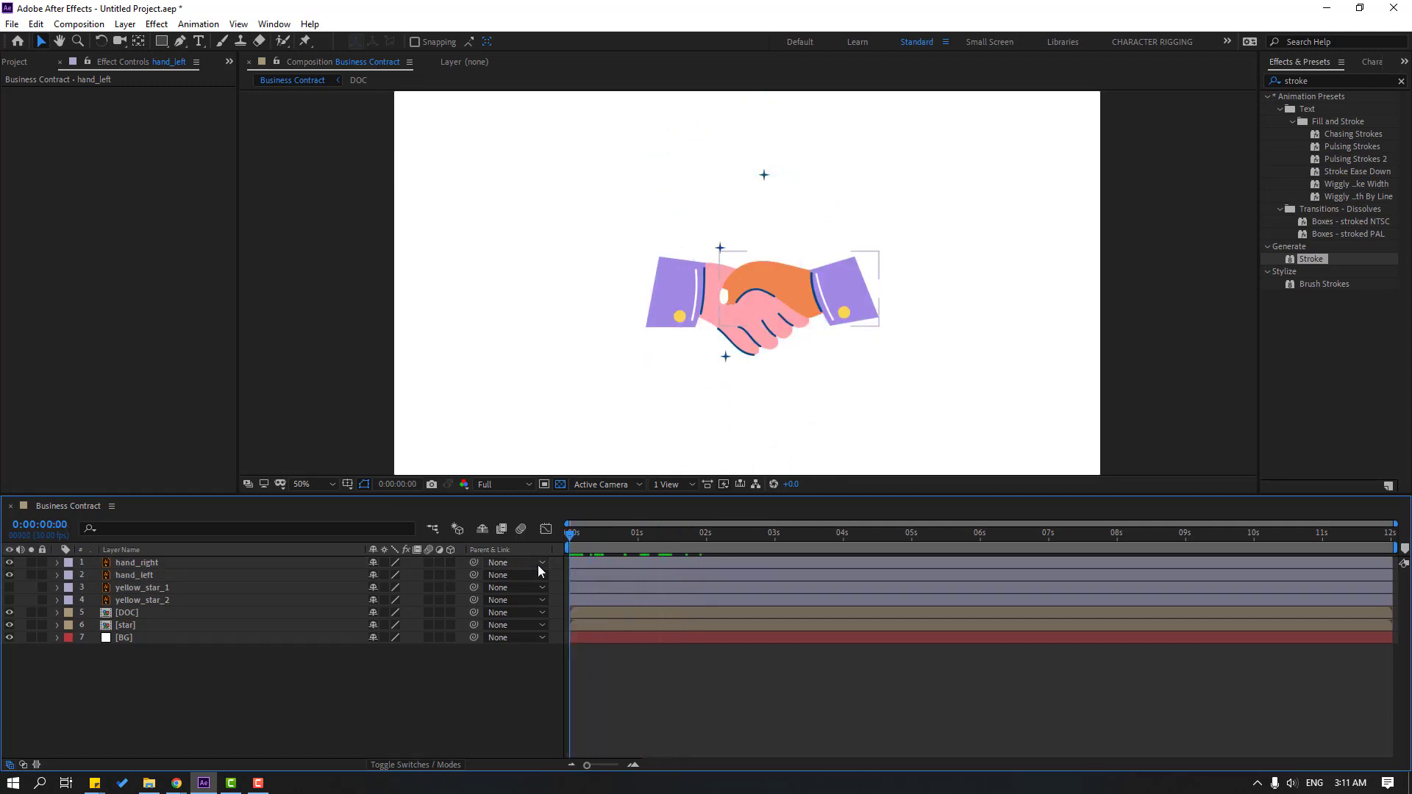
click(127, 577)
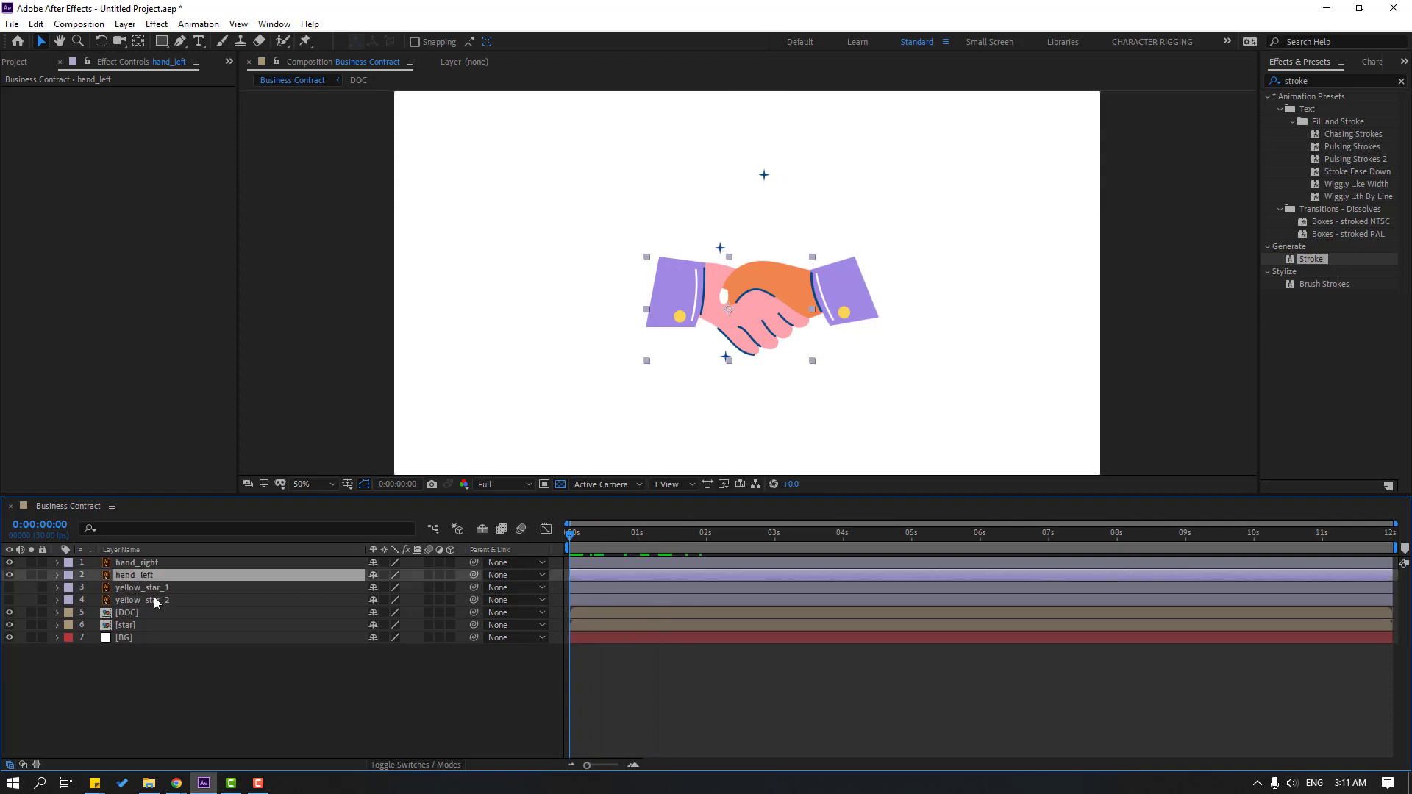
scroll(802, 380, up, 2)
- With hand_left soloed, drag its anchor point to the sleeve's left edge using Pan Behind, then unsolo
click(30, 575)
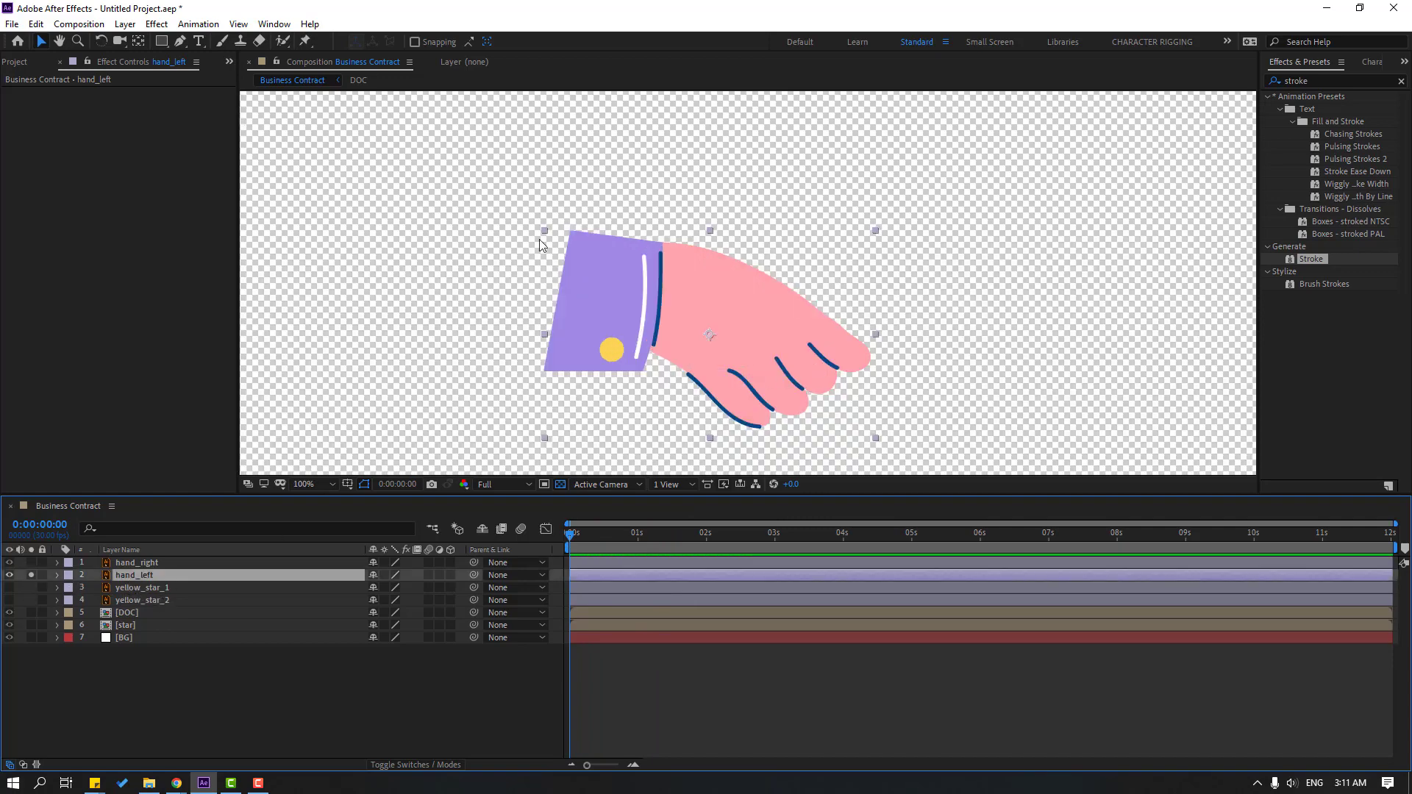
click(139, 41)
drag(709, 335, 567, 296)
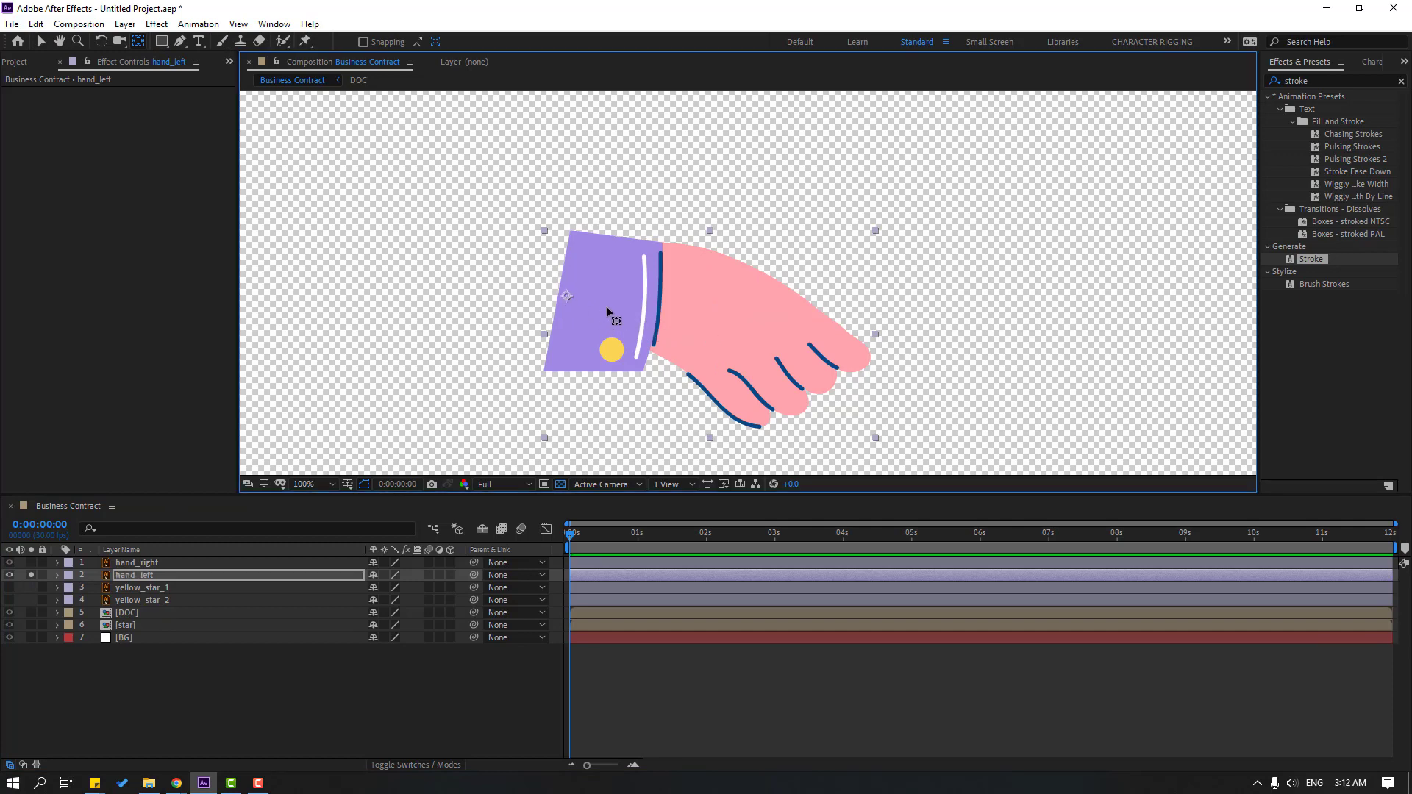
click(39, 42)
click(32, 575)
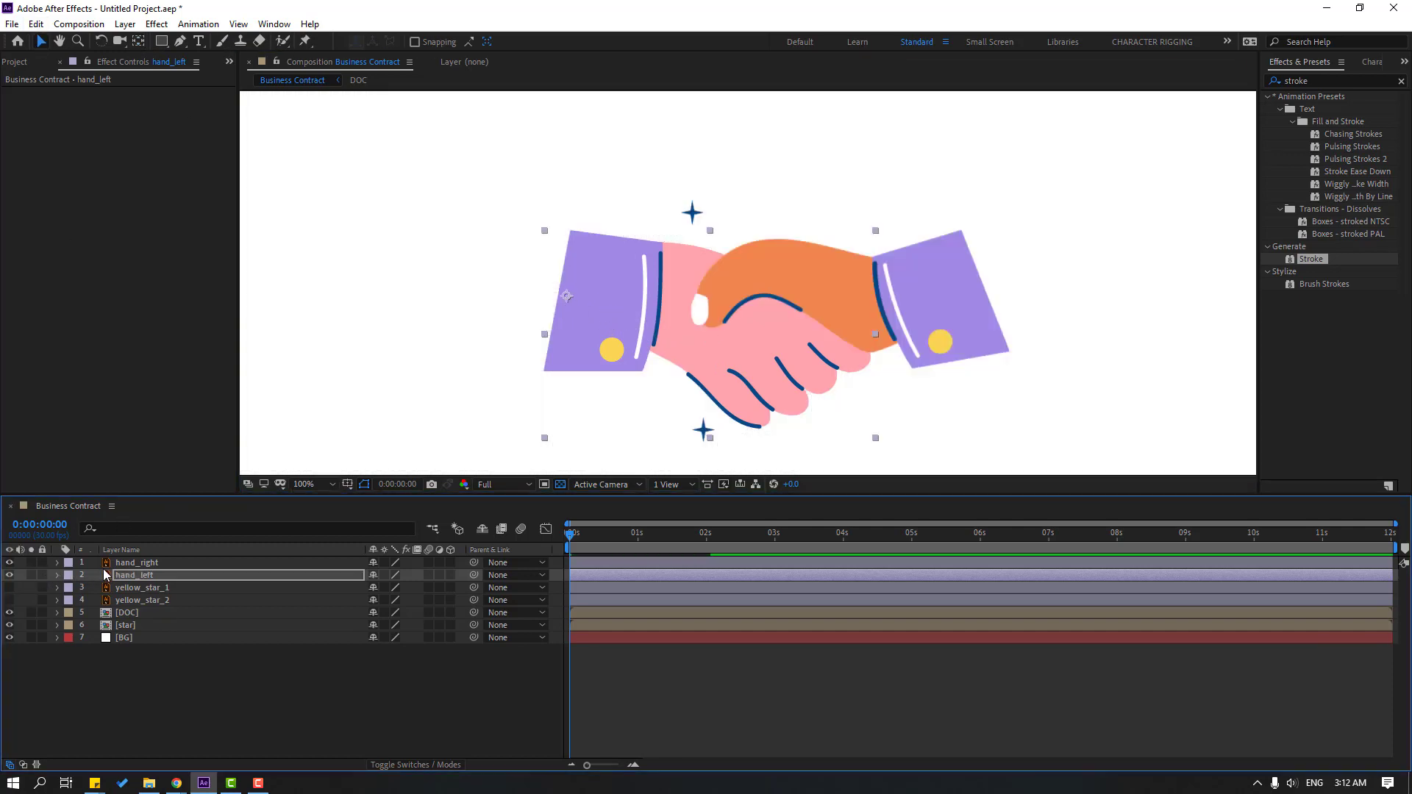
- Solo hand_right to reposition its anchor point with Pan Behind, then unsolo it and reselect hand_left
click(133, 562)
click(32, 563)
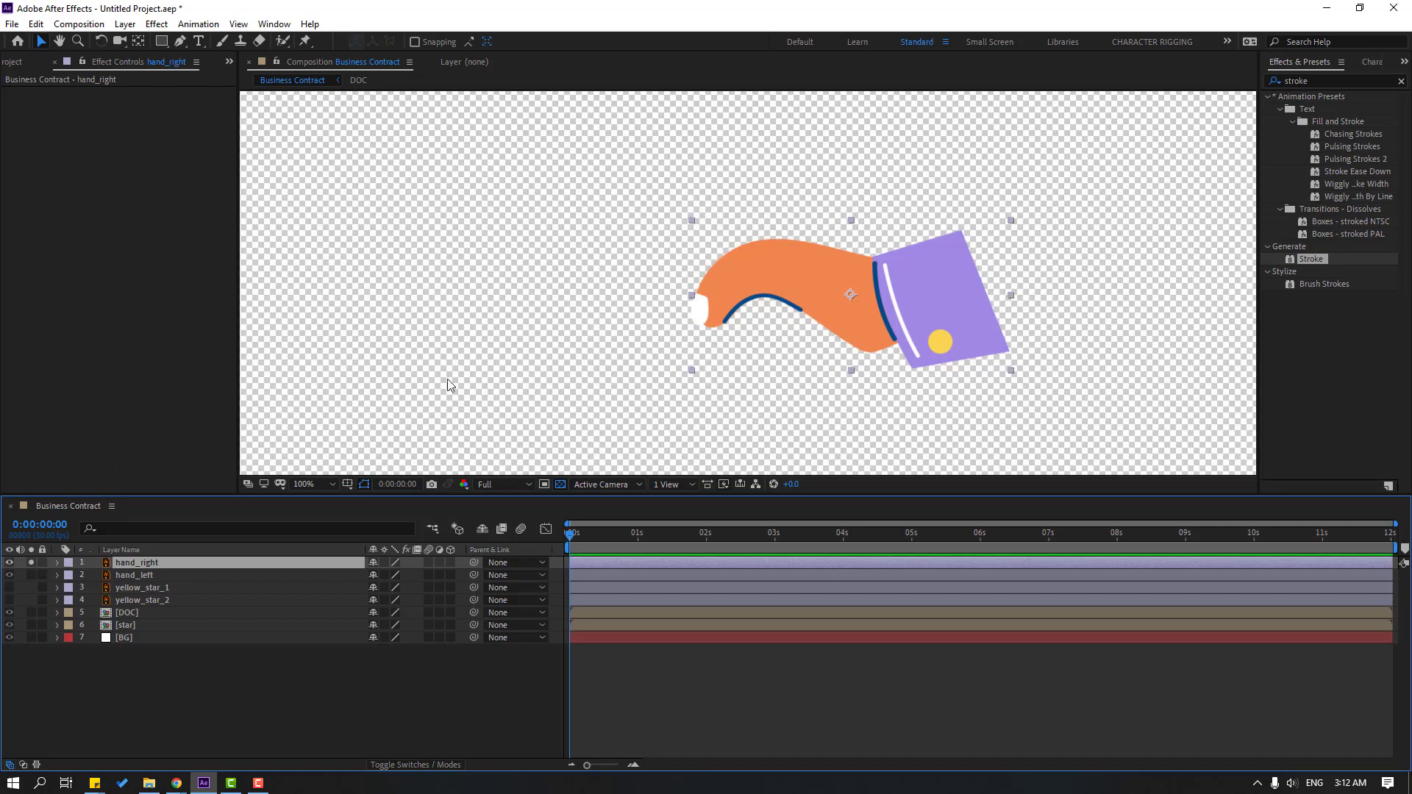
click(139, 42)
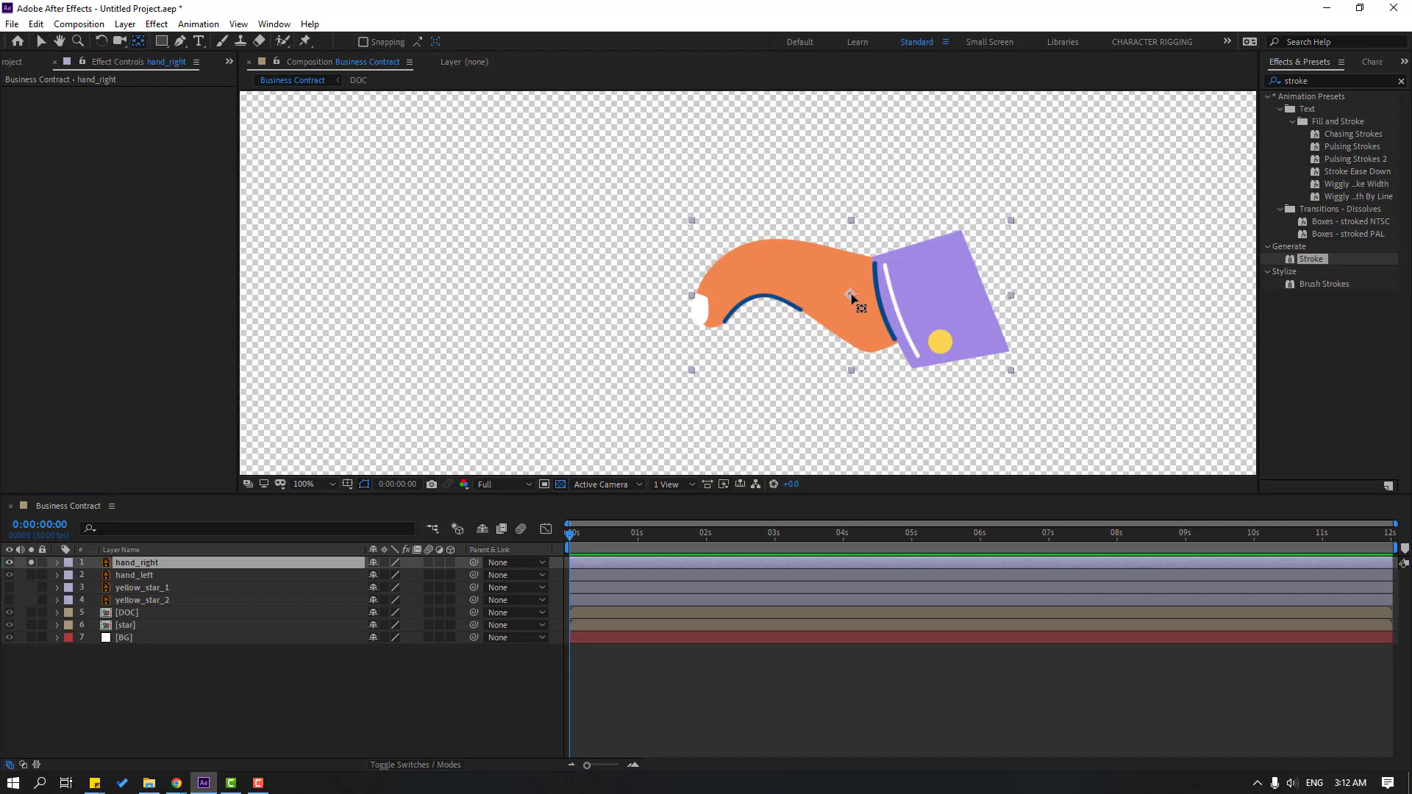
click(851, 296)
click(41, 42)
click(25, 562)
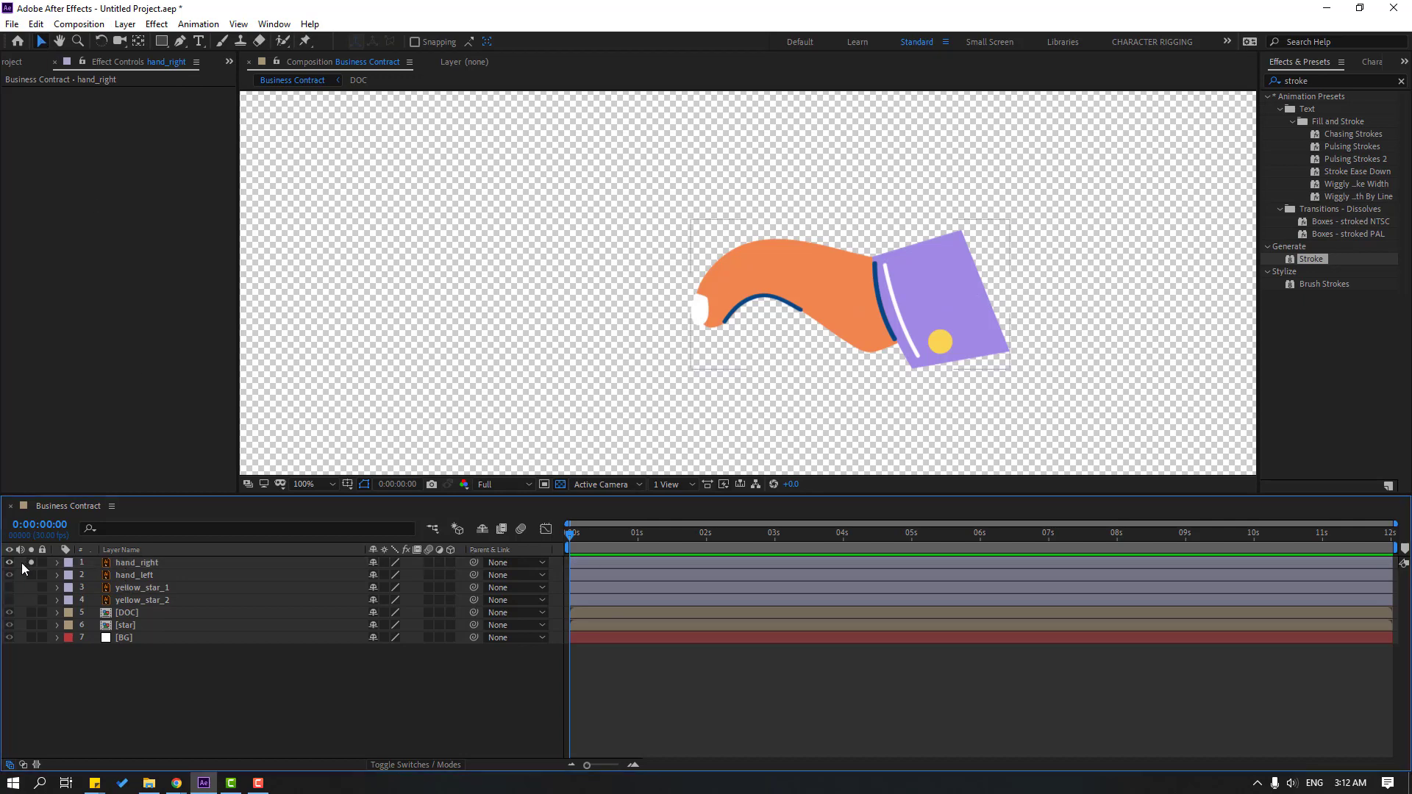
click(30, 563)
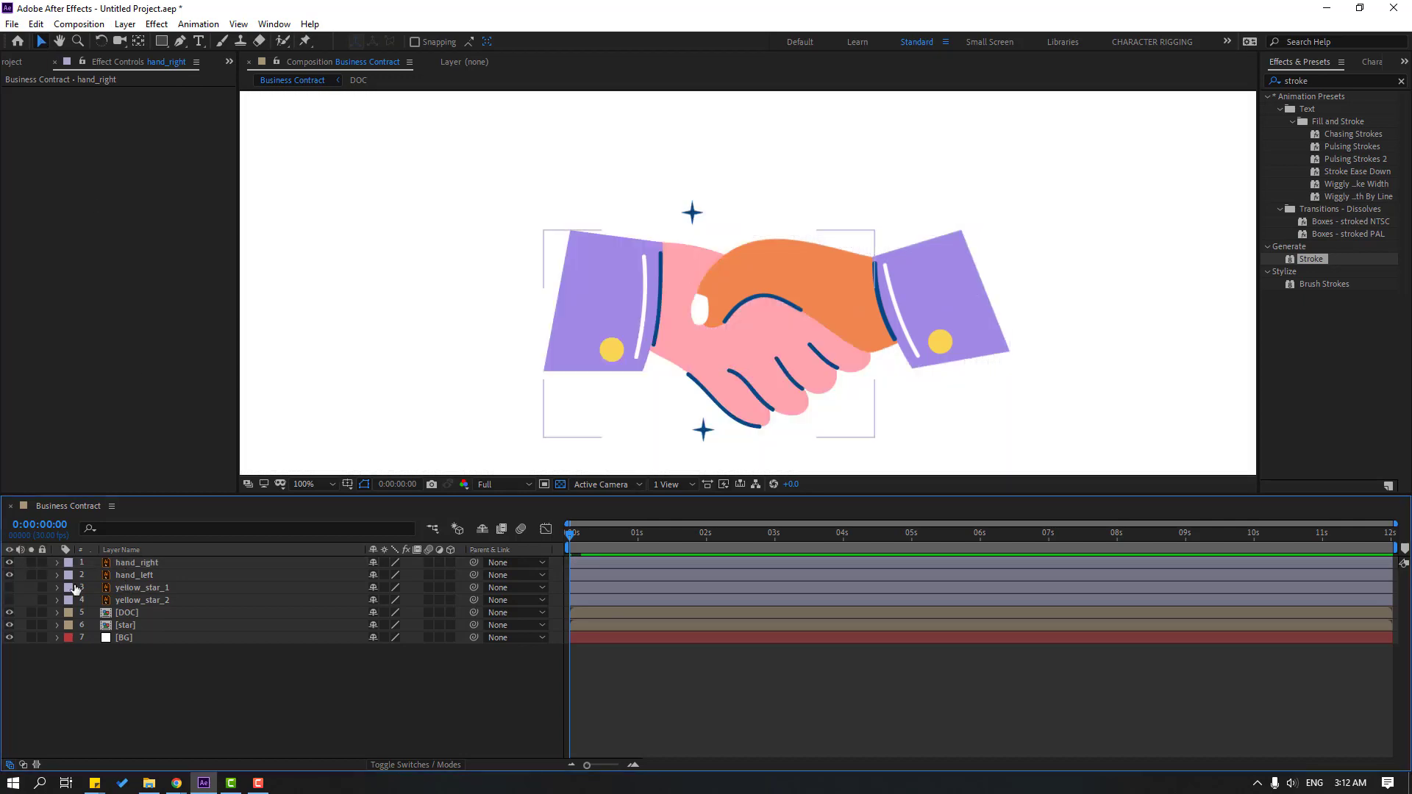
click(147, 575)
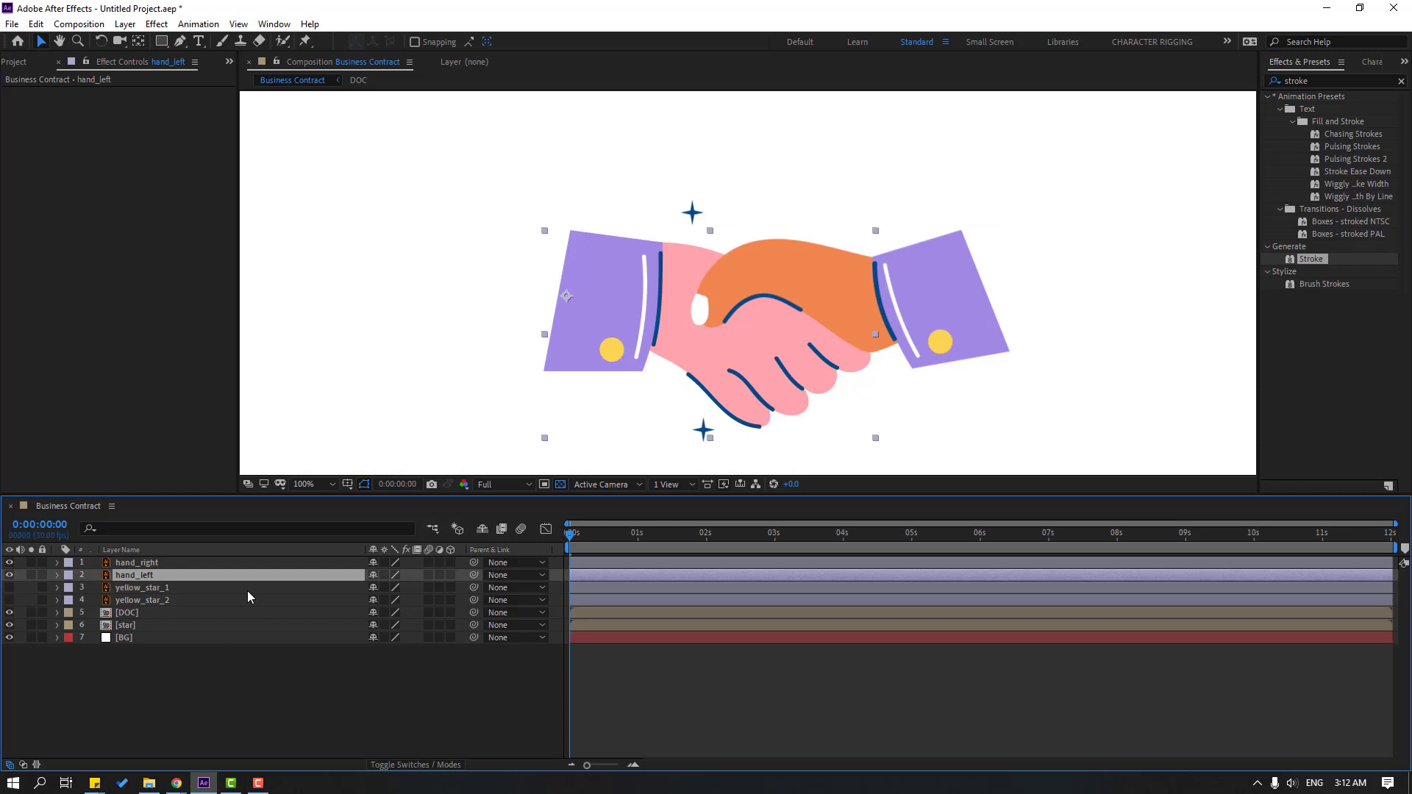
- Keyframe hand_left's Rotation from -39° at frame 0 to 0°, with Easy Ease
key(r)
key(F2)
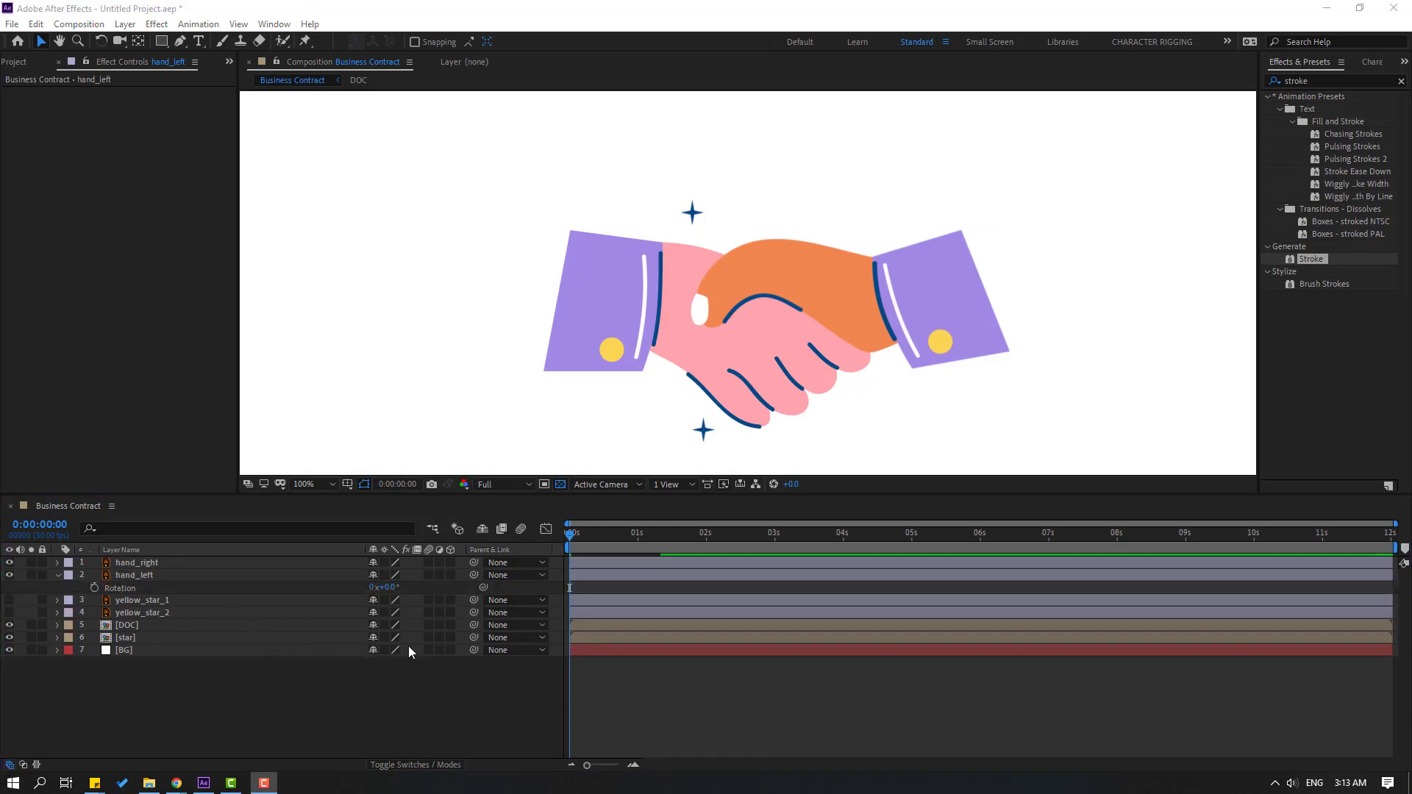
click(95, 589)
click(95, 588)
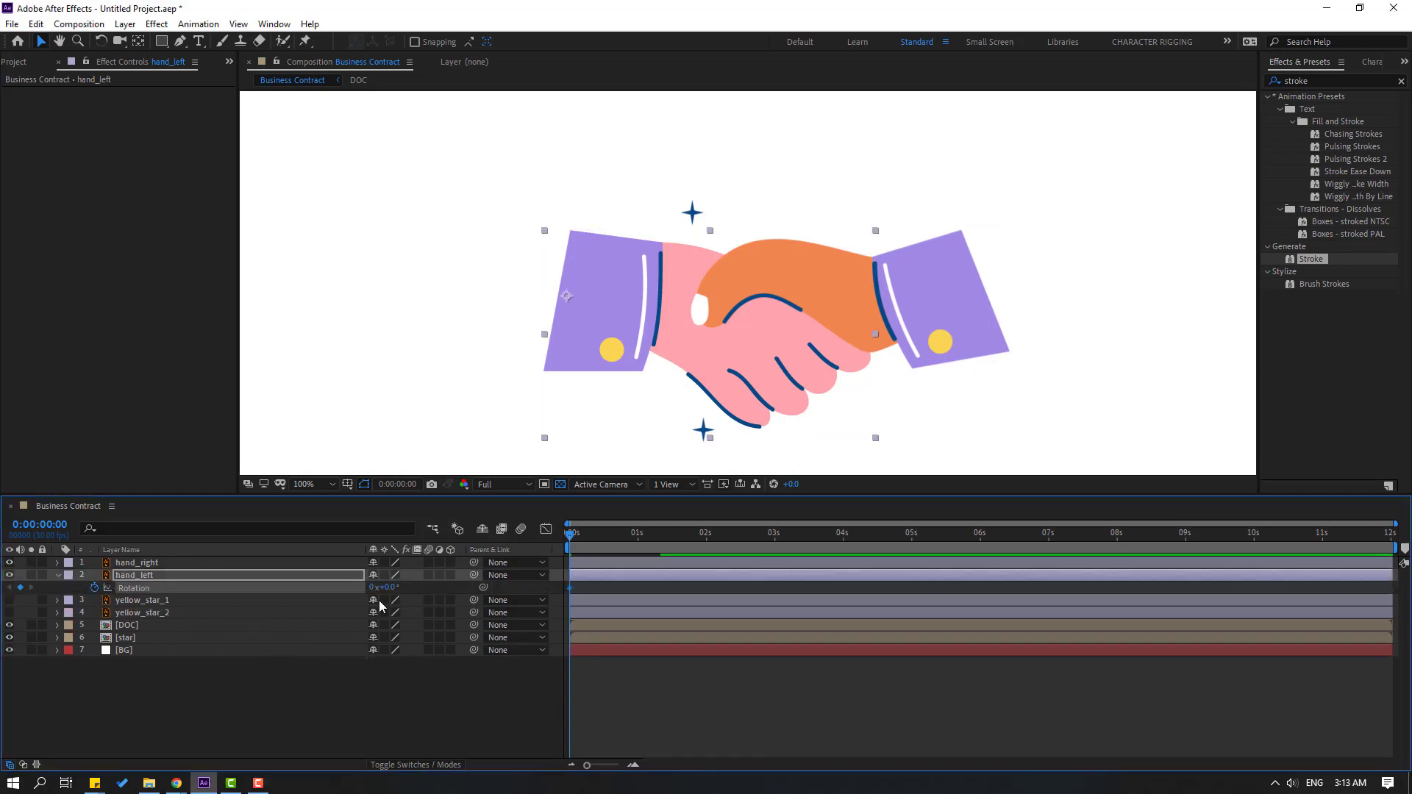
drag(390, 588, 425, 590)
key(shift+Page_Down)
key(shift+Page_Down)
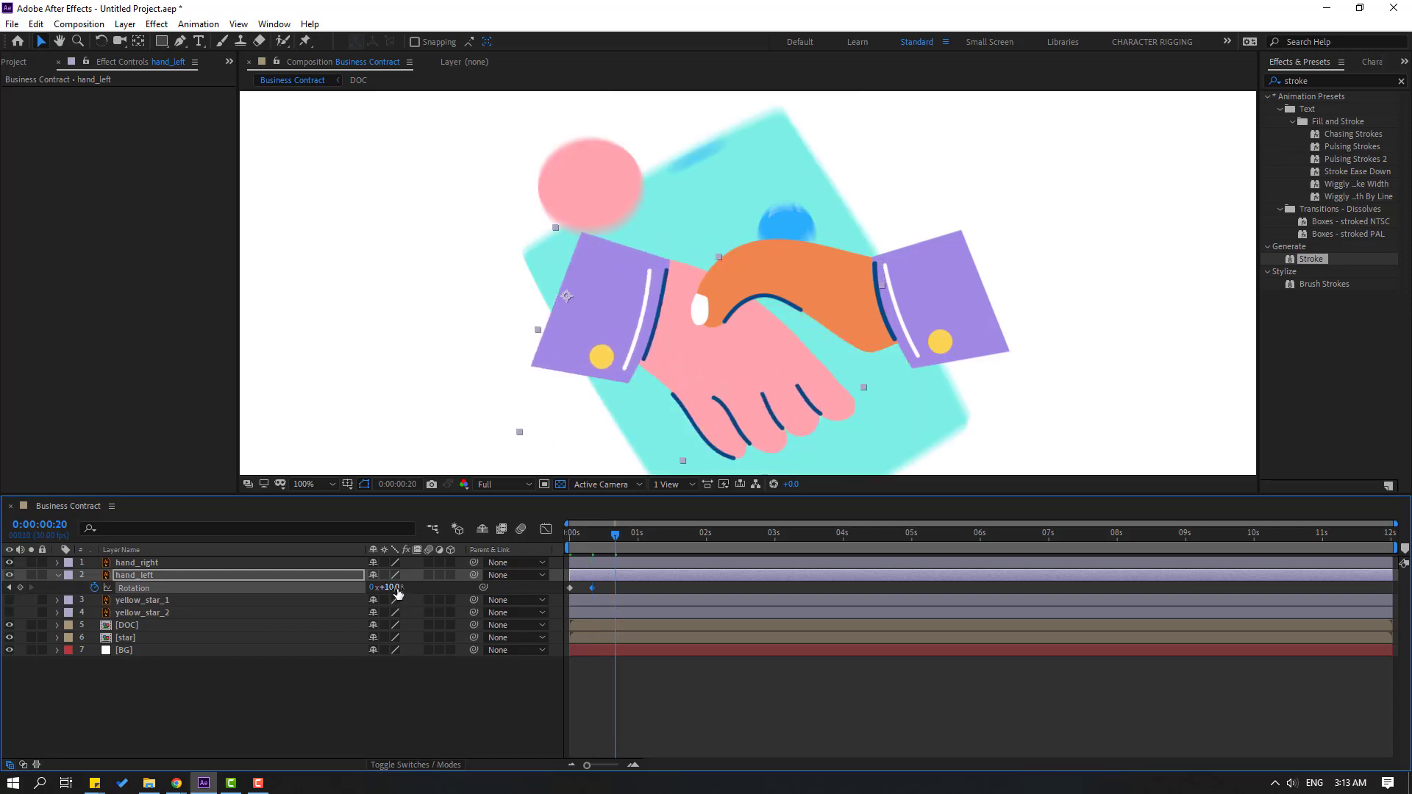
text(0)
key(Return)
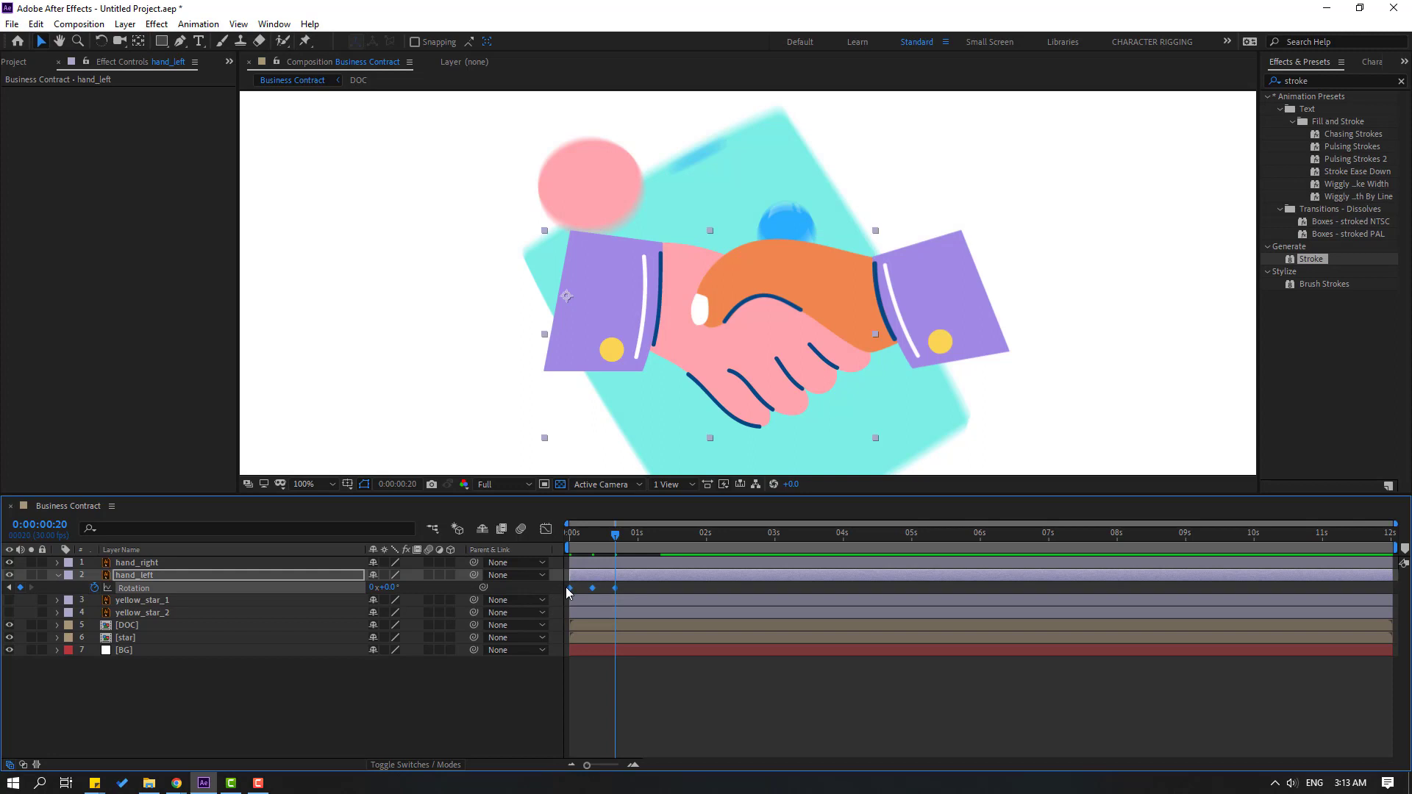
right_click(571, 587)
click(800, 626)
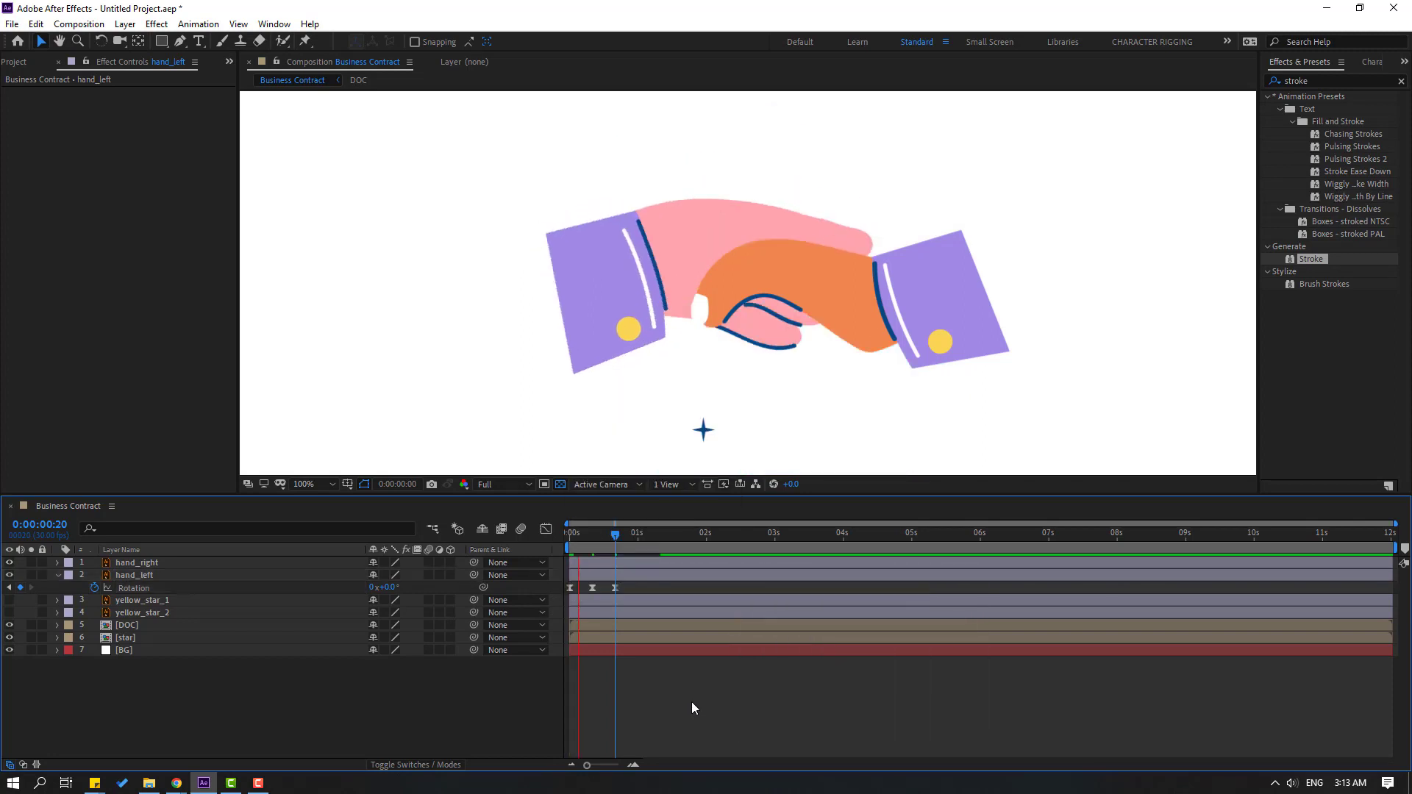
- Paste hand_left's rotation keyframes onto hand_right's Rotation and preview the hands swinging together
drag(631, 590, 563, 594)
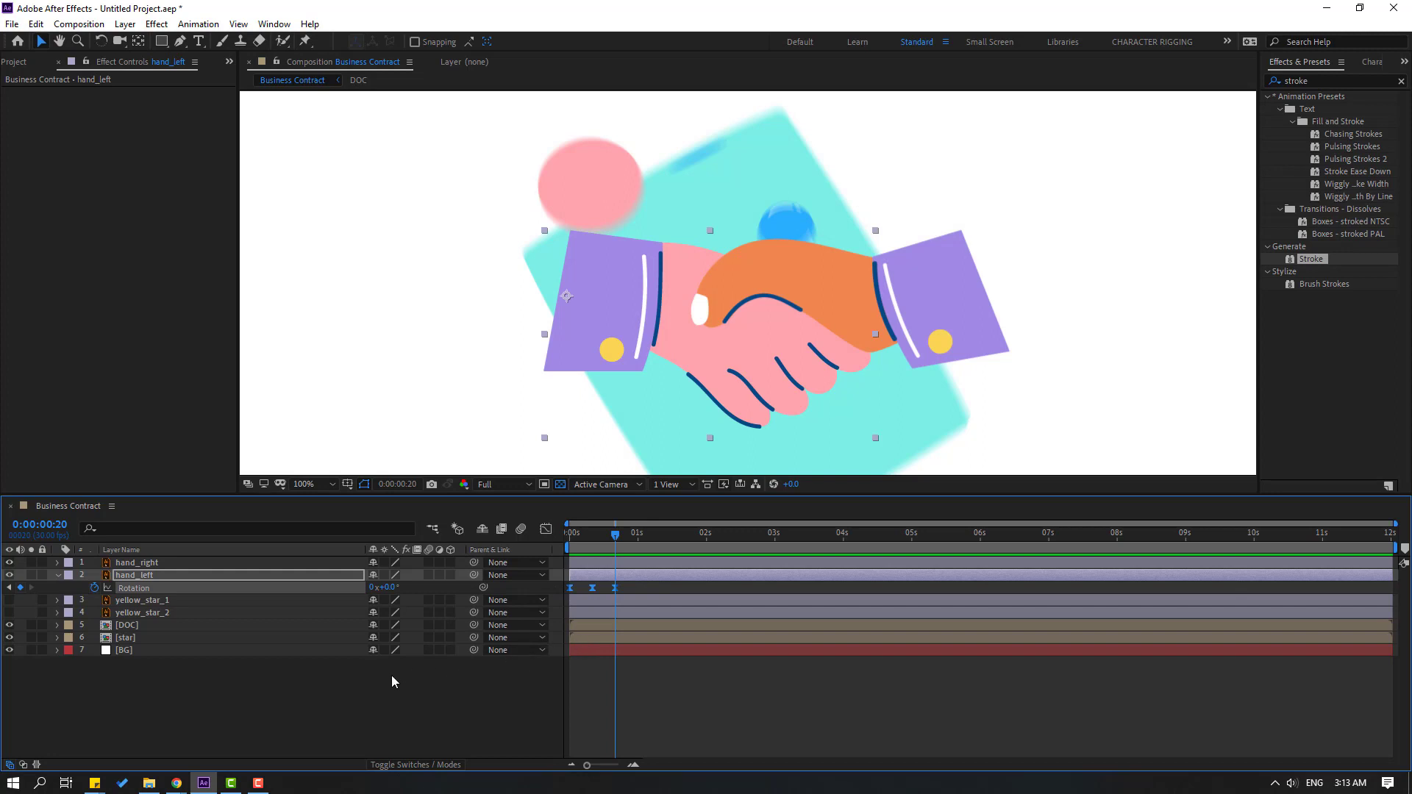
click(147, 564)
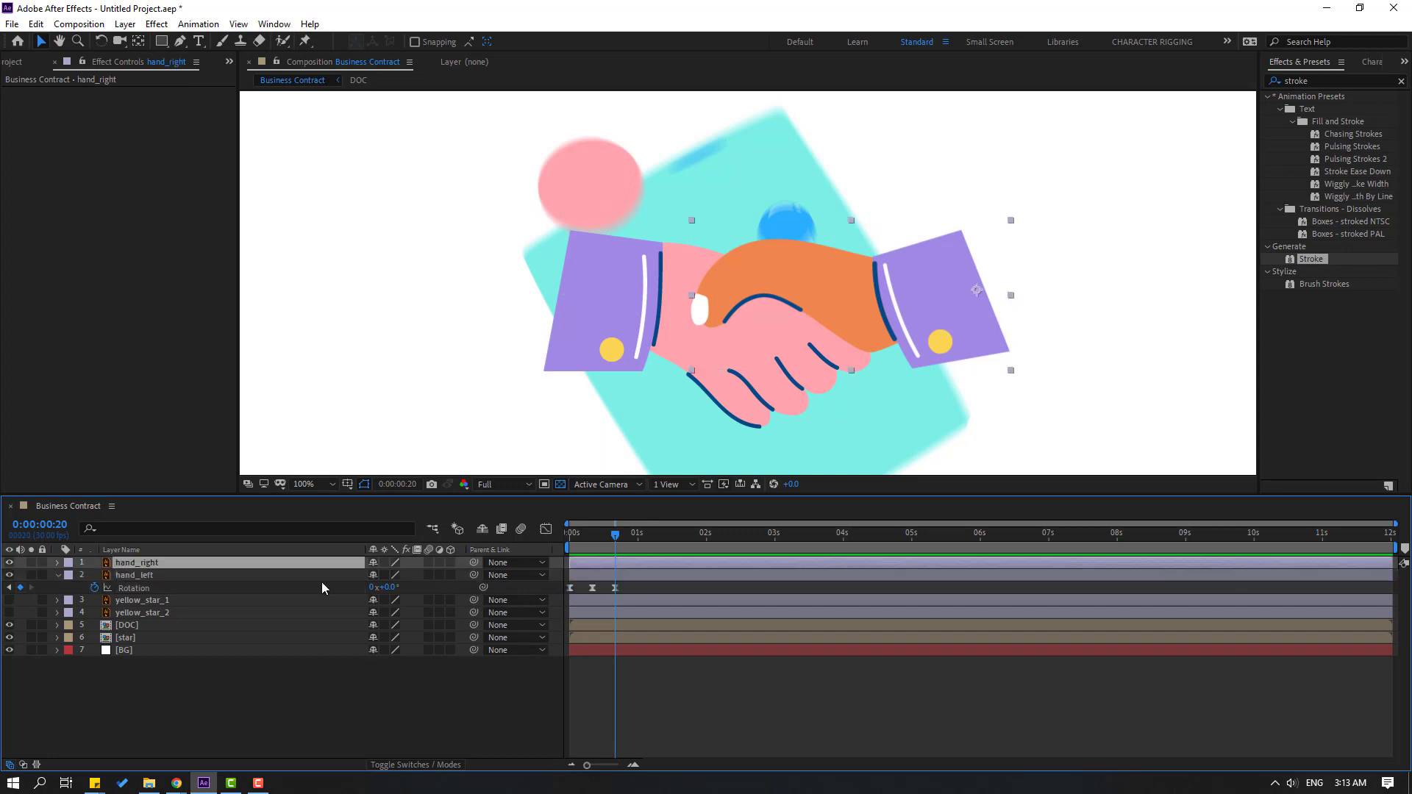
drag(616, 540, 574, 553)
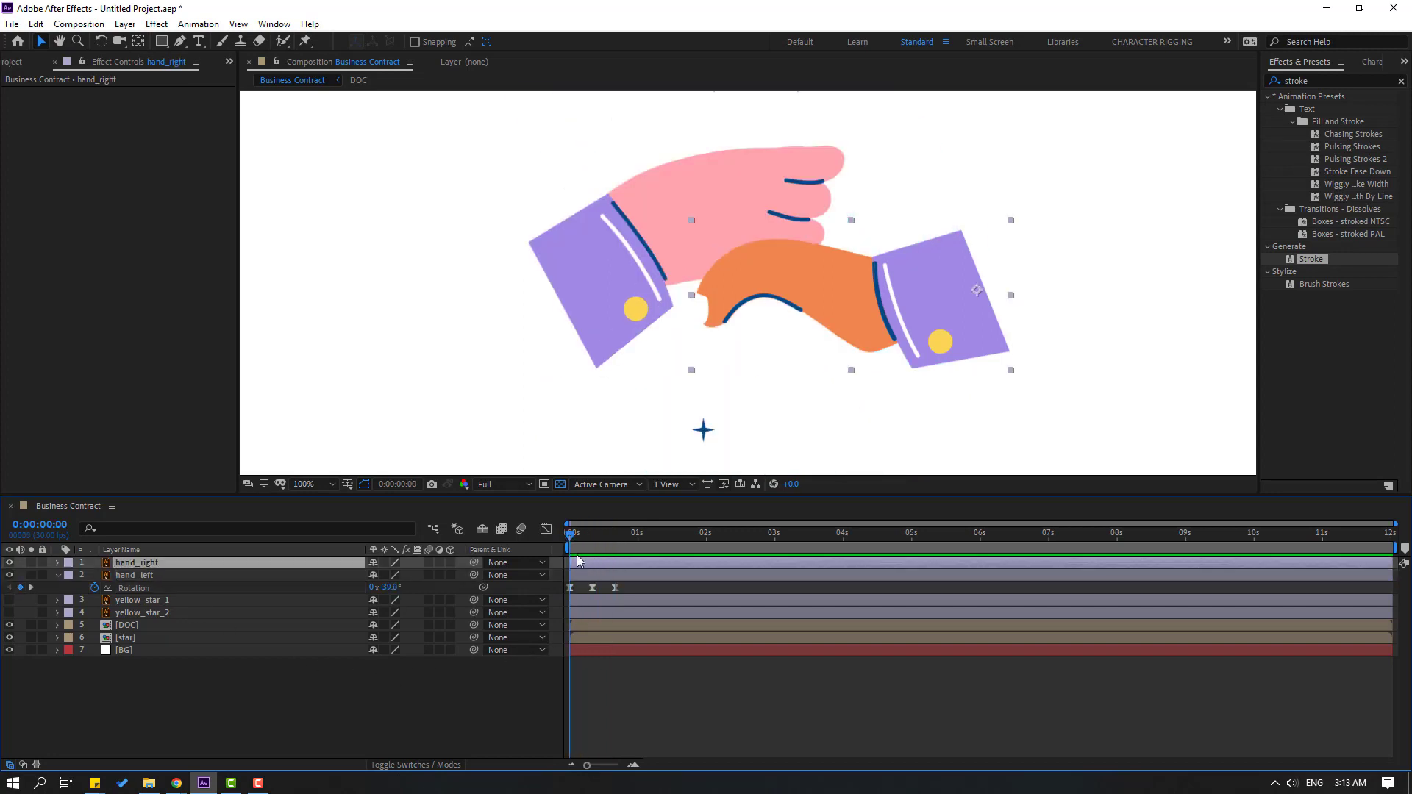
key(r)
click(125, 578)
key(ctrl+v)
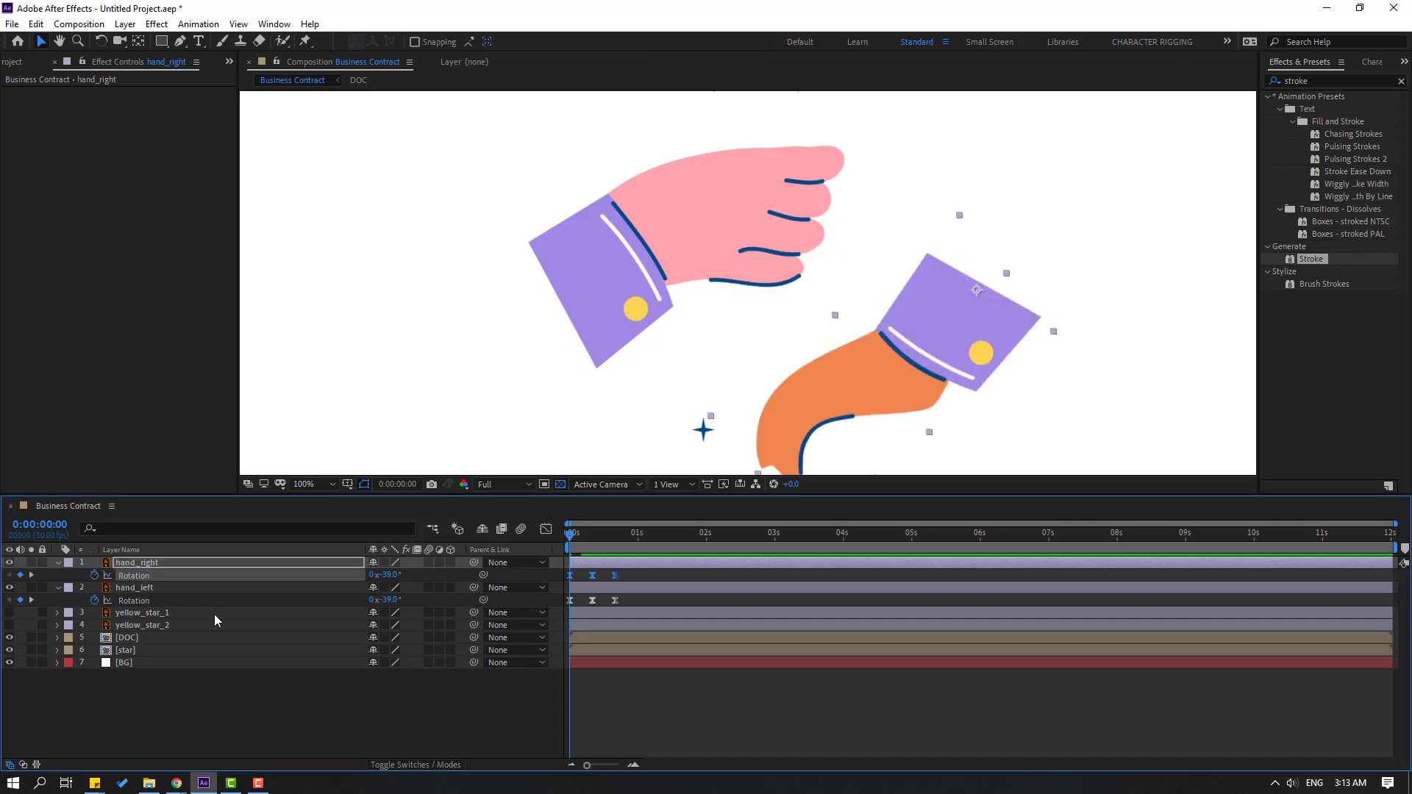
key(space)
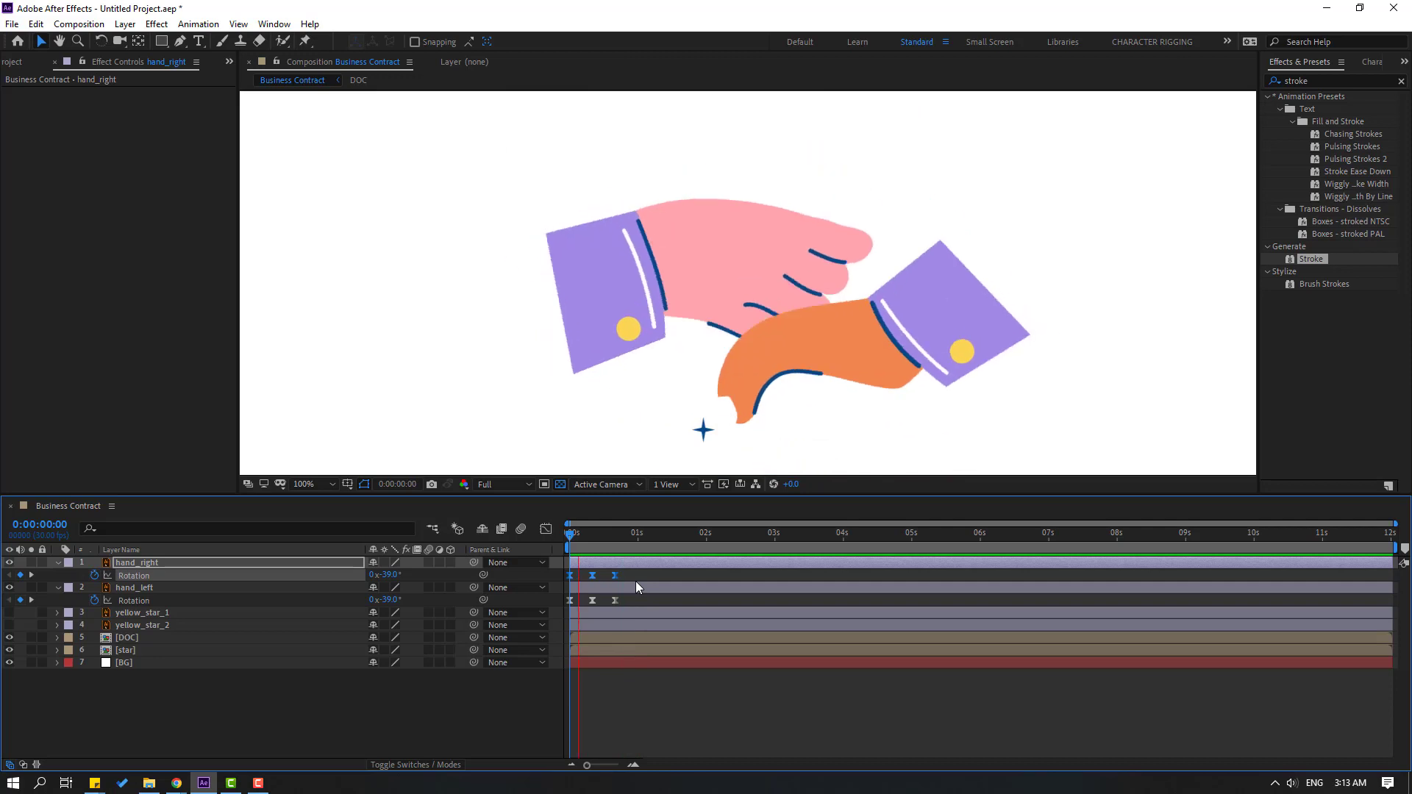
key(space)
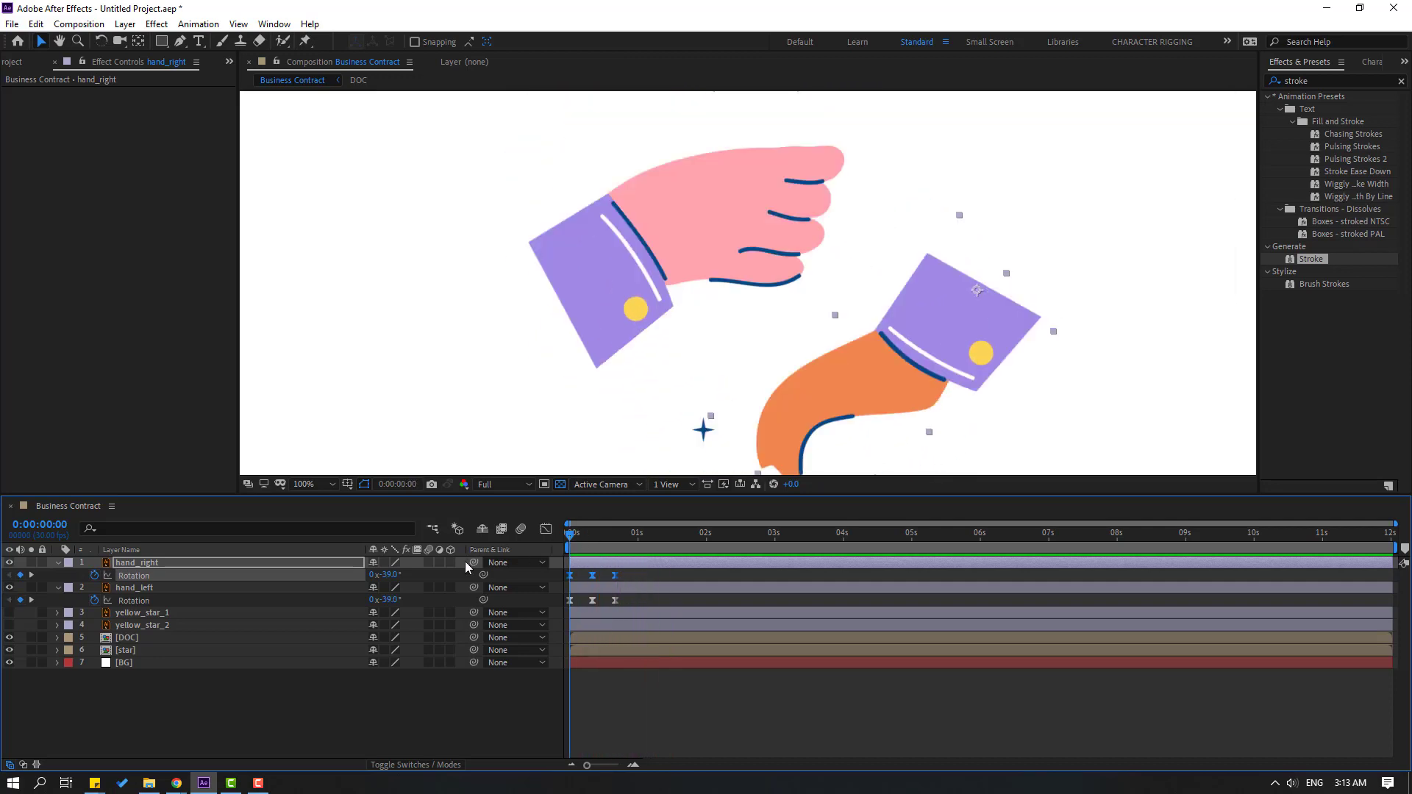
click(152, 589)
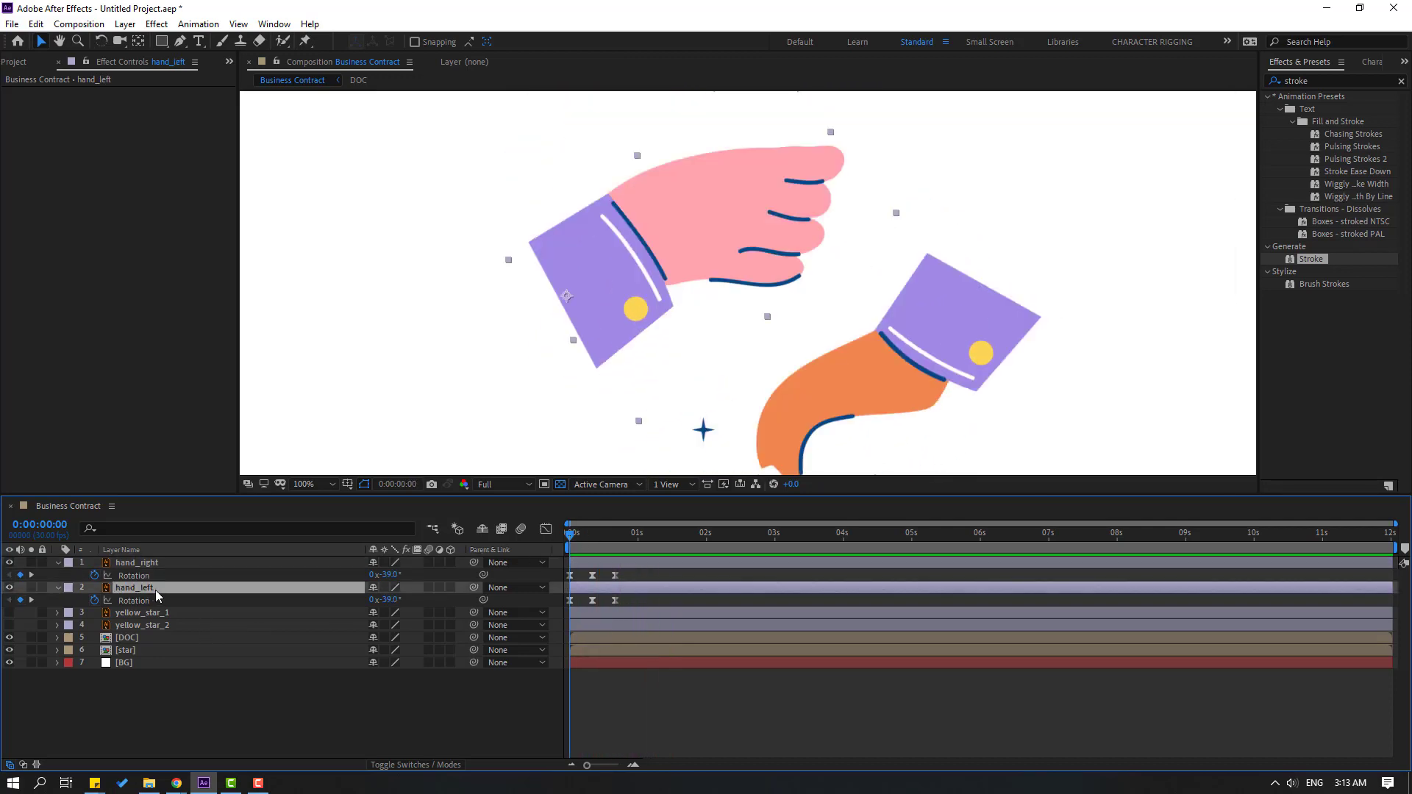
key(shift+s)
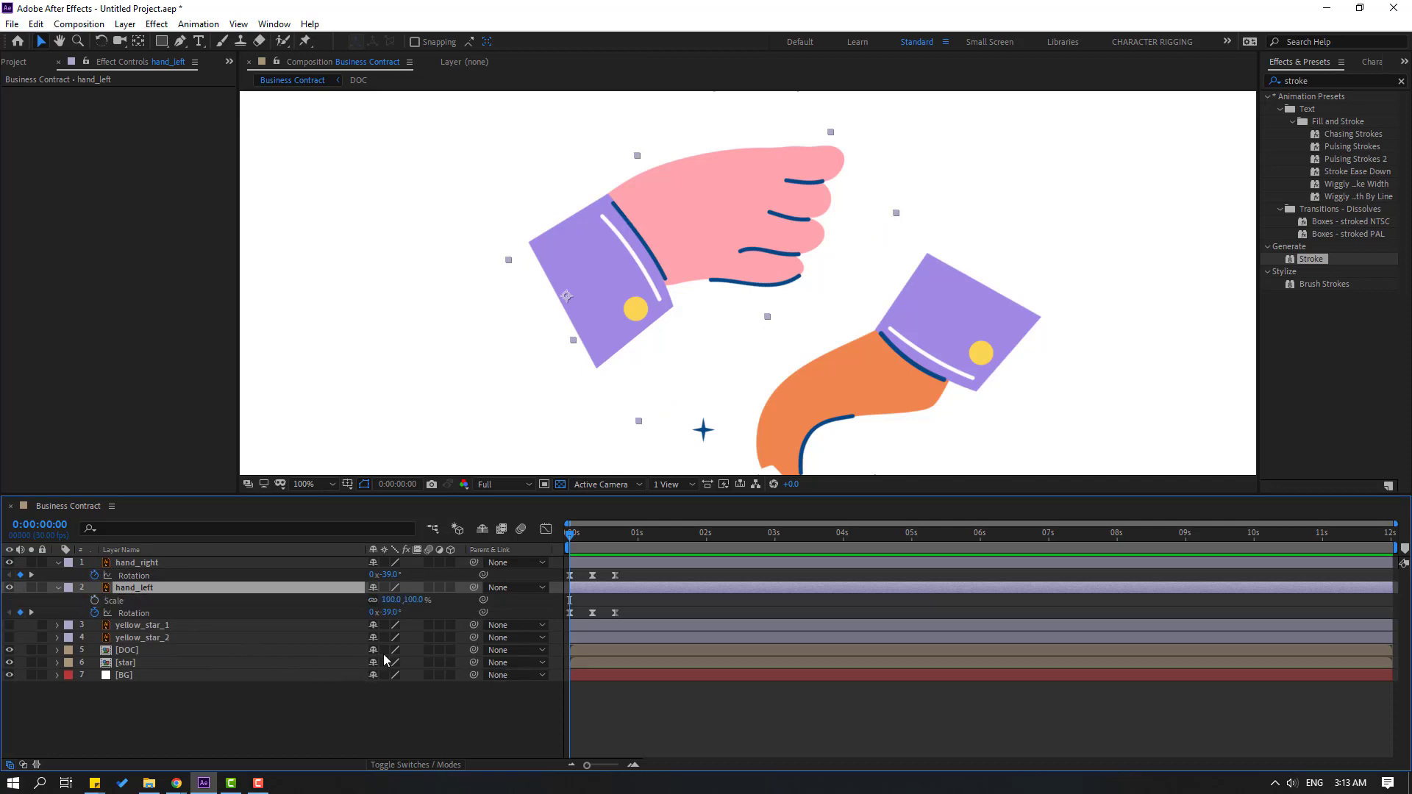
- Keyframe hand_left's Scale from 0% at frame 0 to full size at about 0.3 s, with Easy Ease
click(95, 600)
drag(571, 600, 592, 601)
click(392, 600)
text(0)
key(Return)
key(space)
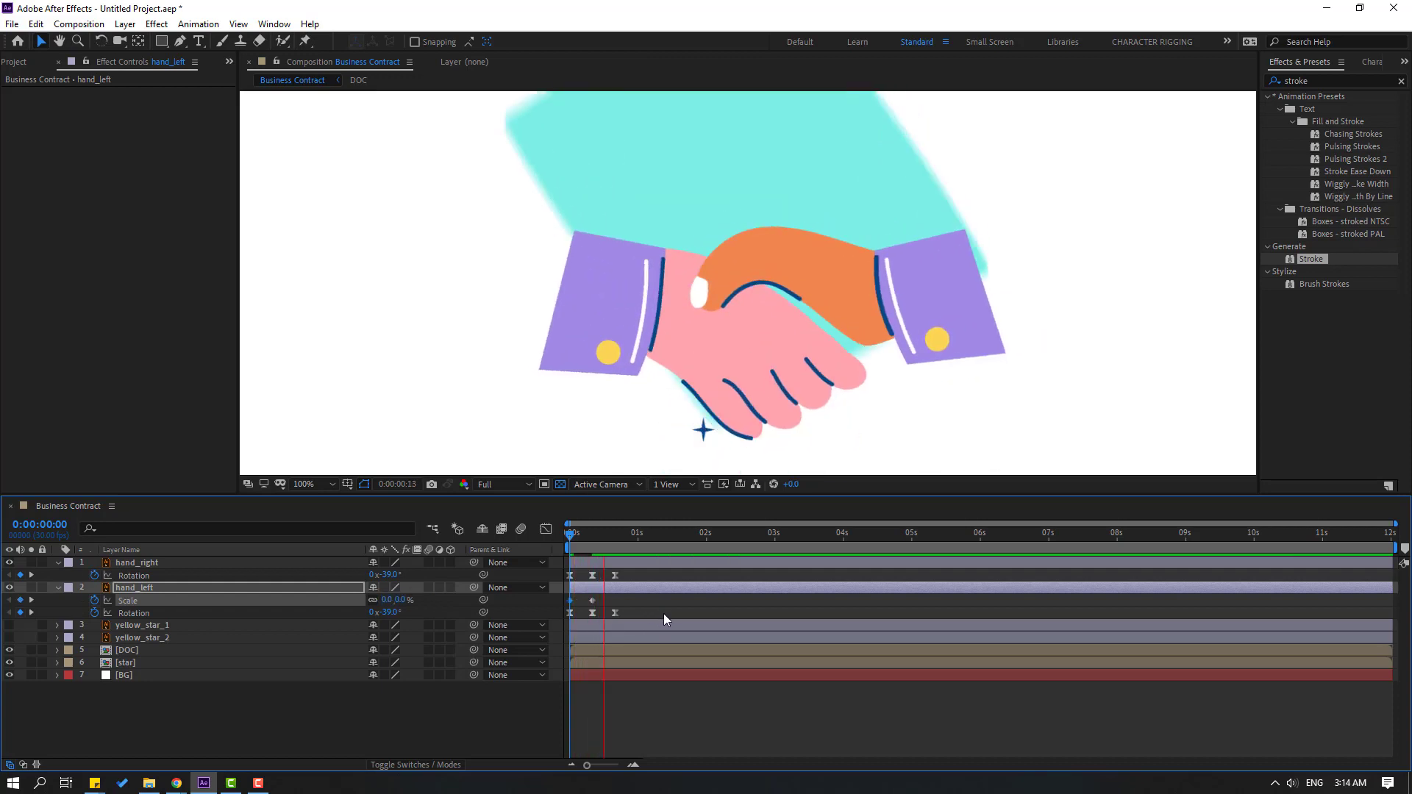
click(592, 600)
right_click(575, 605)
mouse_move(647, 499)
click(751, 642)
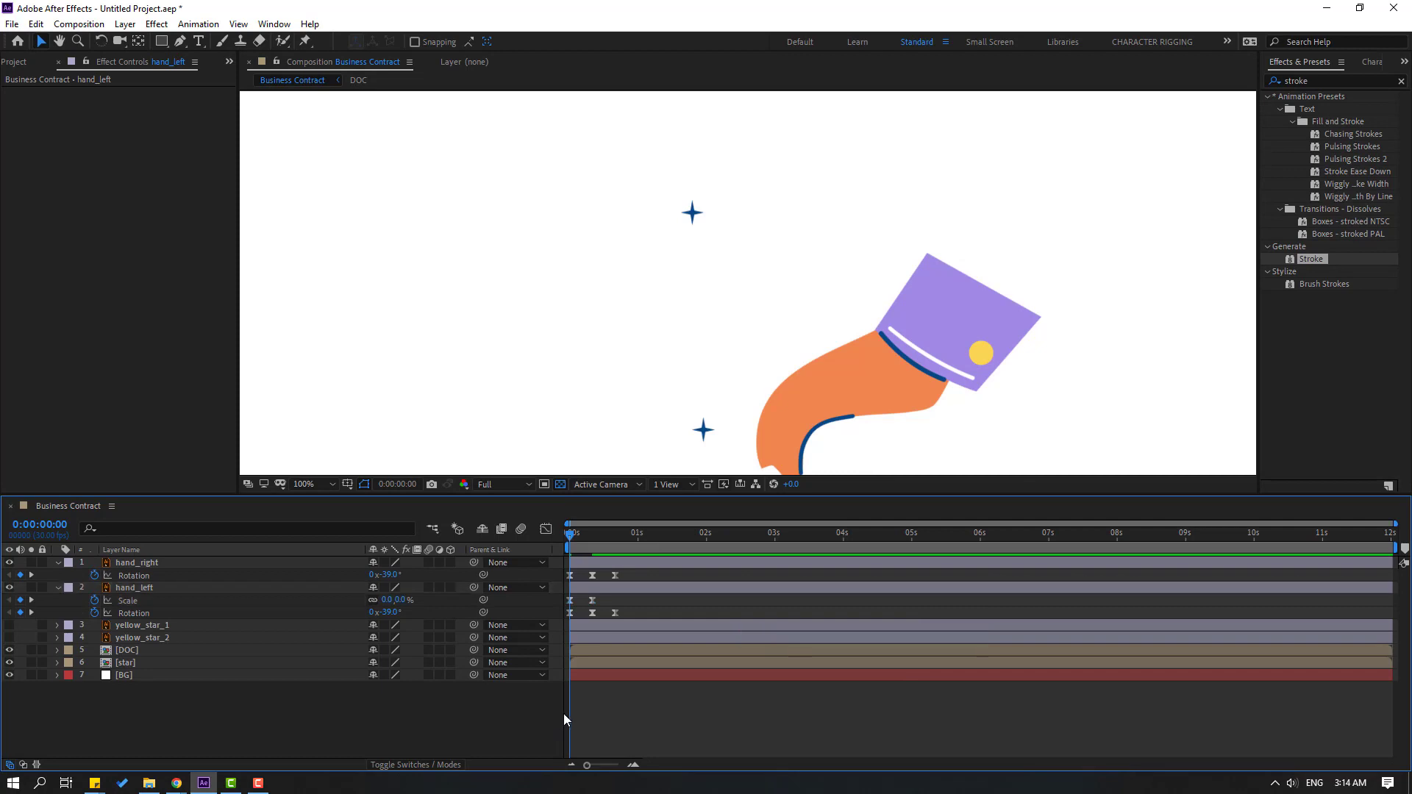
- Preview the pop-in and park the playhead at frame 4, where both hands meet
key(space)
key(space)
drag(615, 600, 553, 602)
click(187, 577)
key(space)
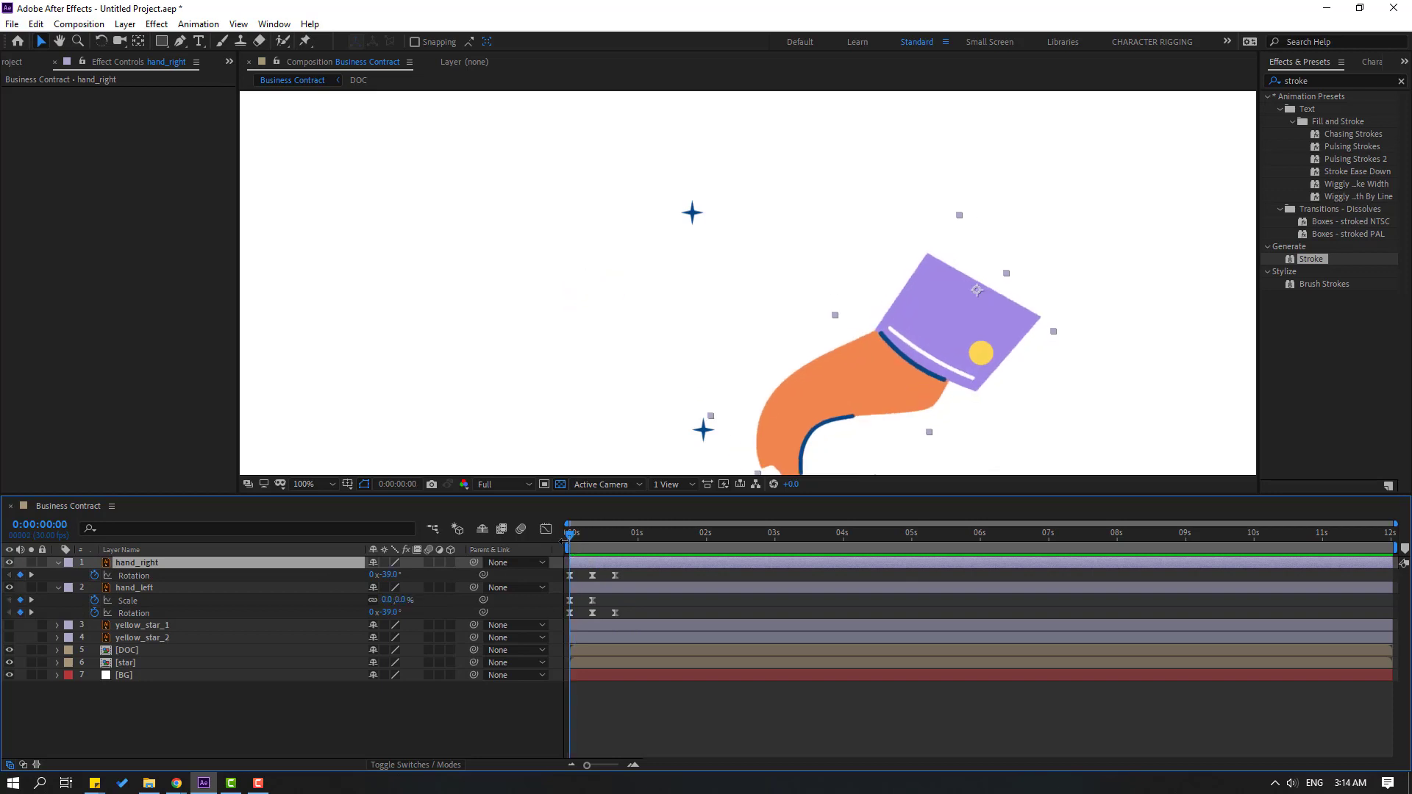
scroll(788, 302, down, 2)
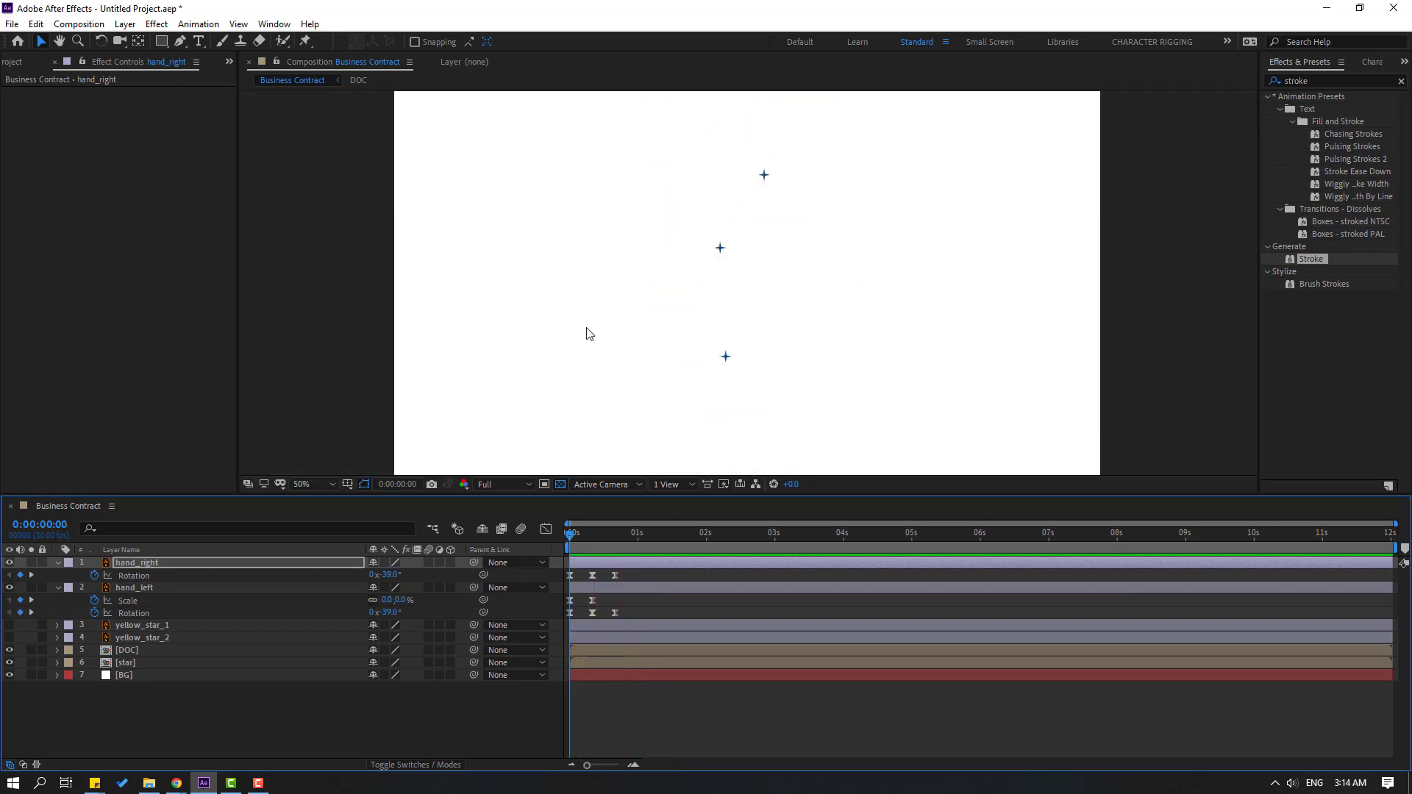
scroll(699, 409, up, 2)
key(space)
drag(574, 534, 592, 542)
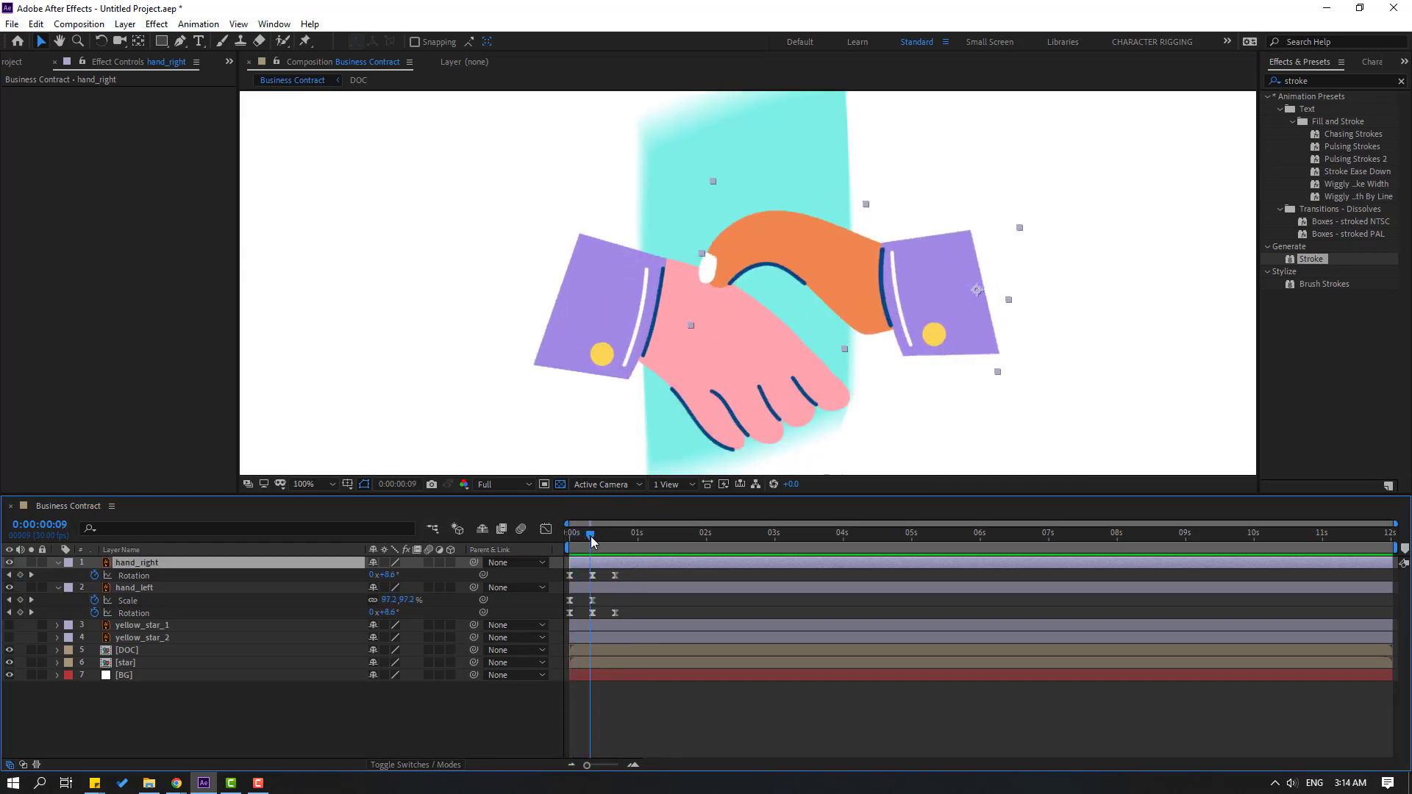
- Draw a six-point Pen shape patch over the clasped hands
click(273, 726)
click(180, 41)
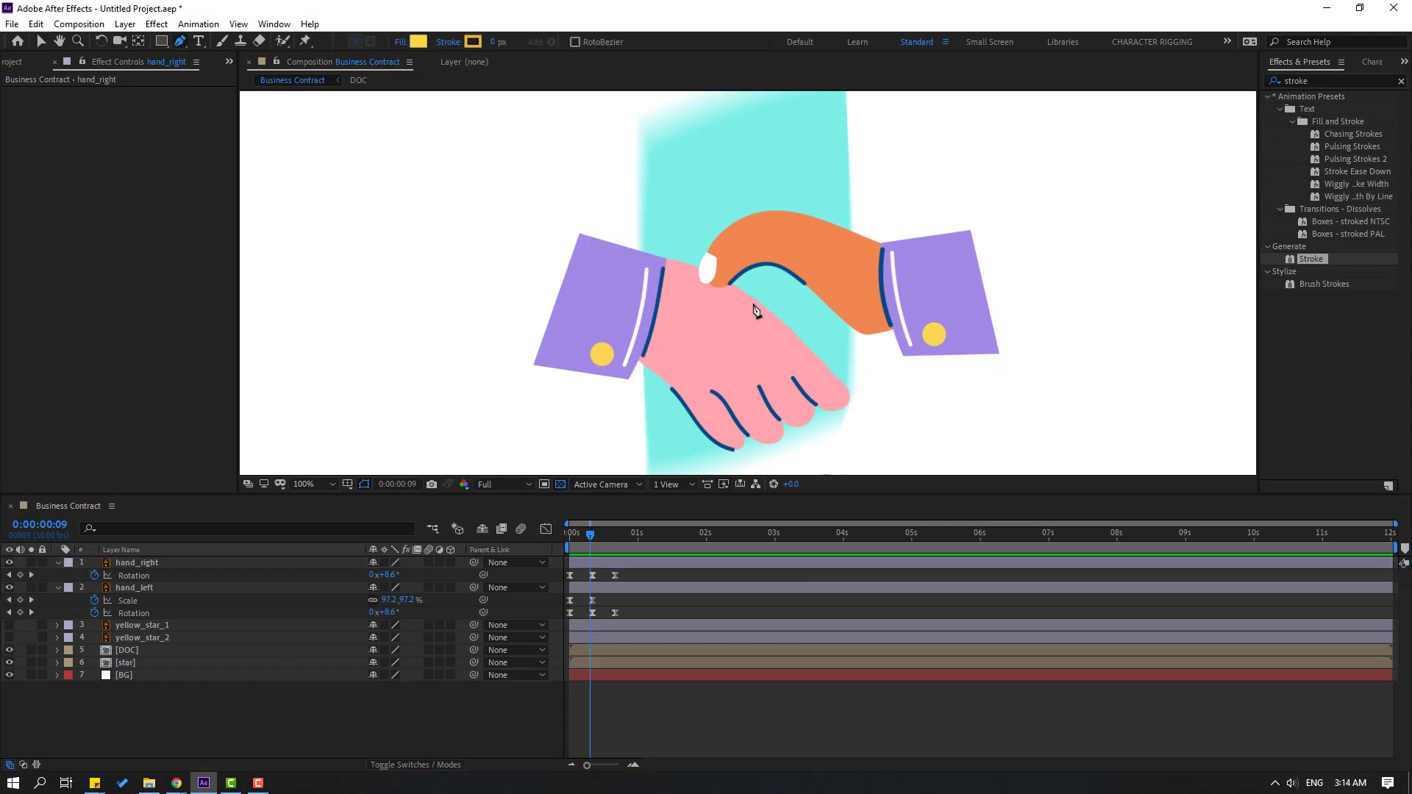
click(729, 277)
click(716, 332)
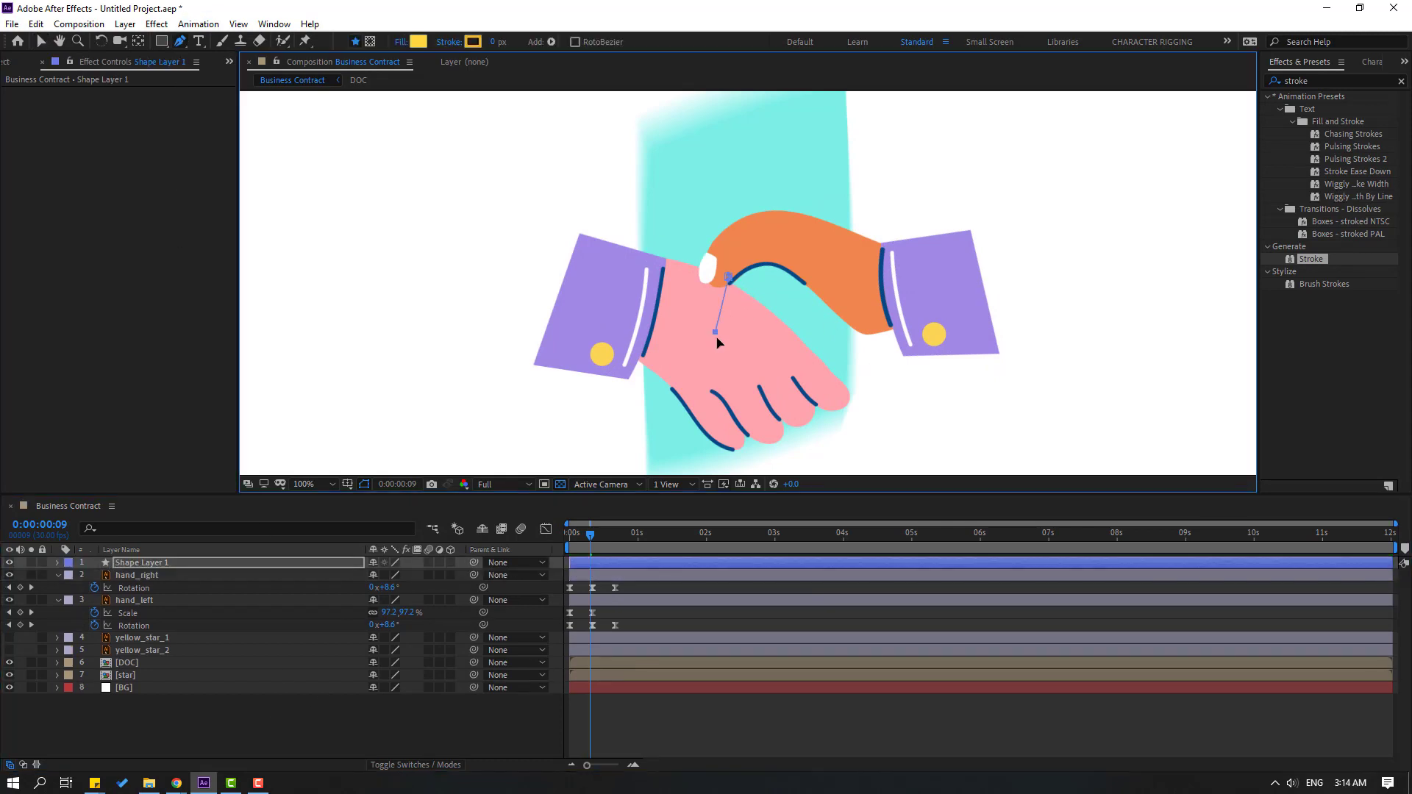
click(750, 378)
mouse_move(855, 364)
mouse_down()
mouse_move(882, 334)
mouse_move(871, 349)
mouse_up()
drag(847, 247, 834, 246)
drag(736, 248, 728, 266)
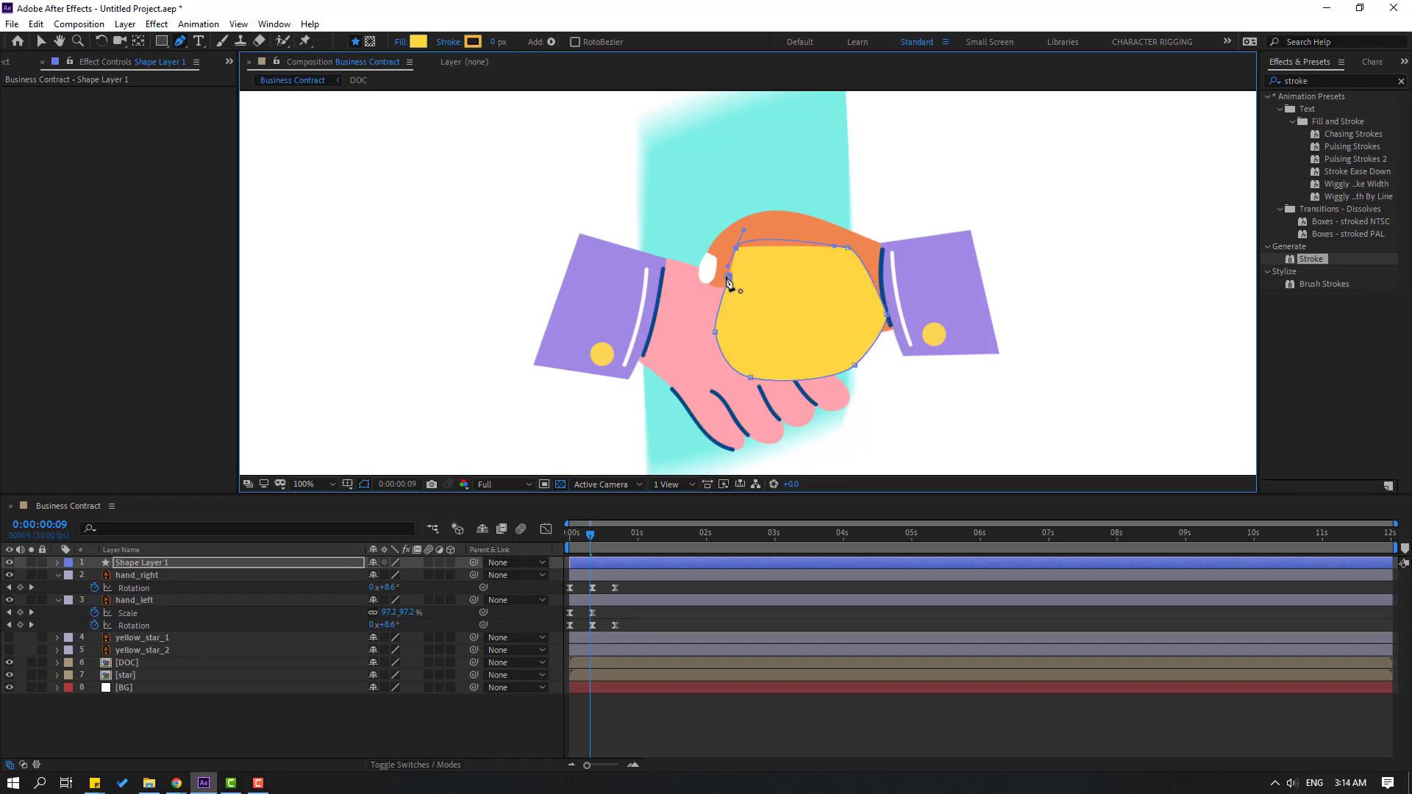
click(41, 42)
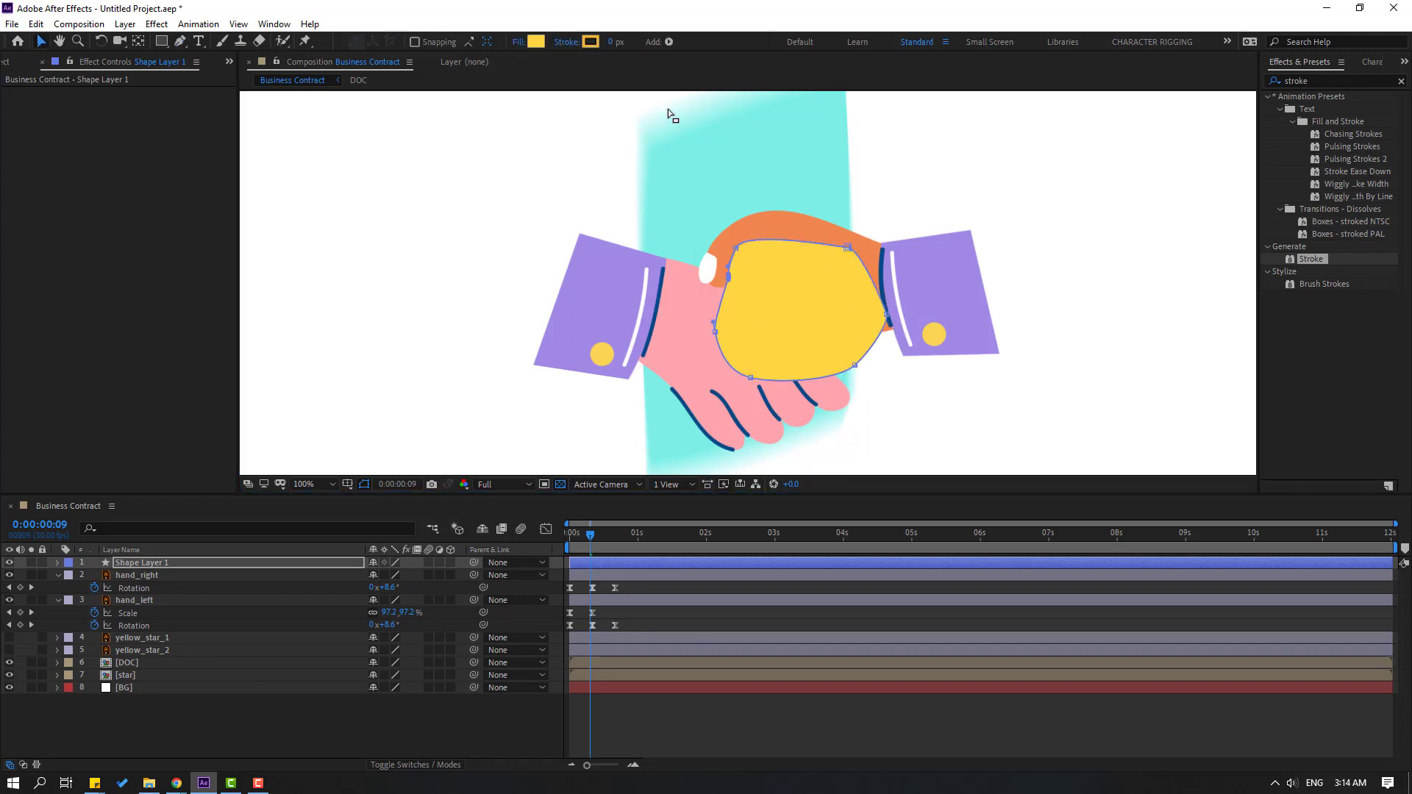
- Fill the patch with the right hand's orange and nudge its top-left vertex
click(534, 42)
click(836, 584)
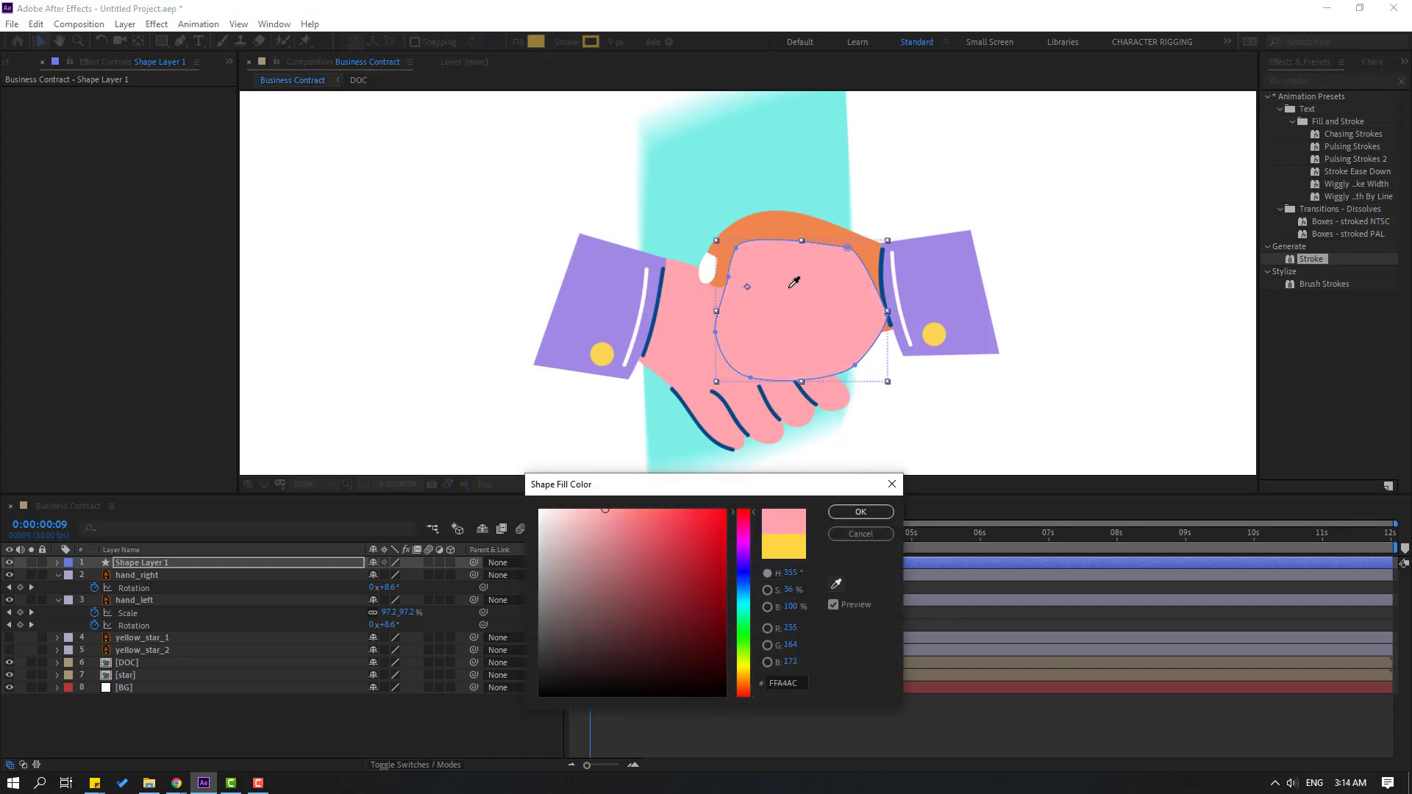
click(799, 225)
click(860, 513)
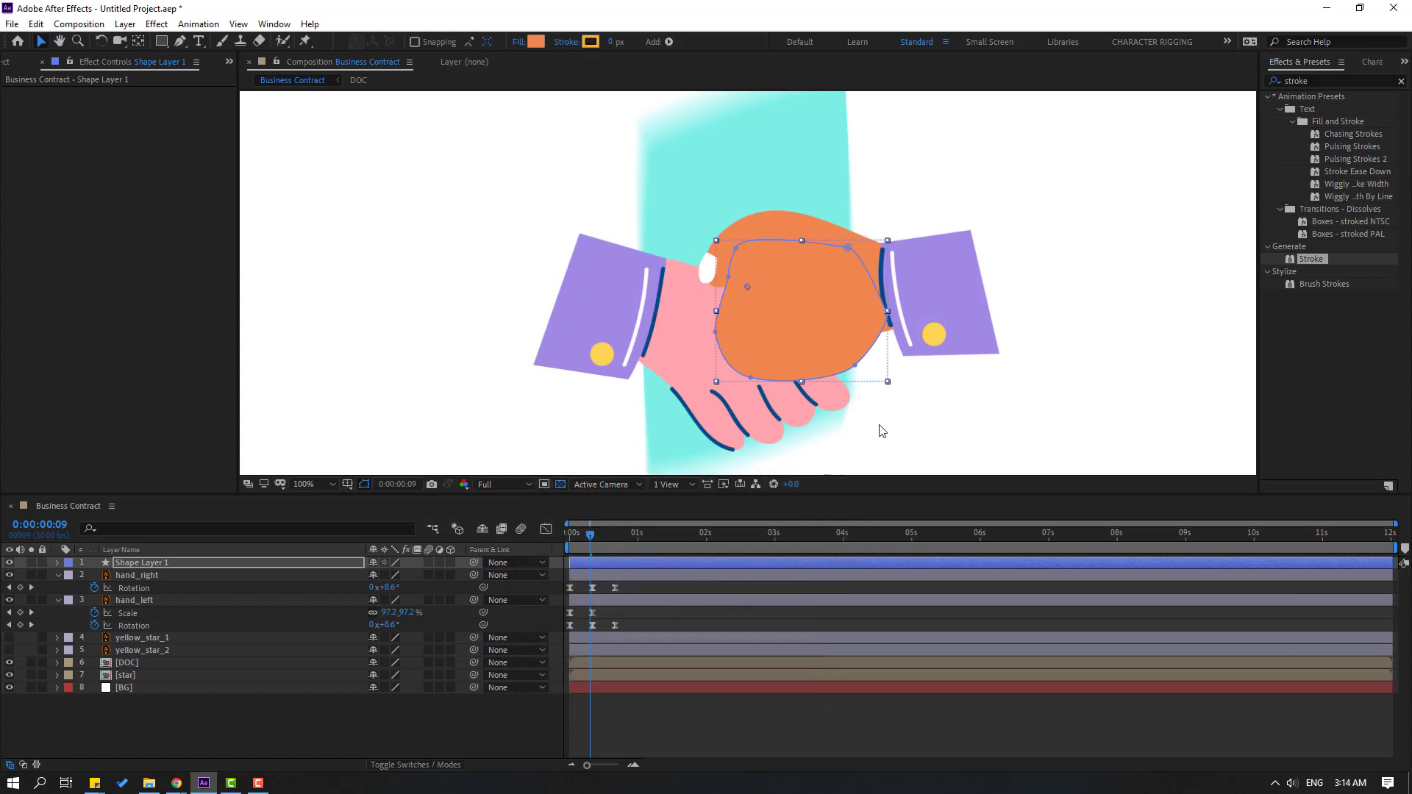
click(728, 284)
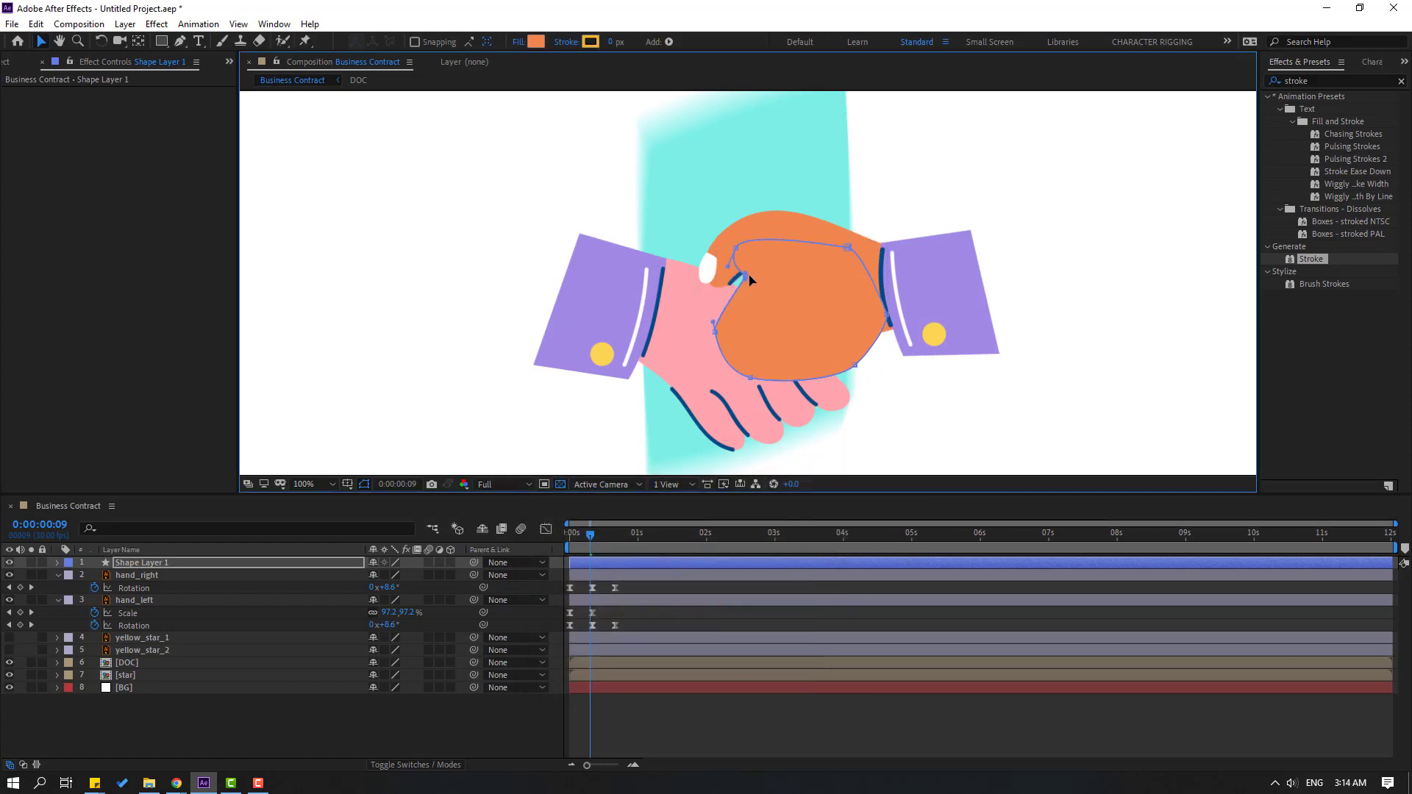
mouse_move(732, 257)
mouse_down()
mouse_move(743, 250)
mouse_move(730, 270)
mouse_up()
- Move Shape Layer 1 below hand_left and parent it to hand_right, previewing the result
click(165, 563)
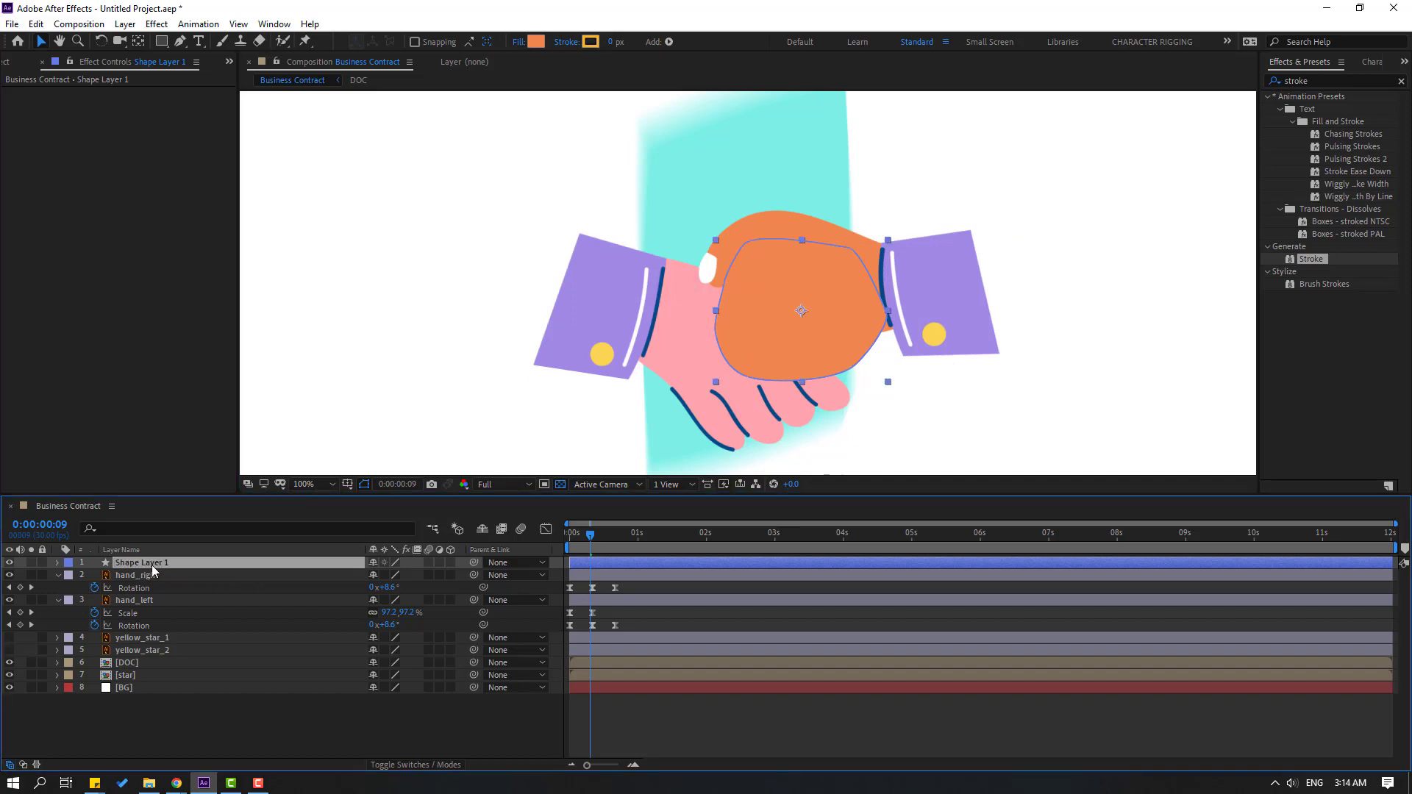
drag(180, 563, 193, 587)
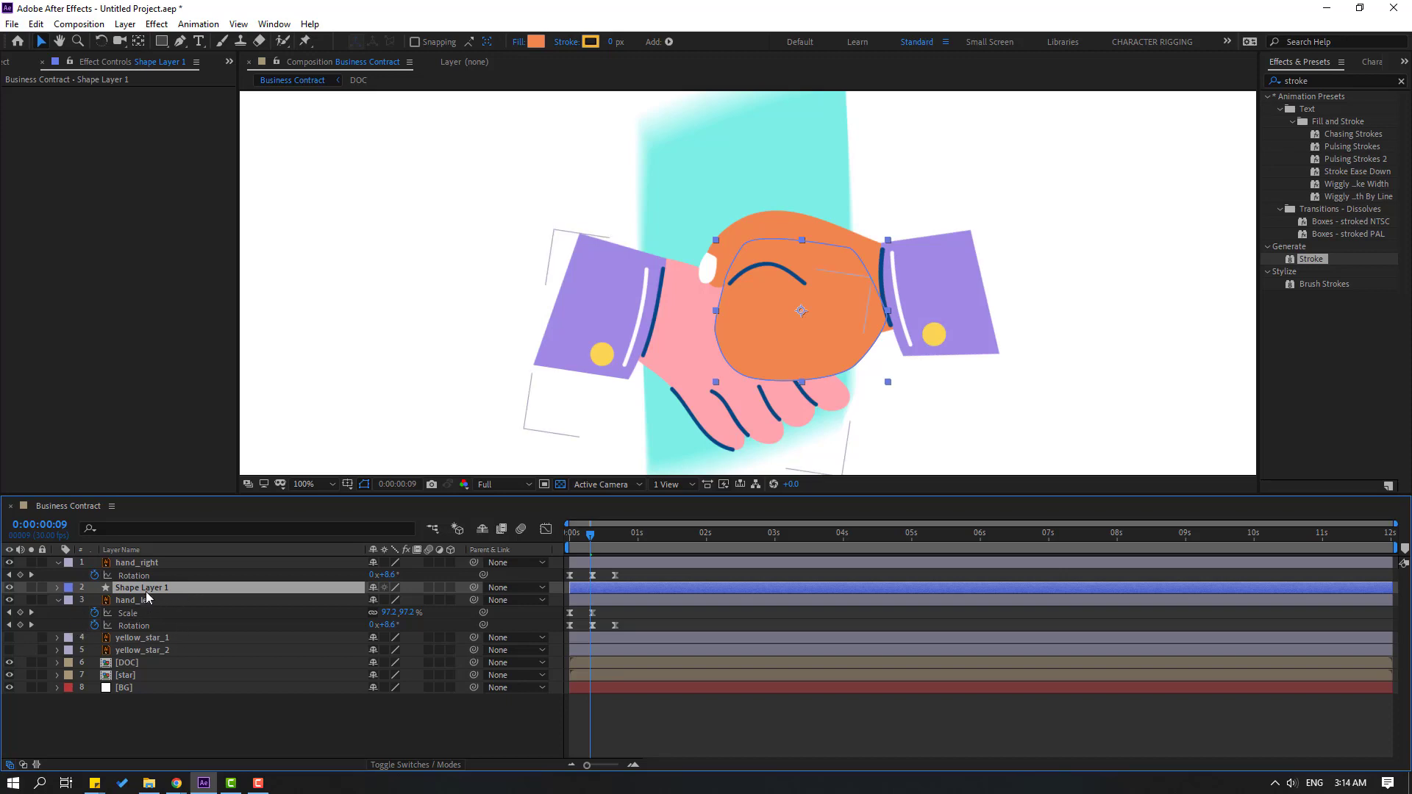
drag(145, 587, 212, 619)
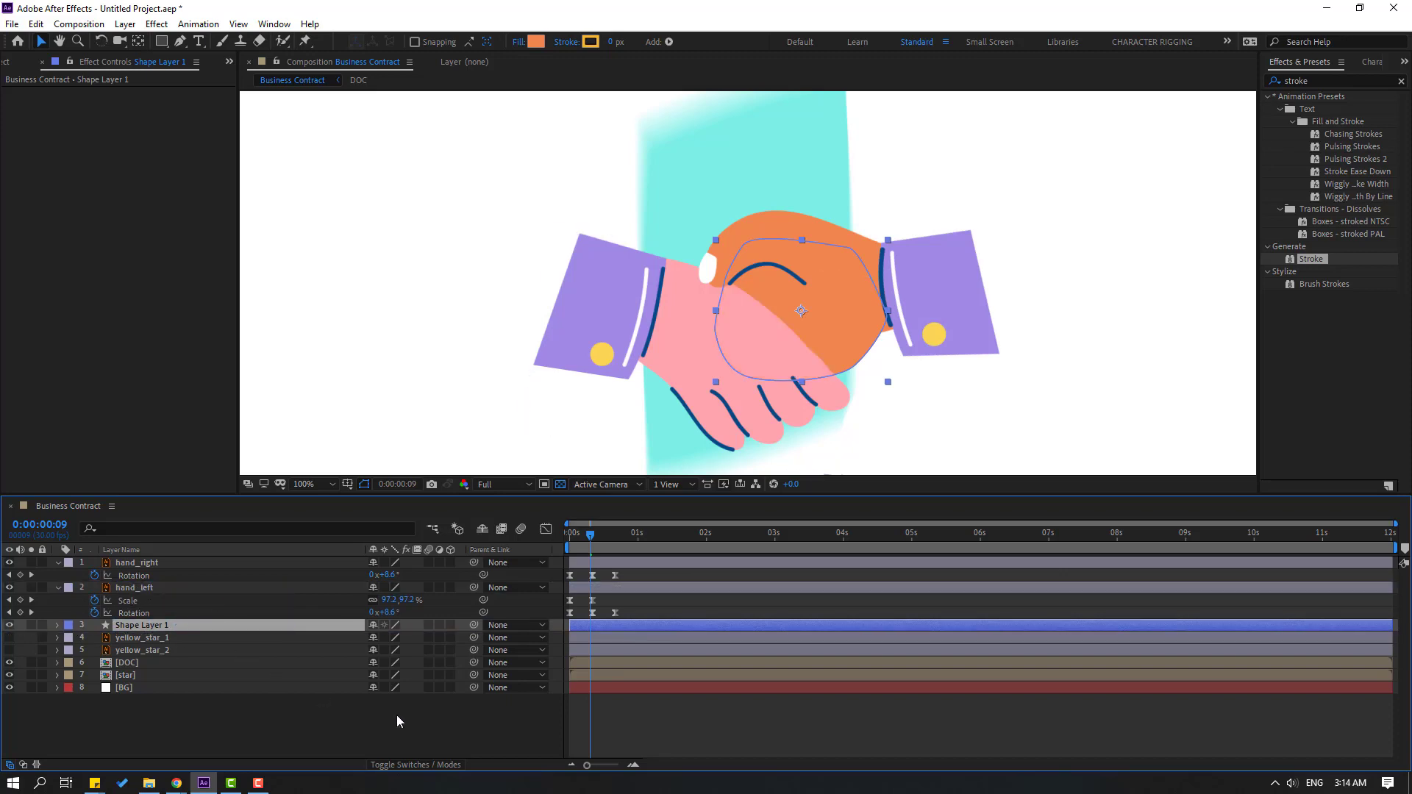
key(space)
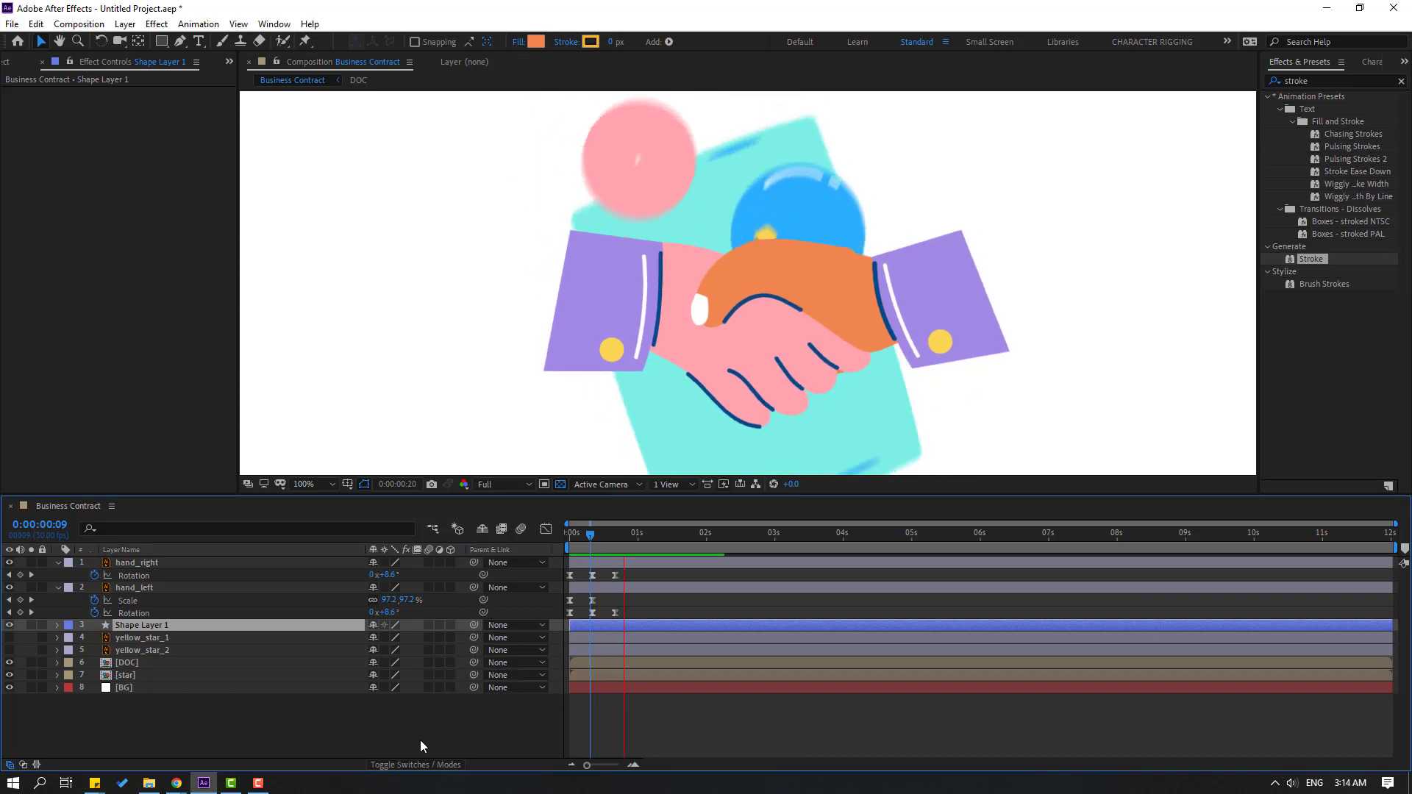
key(space)
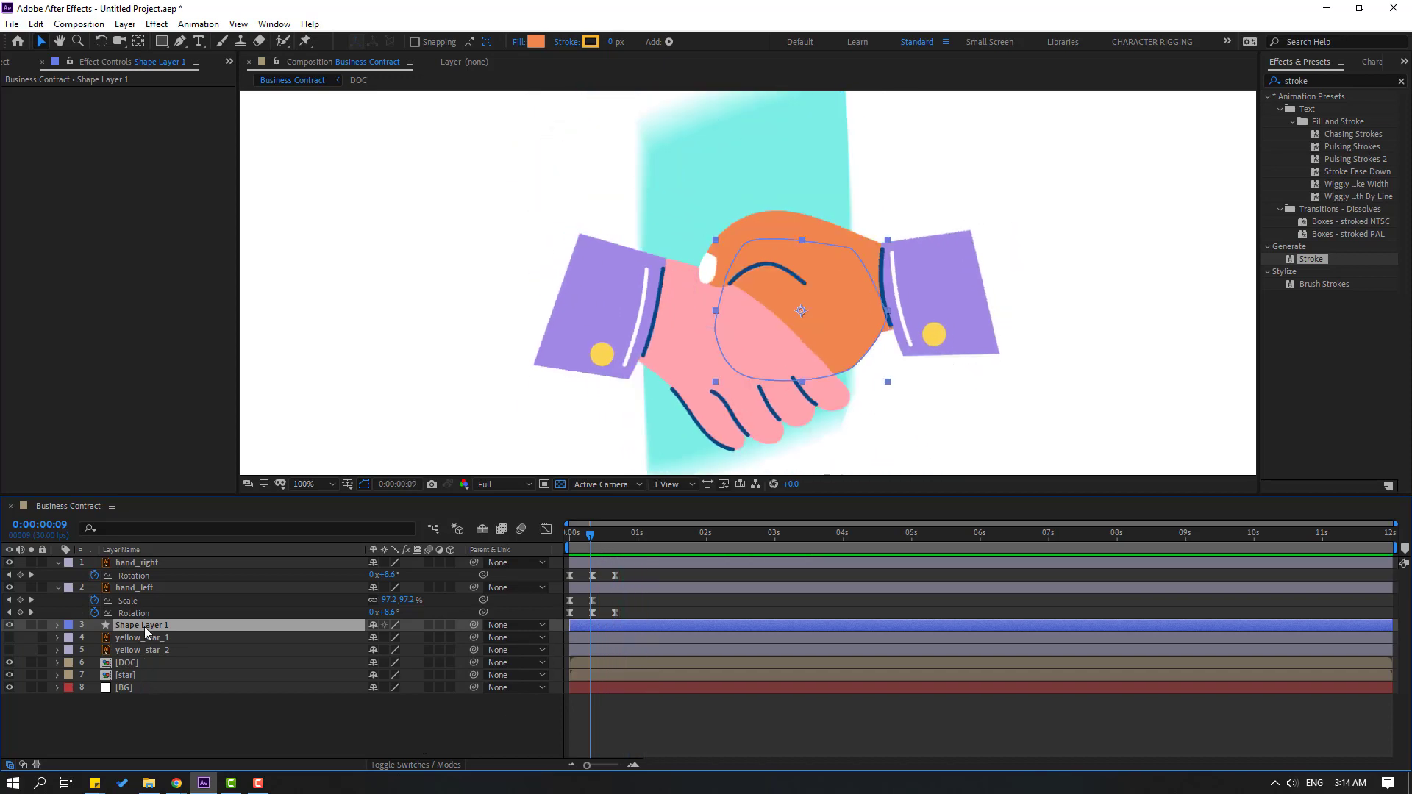
drag(385, 624, 141, 569)
key(space)
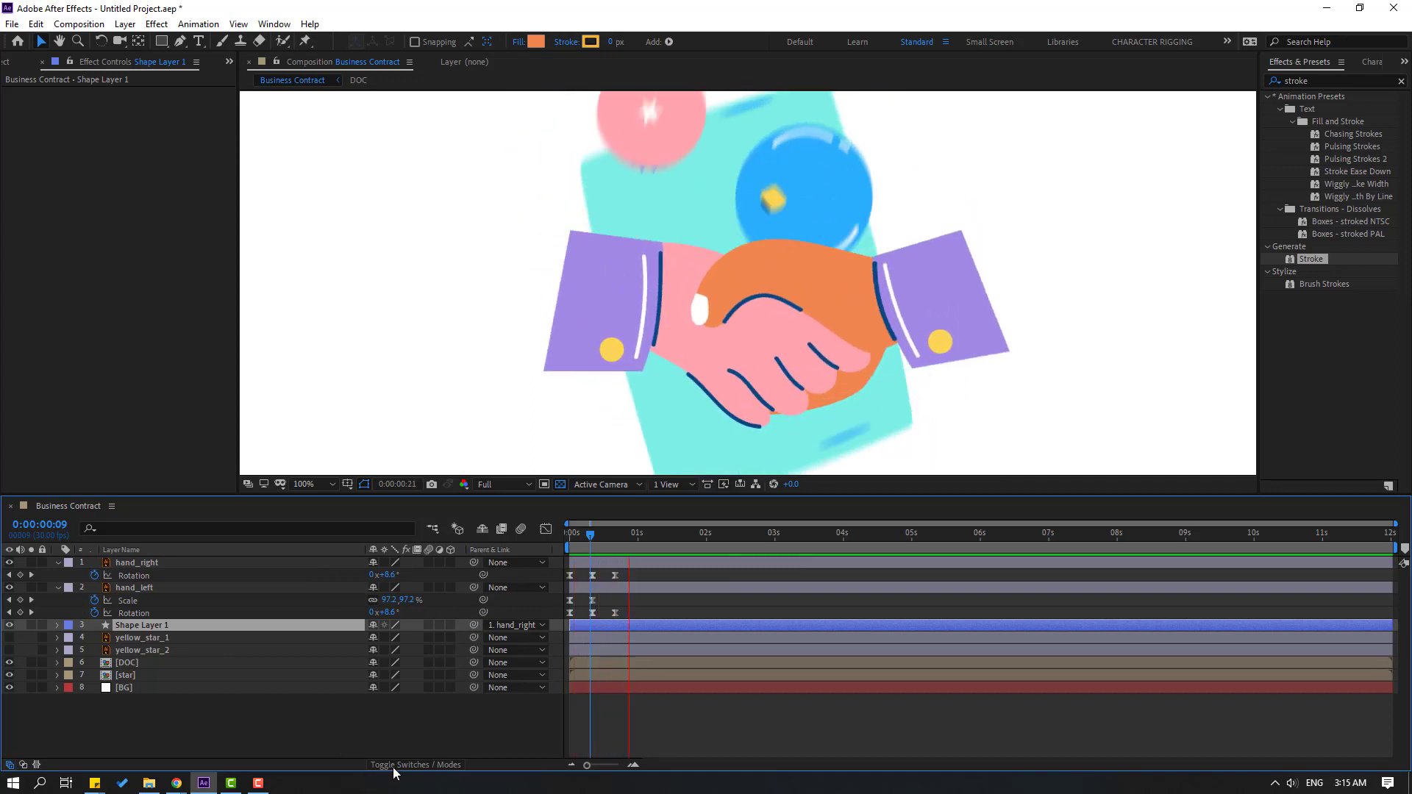
- At frame 5, zoom onto the orange hand and reshape the patch's bottom and side edges
key(space)
drag(601, 535, 581, 535)
key(period)
key(h)
drag(960, 377, 687, 293)
key(v)
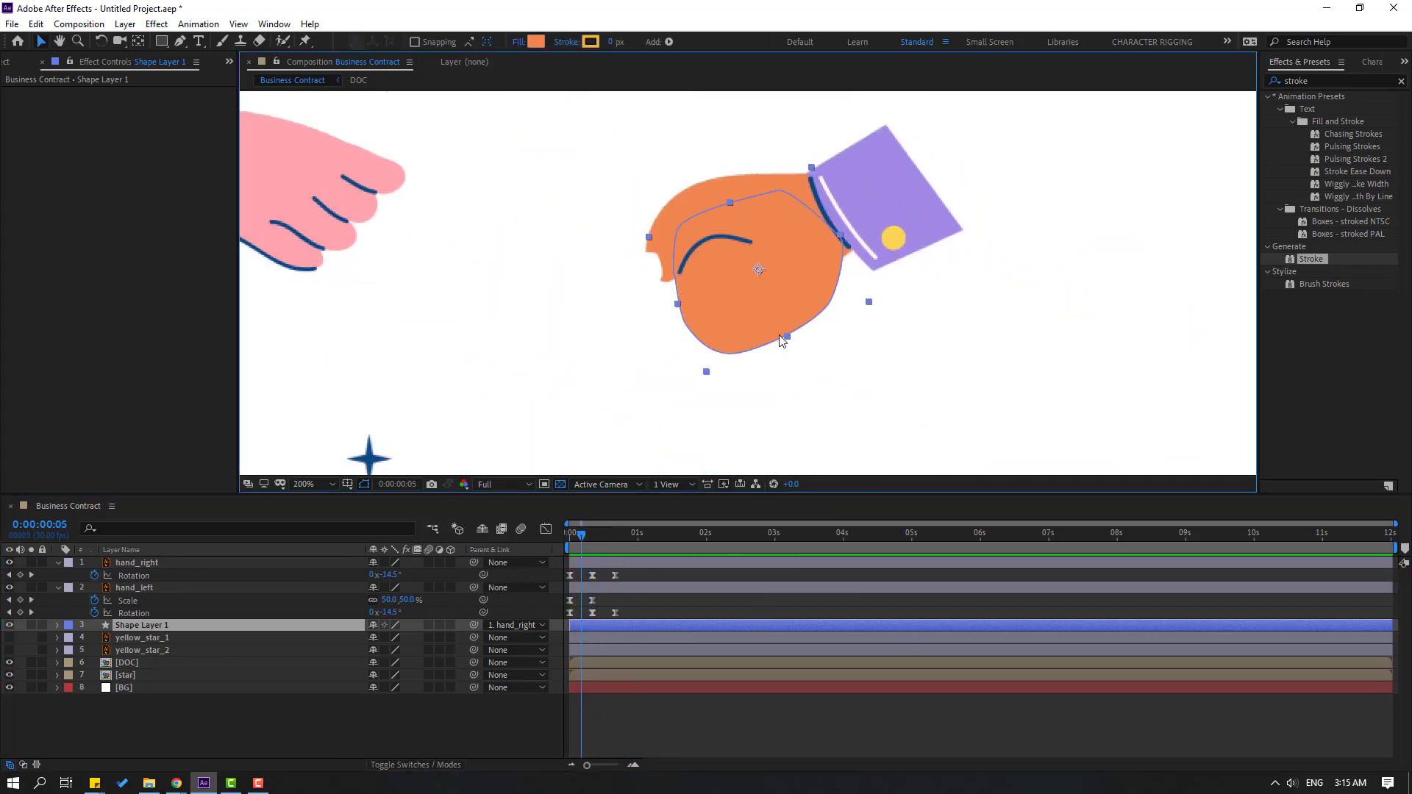
click(148, 624)
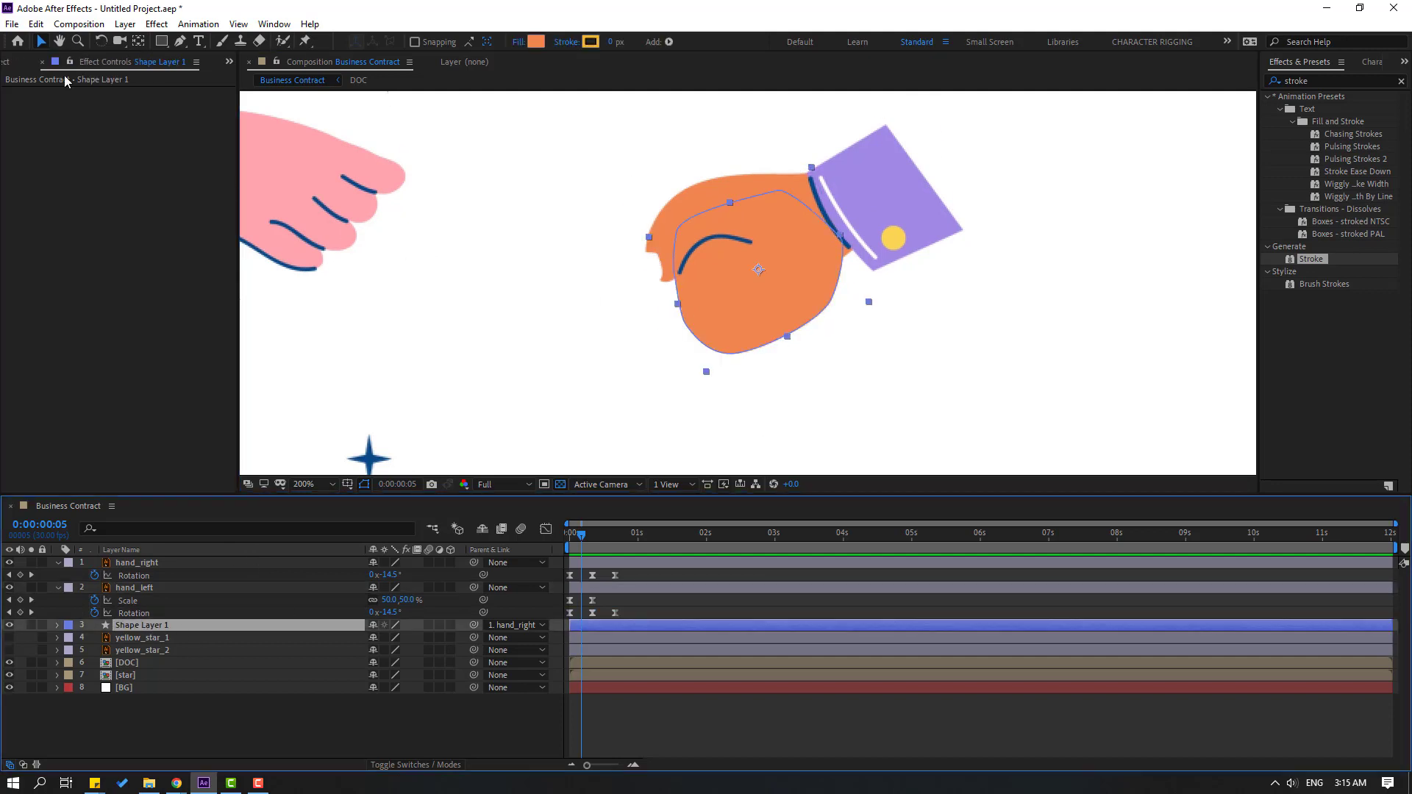
click(180, 41)
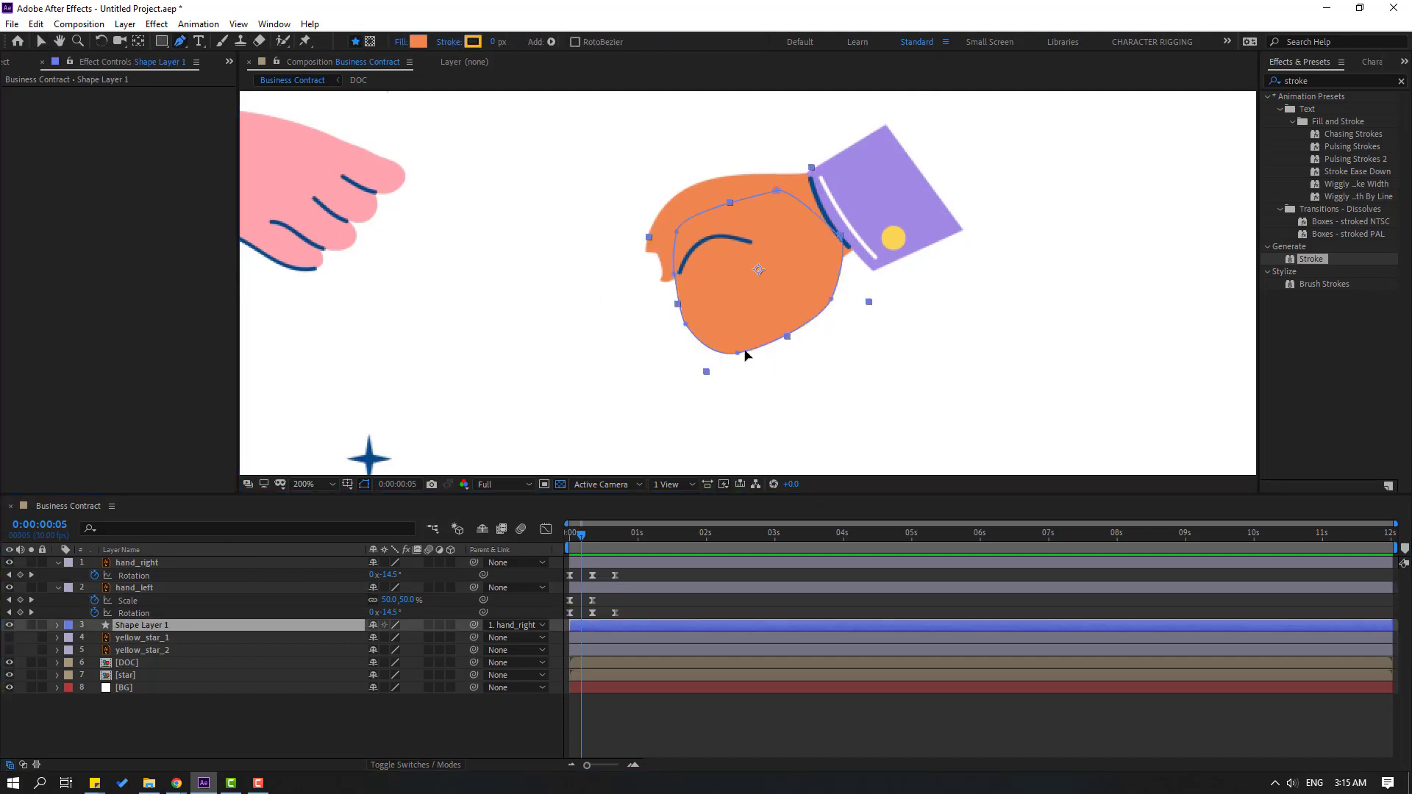
drag(736, 354, 750, 318)
drag(677, 276, 674, 288)
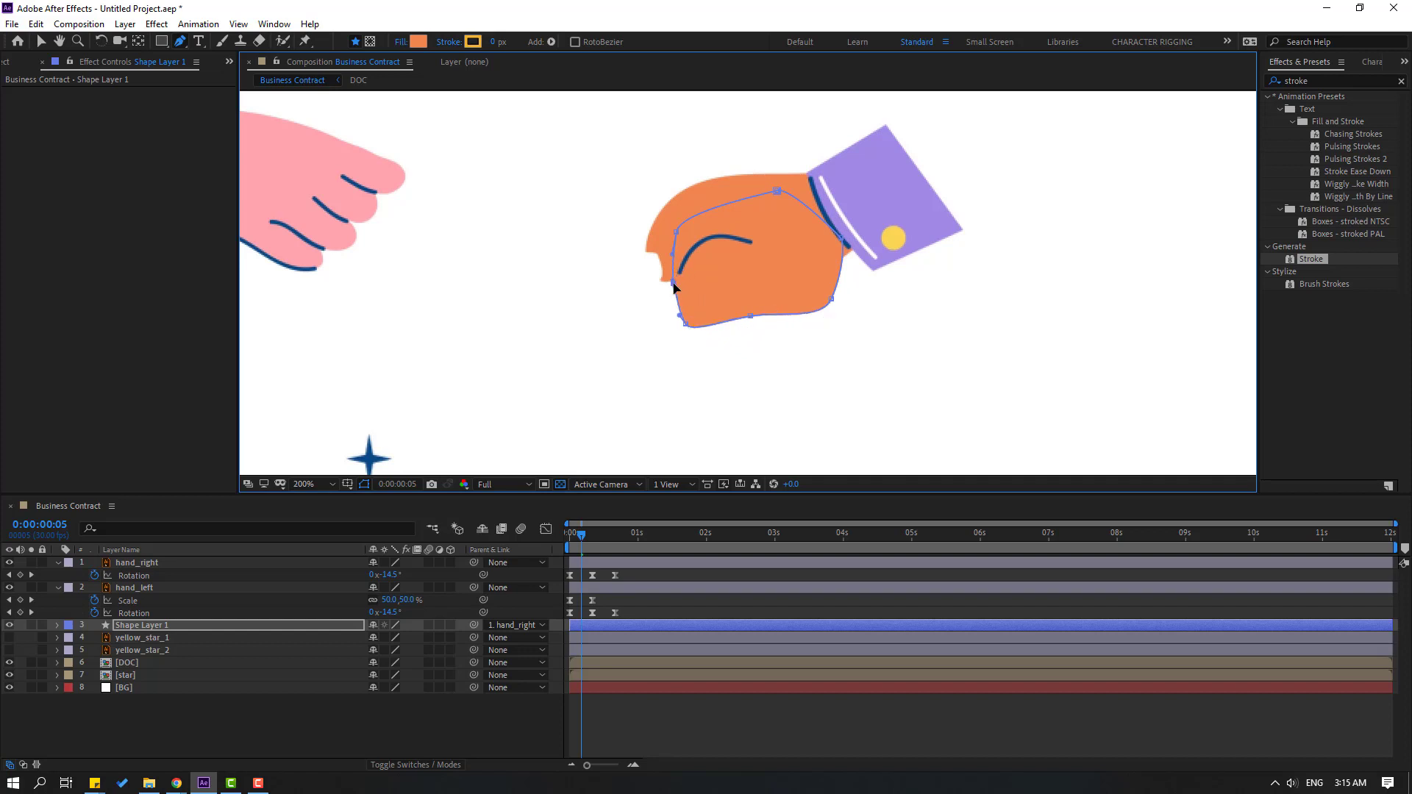
drag(751, 318, 753, 303)
drag(691, 336, 678, 350)
click(662, 284)
drag(689, 317, 680, 307)
drag(831, 302, 853, 273)
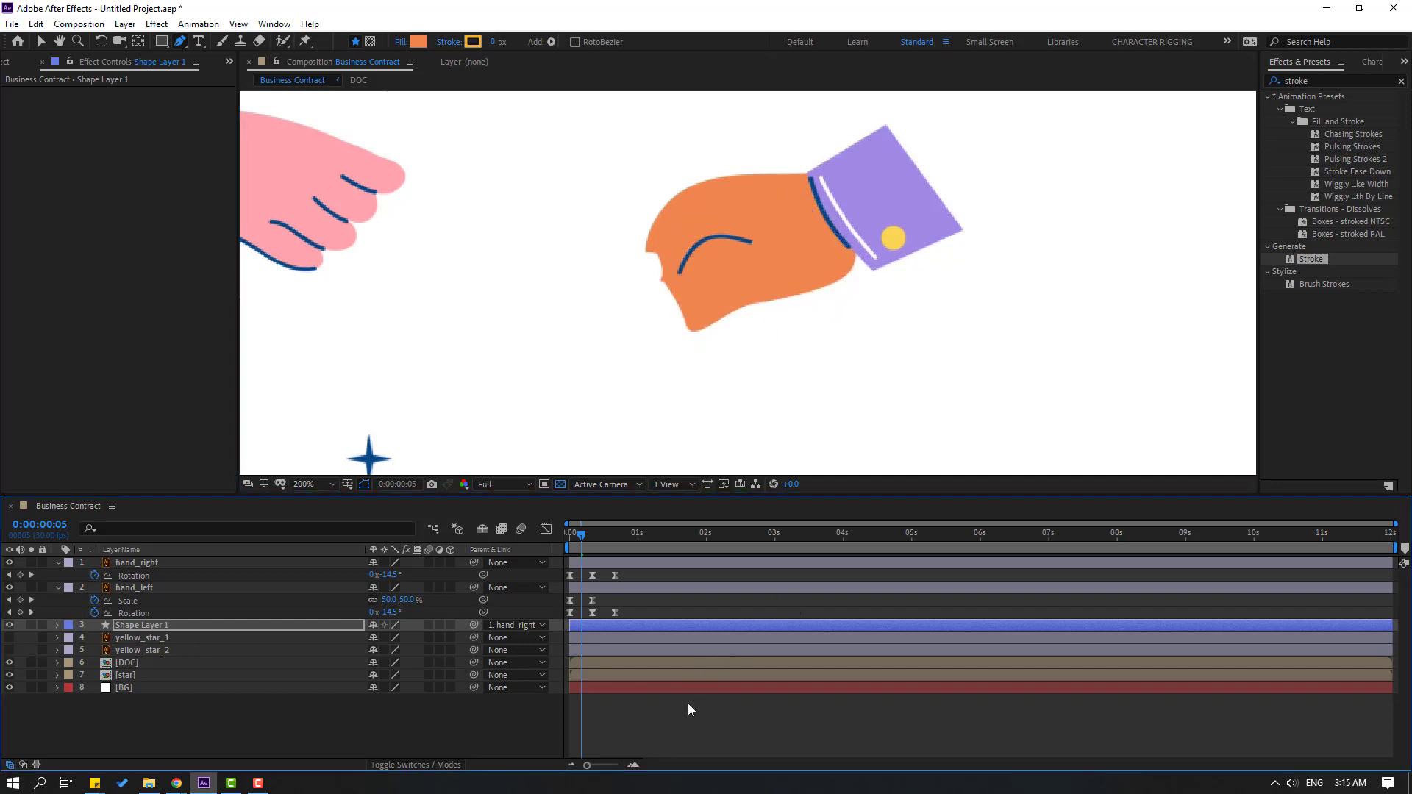
- Preview the patch, pull its left point outward, and recheck the animation
click(687, 703)
key(space)
scroll(611, 360, down, 4)
scroll(593, 368, up, 2)
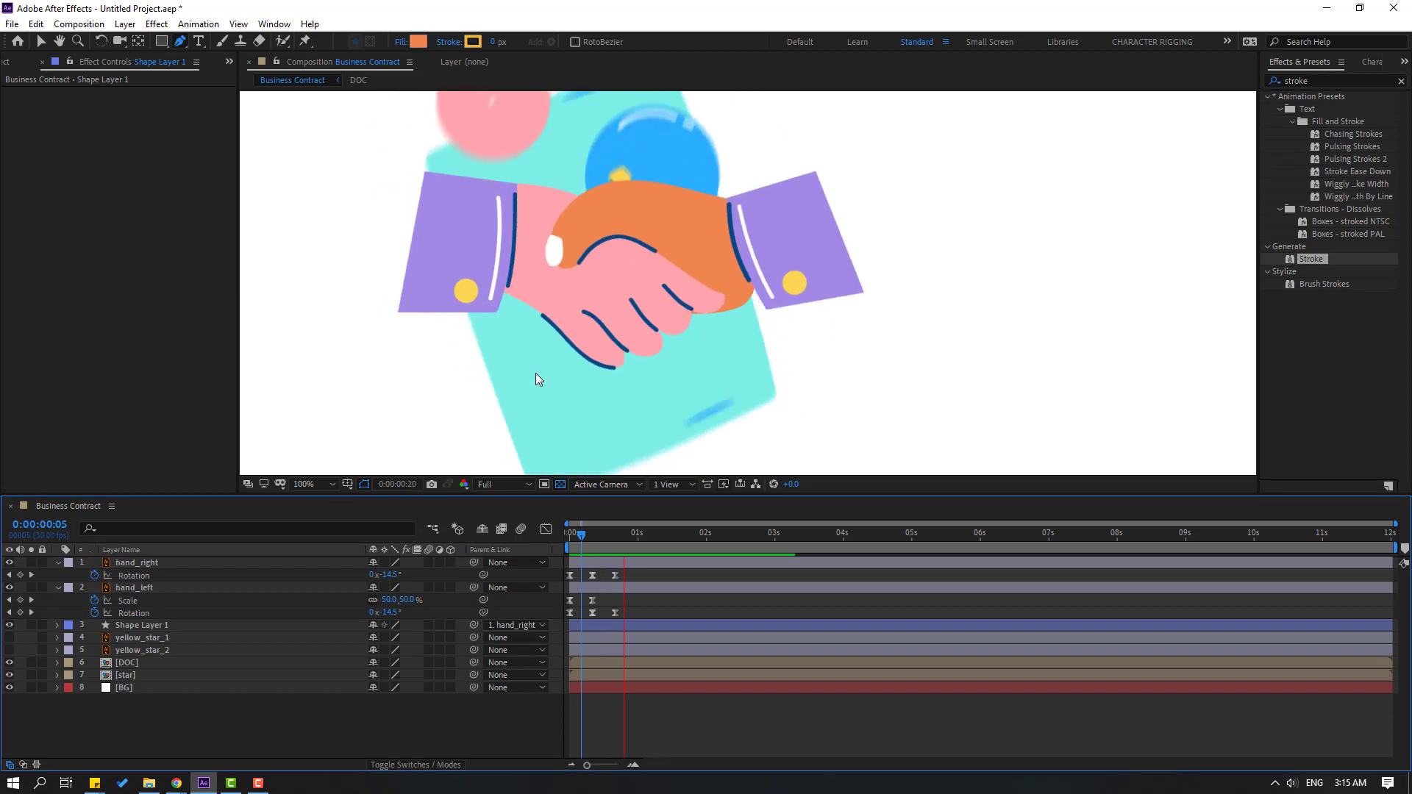
scroll(756, 353, up, 4)
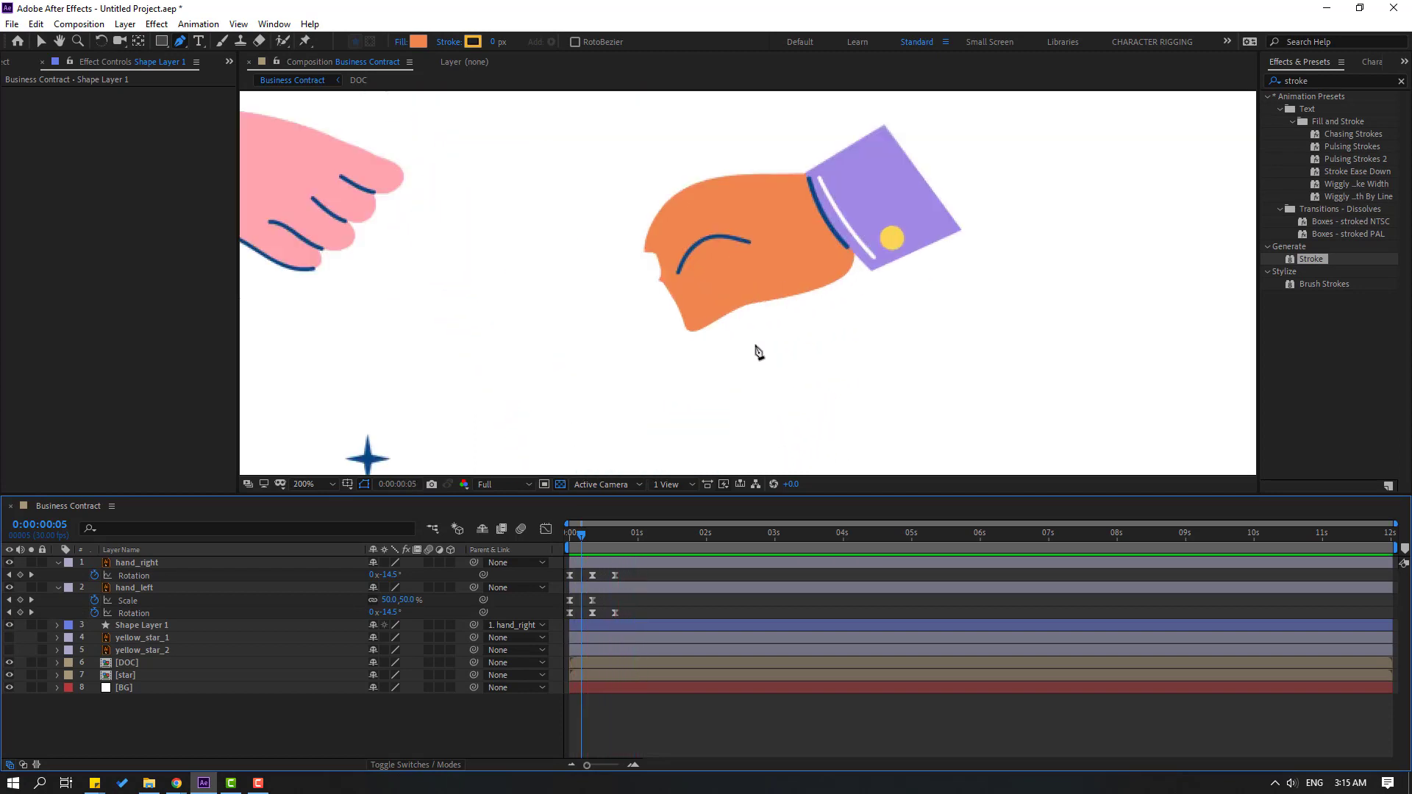
click(143, 626)
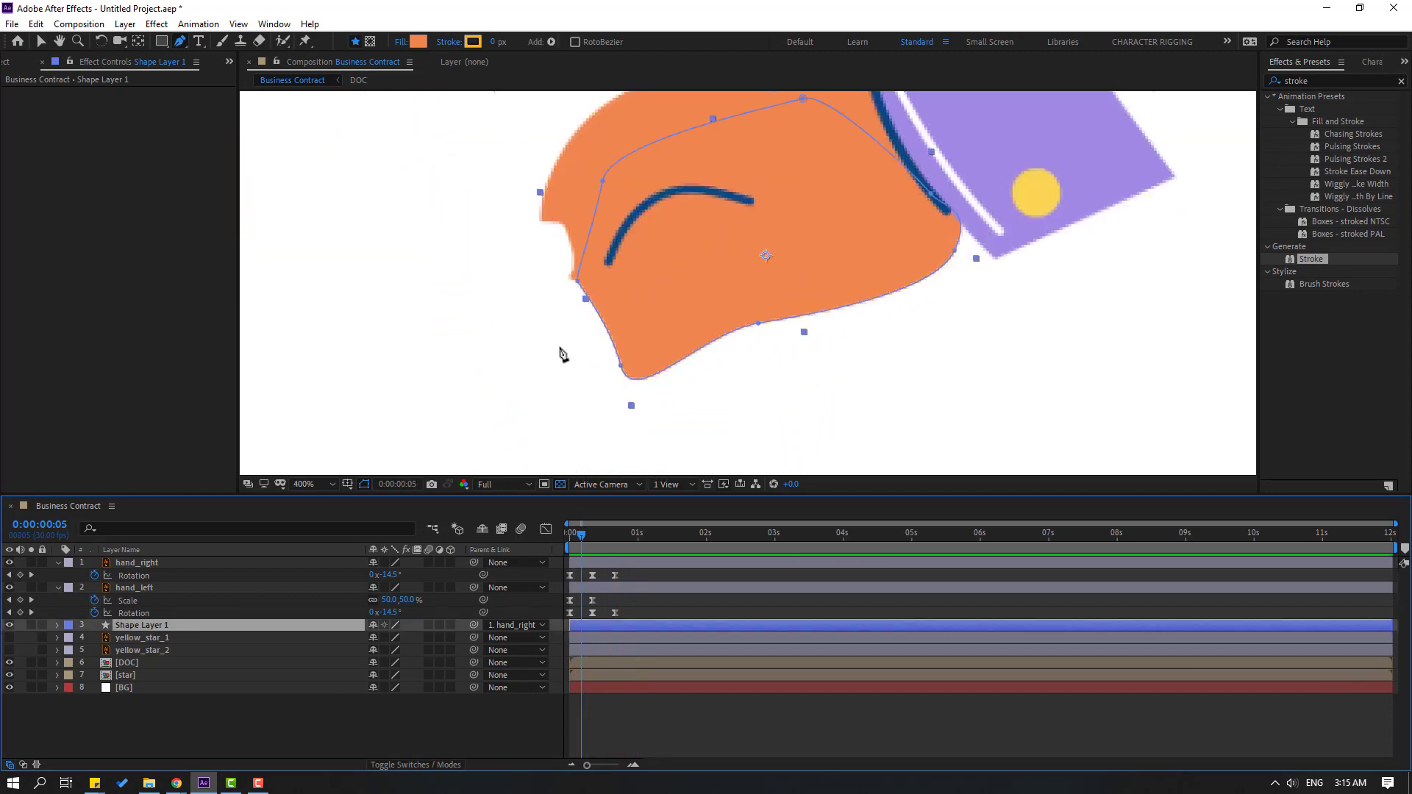
drag(579, 283, 580, 331)
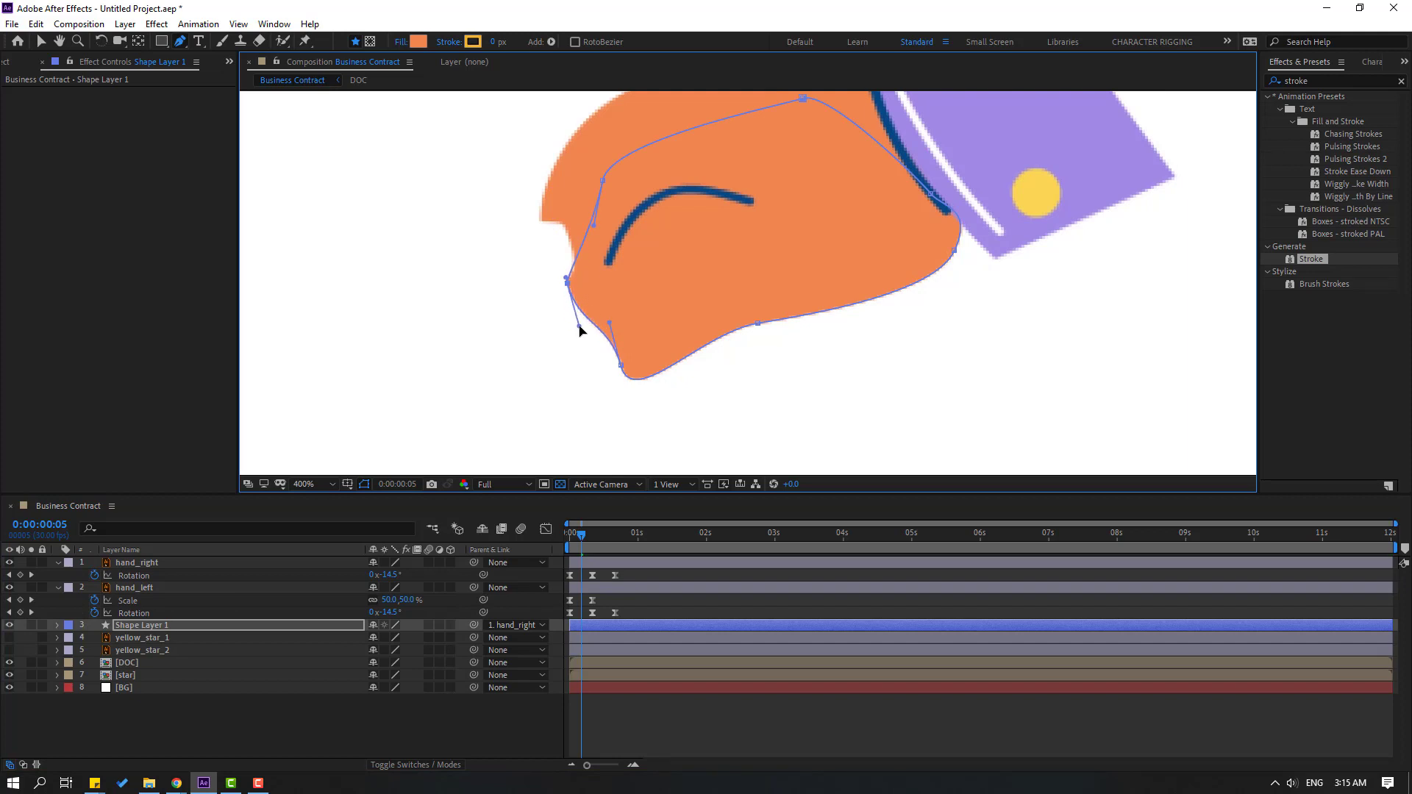
click(734, 725)
scroll(507, 331, down, 5)
key(space)
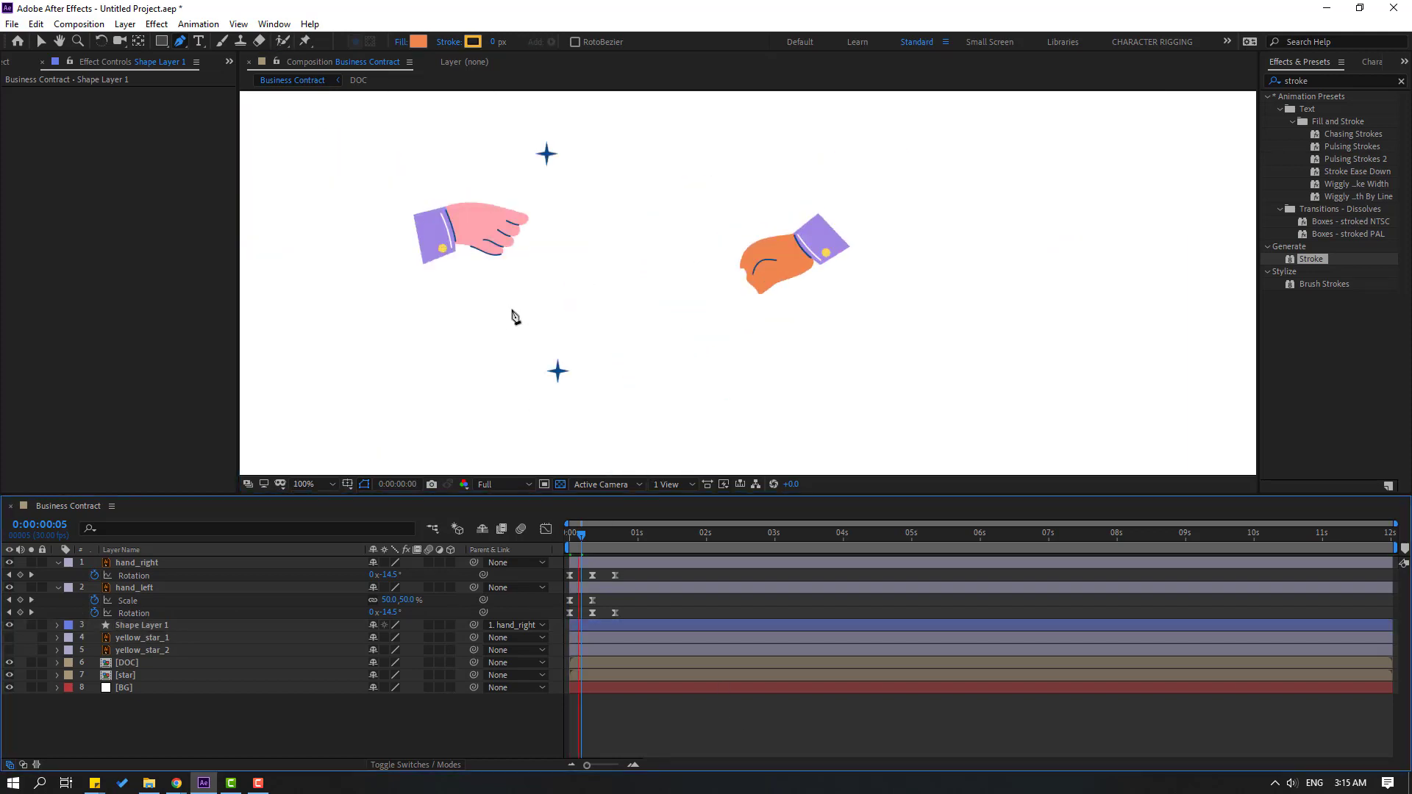
key(space)
scroll(610, 353, down, 2)
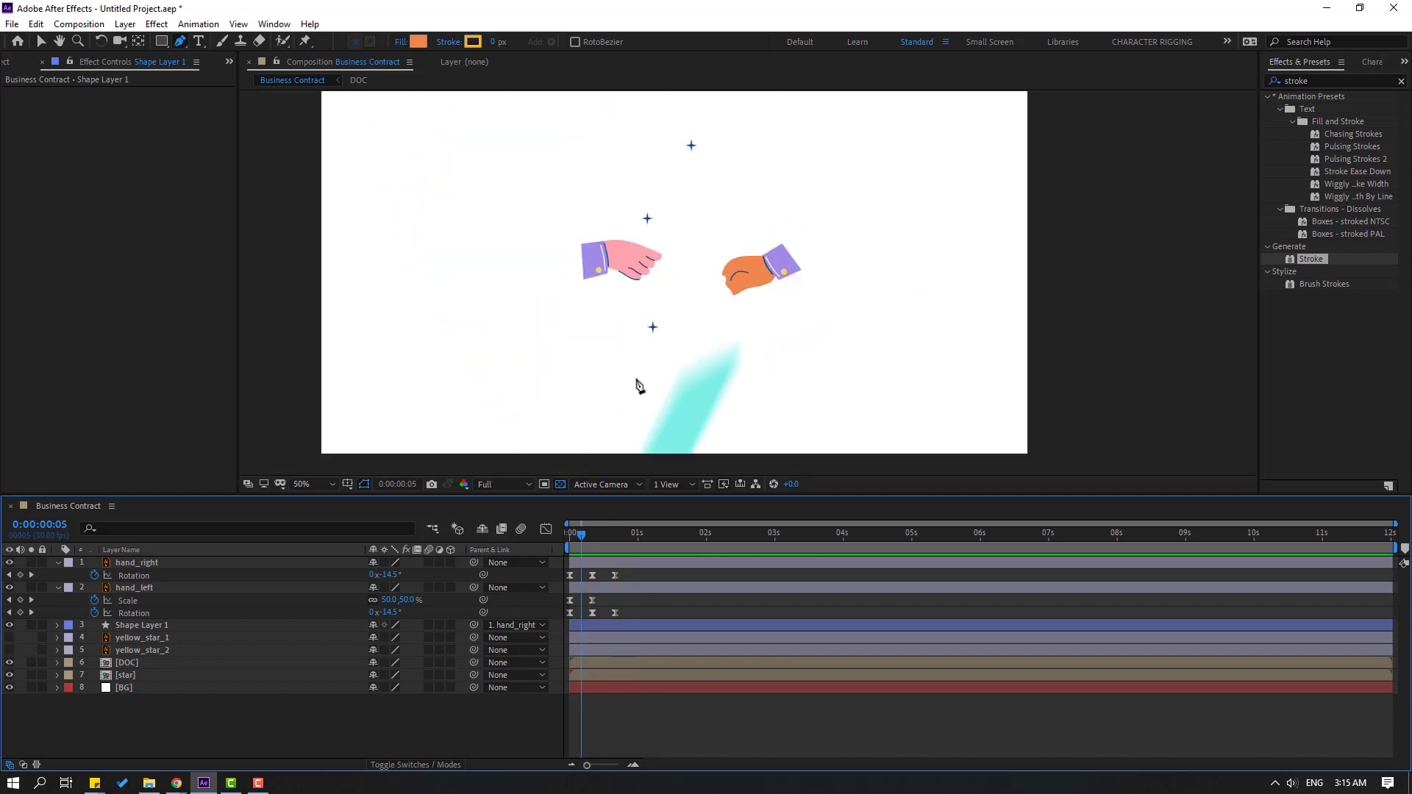
drag(596, 532, 583, 535)
scroll(671, 397, up, 2)
- Enable motion blur on hand_left, hand_right and Shape Layer 1, then preview
click(261, 599)
click(132, 589)
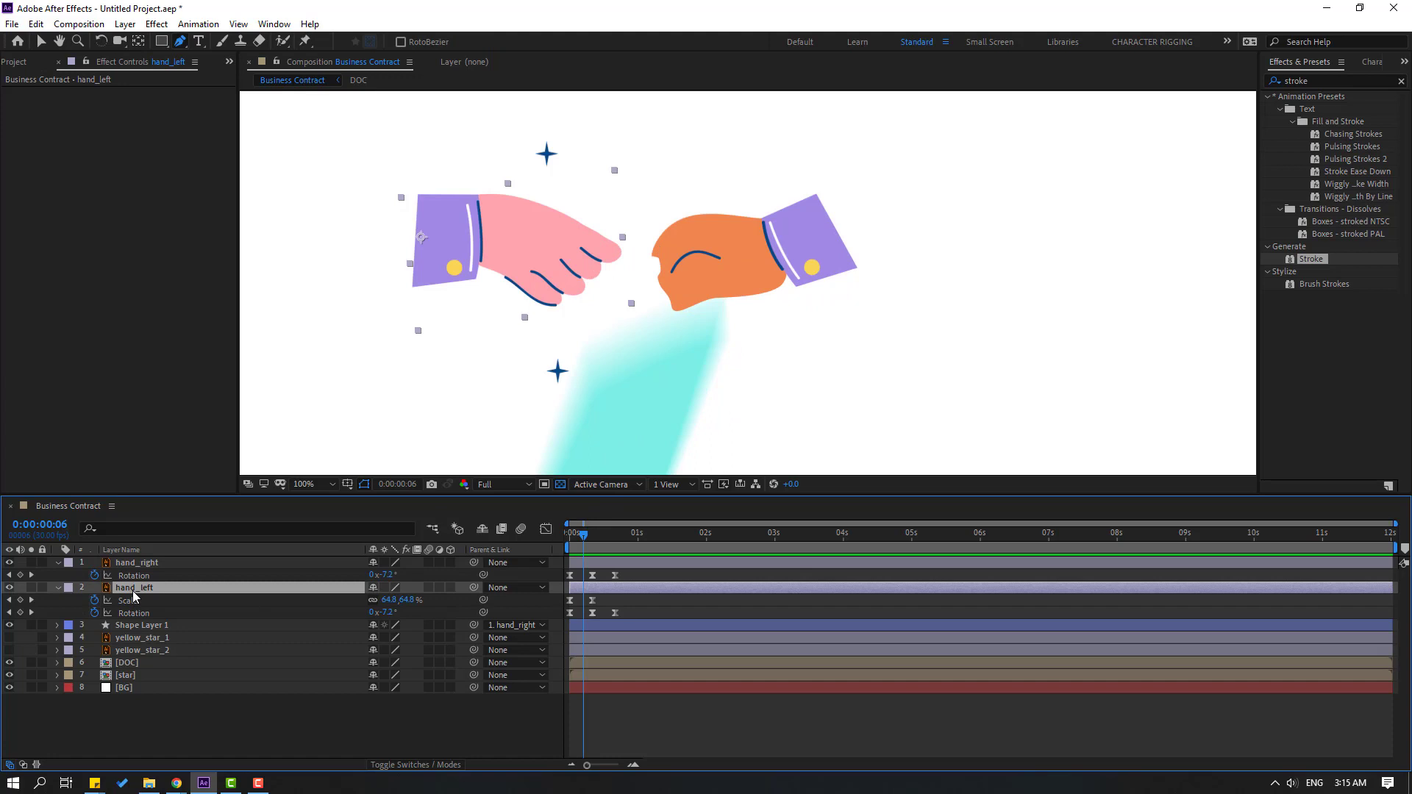
click(429, 587)
click(141, 562)
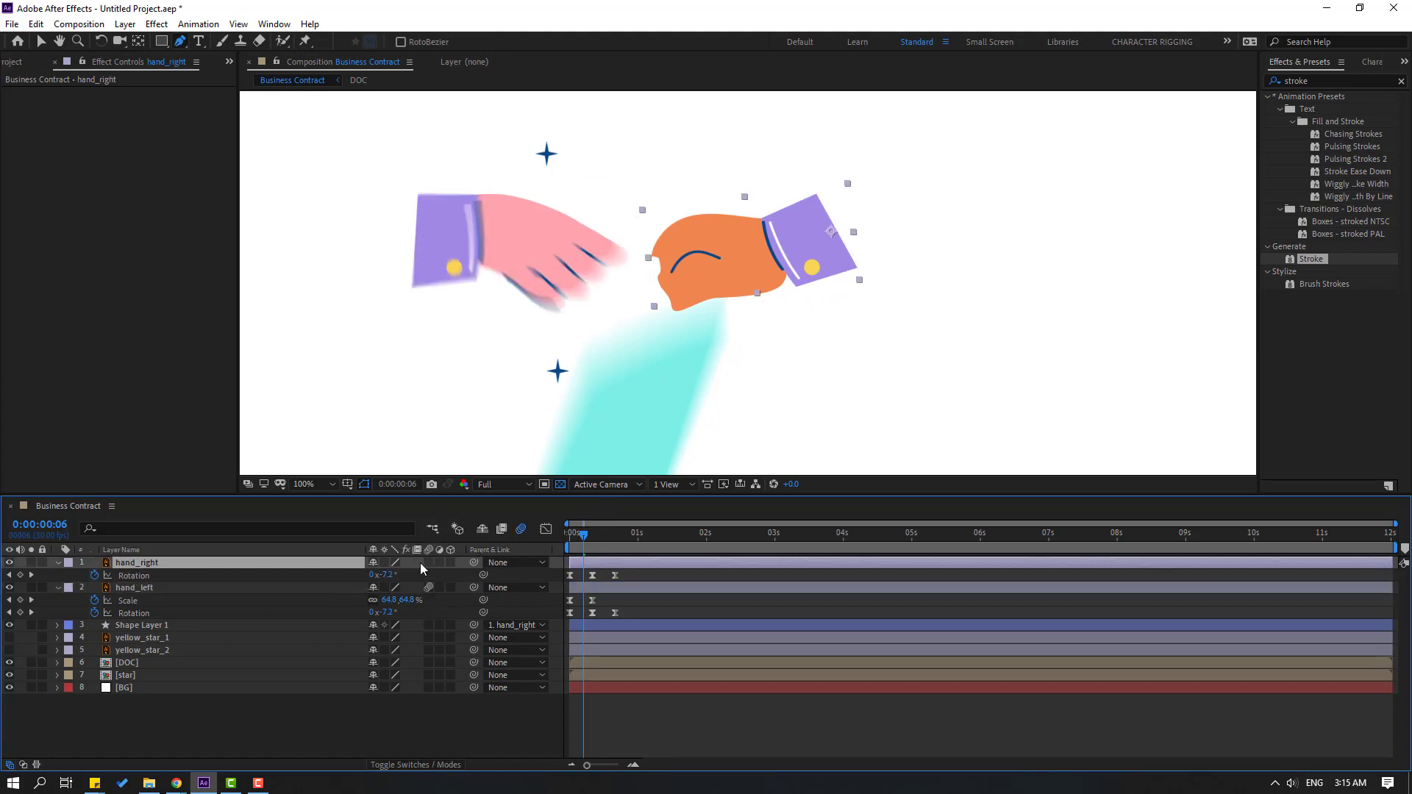
click(429, 563)
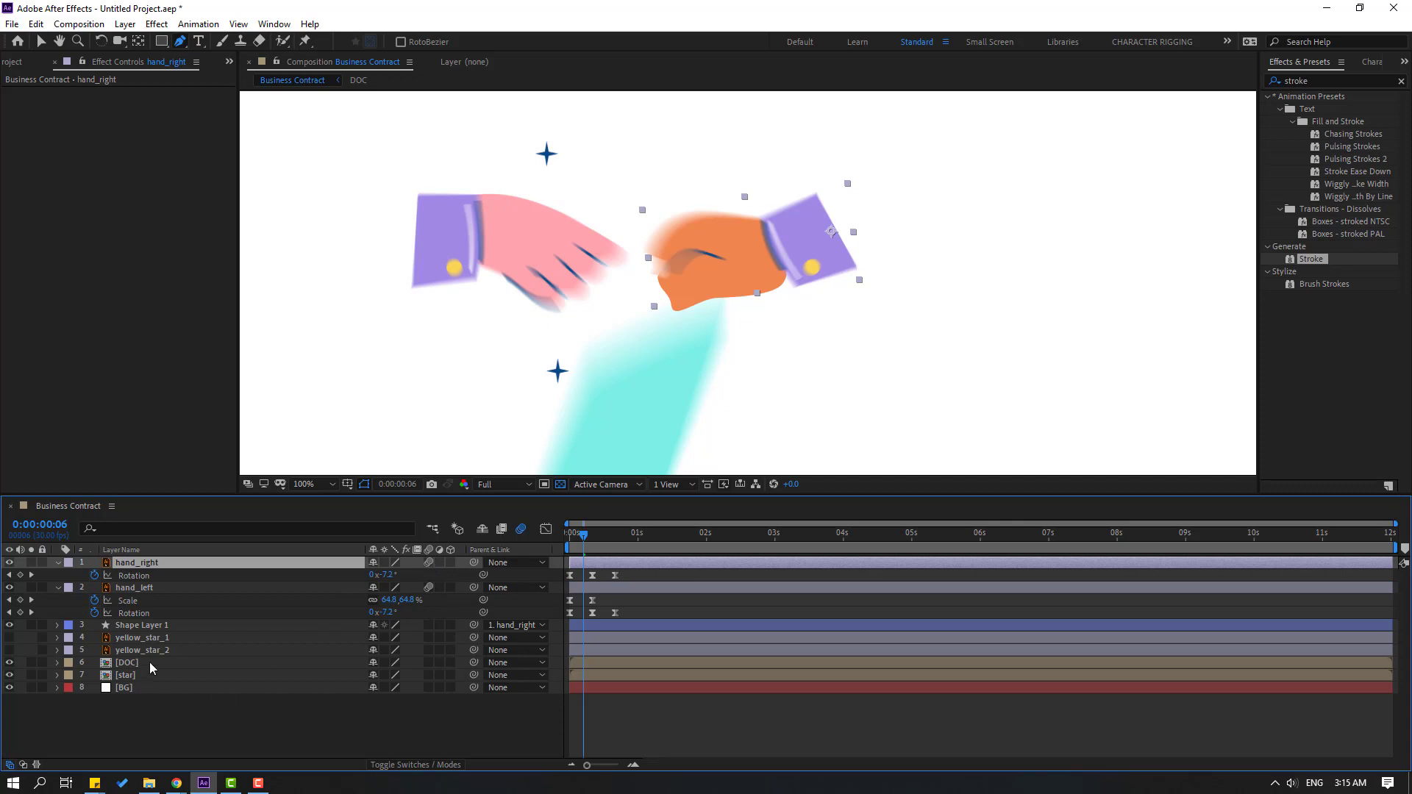
click(140, 626)
click(429, 625)
click(42, 41)
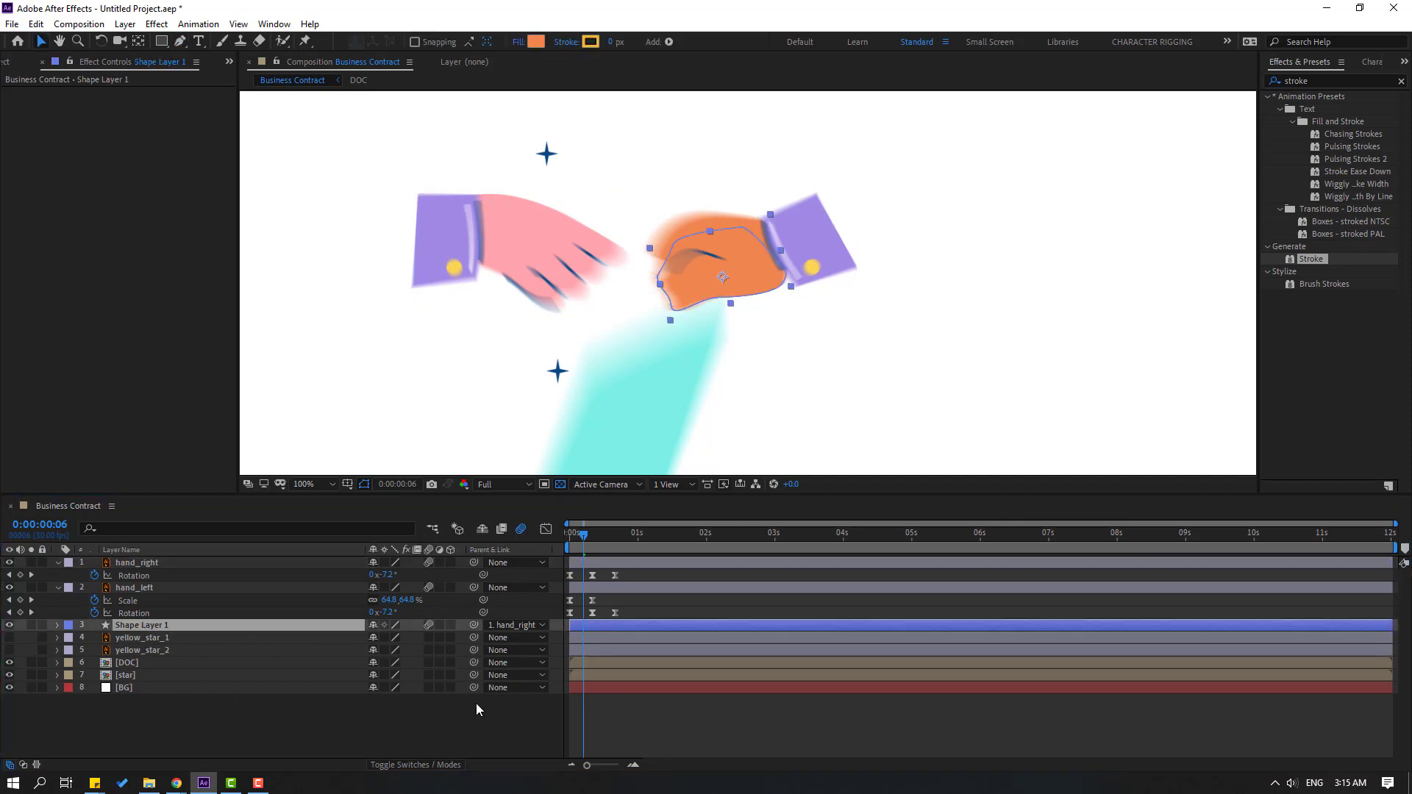
click(476, 704)
key(space)
scroll(681, 300, down, 2)
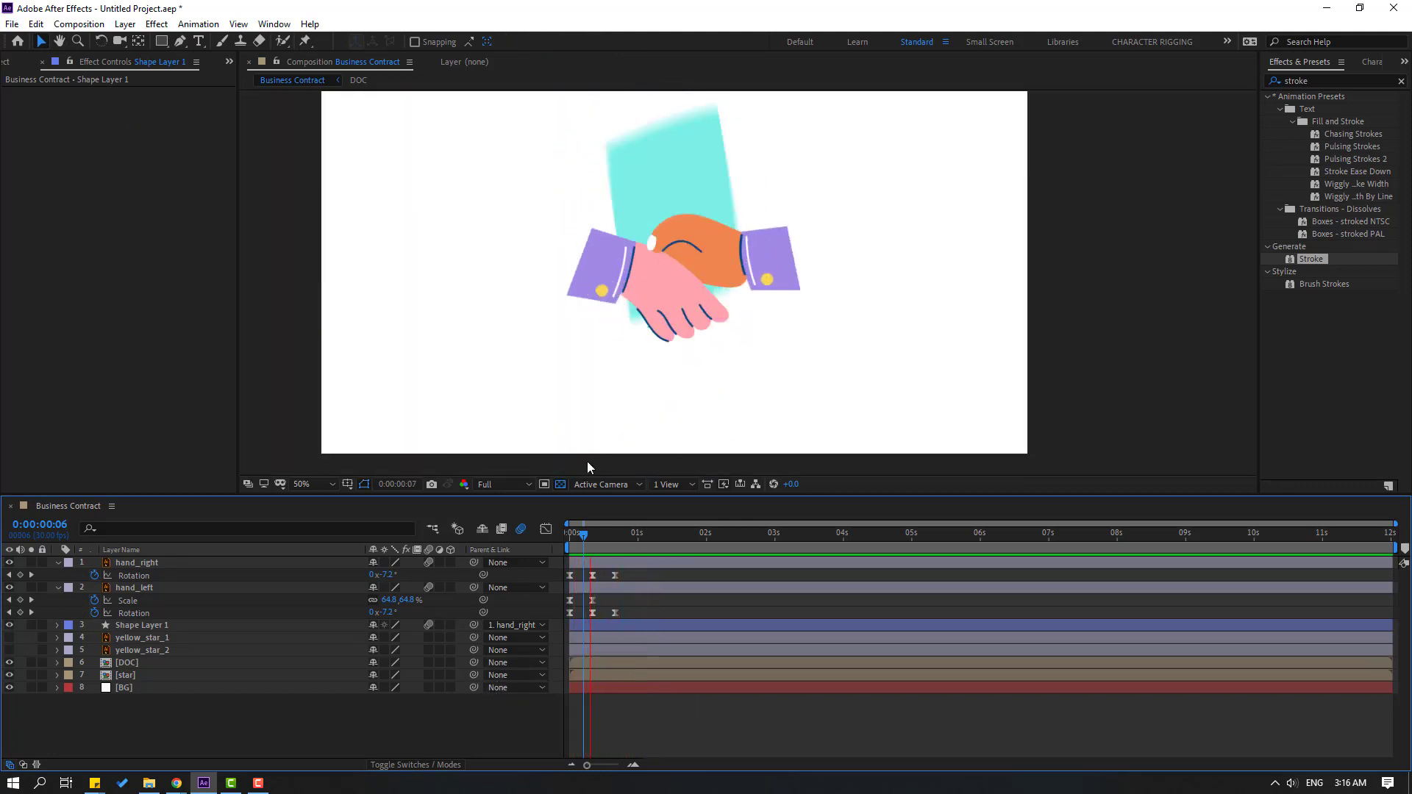
- Collapse the hand layers' properties and rename Shape Layer 1 to hand_right_part
click(56, 562)
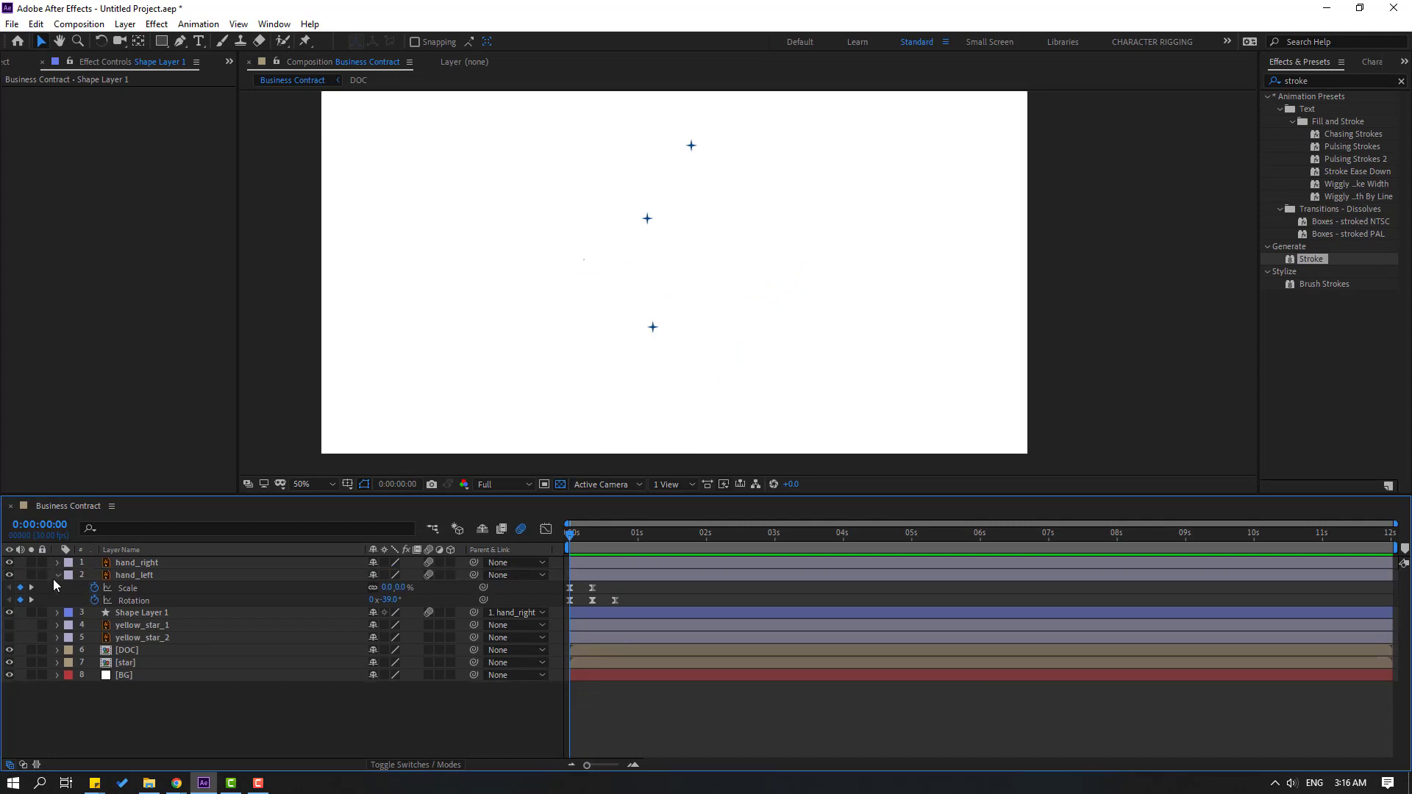
click(57, 575)
click(124, 589)
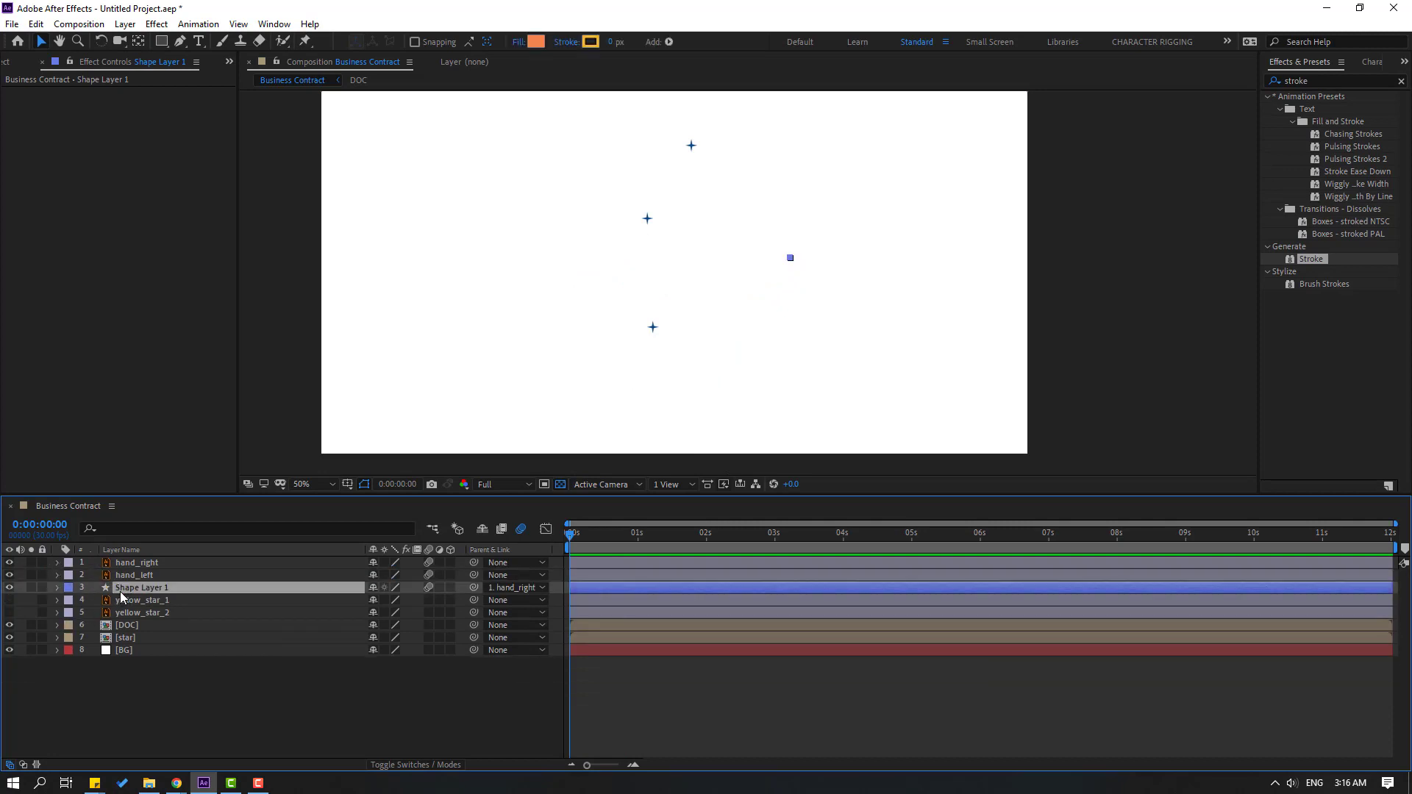
key(Return)
text(hand_right_)
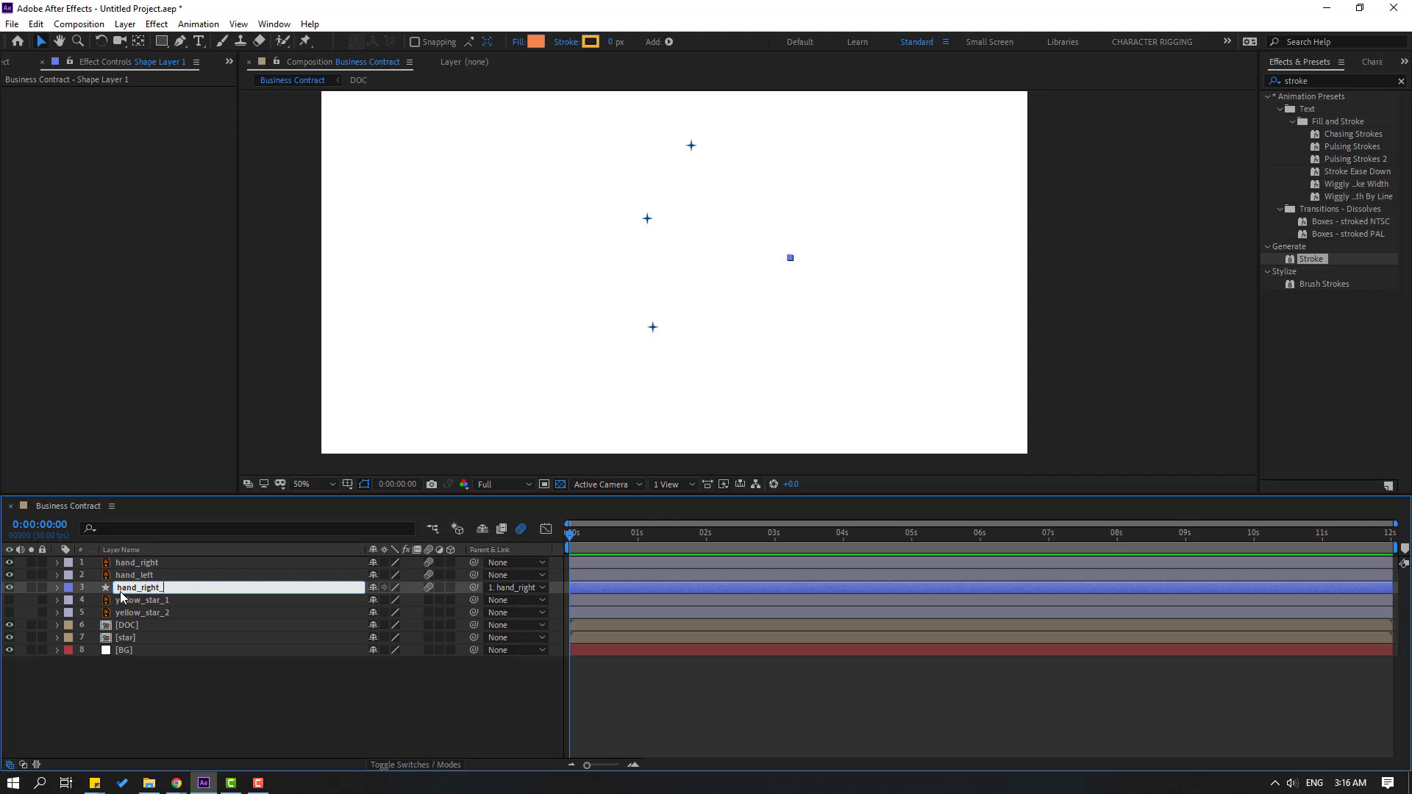
key(Return)
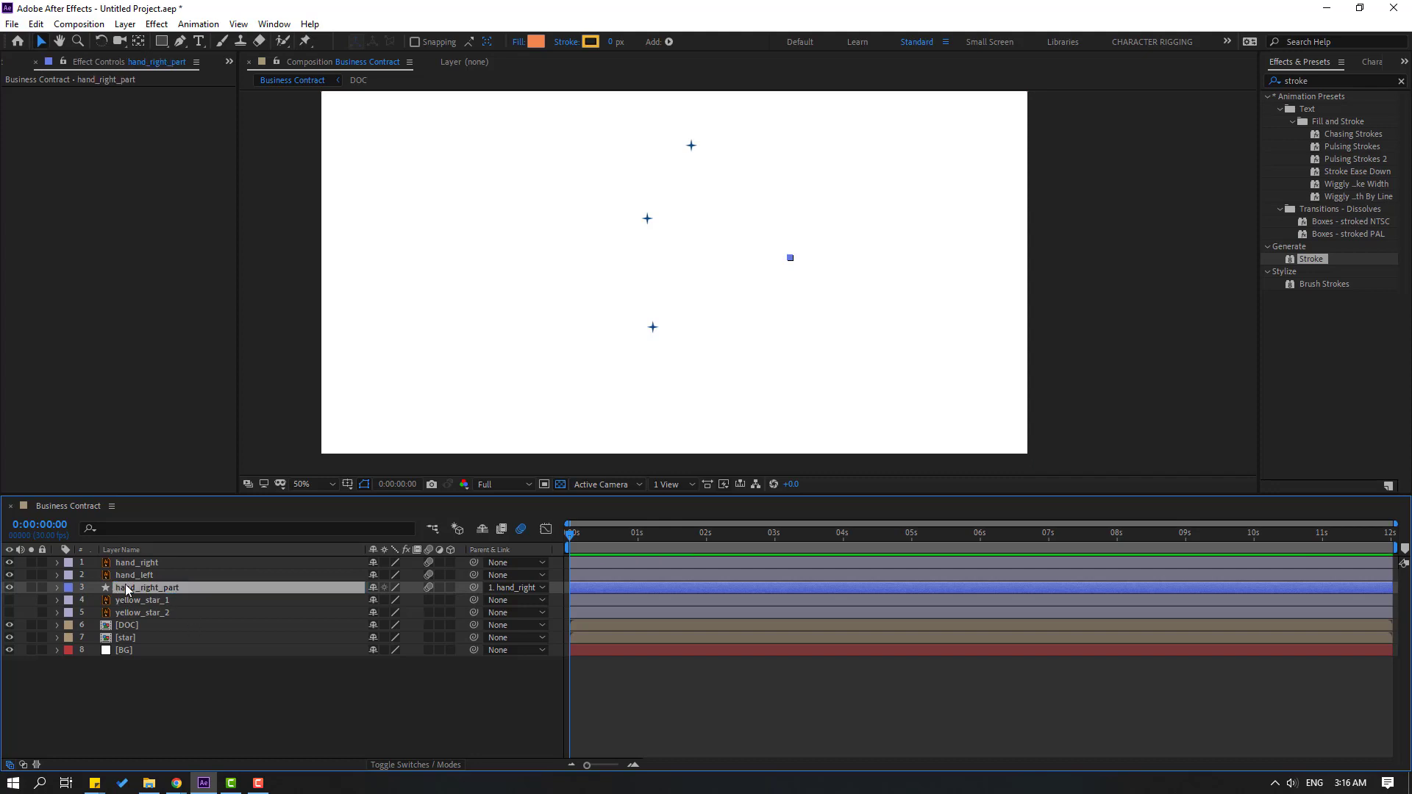
- Shift hand_right_part, hand_left and hand_right so they start around 1.4 s
ctrl+click(140, 574)
ctrl+click(140, 564)
drag(589, 564, 723, 536)
click(187, 686)
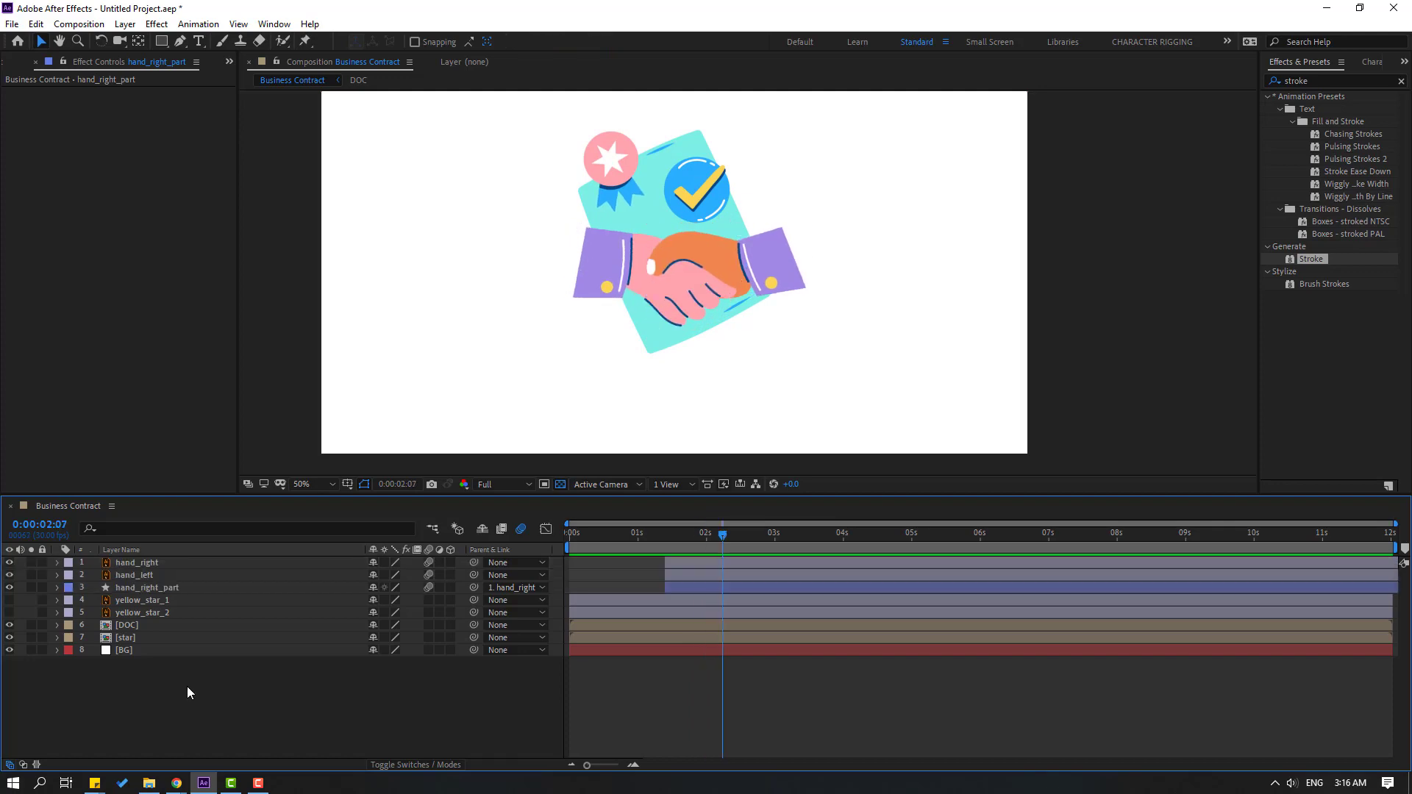
- Add a Null Object to the composition and centre its anchor point
right_click(150, 700)
mouse_move(295, 542)
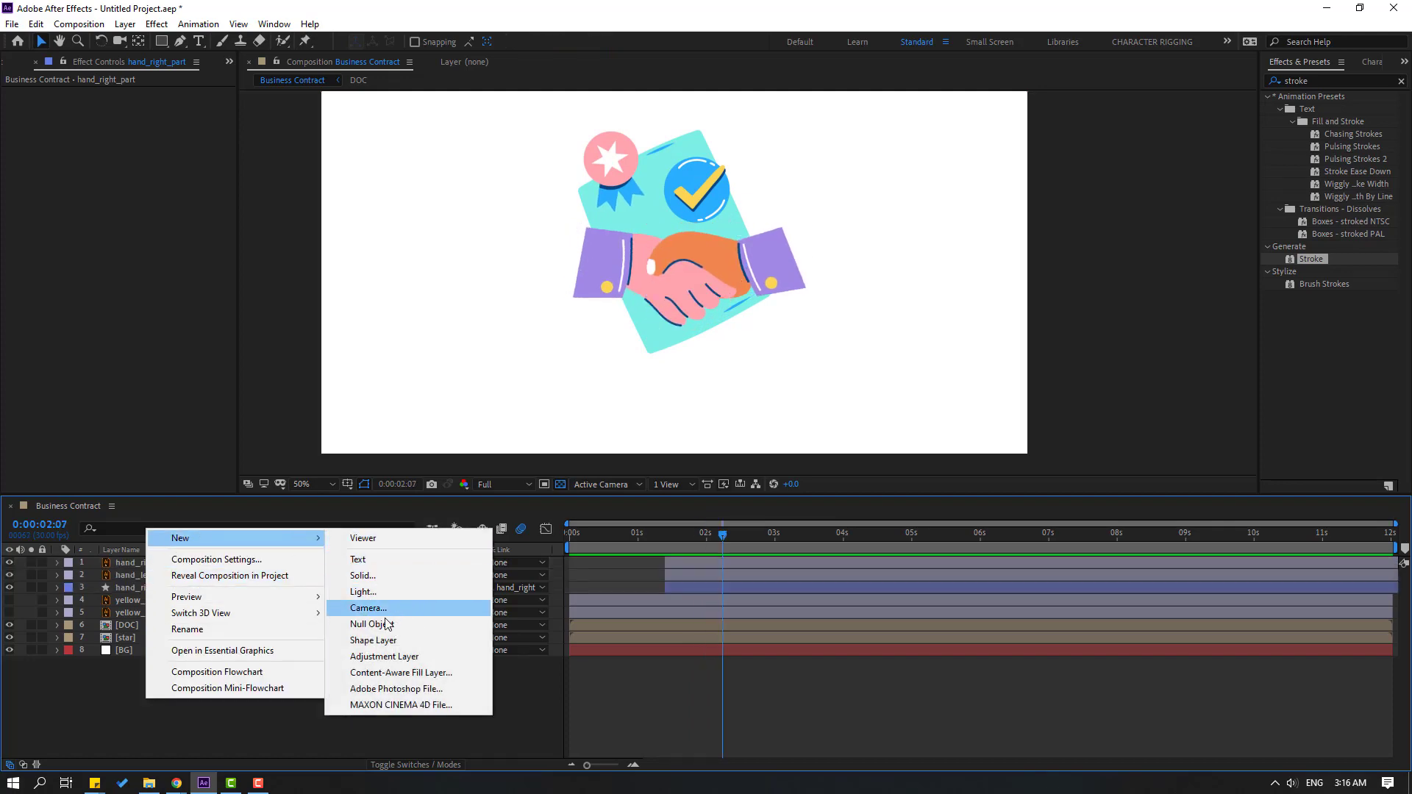
click(362, 625)
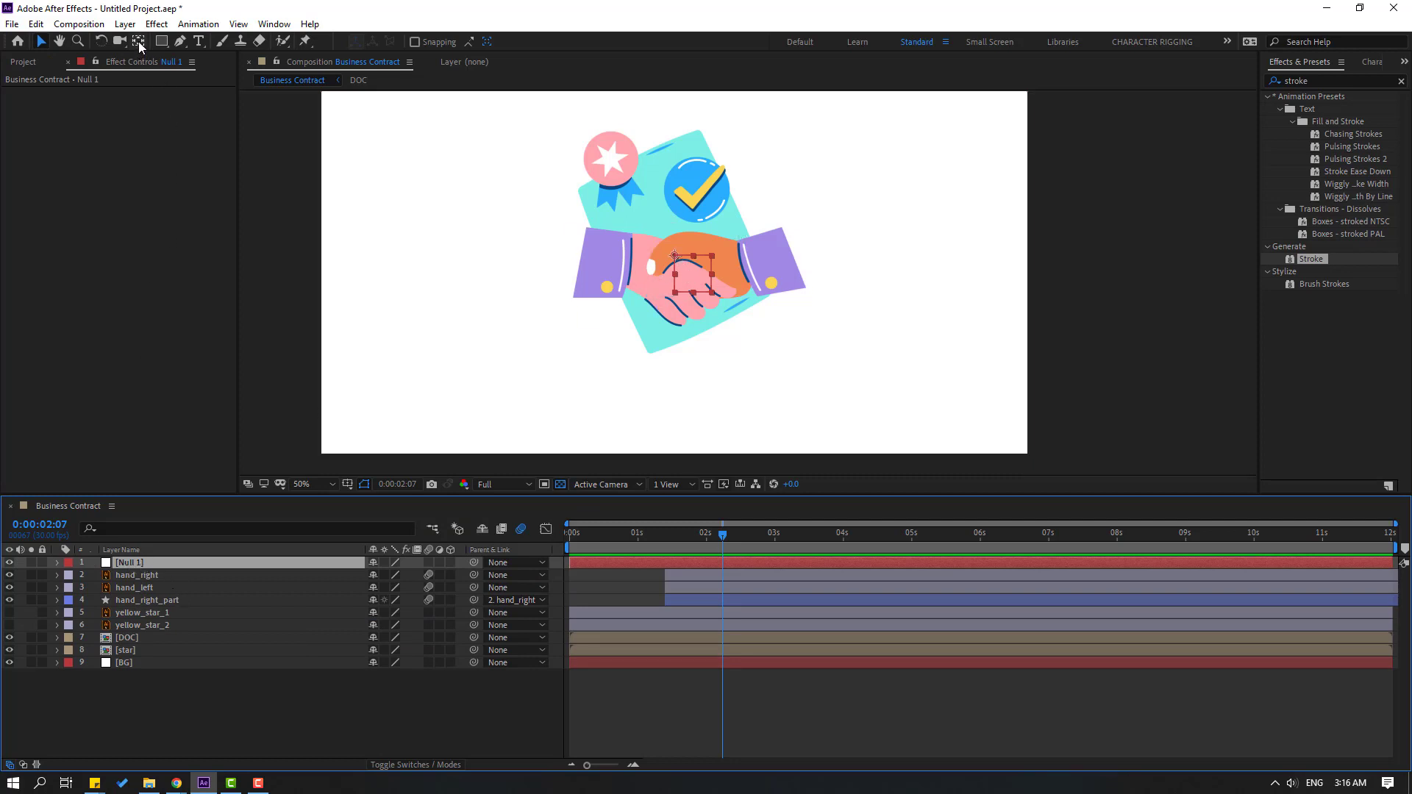
key(ctrl+alt+Home)
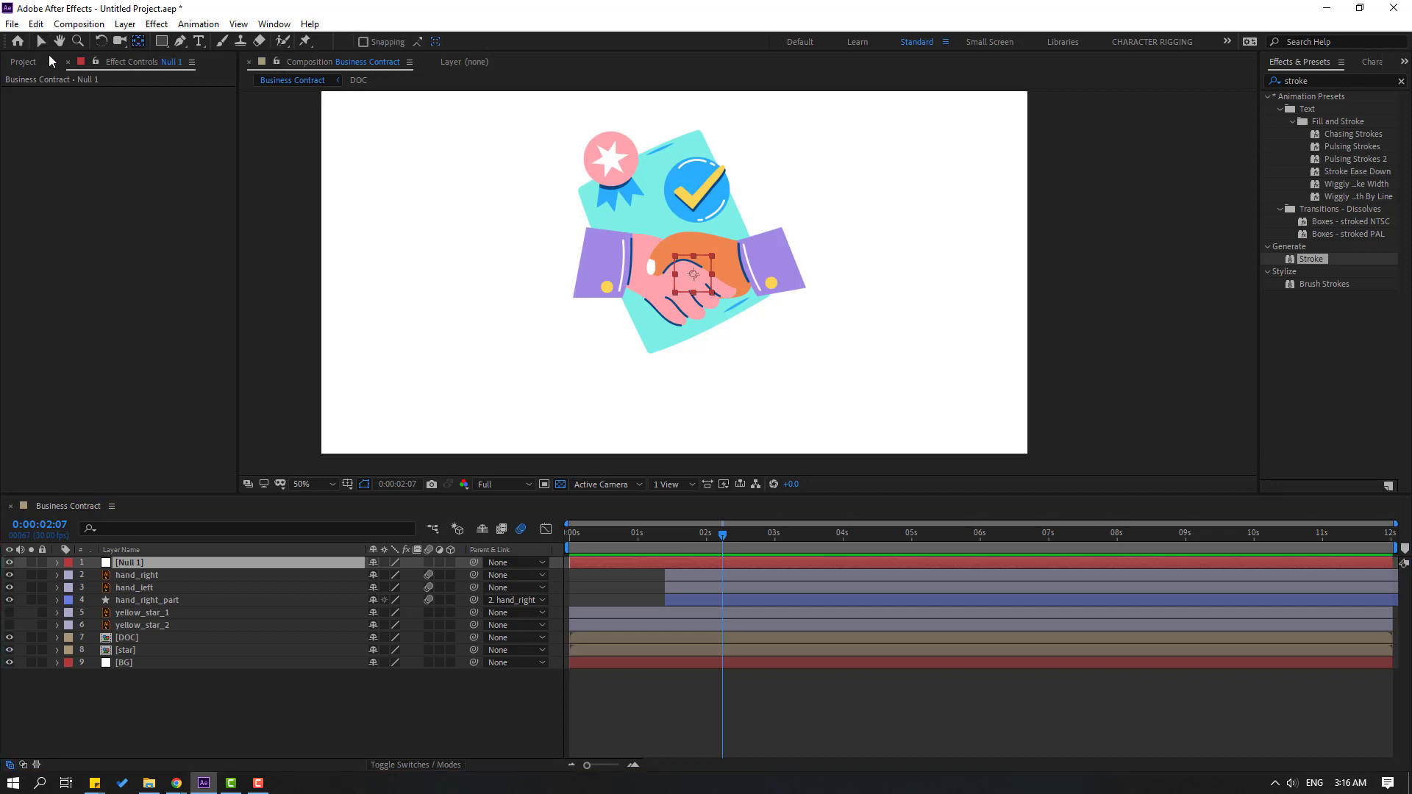
- Parent hand_right, hand_left, hand_right_part, DOC and star to Null 1
click(137, 576)
shift+click(139, 587)
shift+click(134, 601)
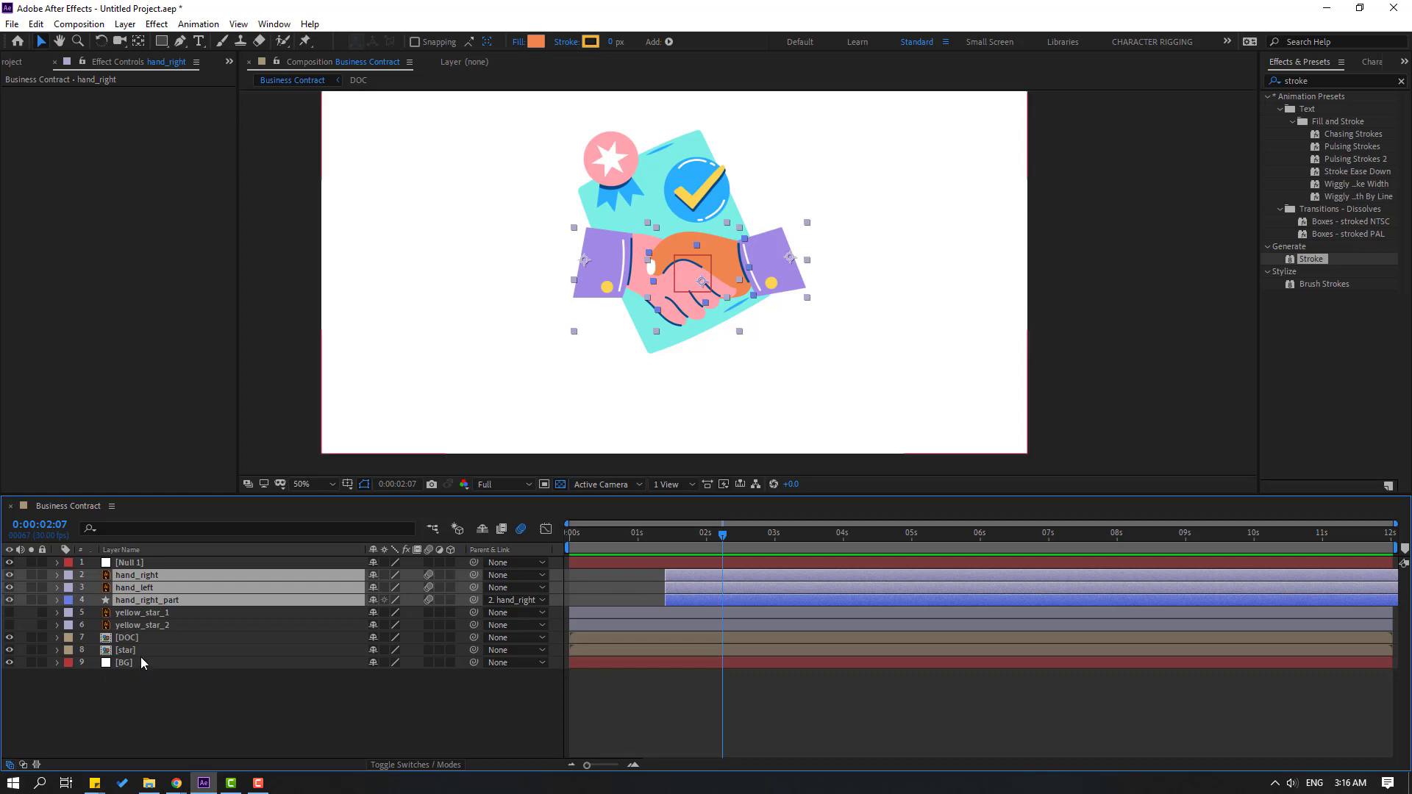
ctrl+click(126, 638)
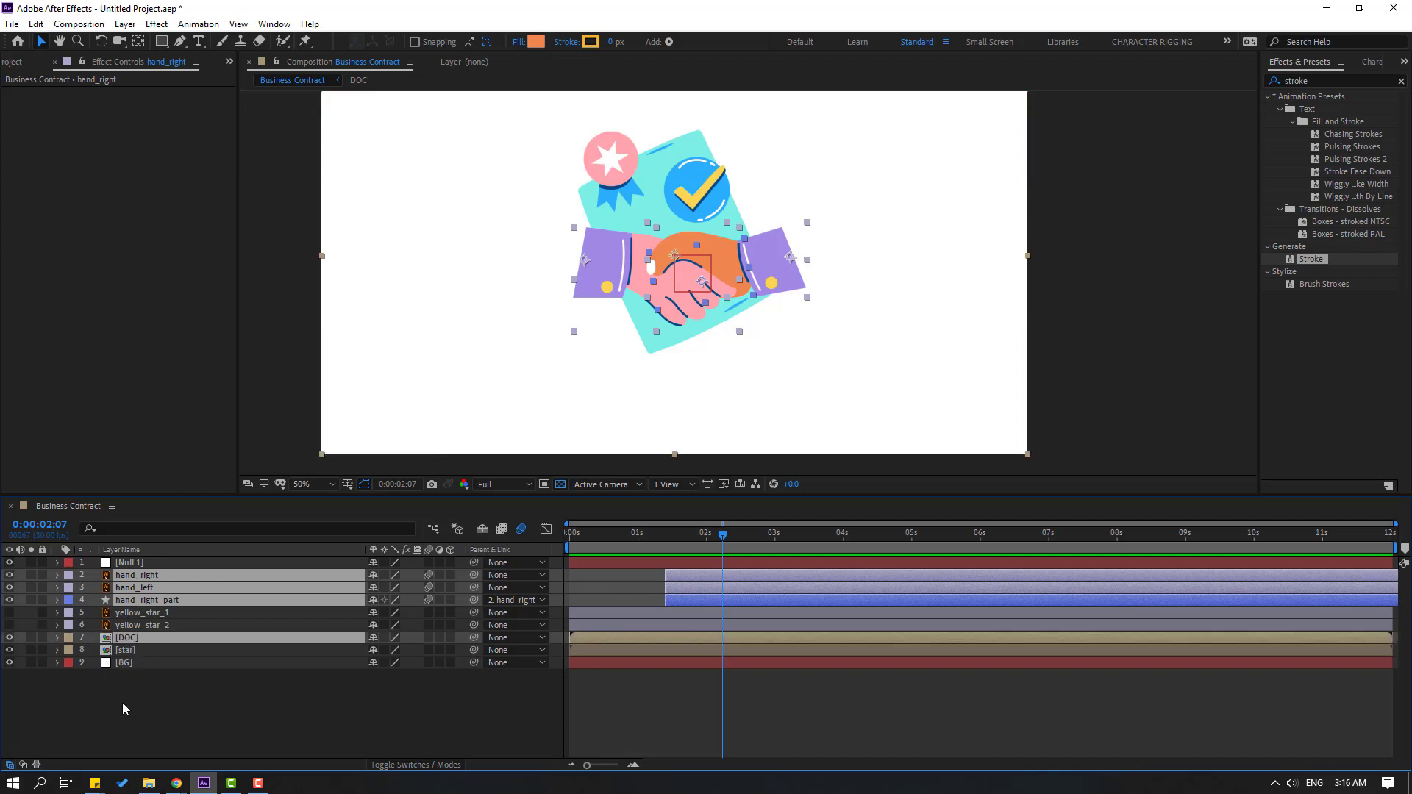
ctrl+click(126, 651)
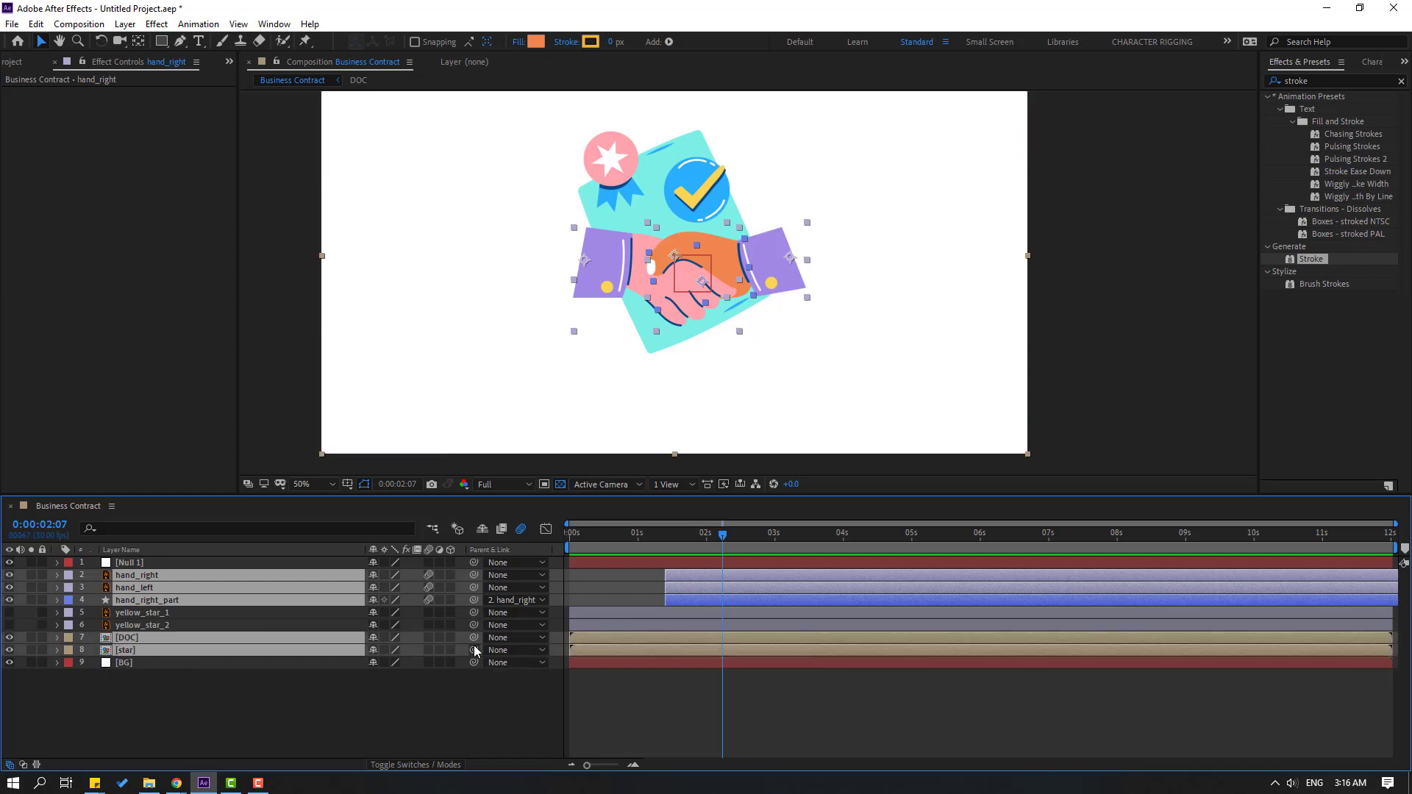
drag(473, 638, 138, 559)
click(183, 743)
click(123, 564)
drag(723, 534, 659, 535)
- Keyframe Null 1's Scale at 1:09, enlarging it to 162% at 2:07
key(s)
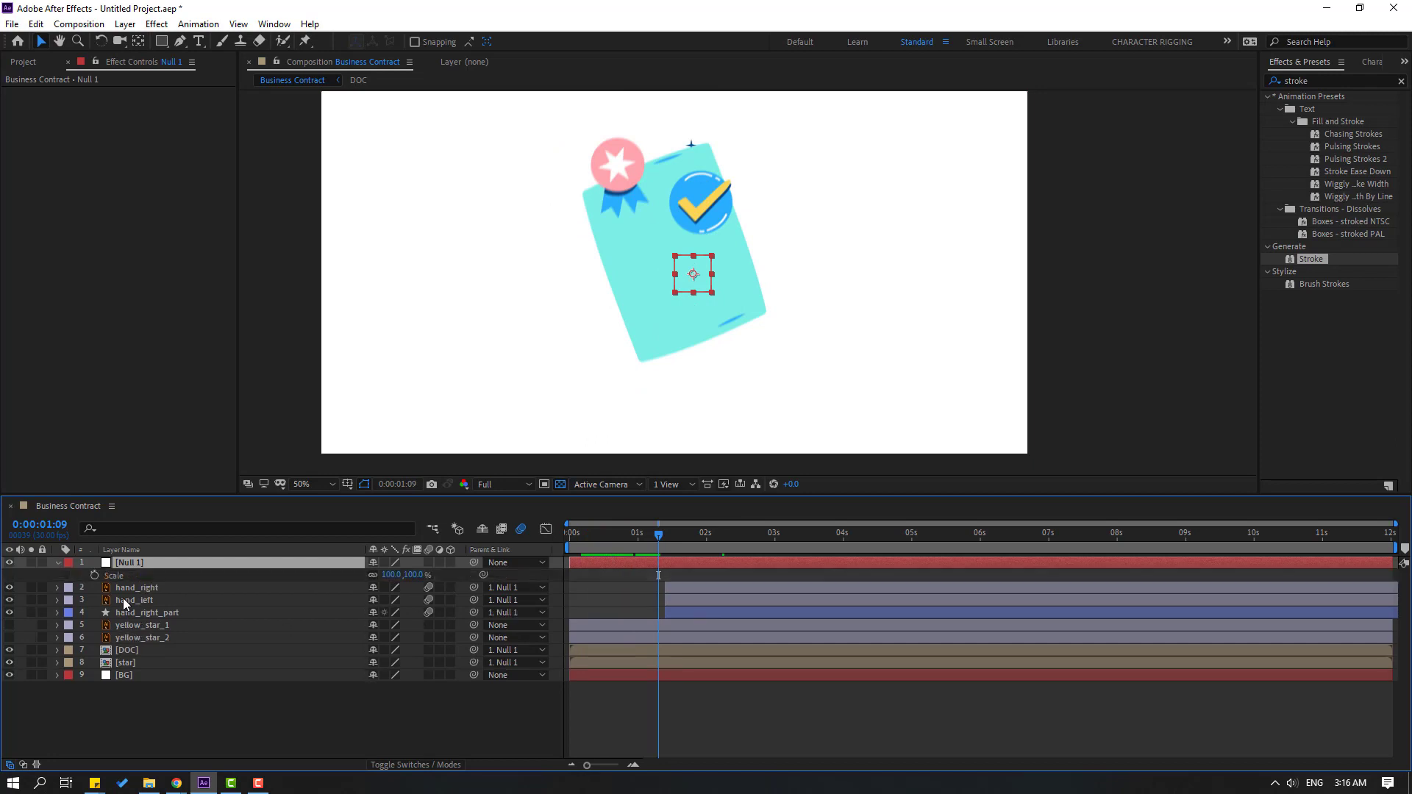
click(94, 575)
drag(699, 542, 722, 540)
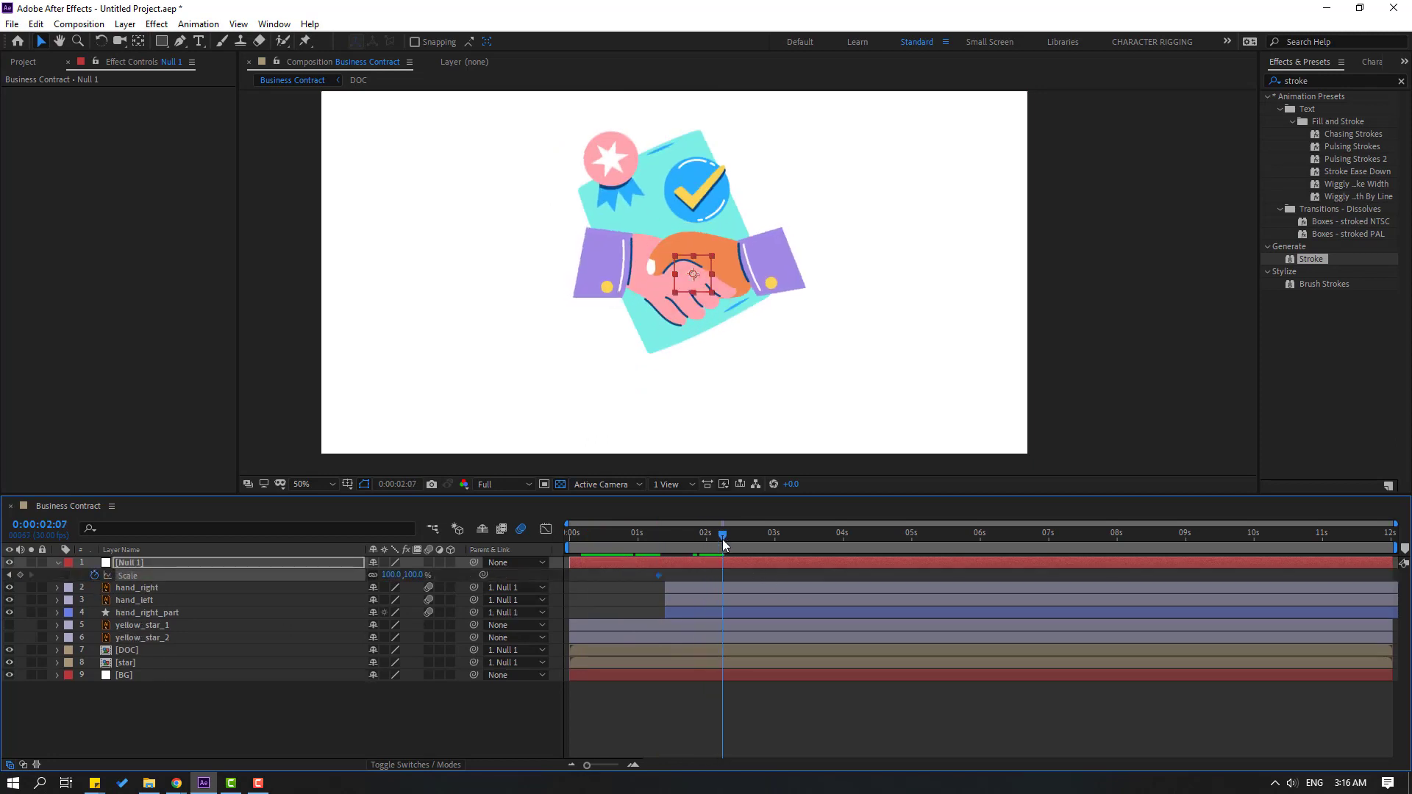
click(390, 575)
text(123)
key(Return)
drag(406, 575, 435, 575)
drag(707, 525, 659, 536)
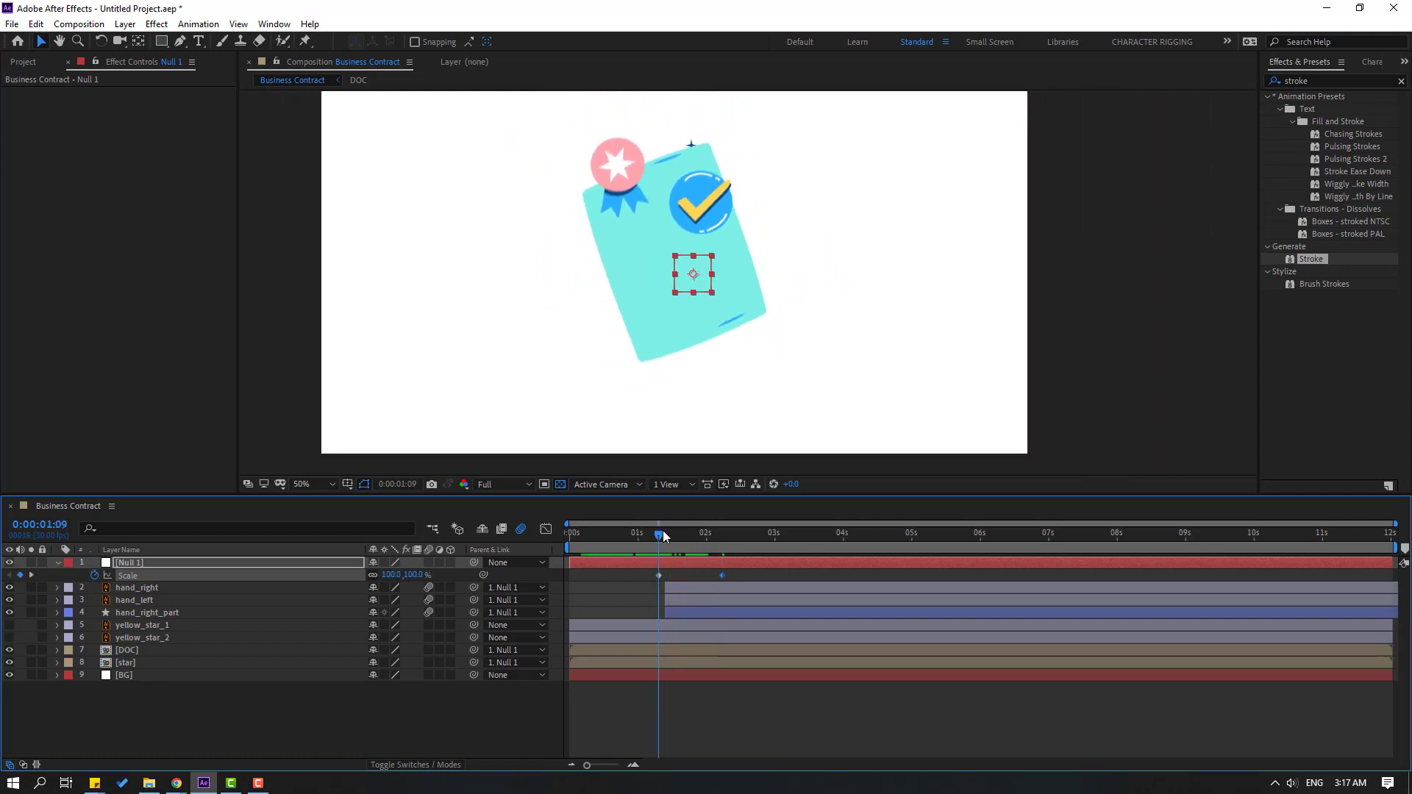
- Keyframe Null 1's Position from 1:09, lowering it to Y 749 with Scale 195% at 2:07
key(shift+p)
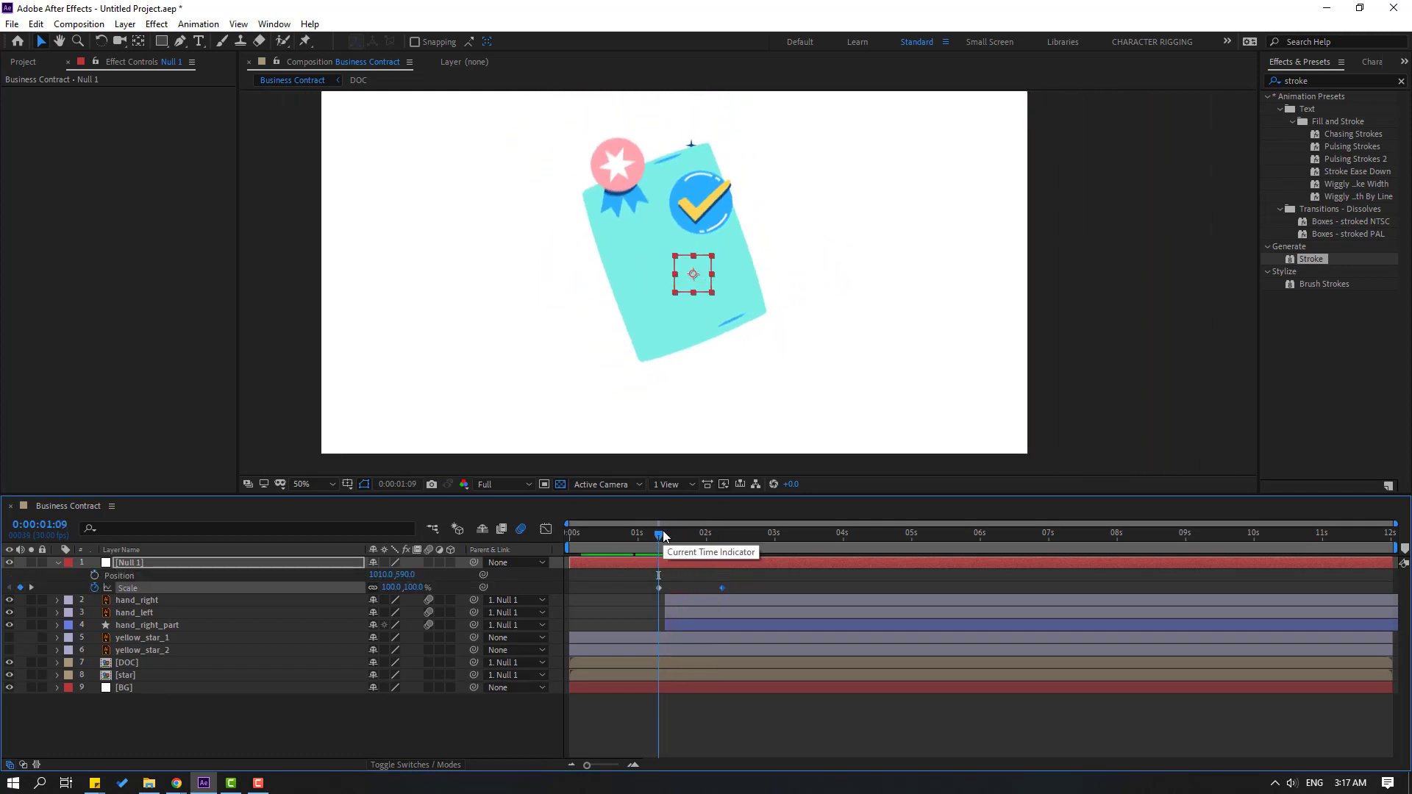
click(95, 576)
click(721, 543)
drag(403, 578, 509, 585)
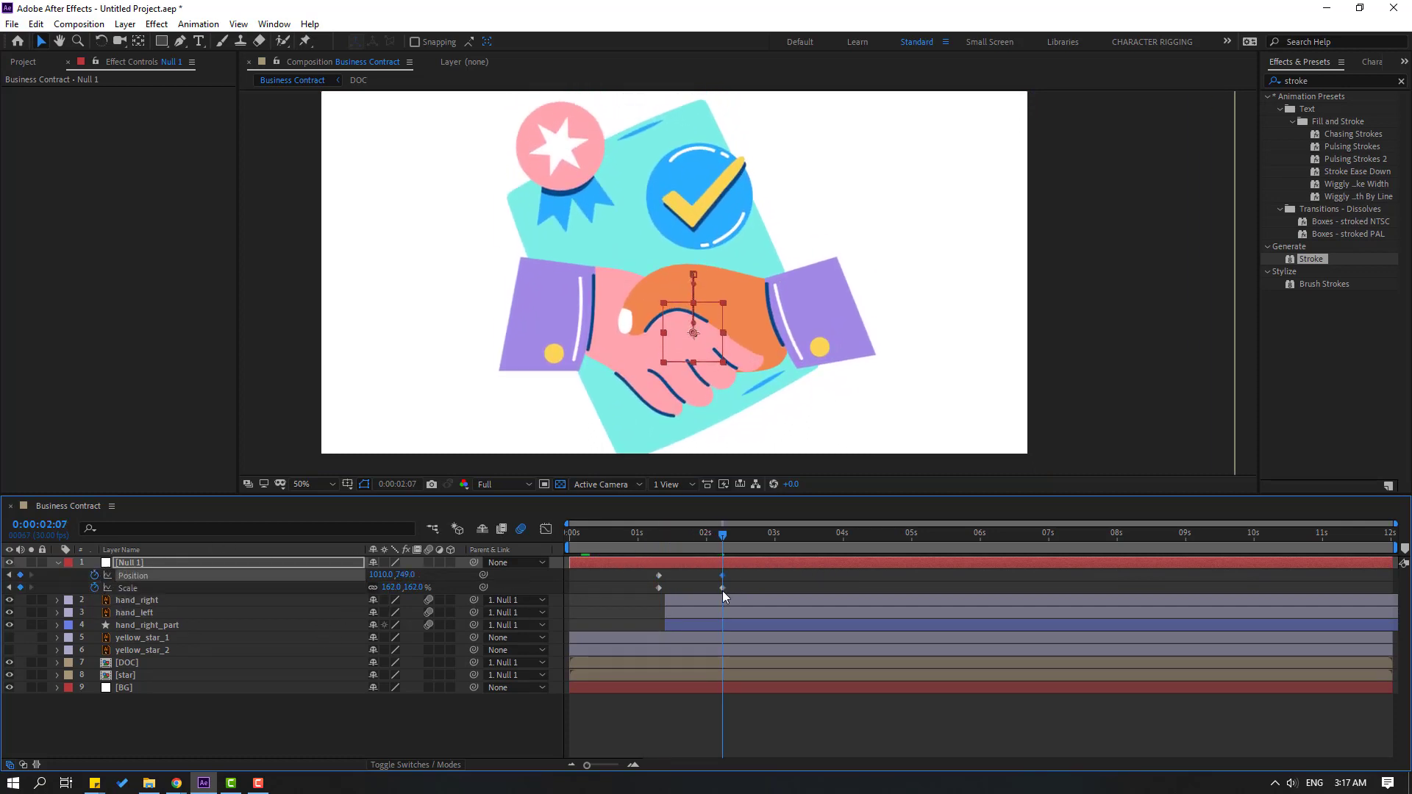
drag(392, 588, 430, 588)
mouse_move(690, 532)
mouse_down()
mouse_move(651, 533)
mouse_move(719, 536)
mouse_move(633, 538)
mouse_move(687, 538)
mouse_up()
click(697, 575)
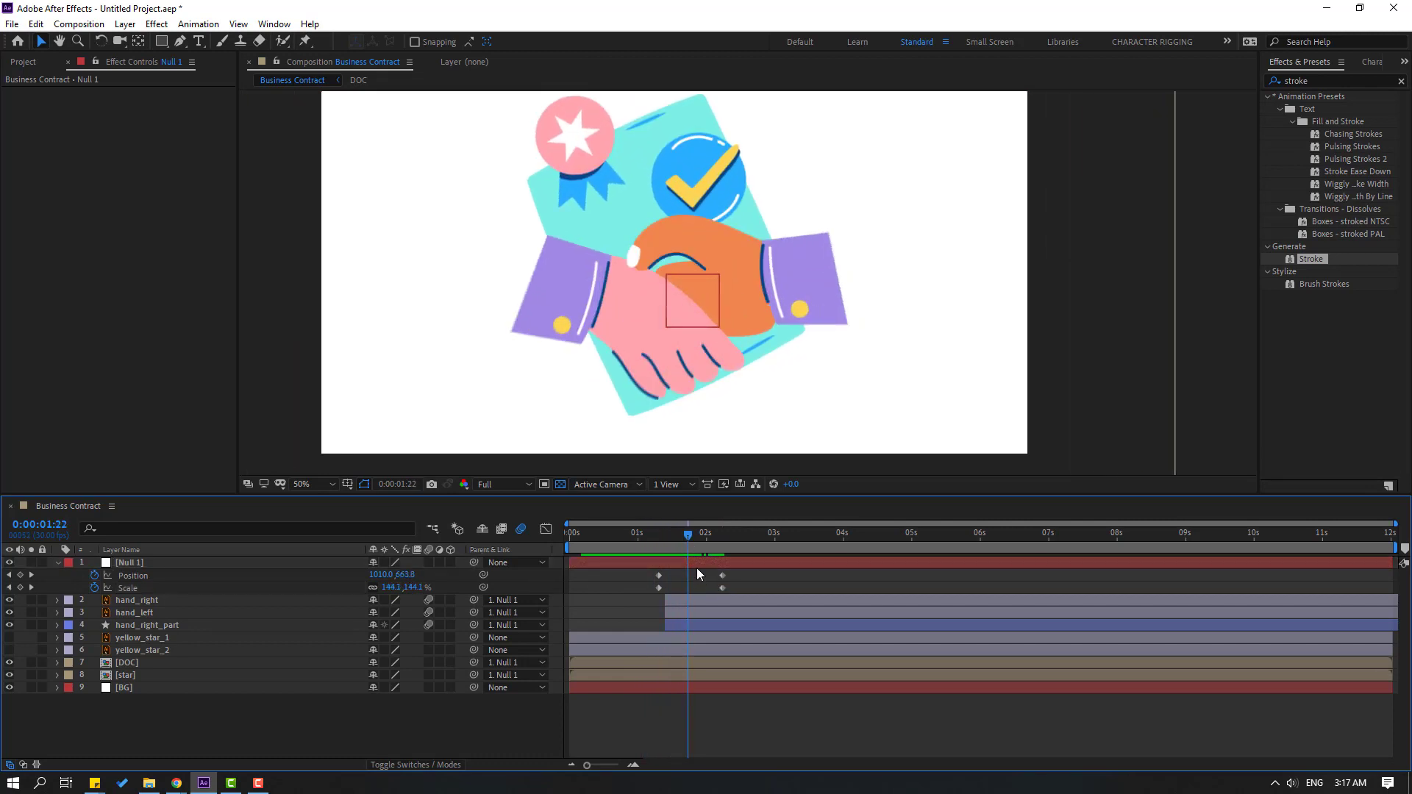
drag(405, 575, 472, 577)
- Apply Easy Ease to the zoom keyframes and shift them slightly later
right_click(660, 588)
mouse_move(706, 577)
click(861, 624)
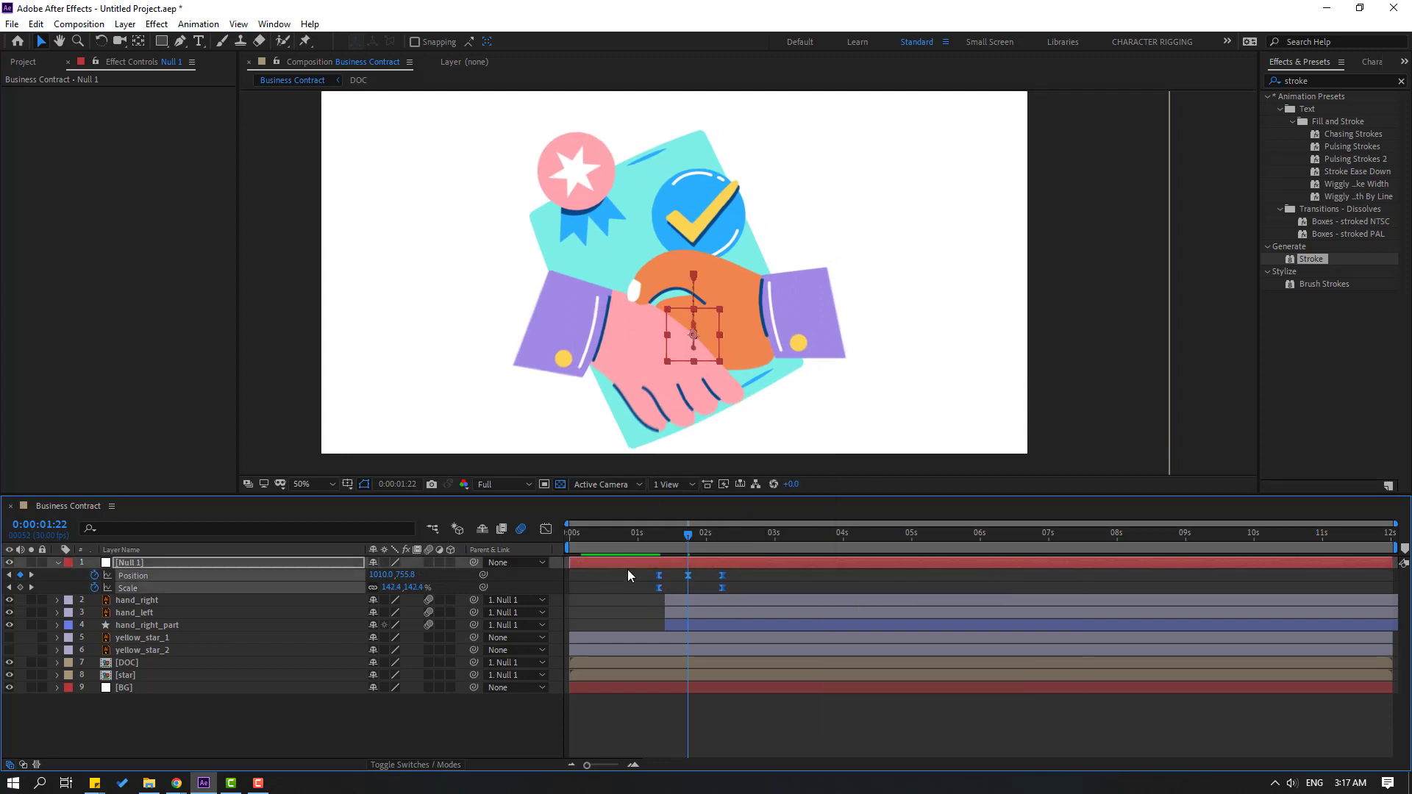
key(space)
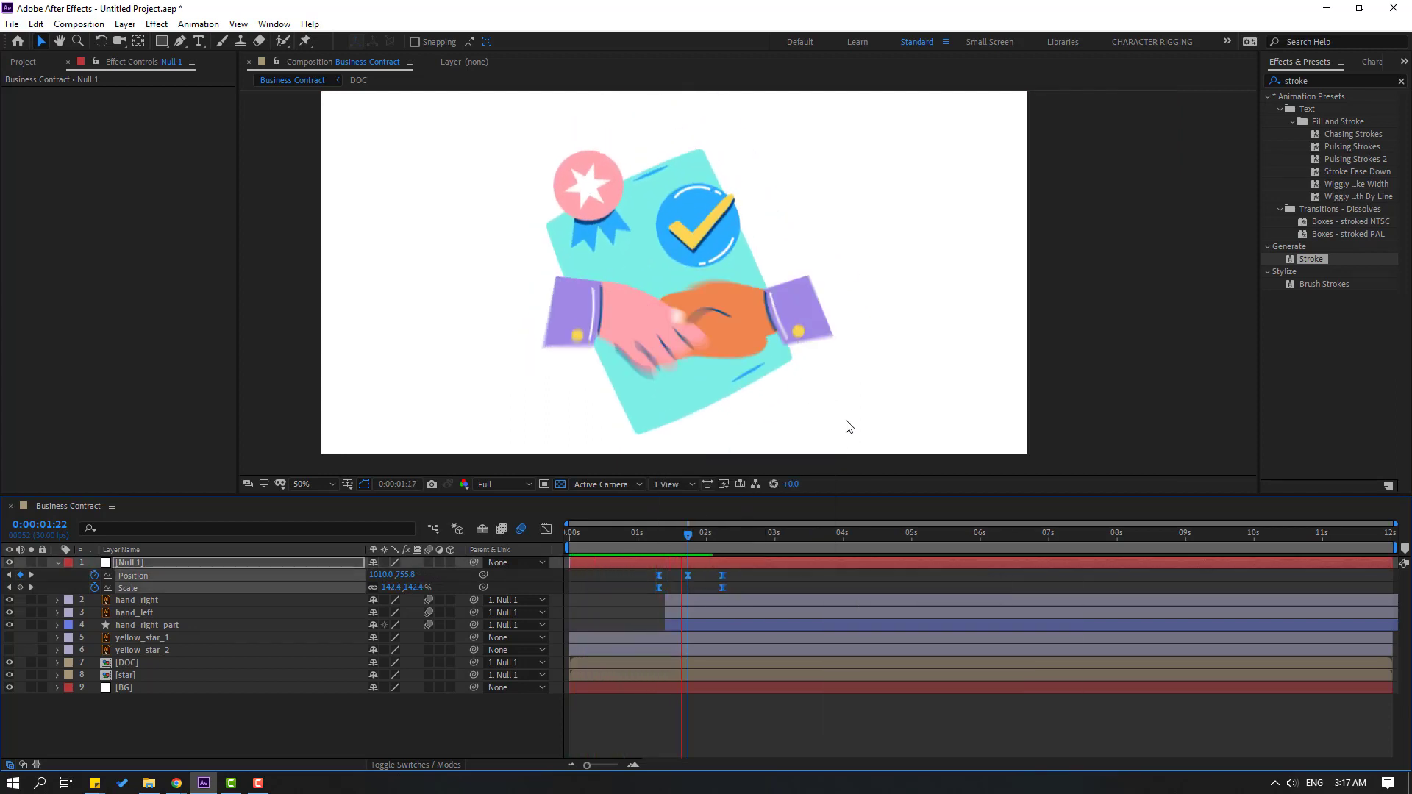
key(space)
drag(722, 580, 740, 580)
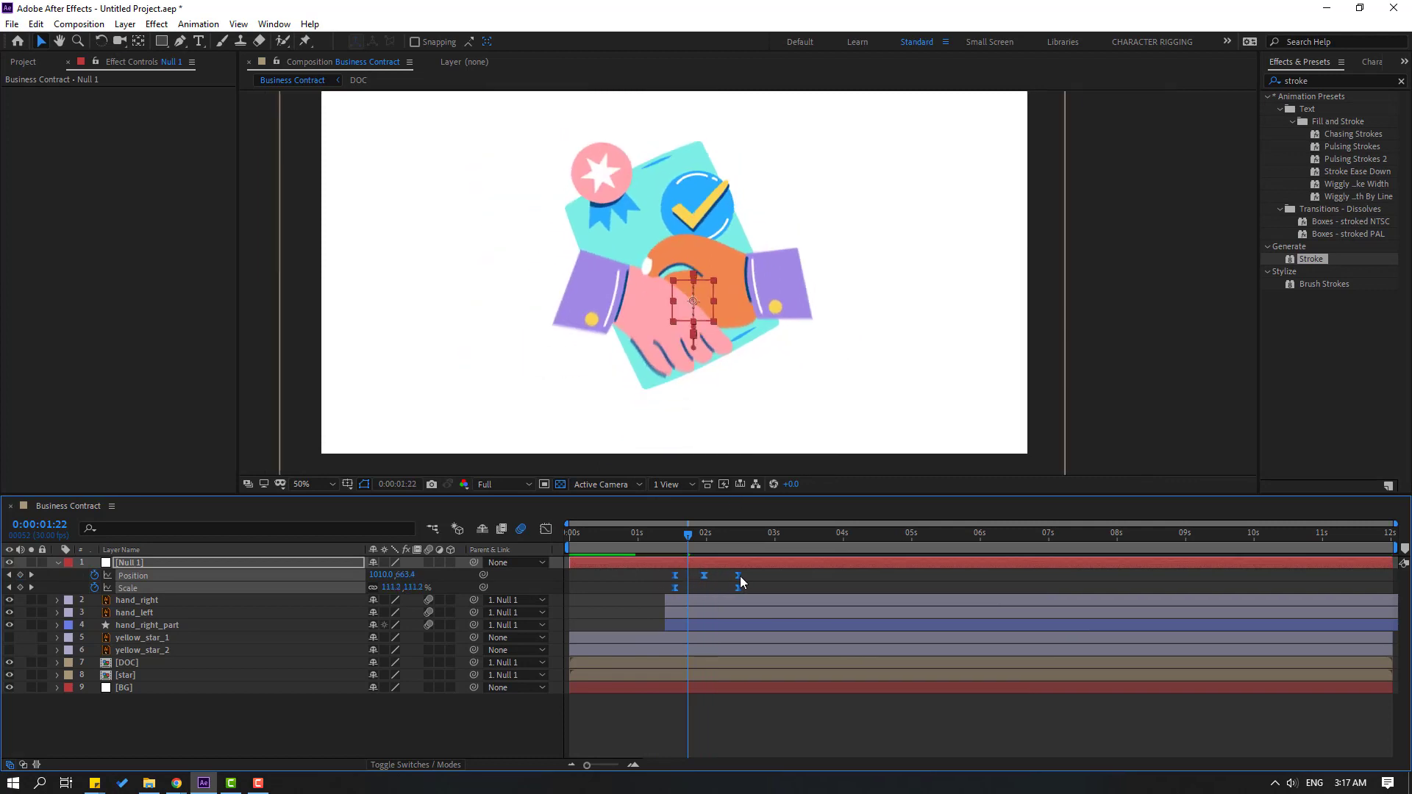
key(space)
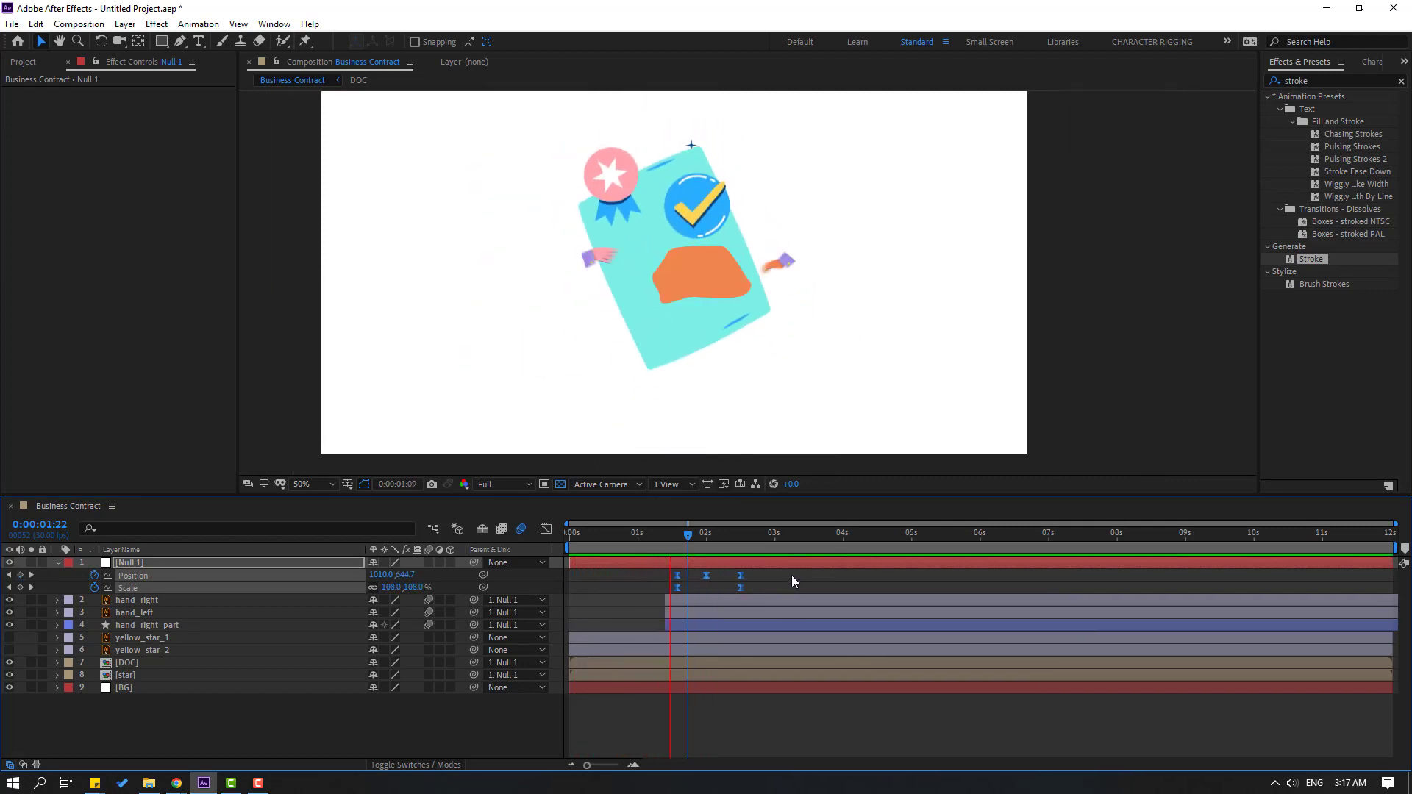
click(666, 535)
drag(665, 535, 773, 535)
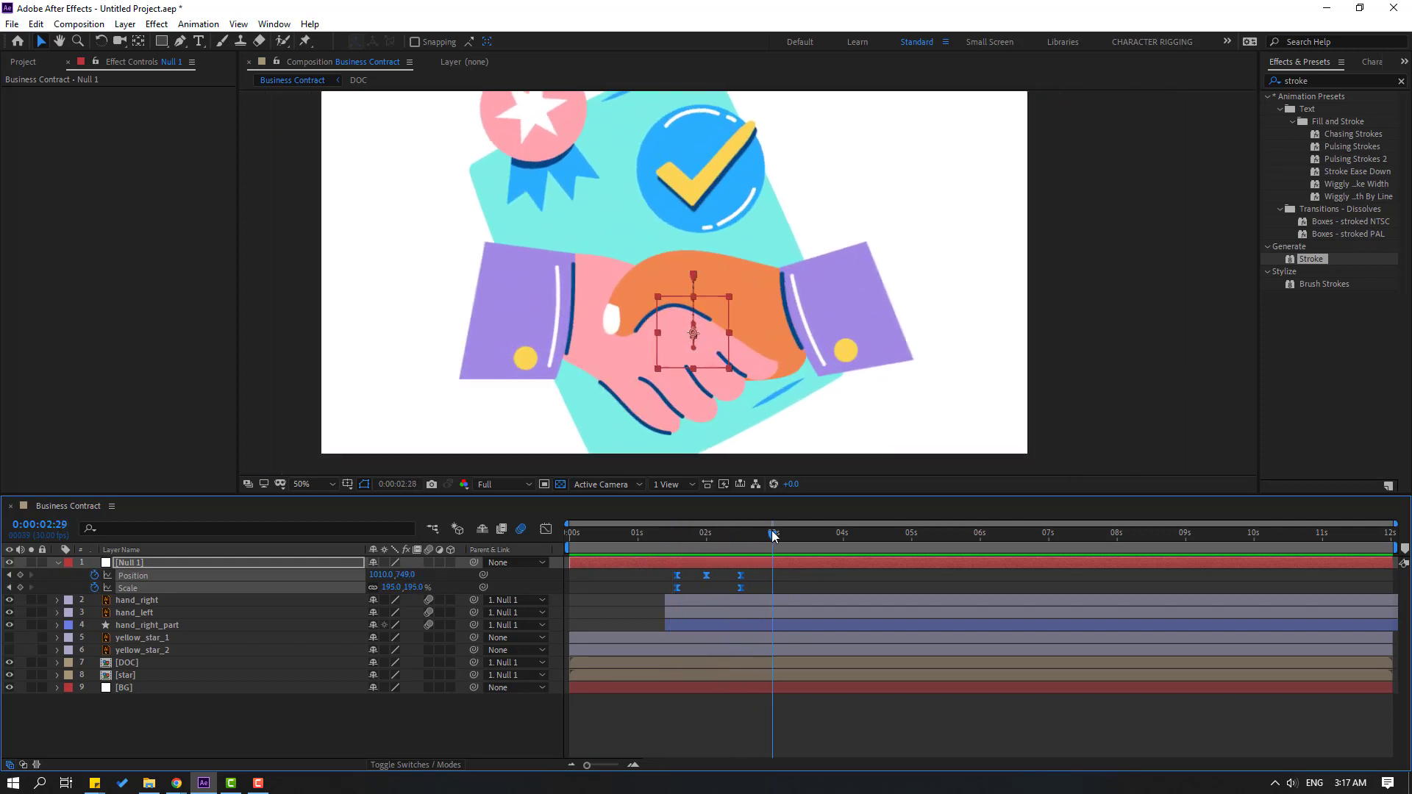
- Parent hand_right_part to hand_right and preview the zoom
click(147, 626)
drag(473, 625, 130, 607)
key(space)
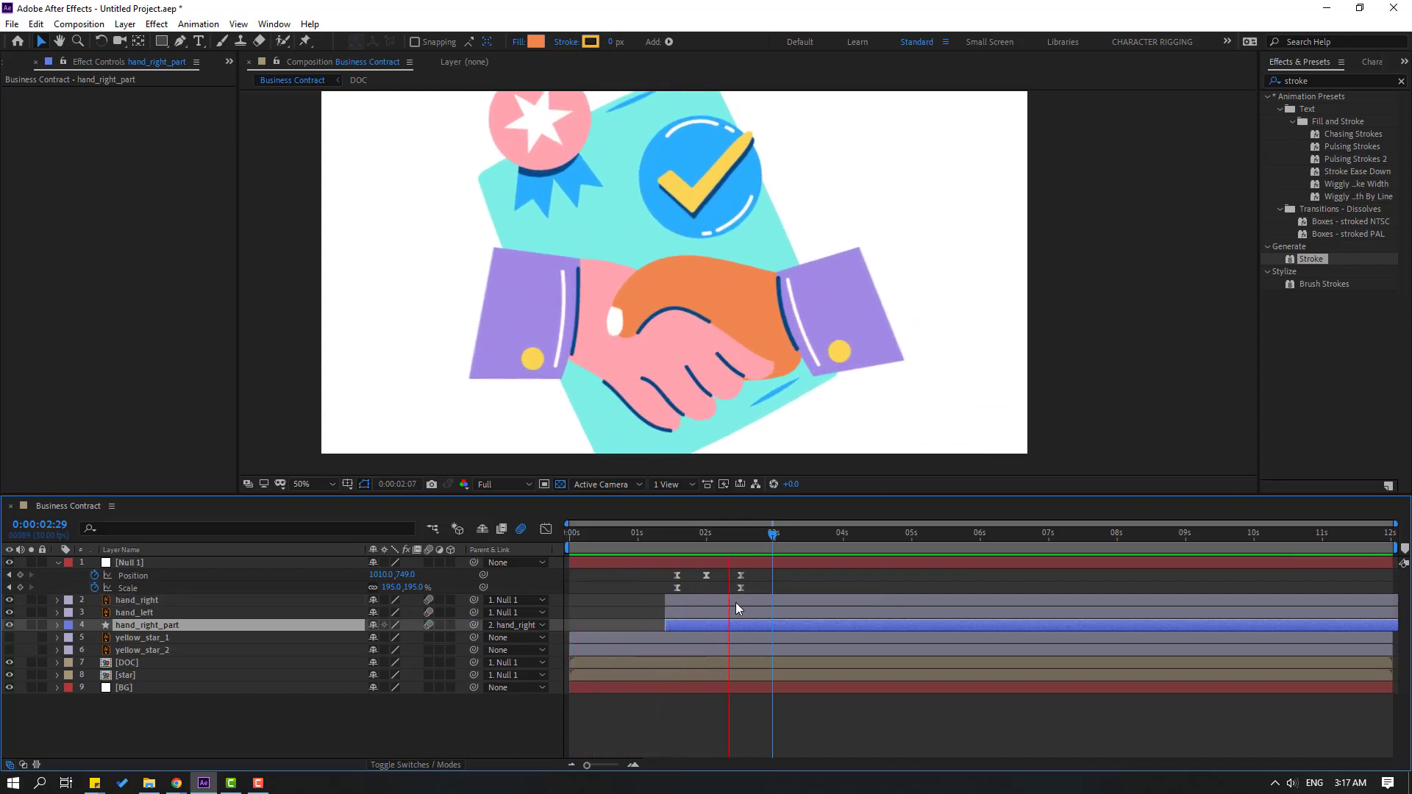
click(675, 533)
drag(682, 531, 699, 532)
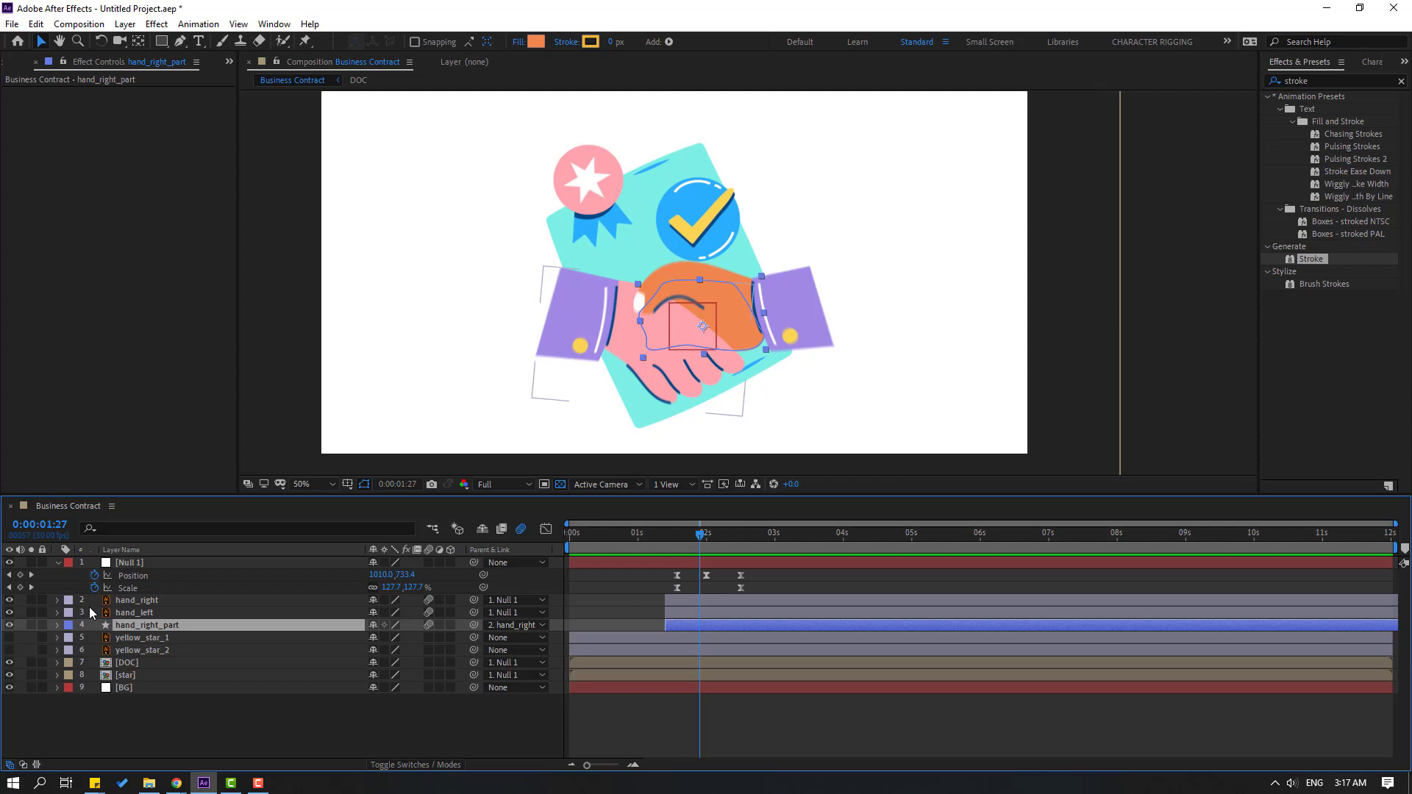
- Shift the three hand layers slightly later and check the zoomed handshake at 2:11
click(133, 601)
ctrl+click(135, 613)
ctrl+click(134, 625)
drag(699, 606, 715, 607)
drag(664, 524, 731, 543)
click(300, 732)
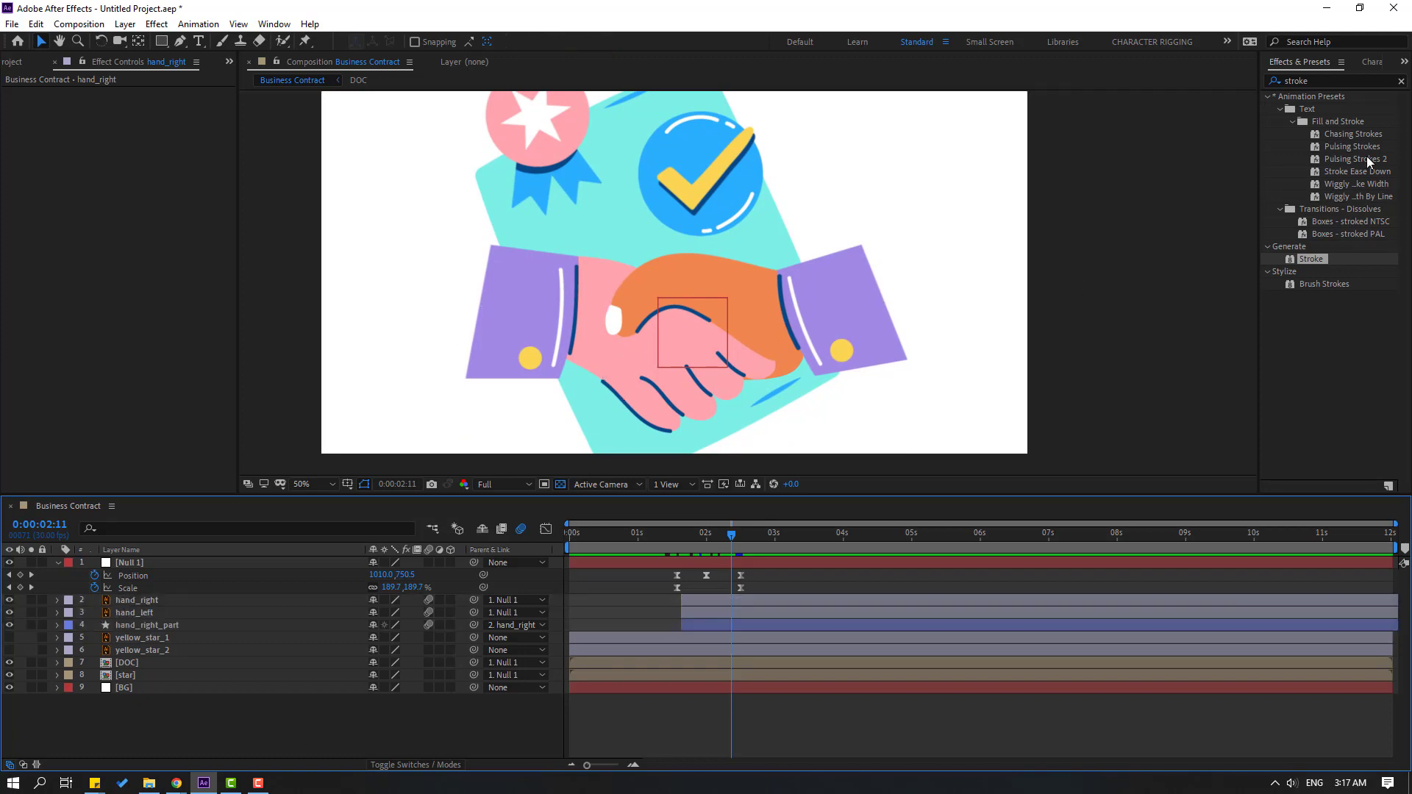
click(1317, 80)
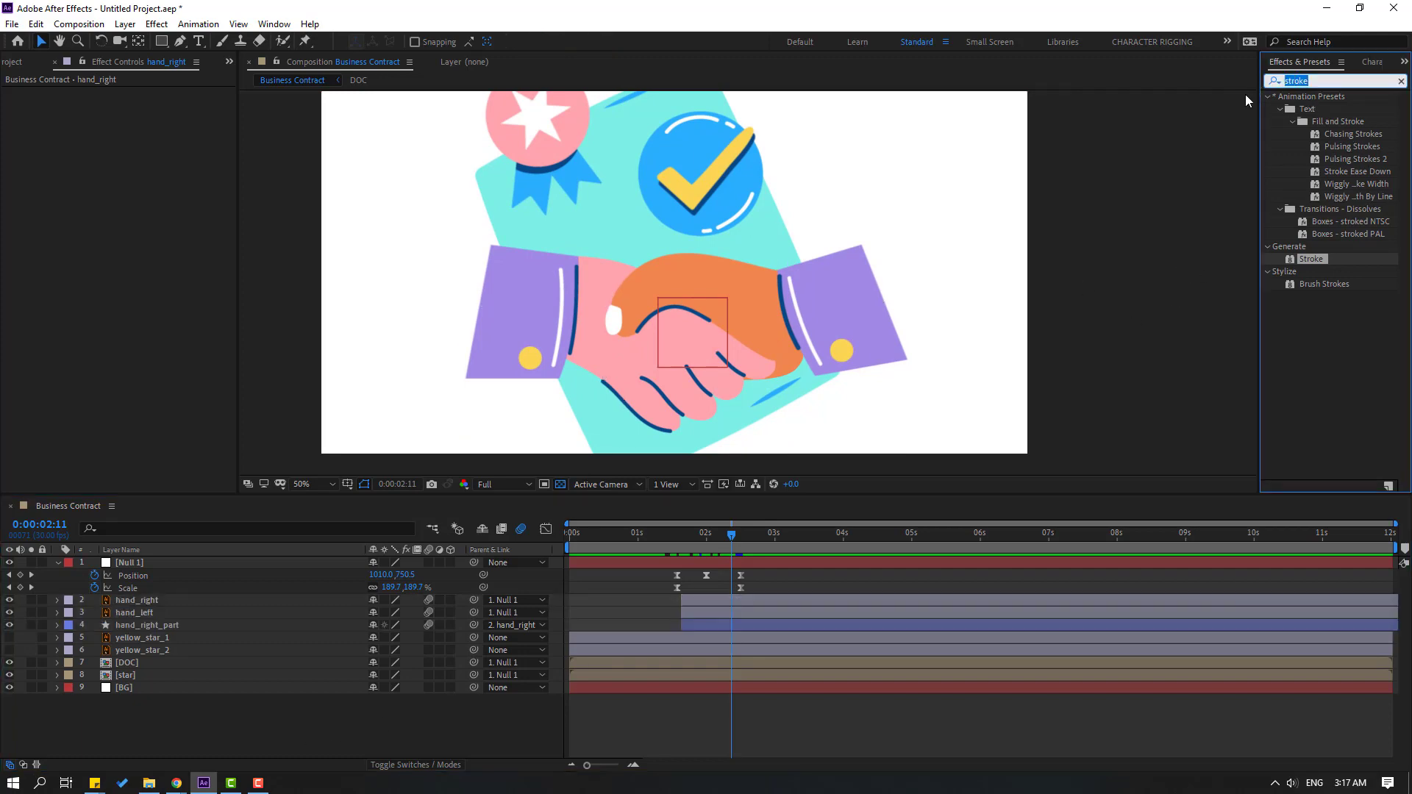
- Apply Gaussian Blur to DOC and keyframe Blurriness from 0 before the zoom to 39.9 after it
text(gaus)
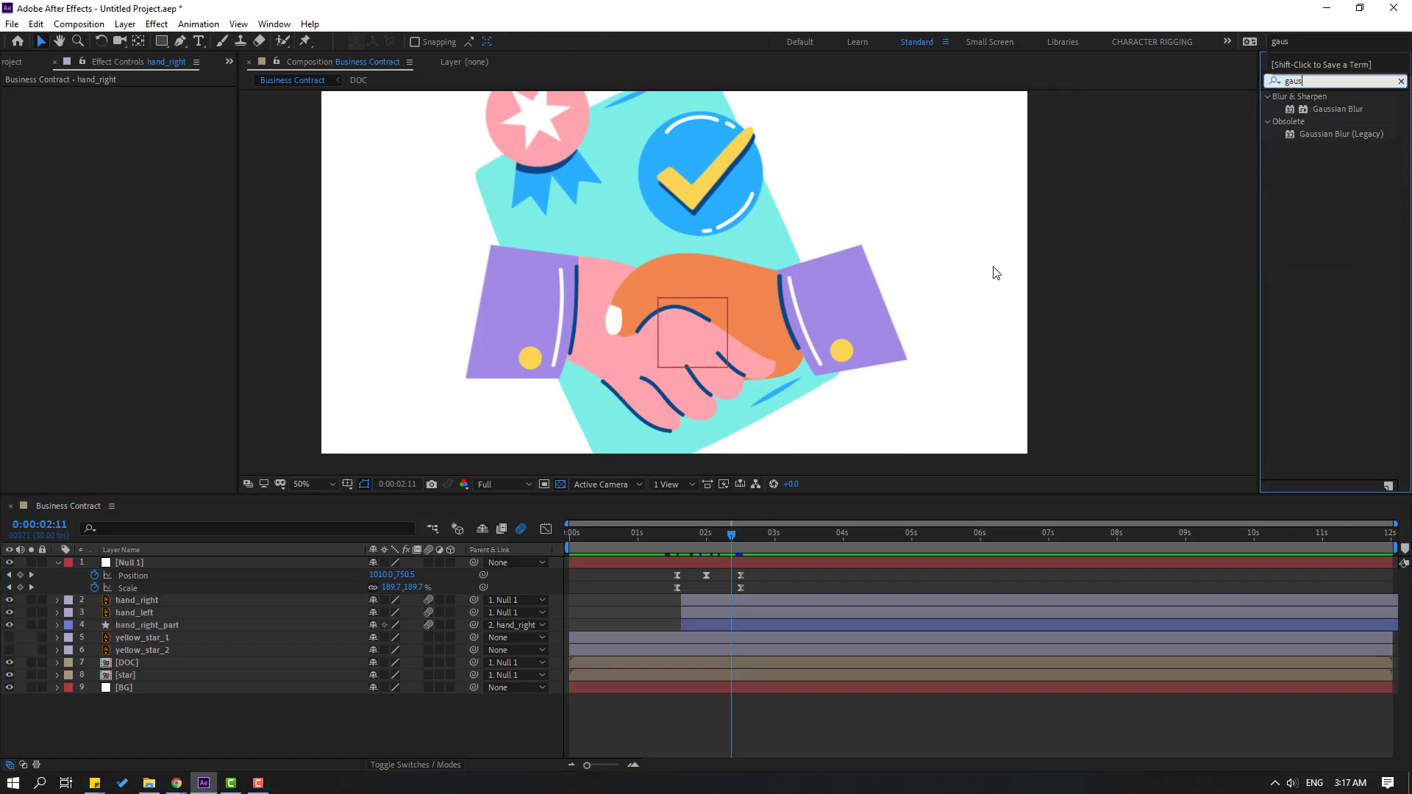
drag(1325, 107, 136, 671)
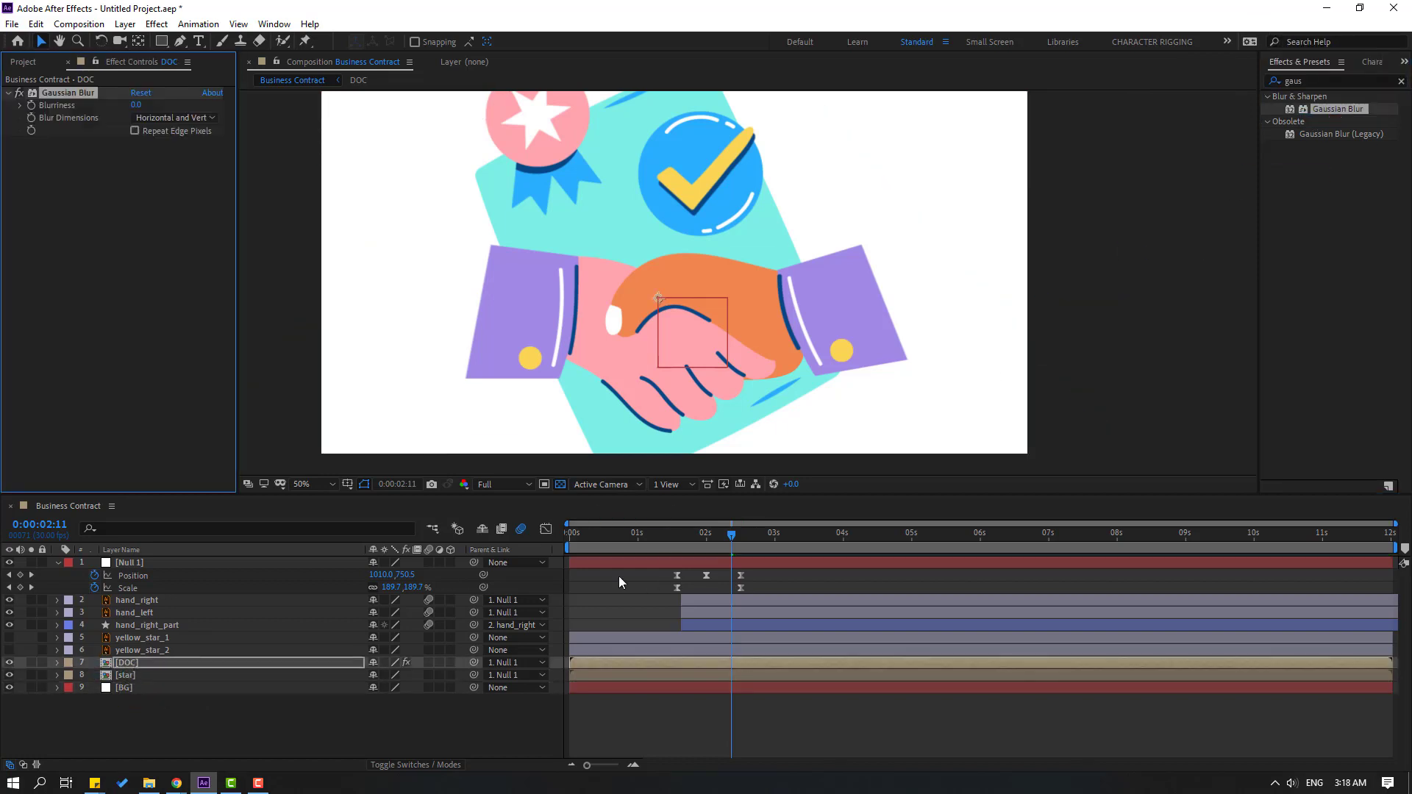
drag(661, 549, 699, 542)
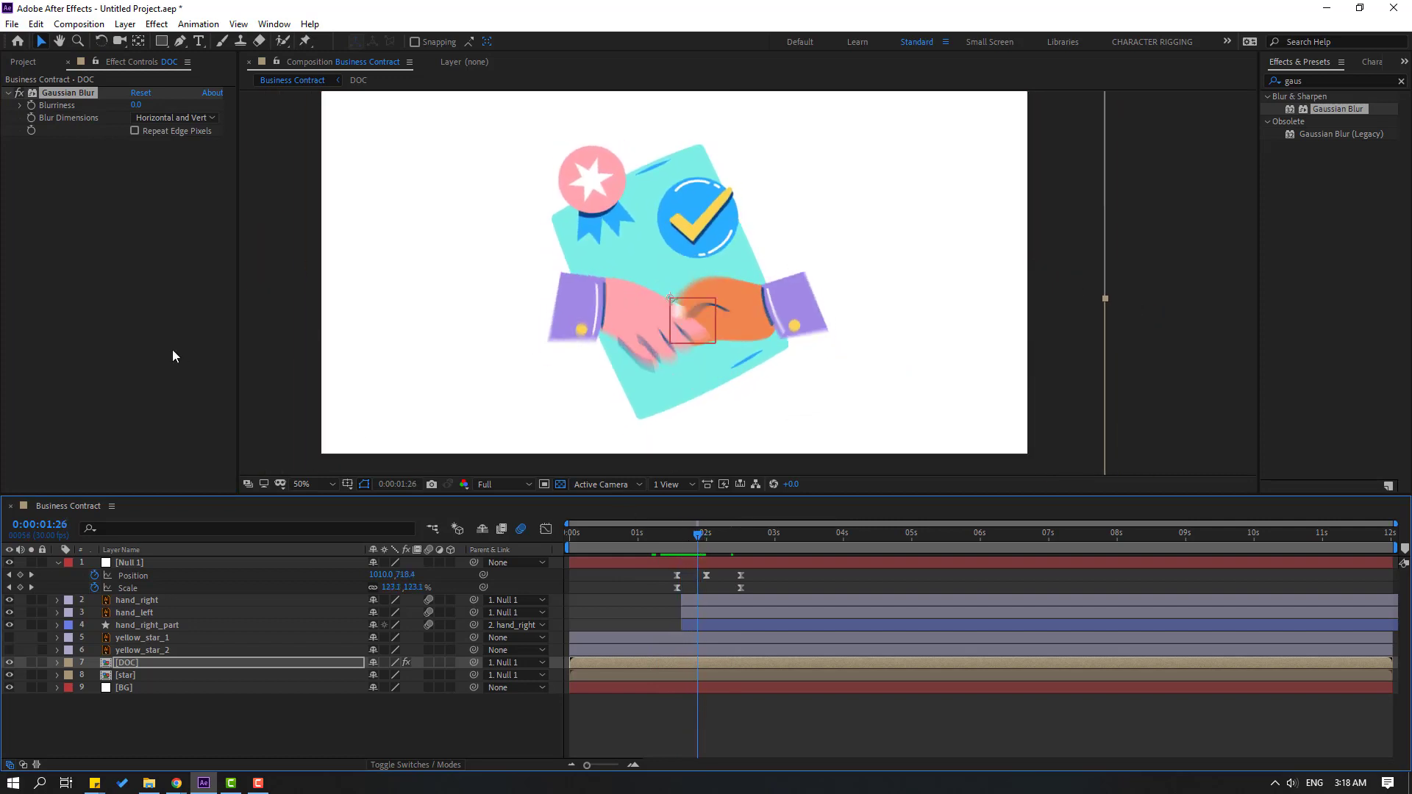
click(30, 104)
drag(713, 534, 749, 538)
drag(137, 105, 436, 108)
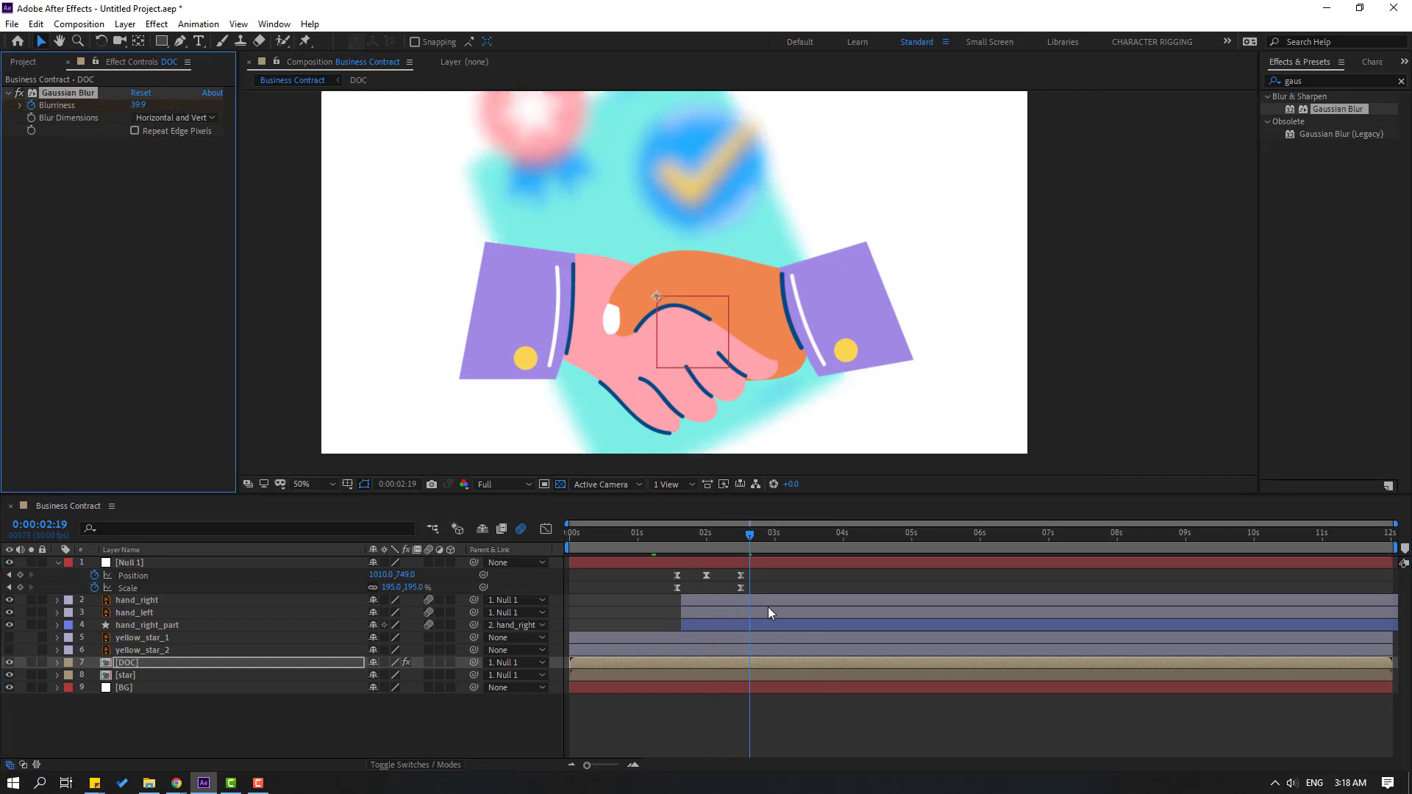
drag(675, 535, 705, 534)
key(space)
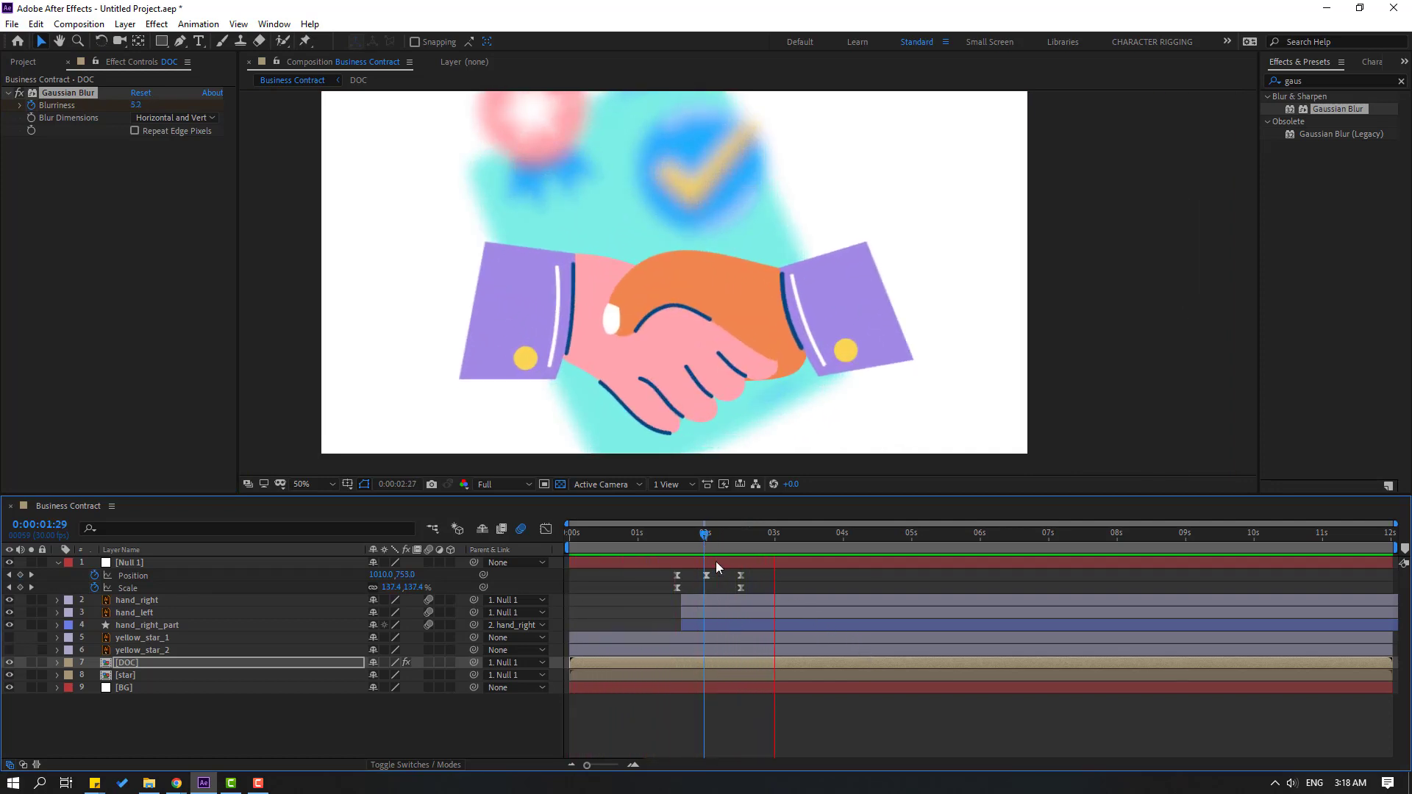
drag(724, 533, 743, 555)
key(Home)
key(space)
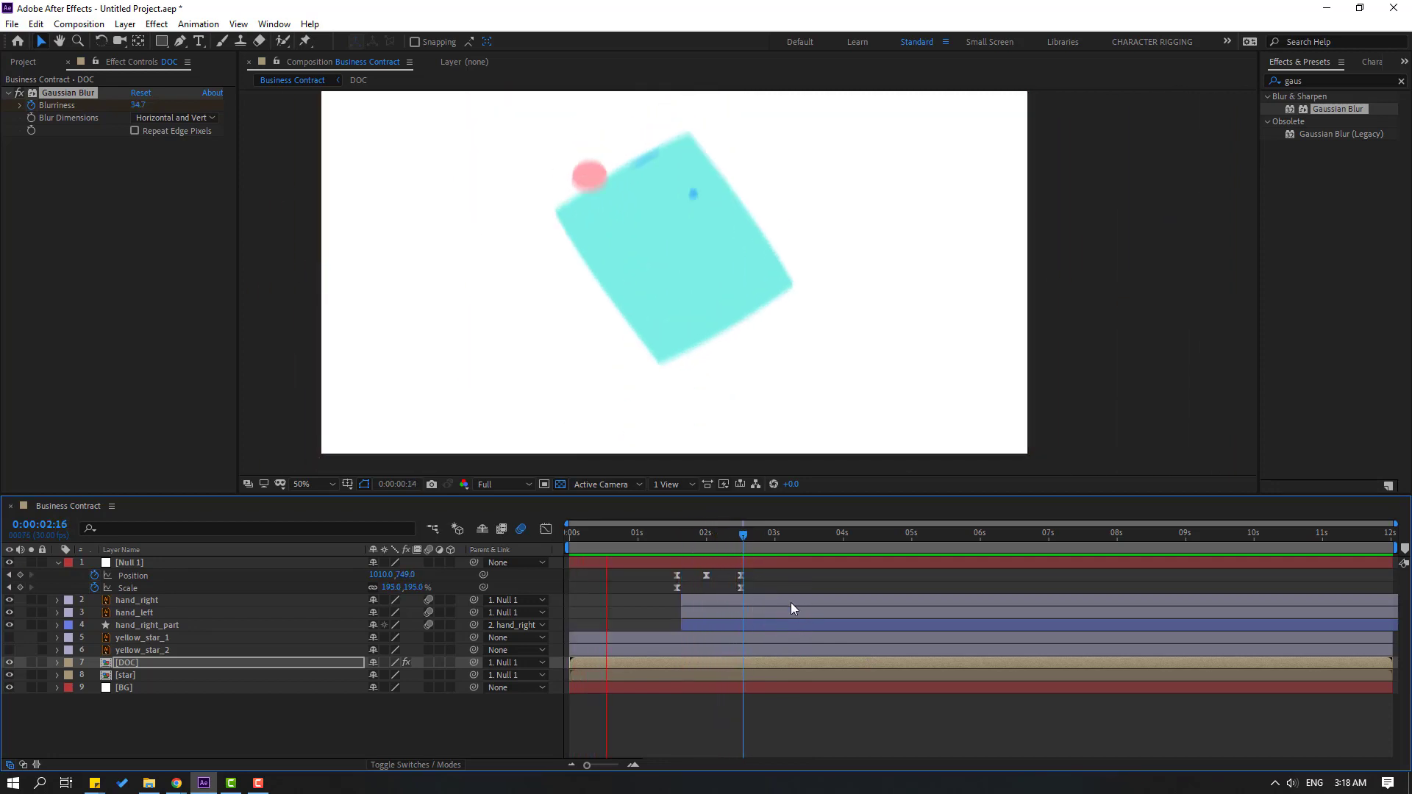
key(space)
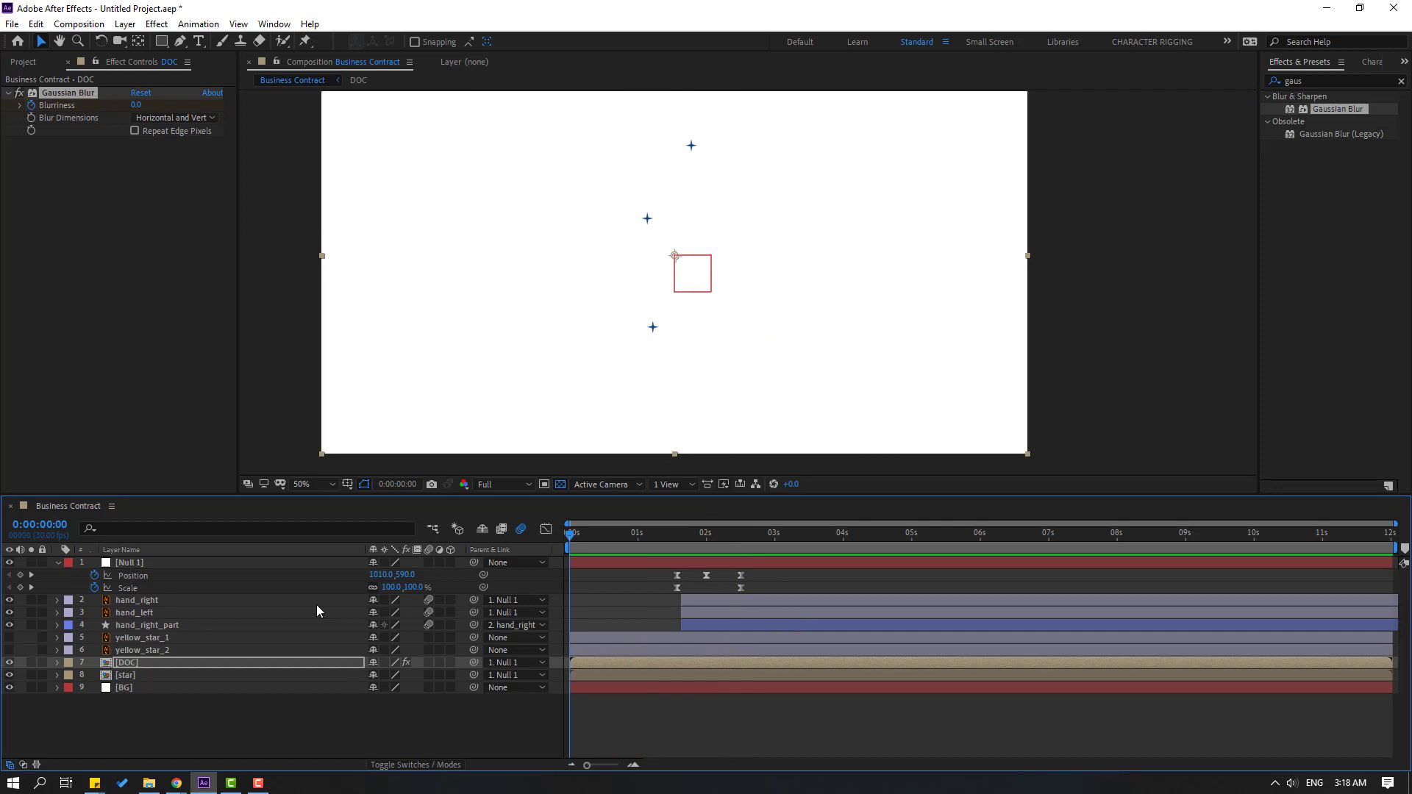
- Inside the star precomp, keyframe star01's Opacity at 0% on frame 0
double_click(122, 675)
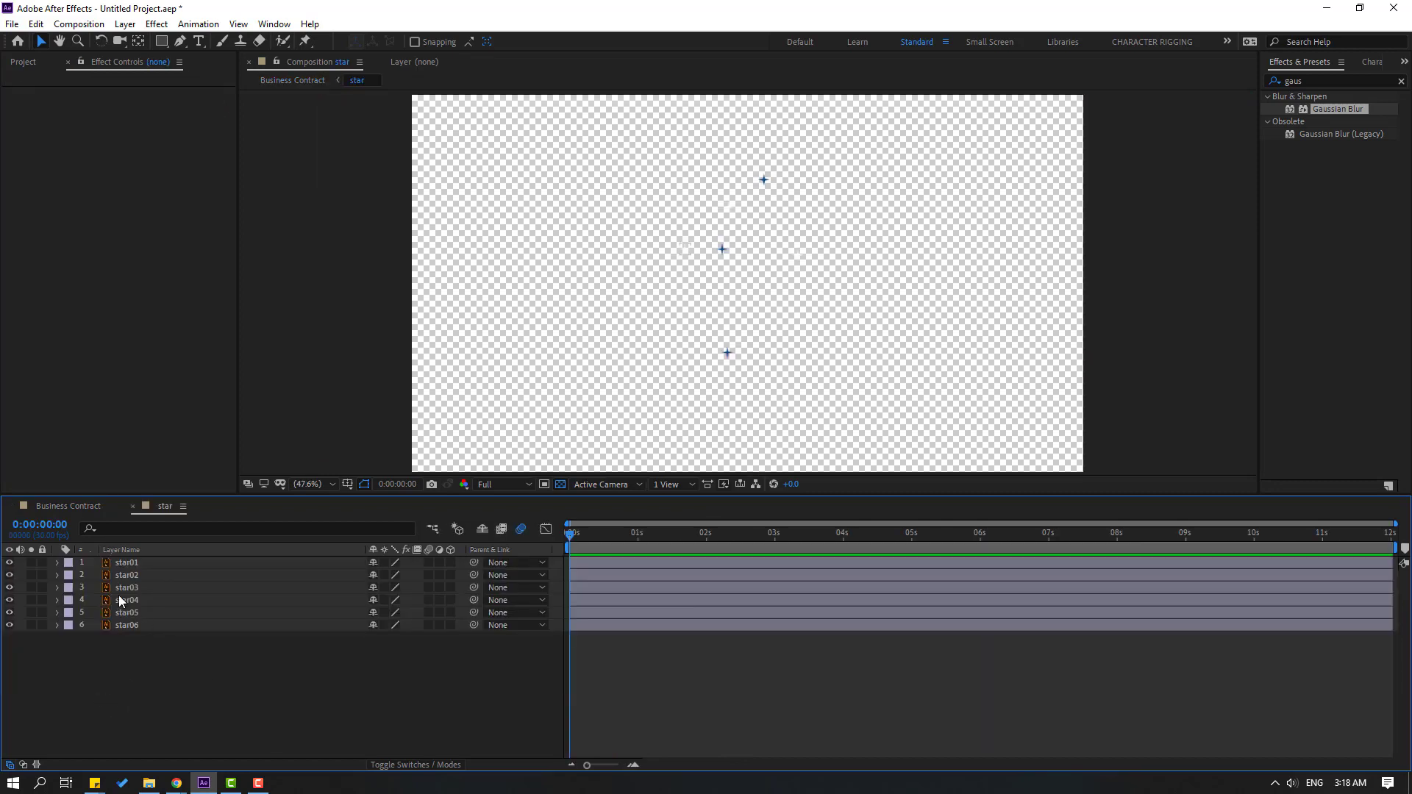
click(127, 563)
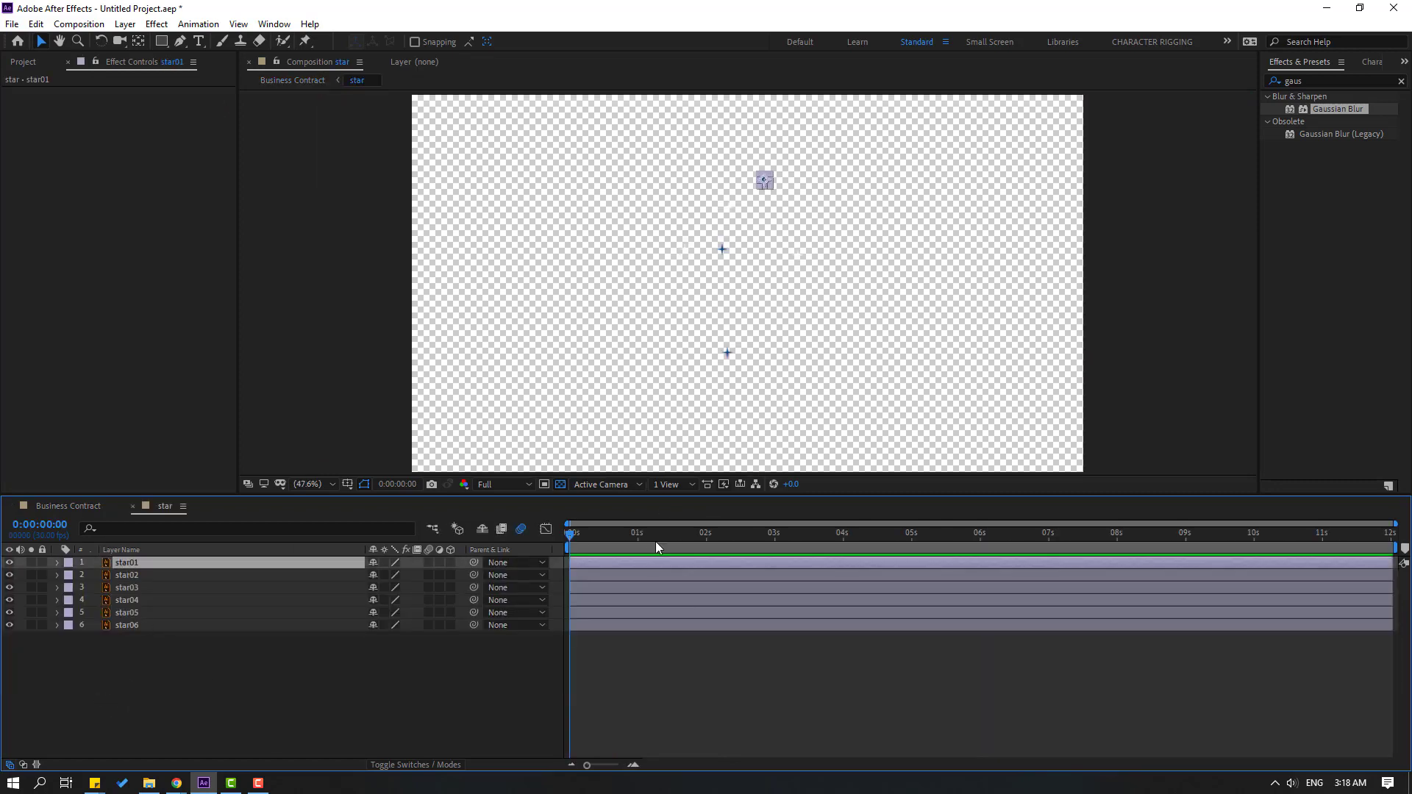
key(t)
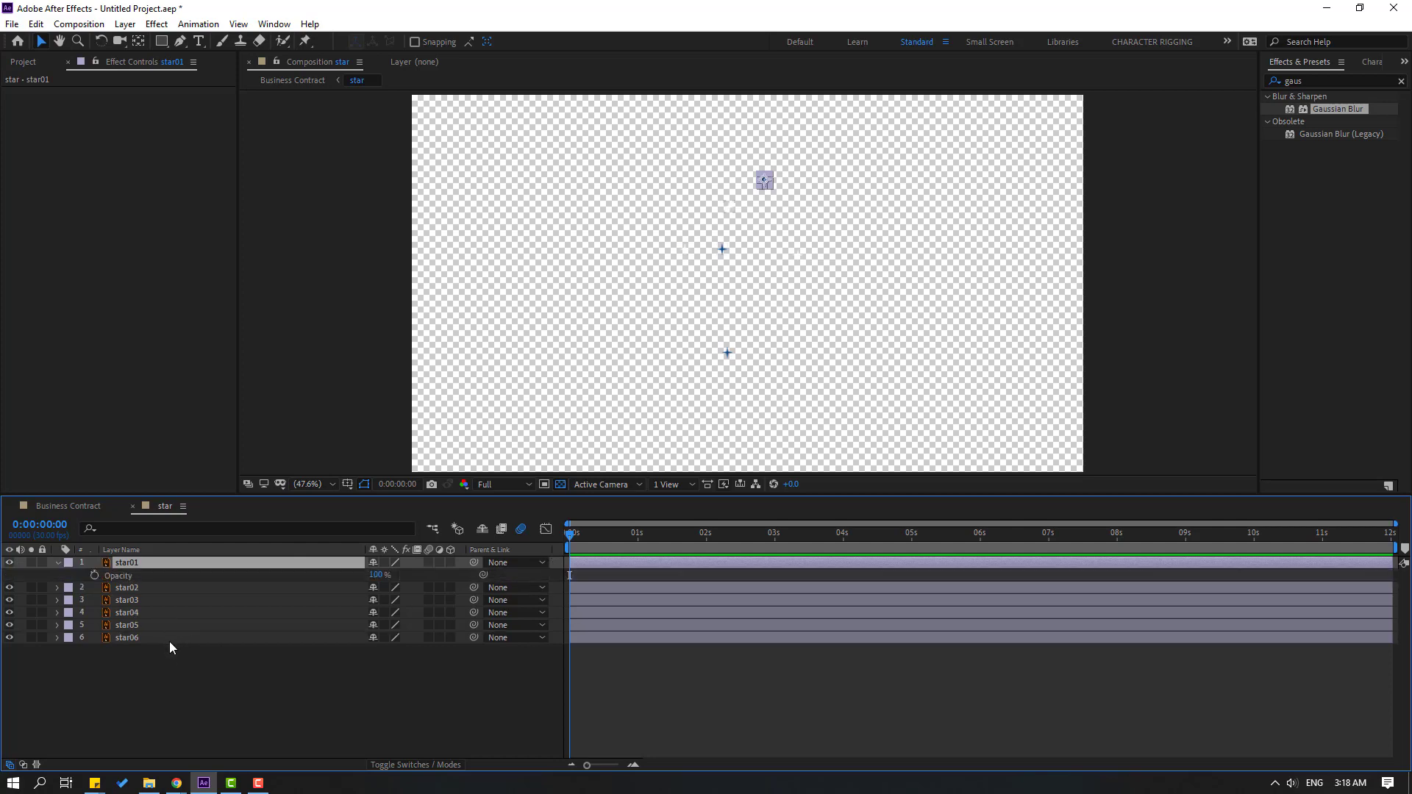
click(375, 576)
text(0)
key(Return)
click(94, 576)
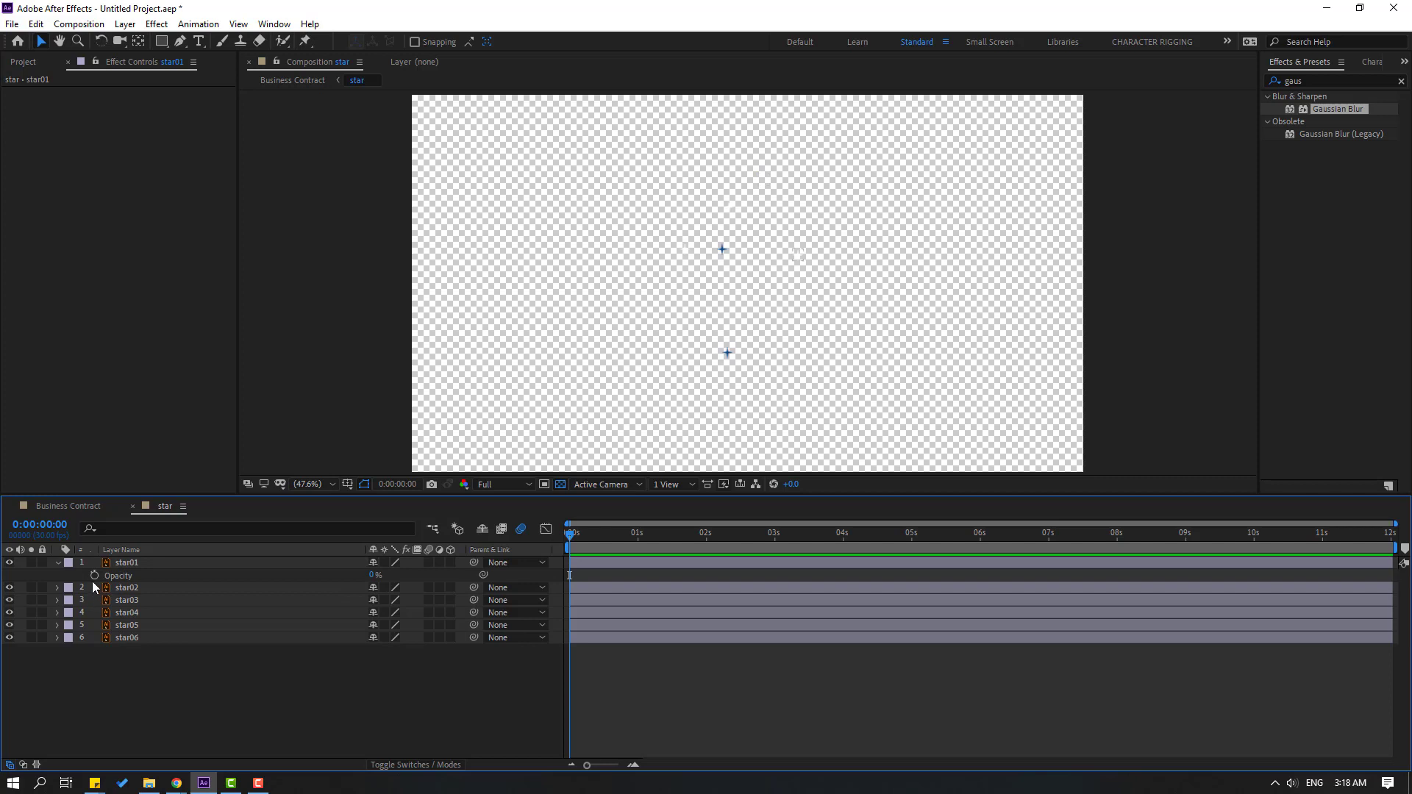
- Add star01 Opacity keyframes of 100% at 5f and 0% at 10f
key(Page_Down)
key(Page_Down)
key(Page_Down)
key(Page_Down)
key(Page_Down)
click(374, 576)
text(100)
key(Return)
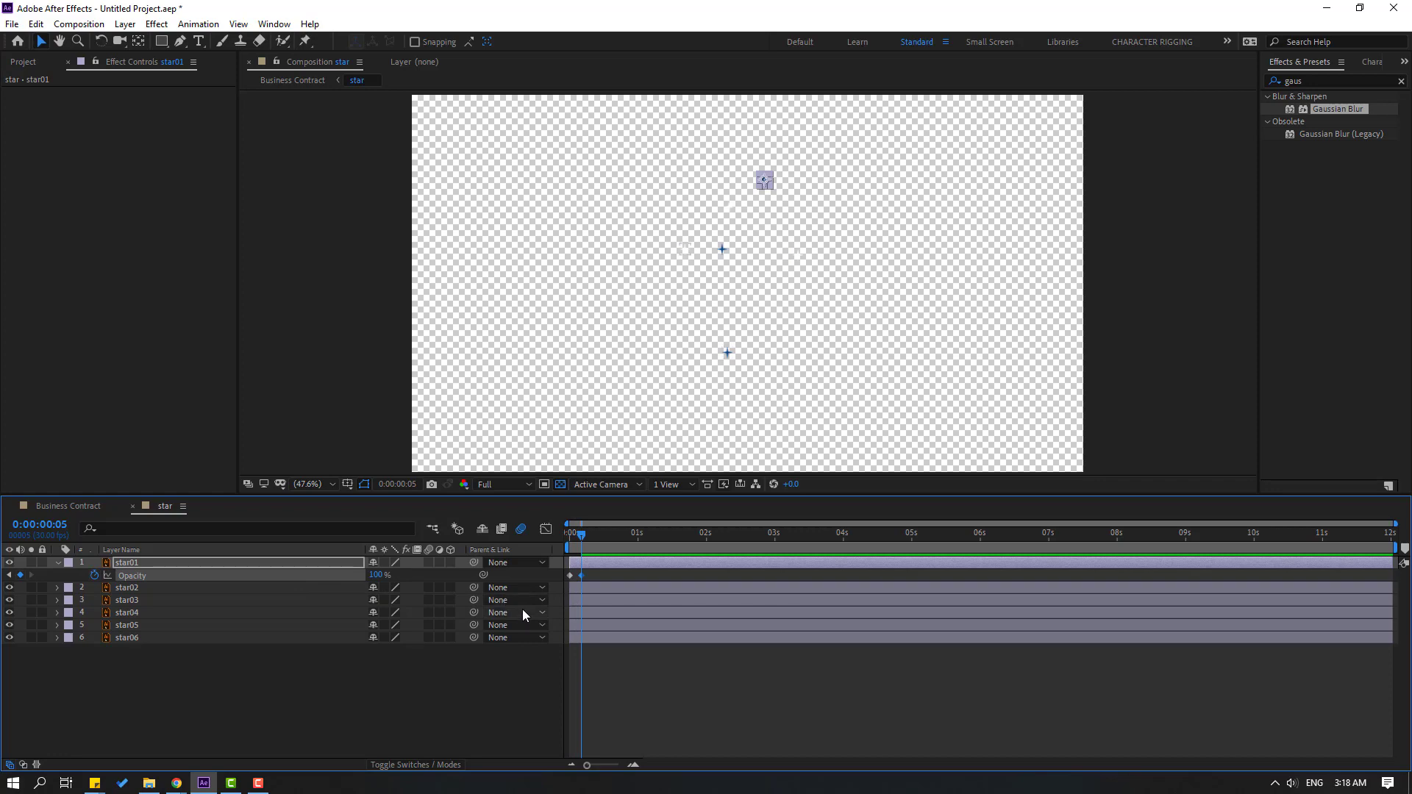
key(Page_Down)
key(Page_Down)
key(Page_Down)
key(Page_Down)
key(Page_Down)
click(377, 575)
text(0)
key(Return)
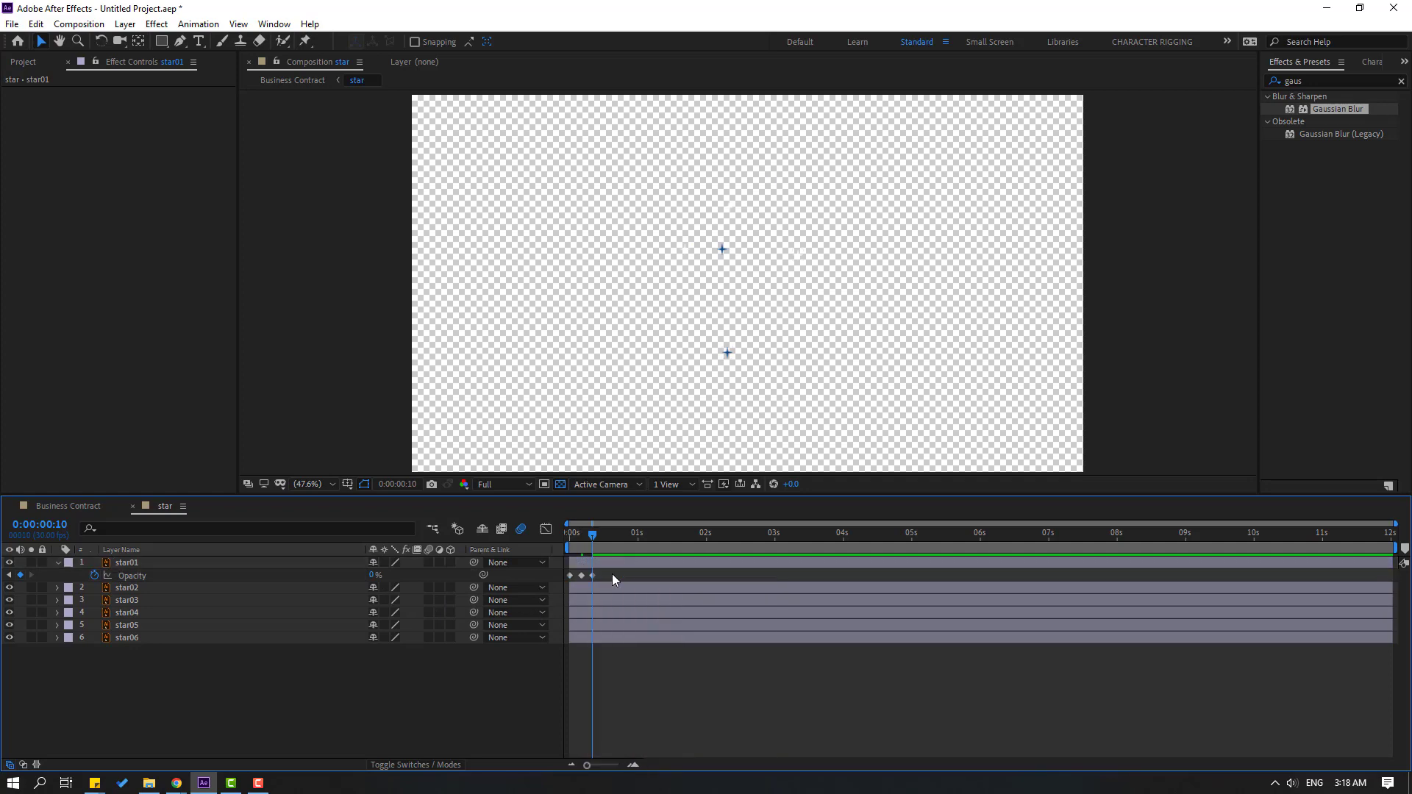
- Apply Easy Ease to star01's three Opacity keyframes and check the fade
right_click(593, 575)
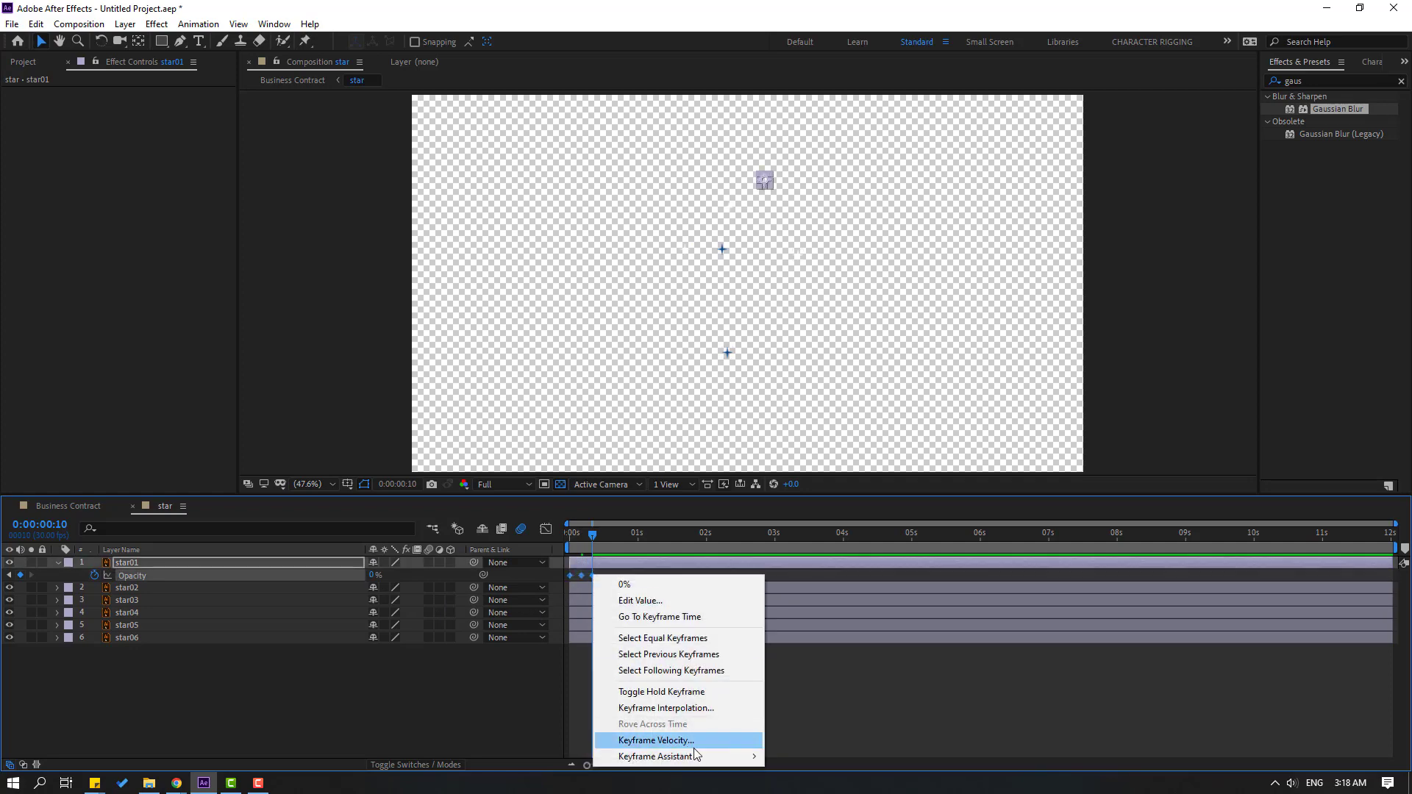
mouse_move(662, 756)
click(824, 662)
mouse_move(592, 535)
mouse_down()
mouse_move(609, 536)
mouse_move(579, 538)
mouse_up()
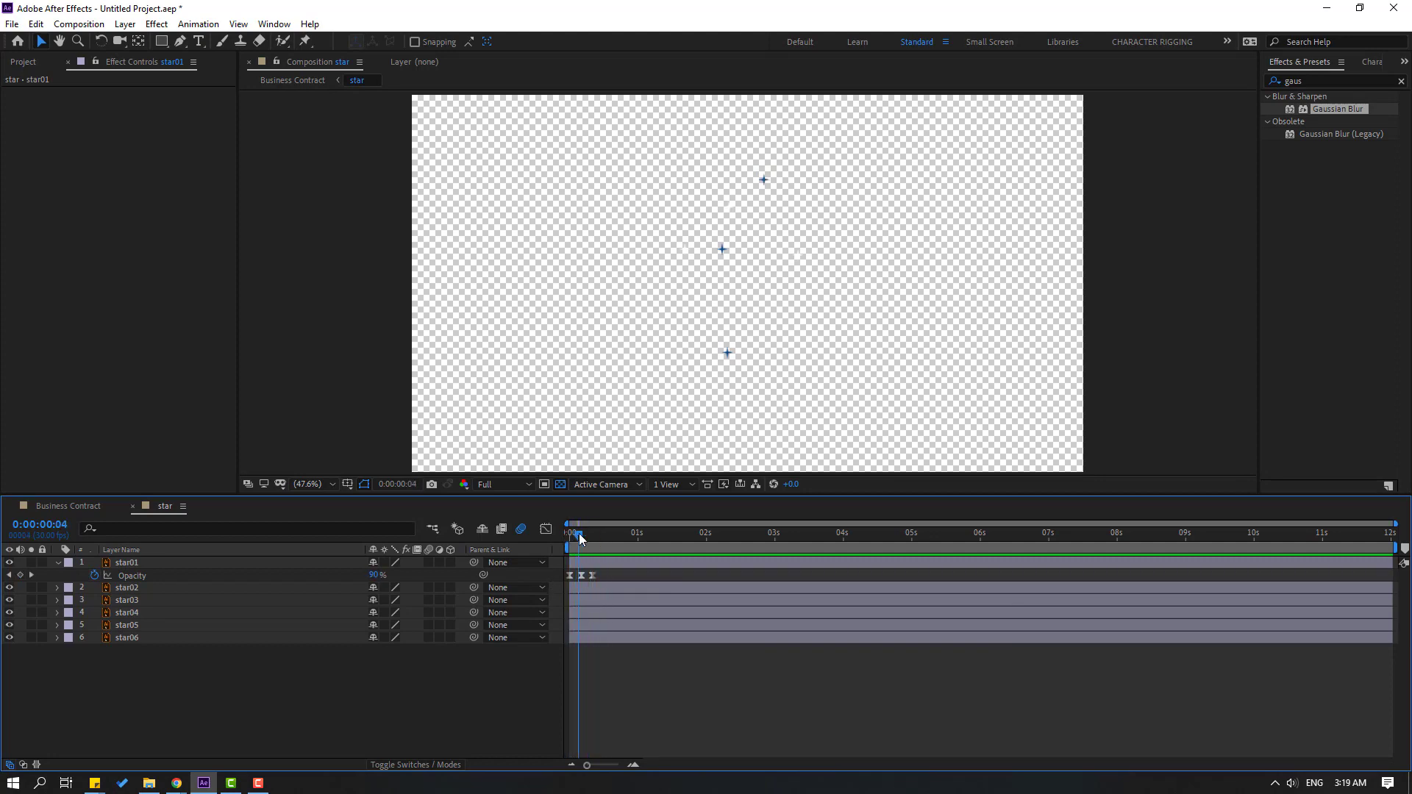
- Add a loopOutDuration cycle expression to star01's Opacity
key(Home)
alt+click(94, 575)
click(422, 587)
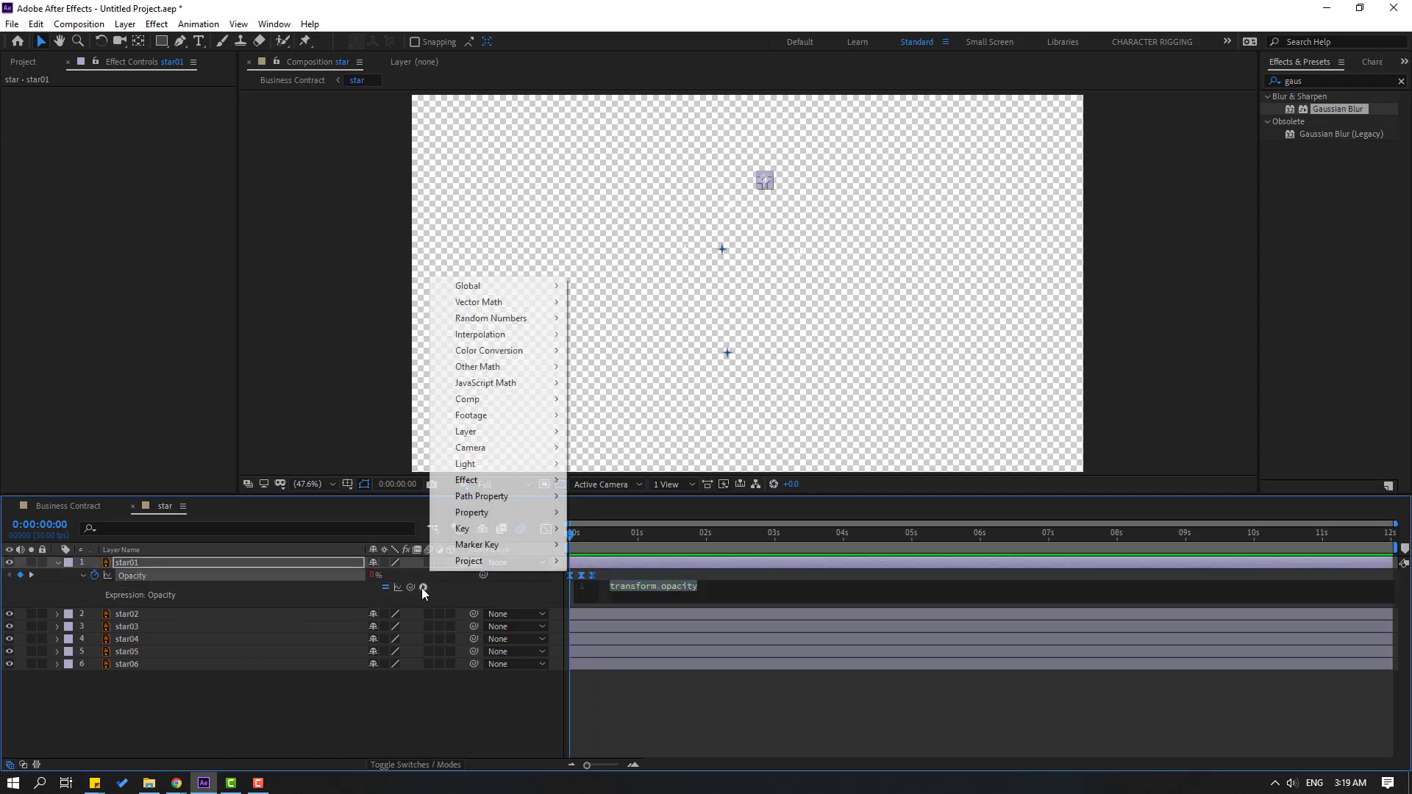
mouse_move(500, 514)
click(708, 380)
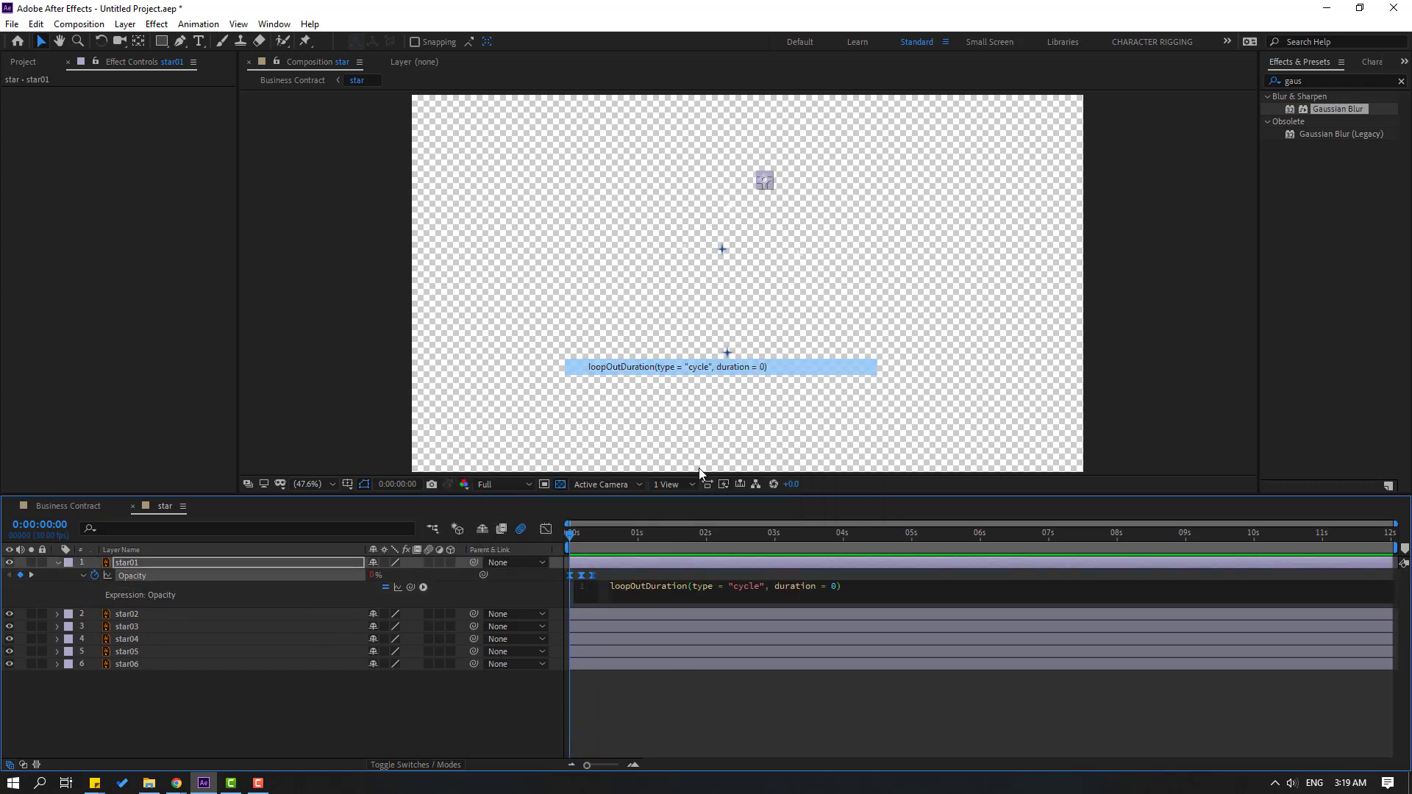
click(642, 713)
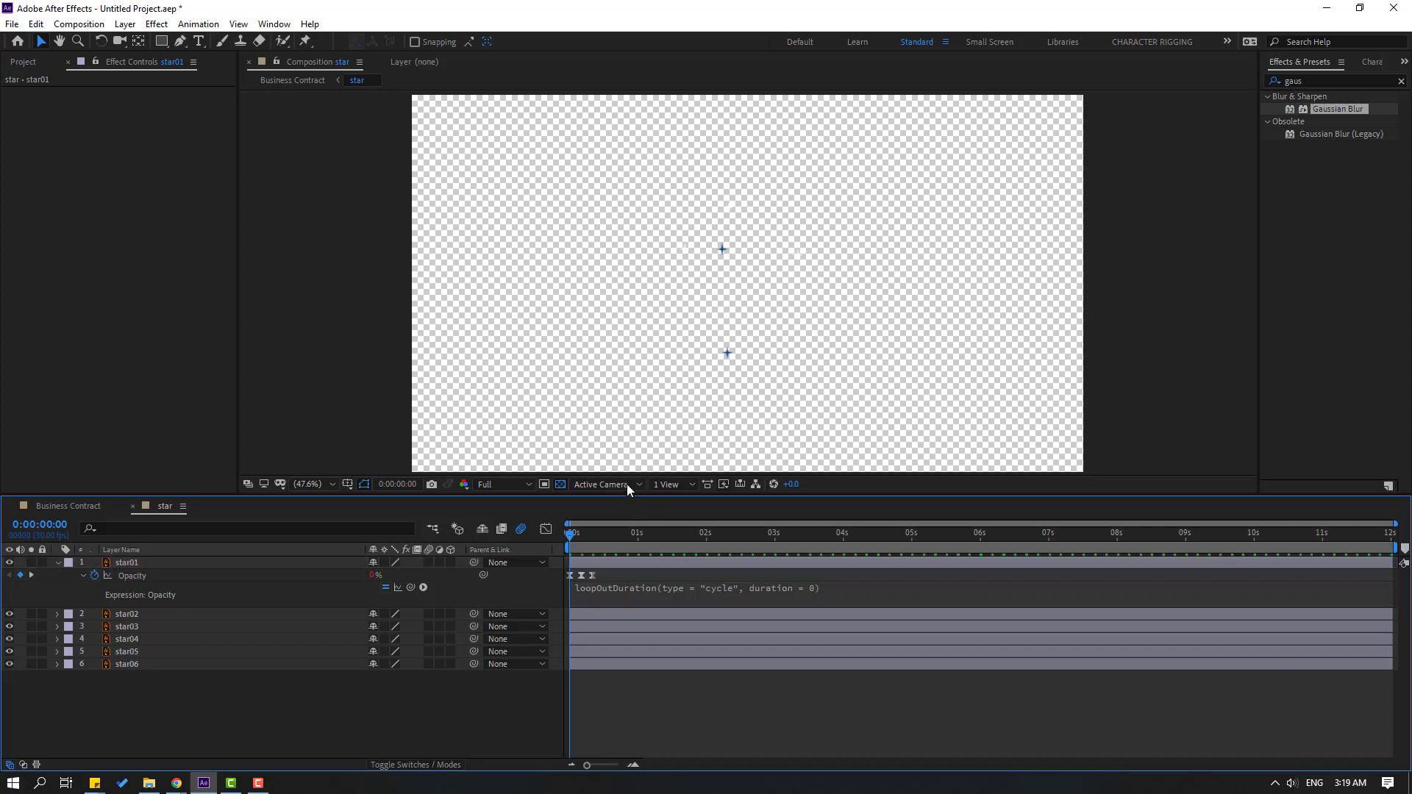
- Turn off the transparency grid, preview the repeating twinkle, and select star01's Opacity for reuse
click(561, 483)
key(space)
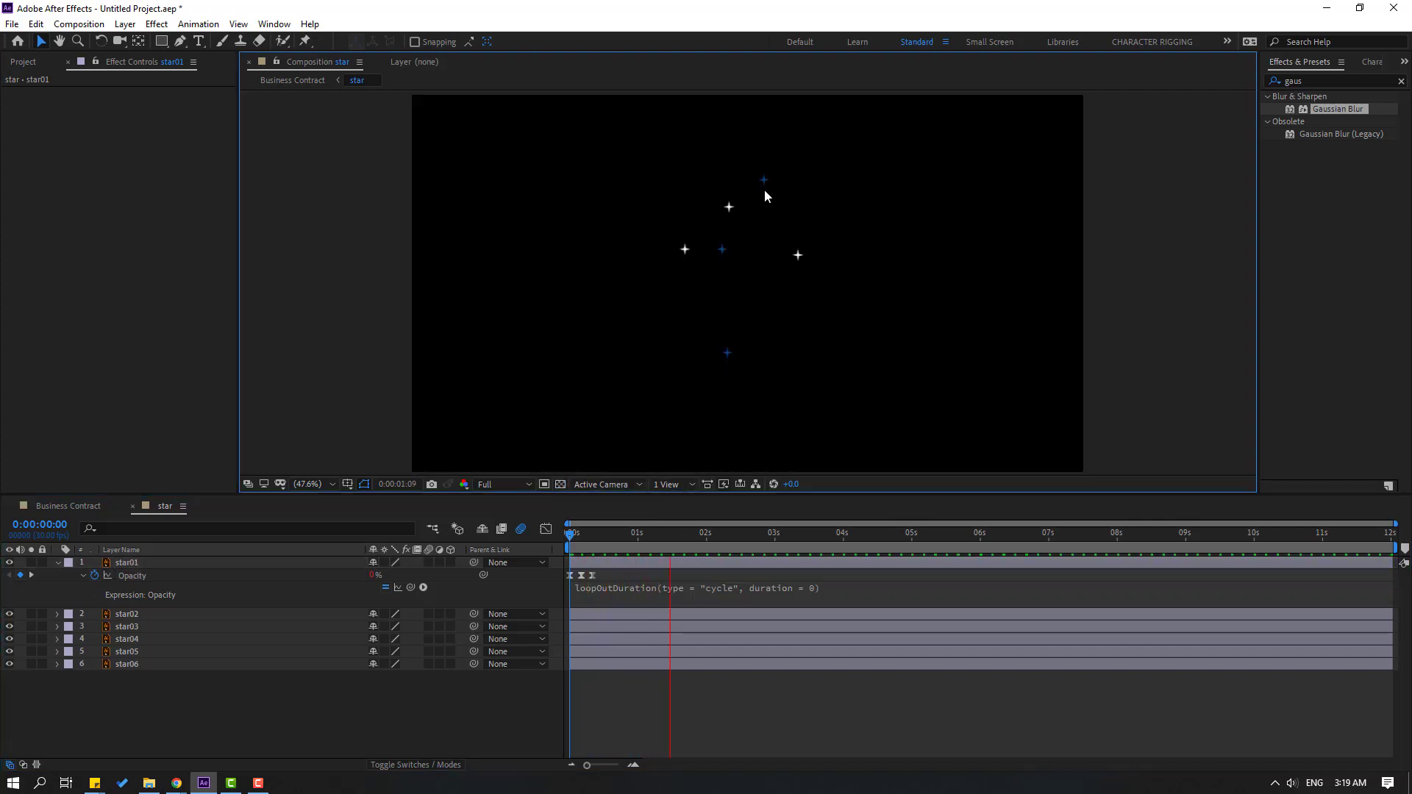
key(space)
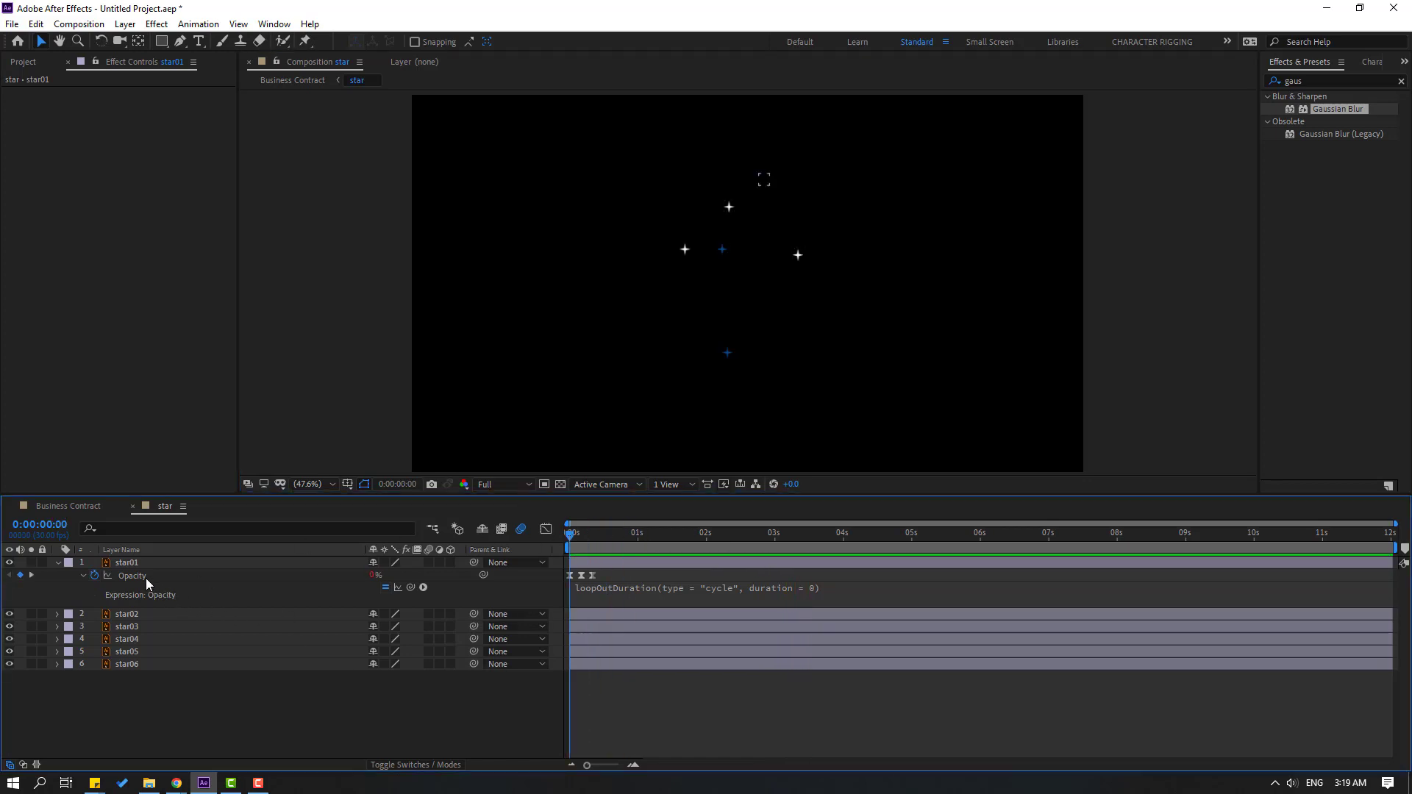
click(144, 577)
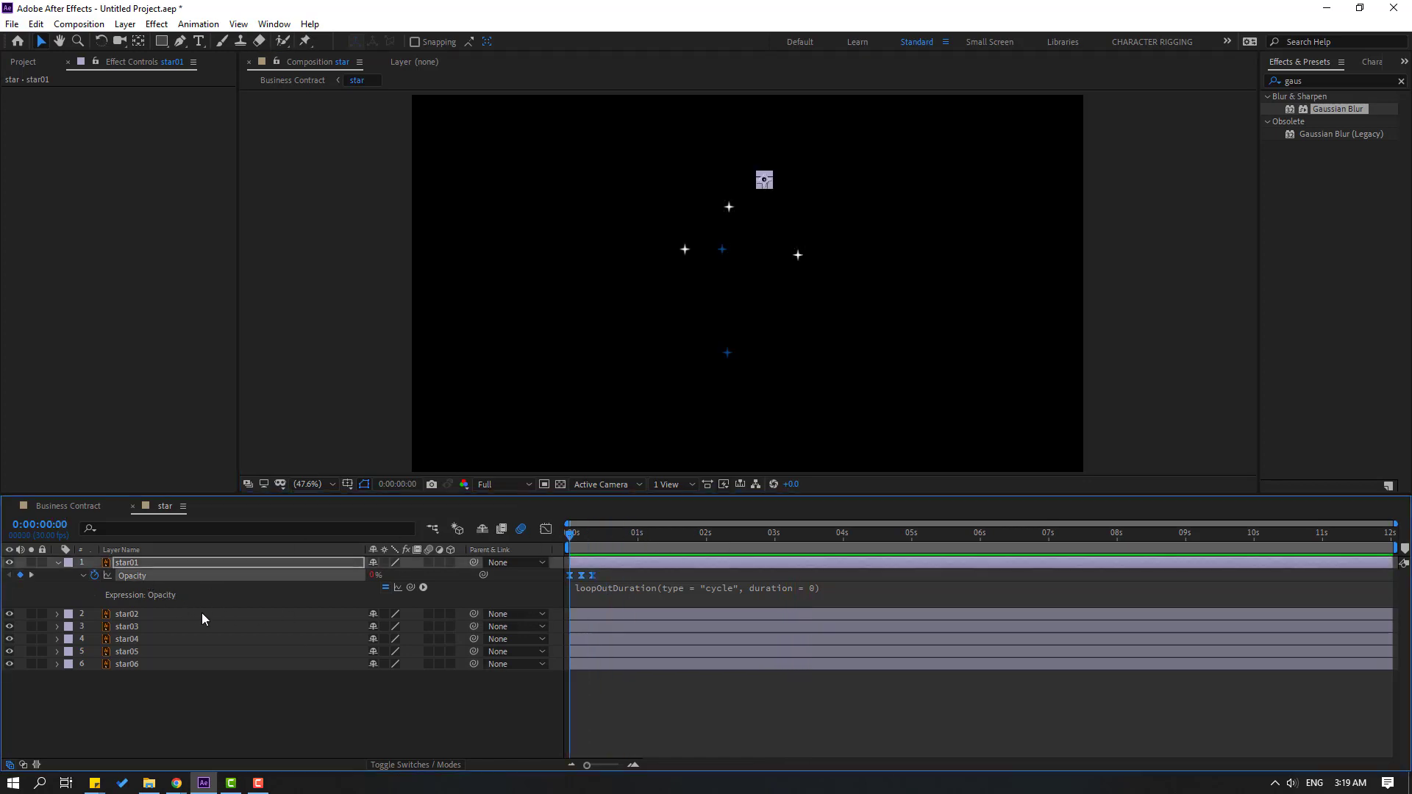
click(125, 616)
- Give the remaining stars the twinkle and start star03, star05 and star06 later
drag(121, 697, 129, 612)
click(677, 712)
key(space)
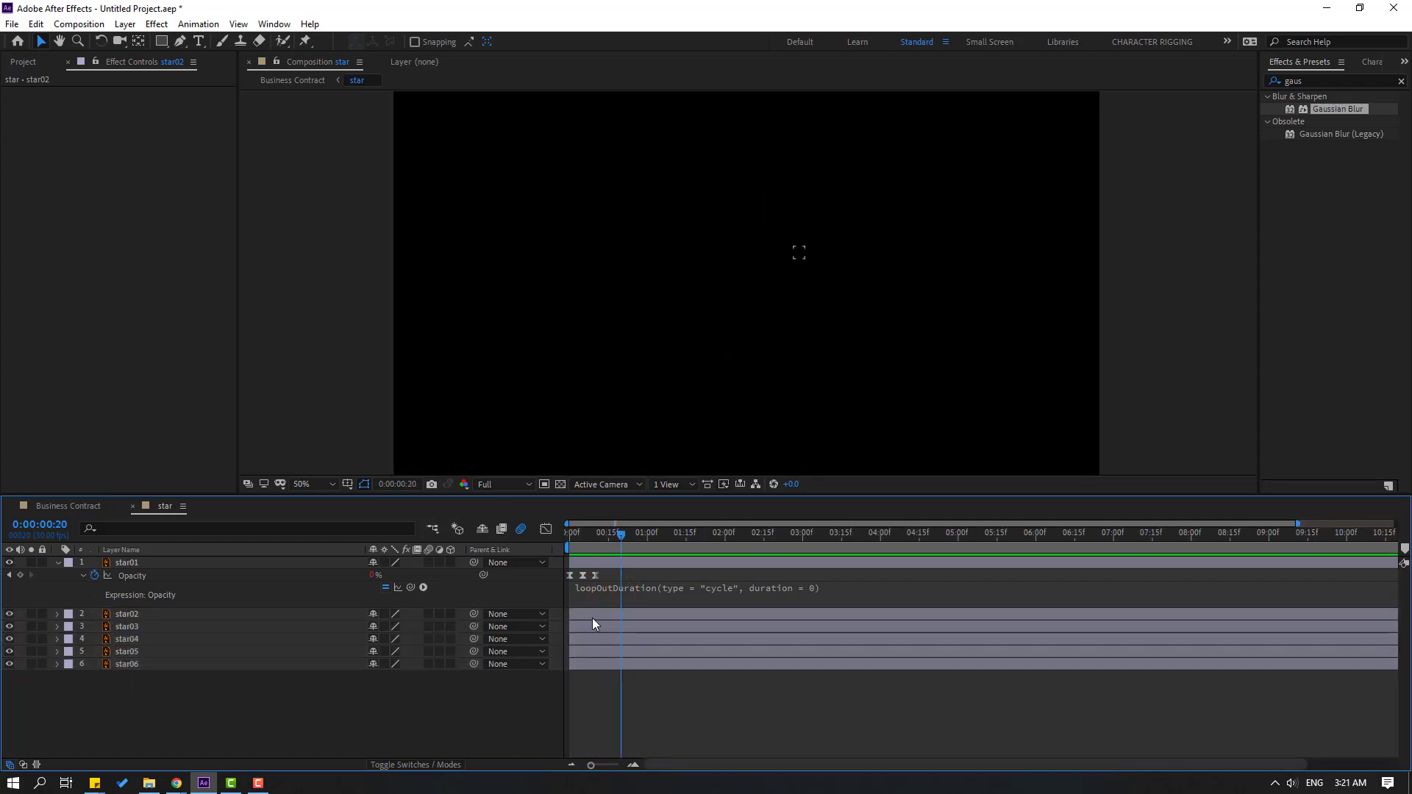
click(590, 614)
drag(588, 623, 597, 636)
drag(596, 654, 651, 639)
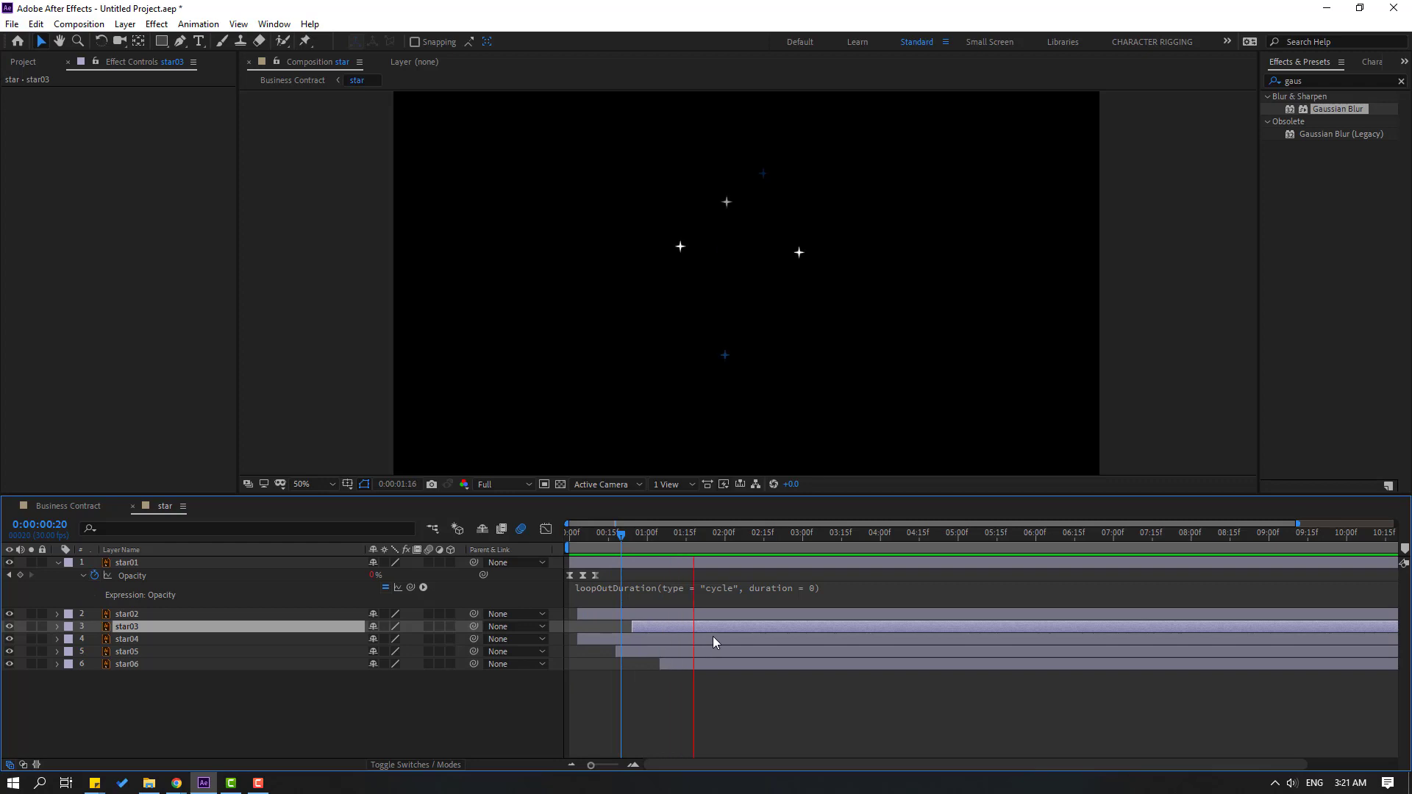
click(629, 543)
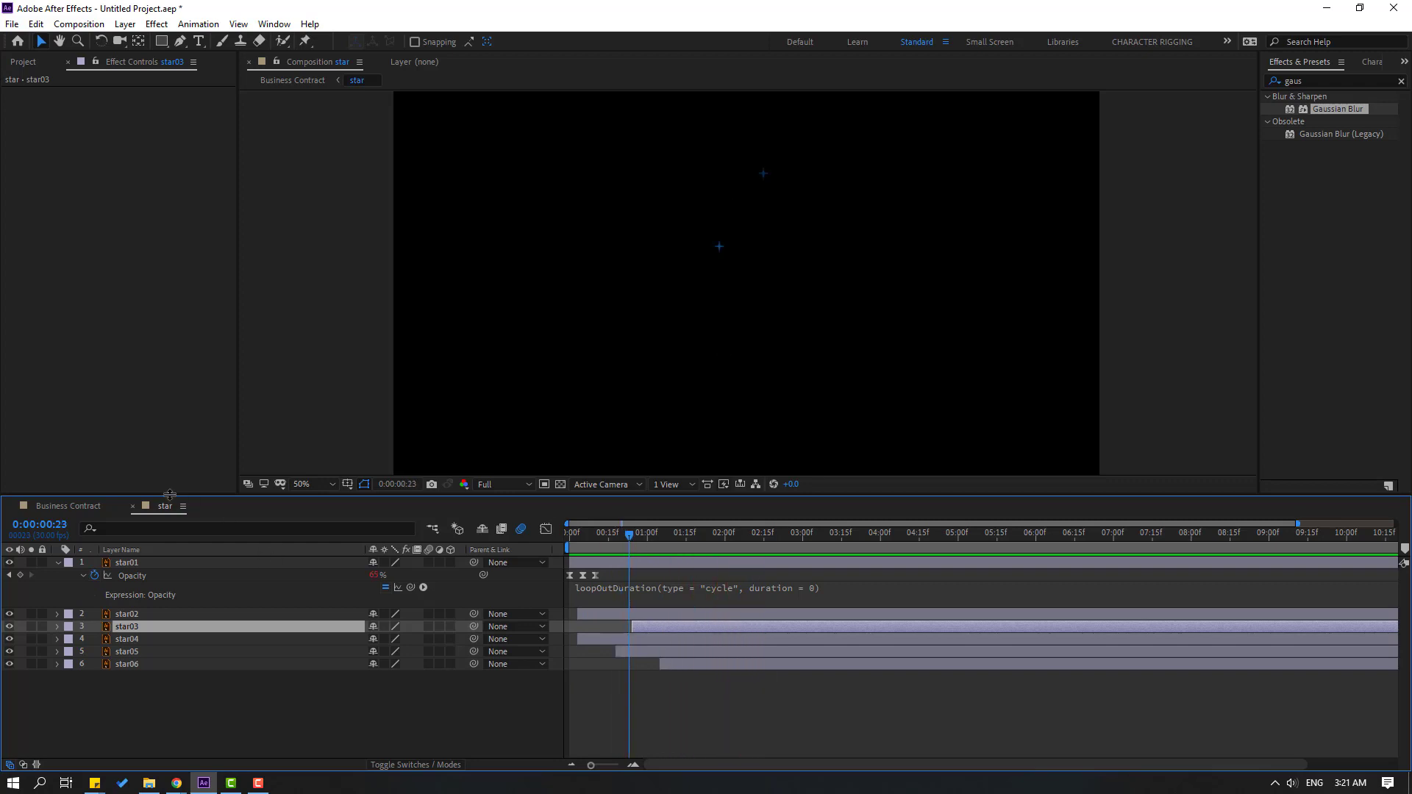
- Back in Business Contract, shift the star layer slightly earlier and preview its timing
click(132, 506)
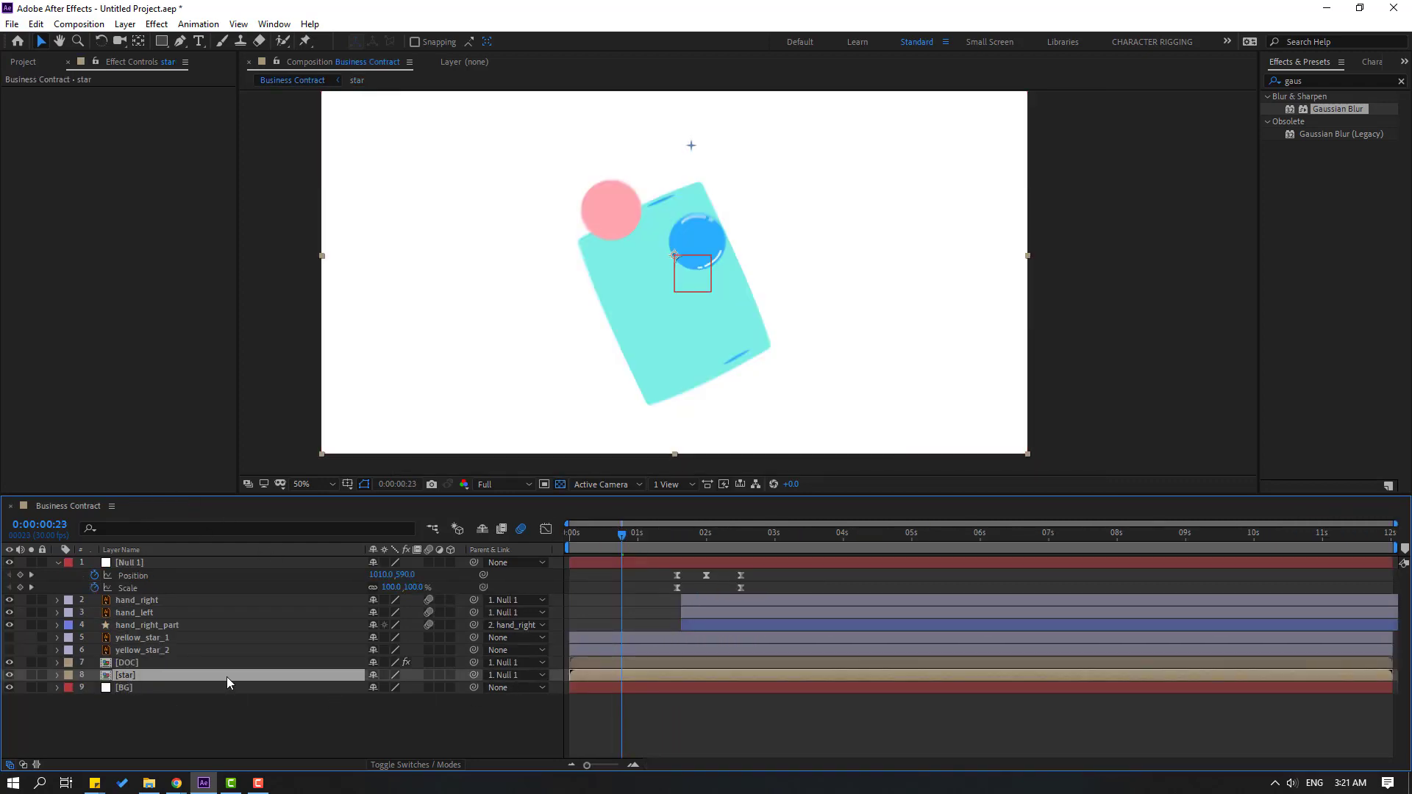
drag(576, 678, 566, 678)
key(space)
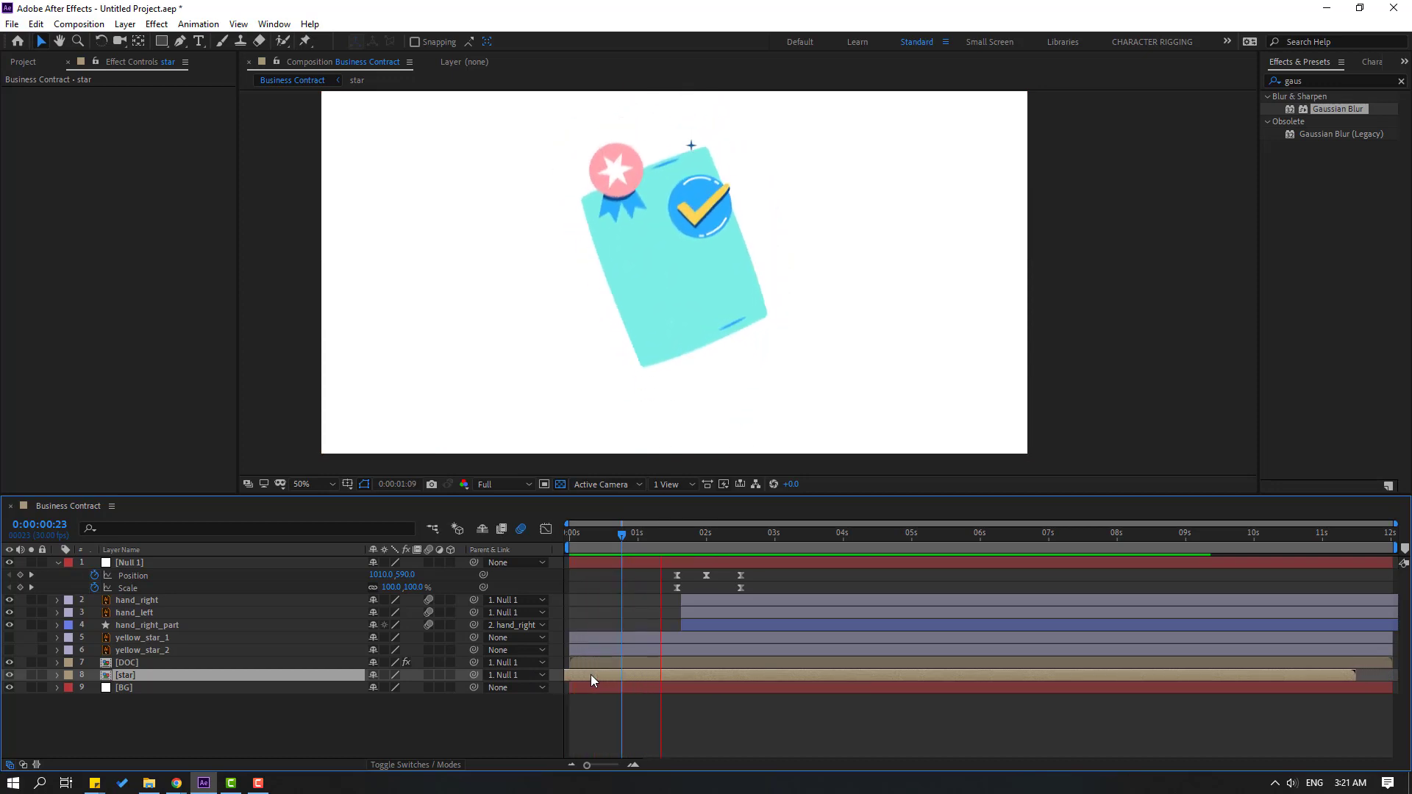
drag(651, 674, 639, 669)
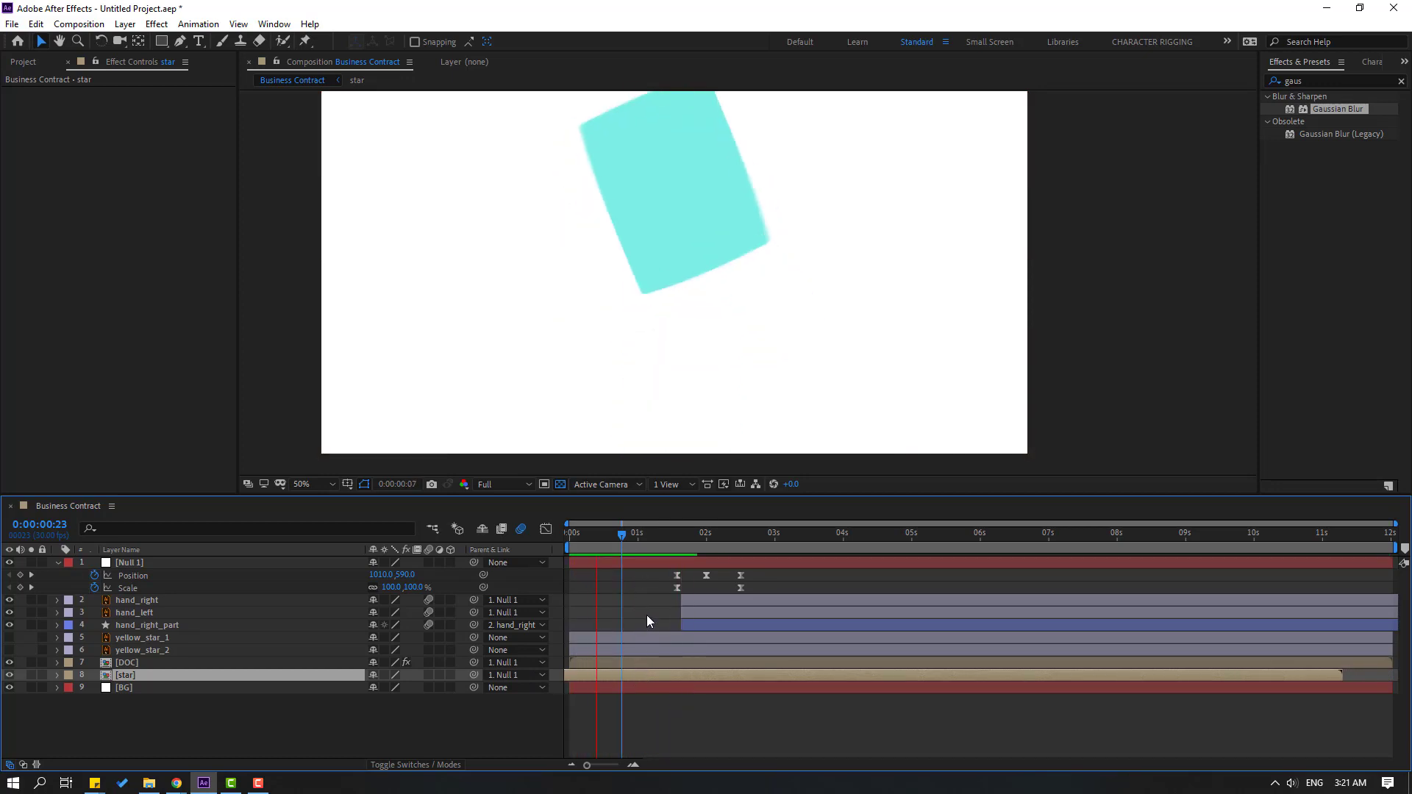
click(119, 677)
- Move the star layer to the top of the stack, above Null 1, and preview
mouse_move(124, 682)
mouse_down()
mouse_move(157, 630)
mouse_move(152, 561)
mouse_up()
key(space)
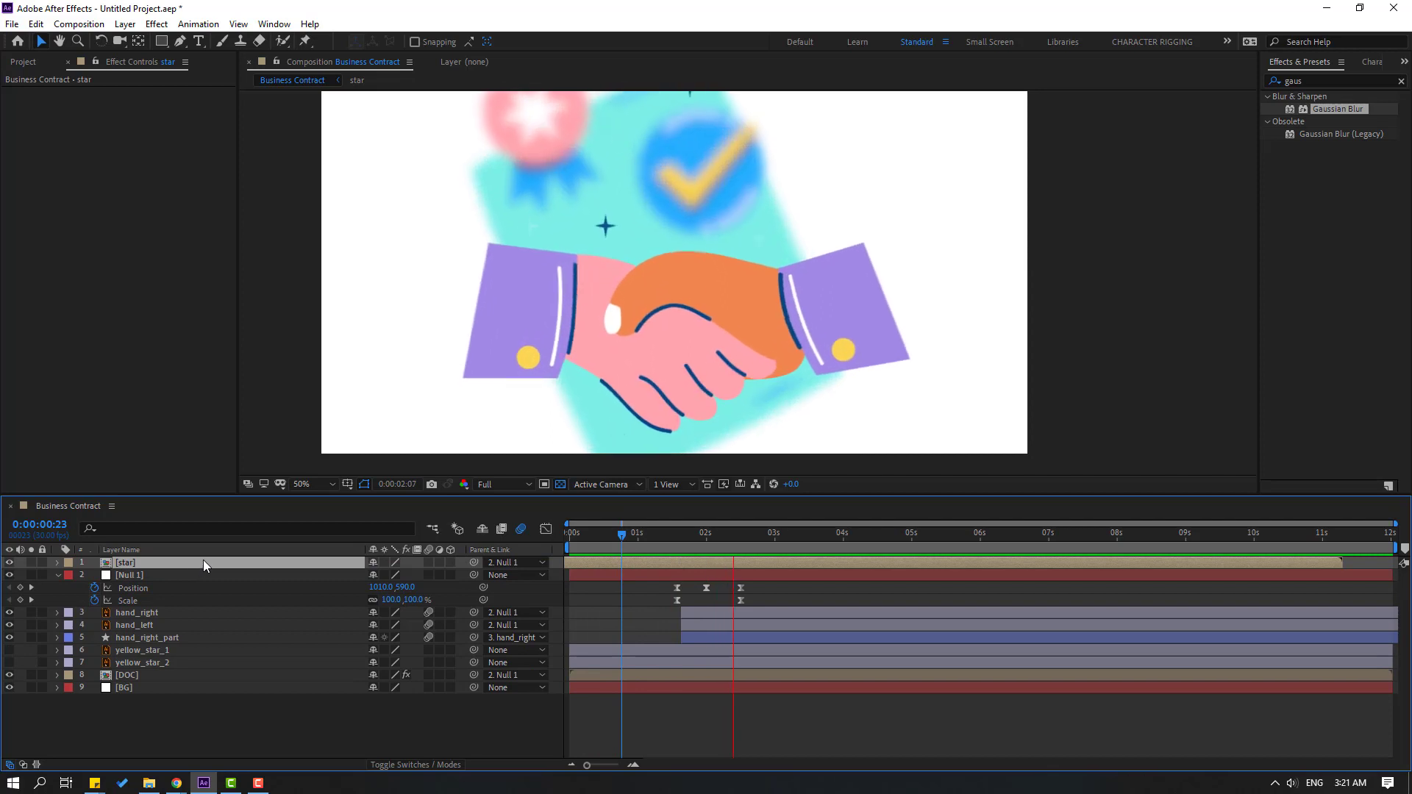
key(space)
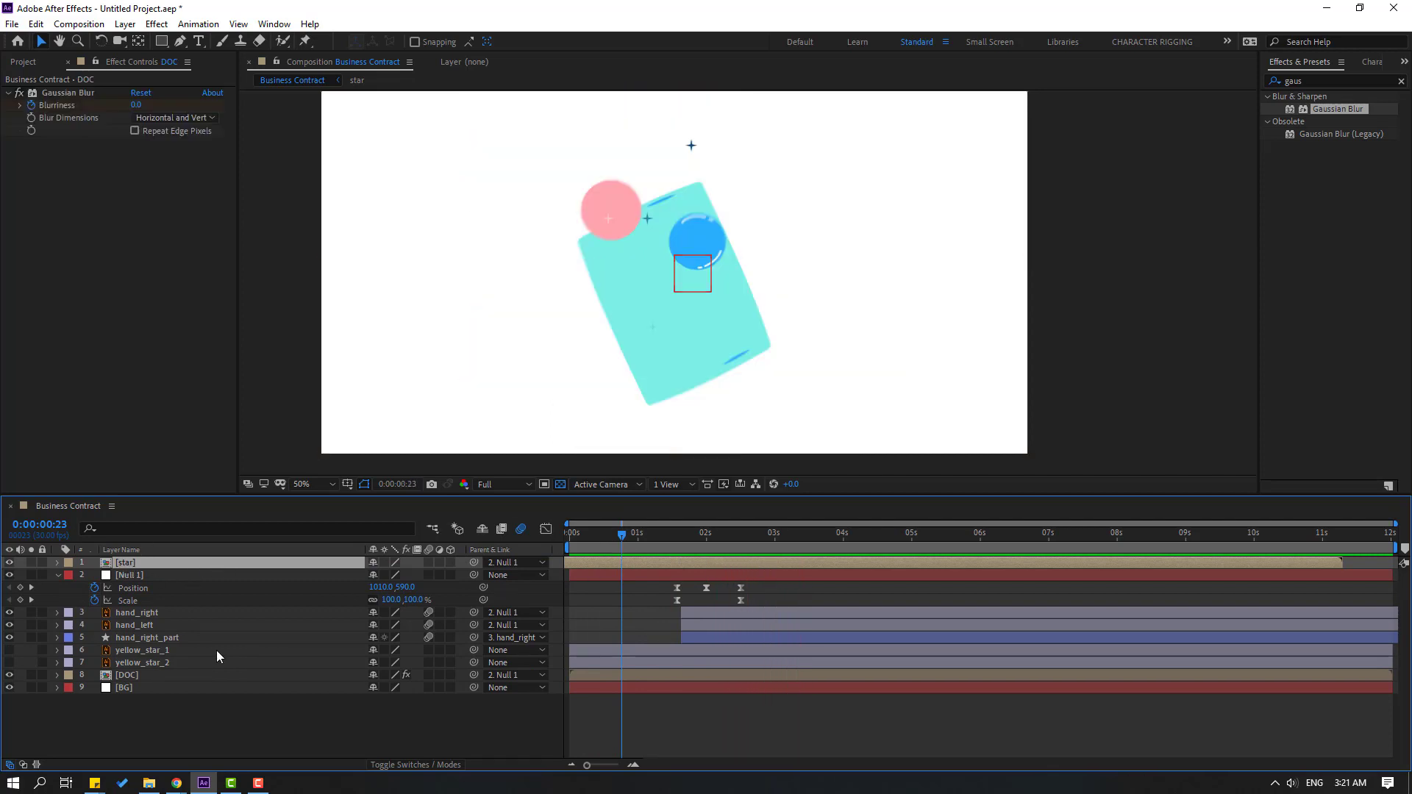
double_click(132, 676)
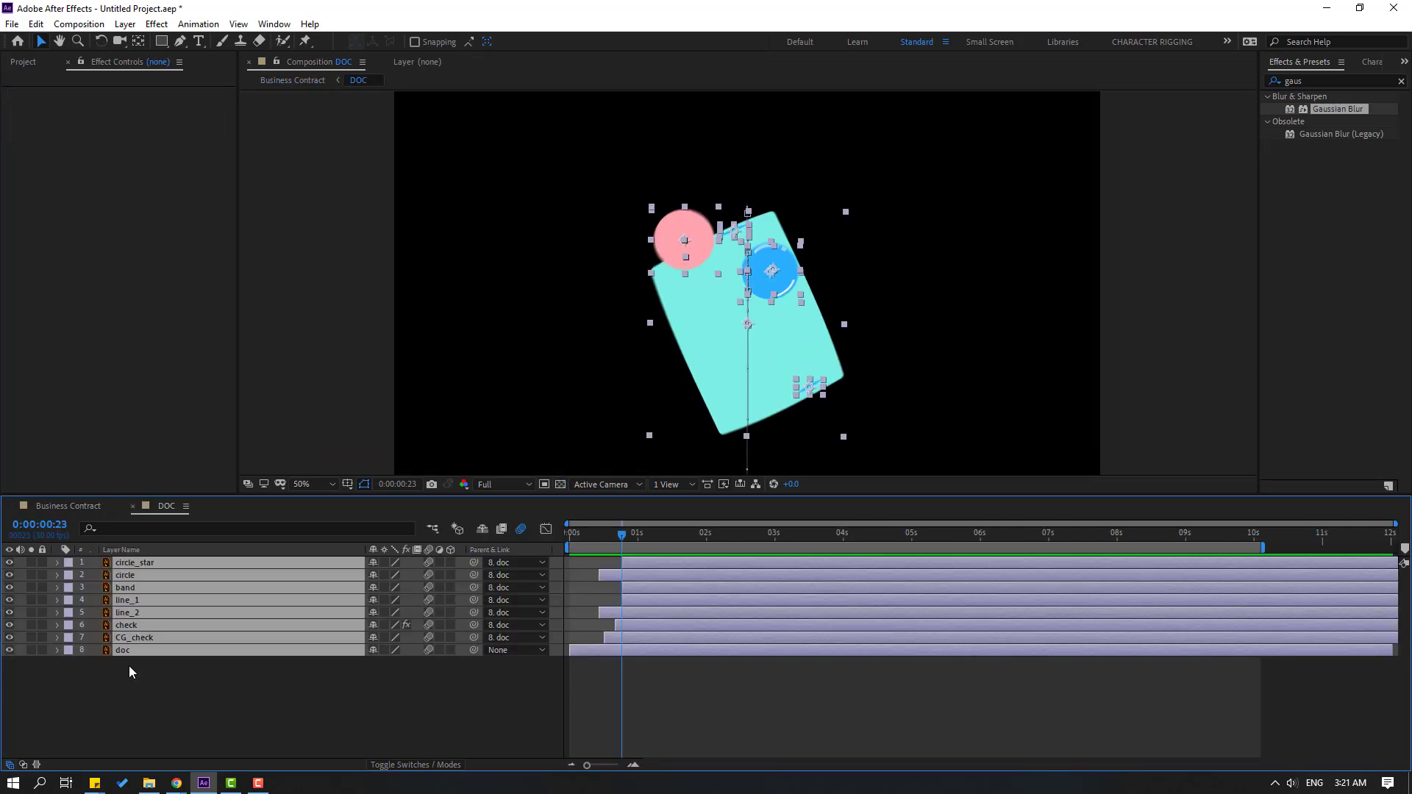
- Paste the star layer into the DOC composition and parent it to the doc layer
click(129, 665)
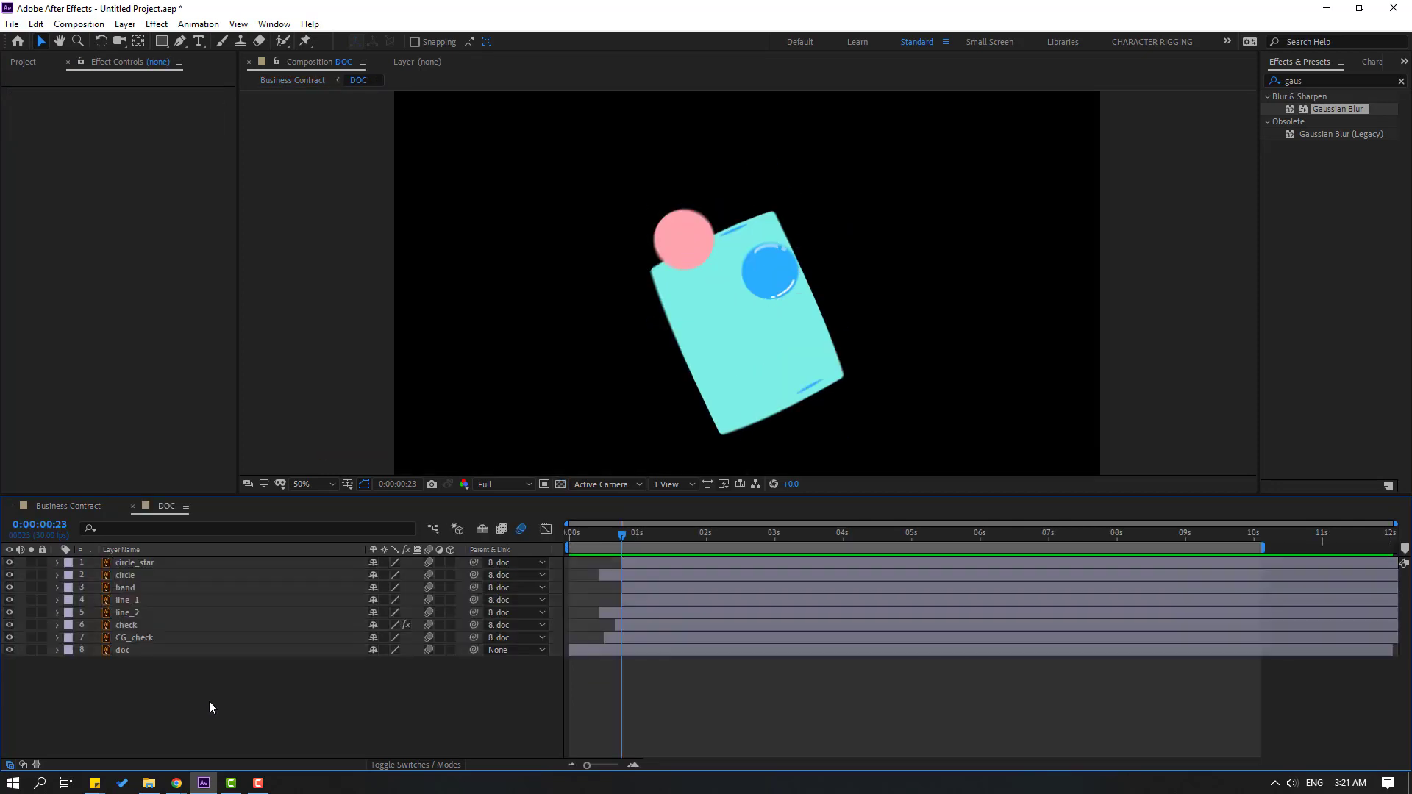
key(ctrl+v)
drag(596, 535, 724, 537)
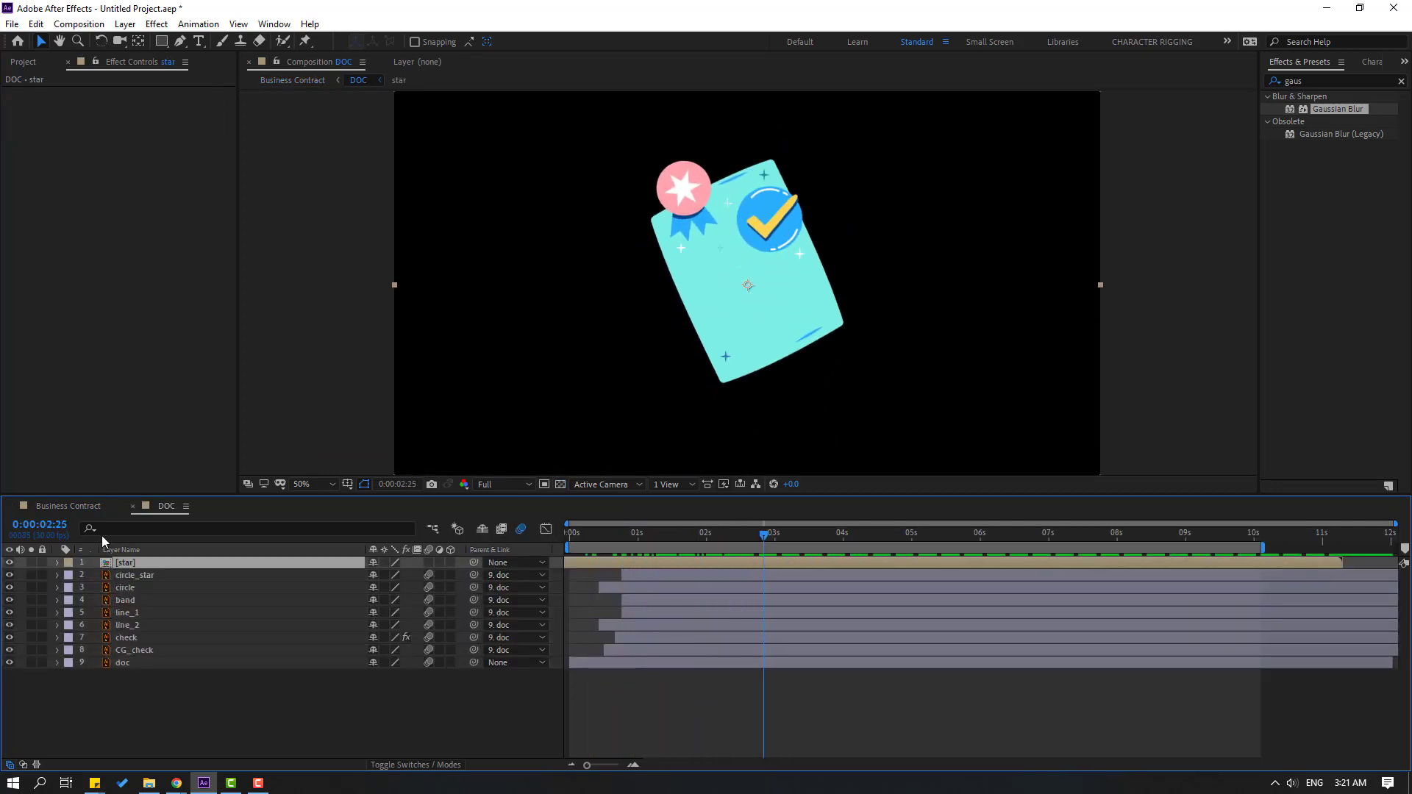
click(73, 506)
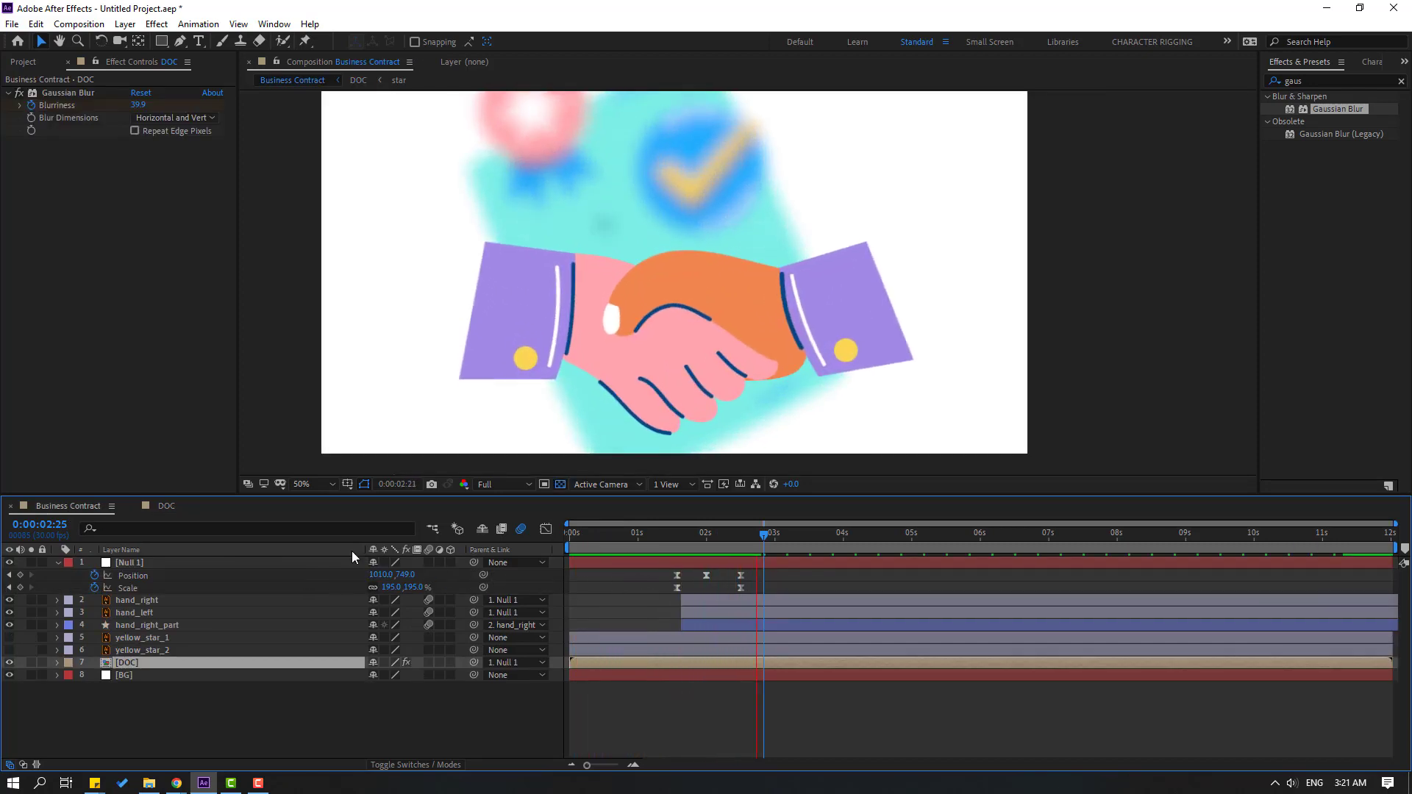
click(163, 506)
drag(473, 564, 124, 663)
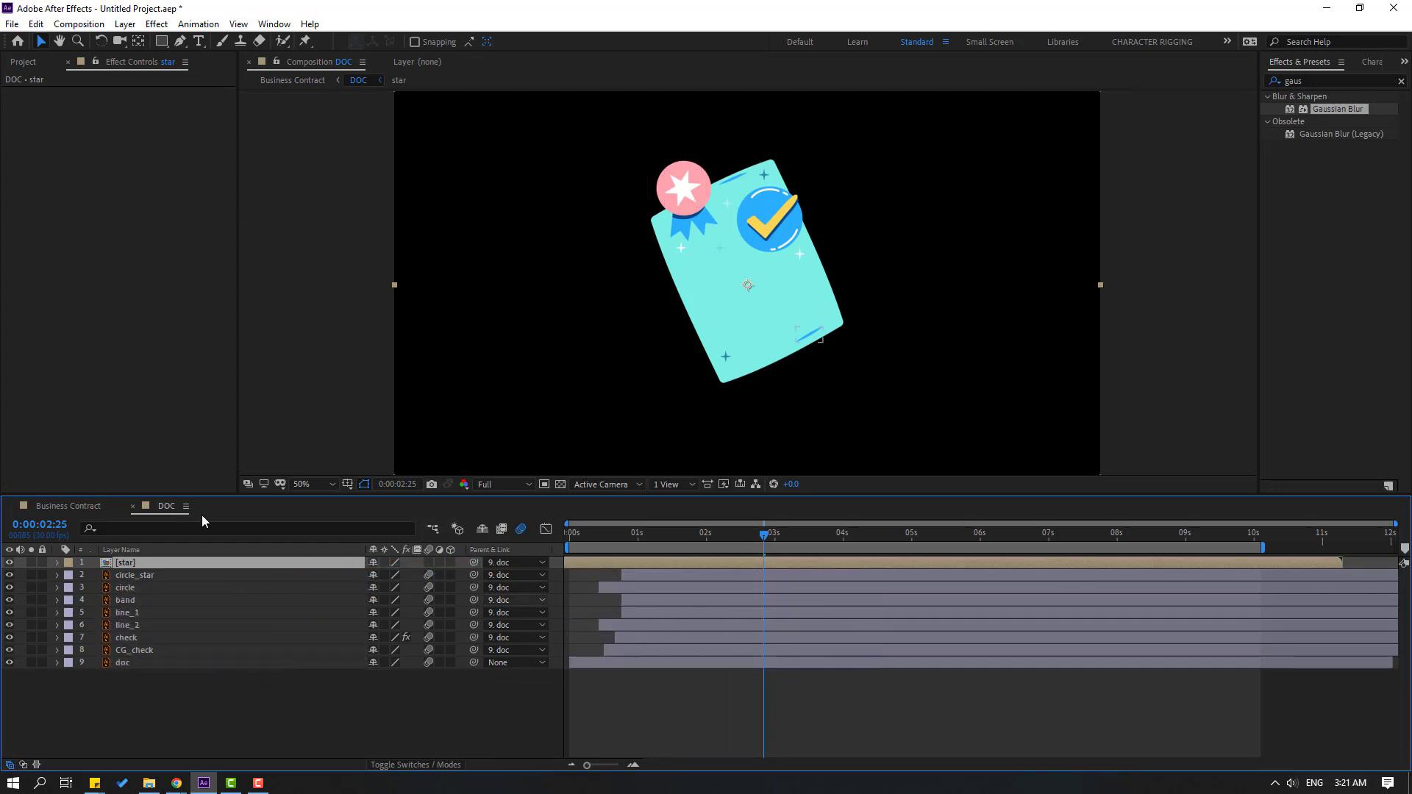
- Return to Business Contract and move the current time earlier in the animation
click(68, 506)
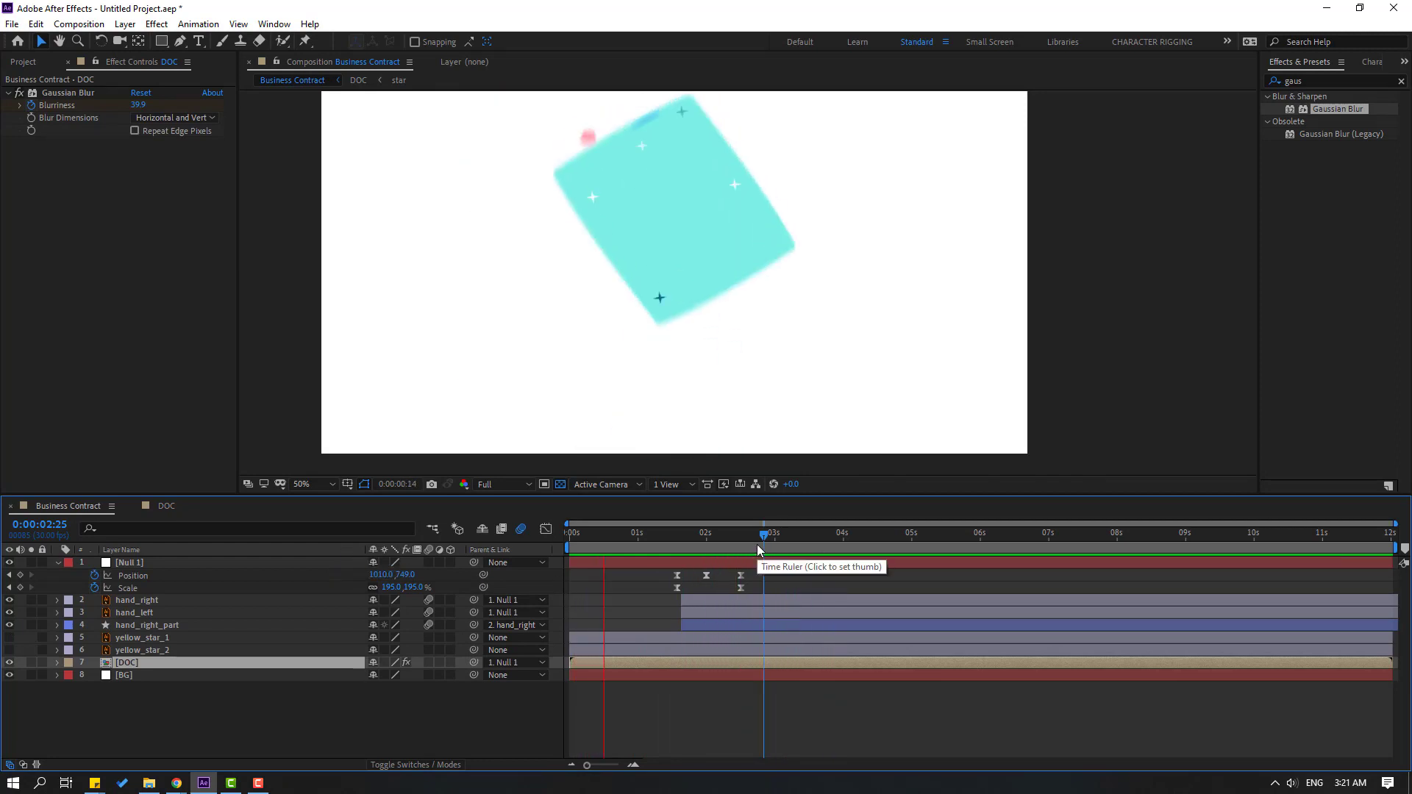
key(space)
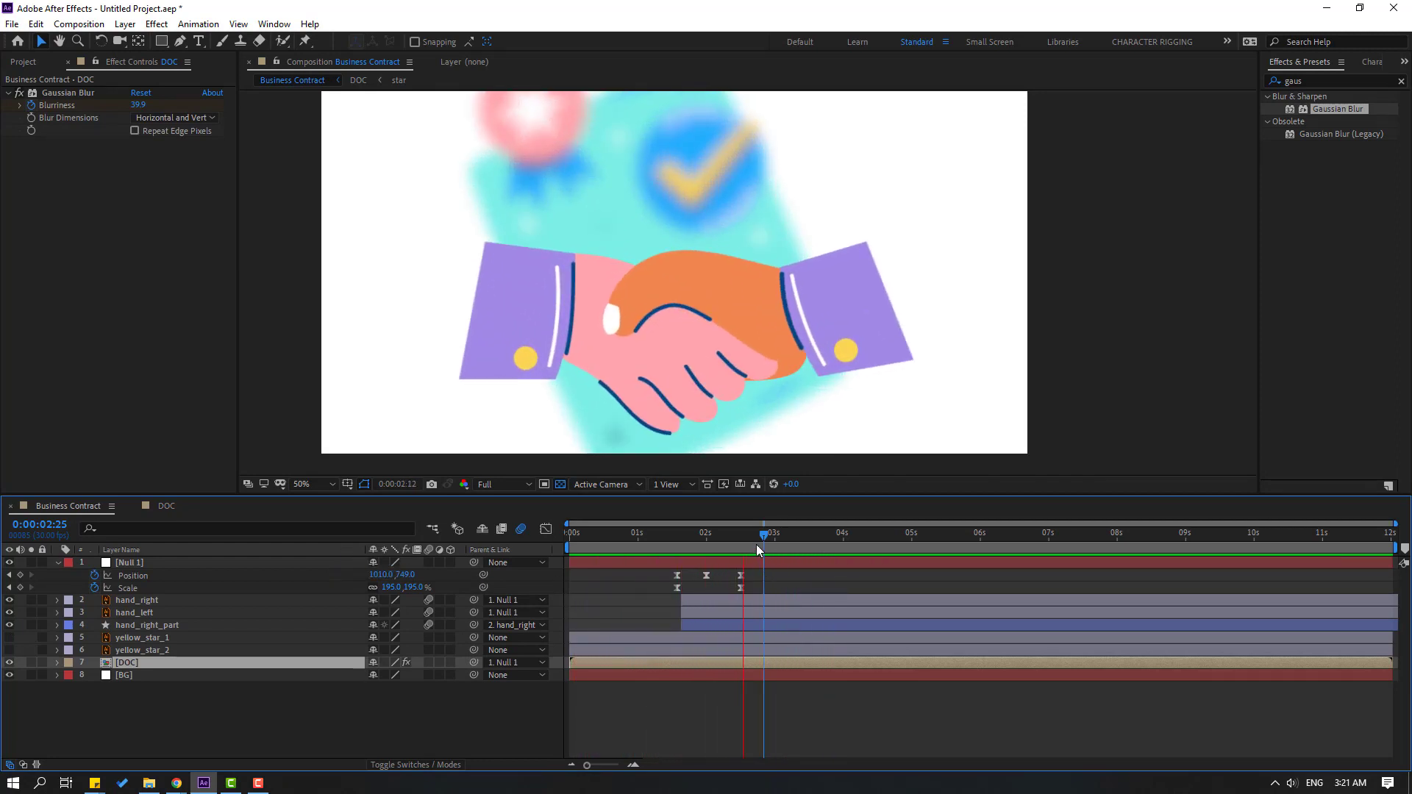
drag(756, 544, 585, 550)
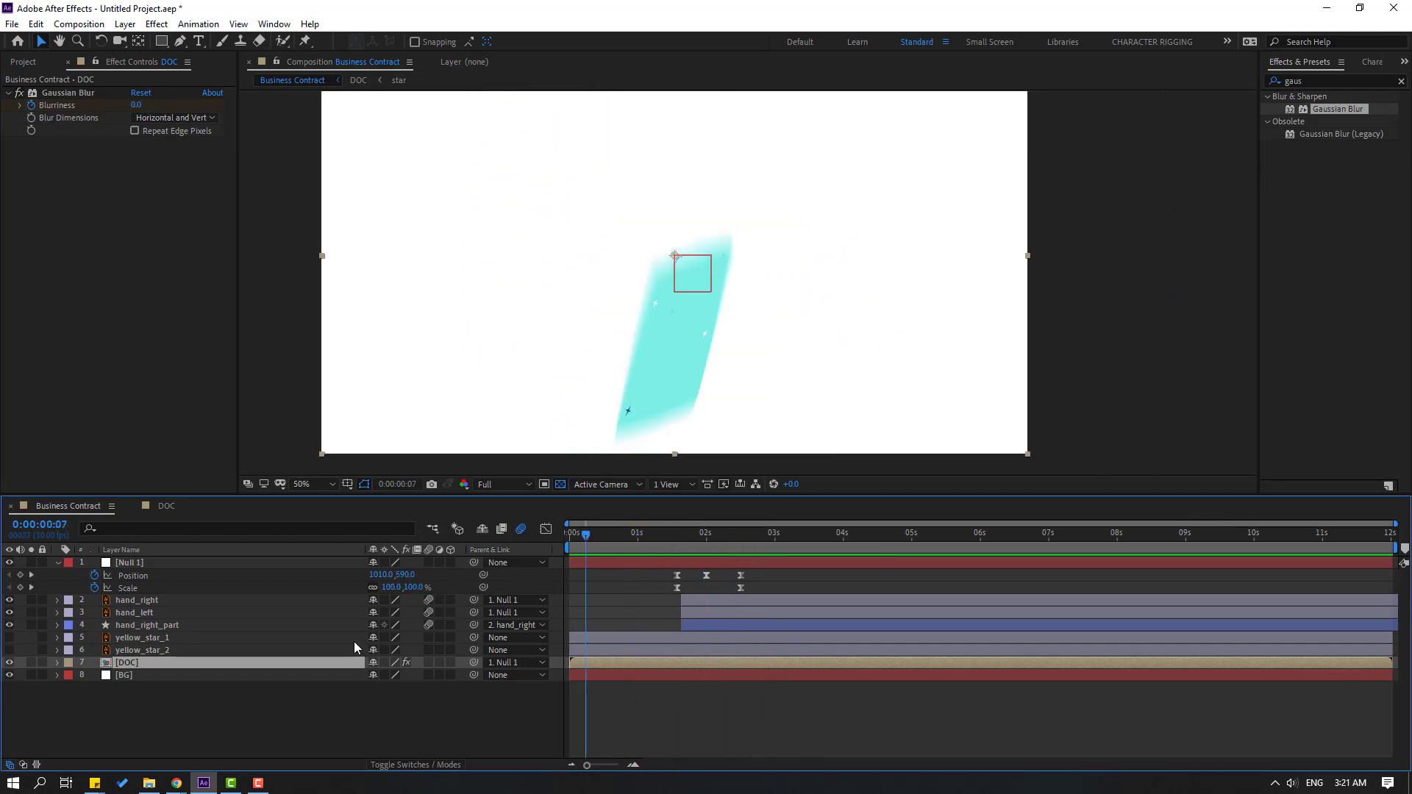
click(127, 640)
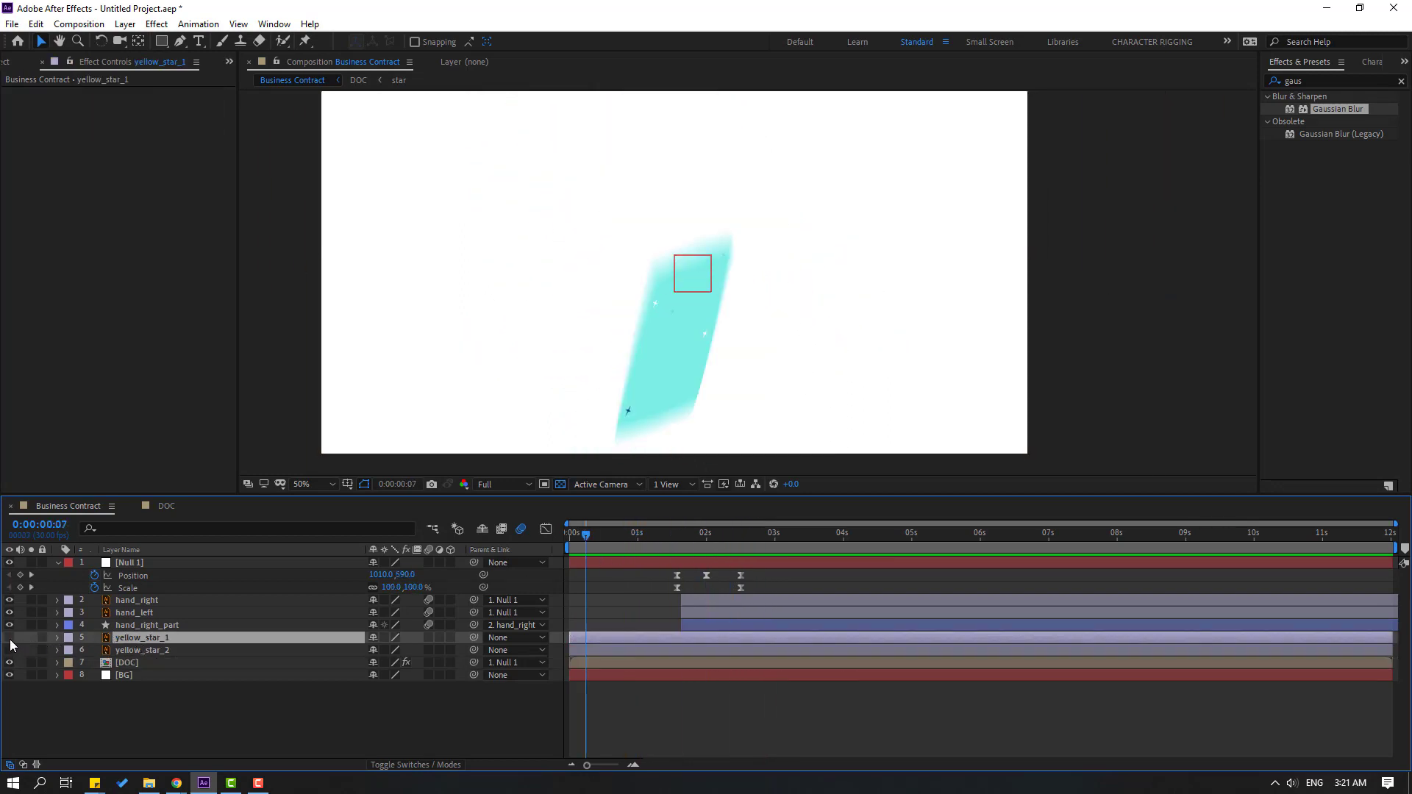
- Make yellow_star_2 visible, then move both yellow star layers into the DOC composition
click(139, 651)
click(9, 651)
drag(595, 537, 681, 538)
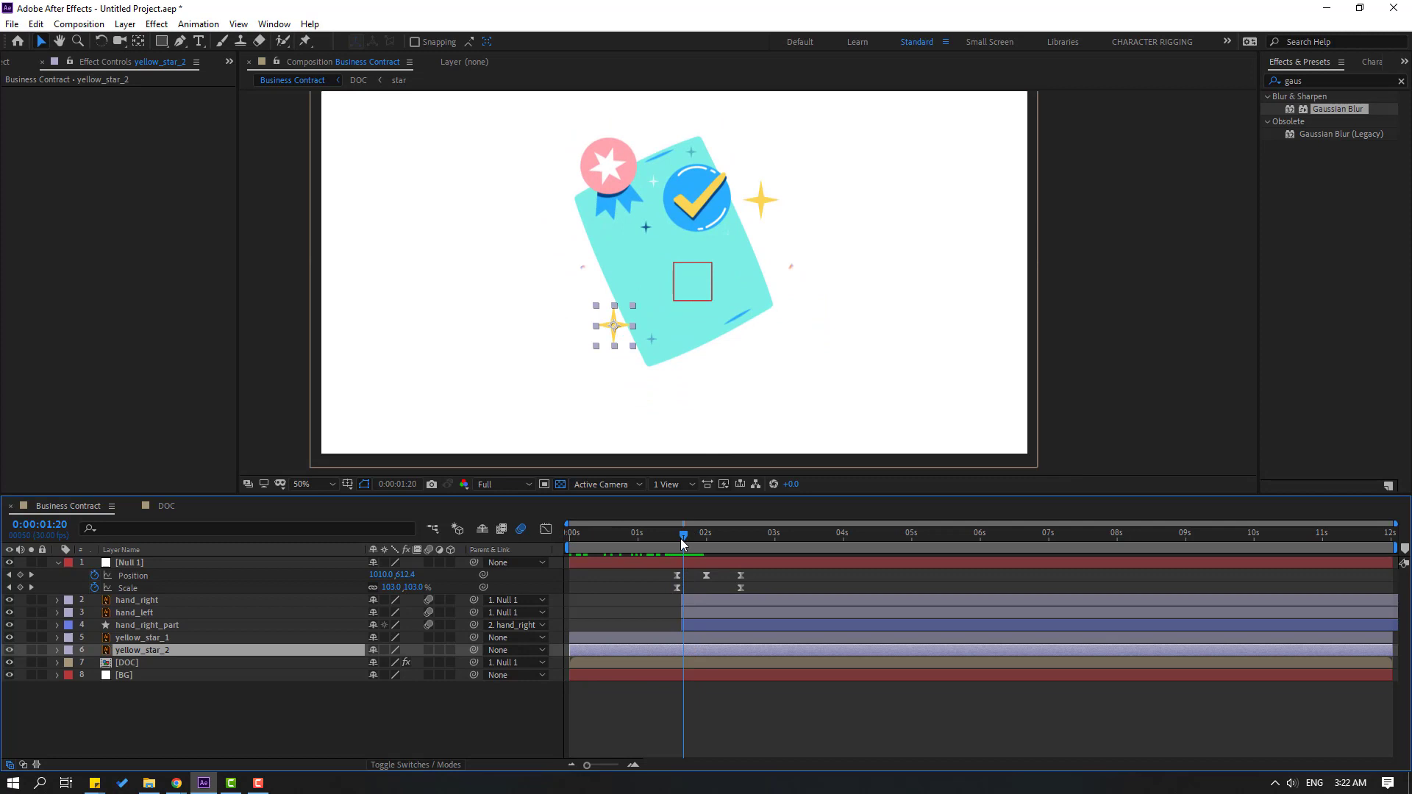
shift+click(147, 638)
key(Delete)
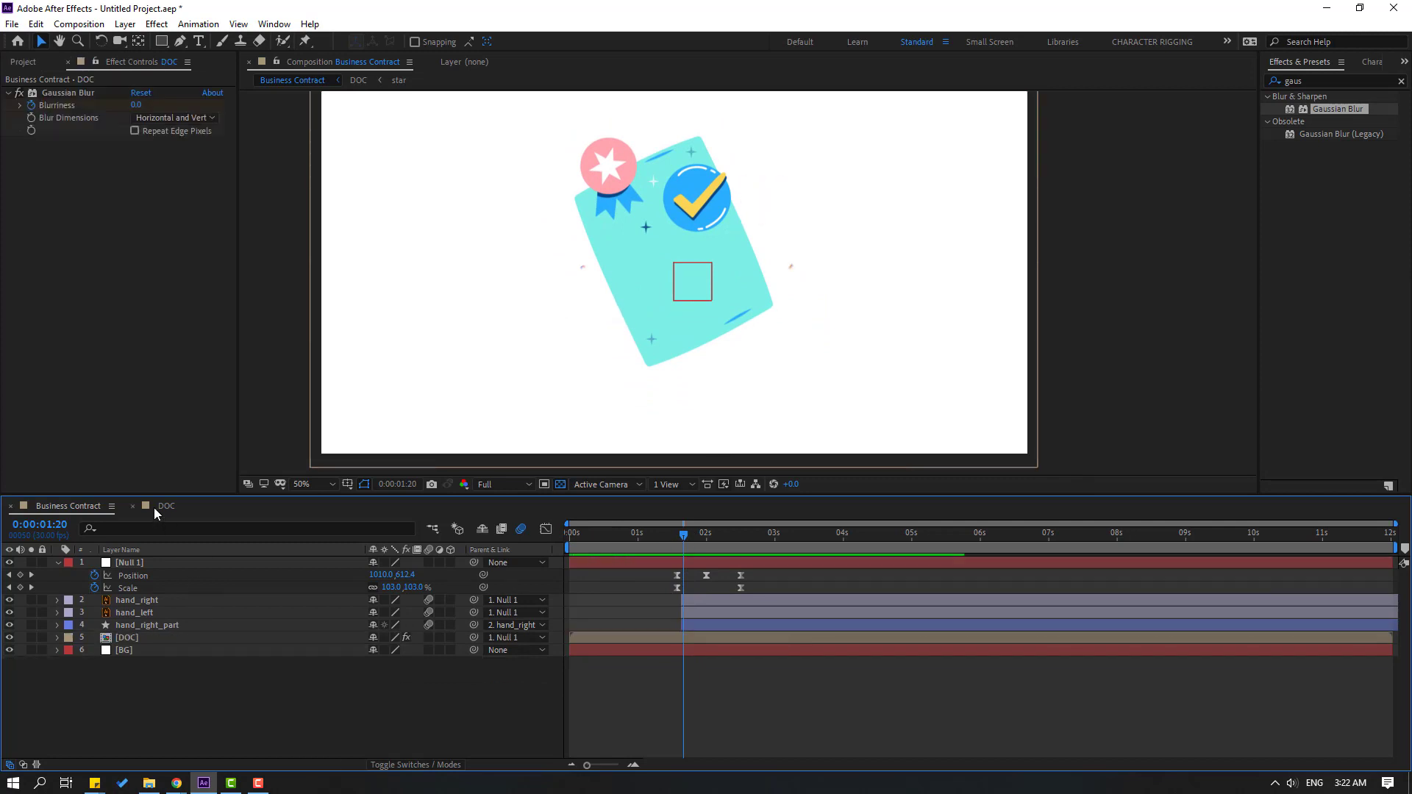
click(158, 506)
key(ctrl+v)
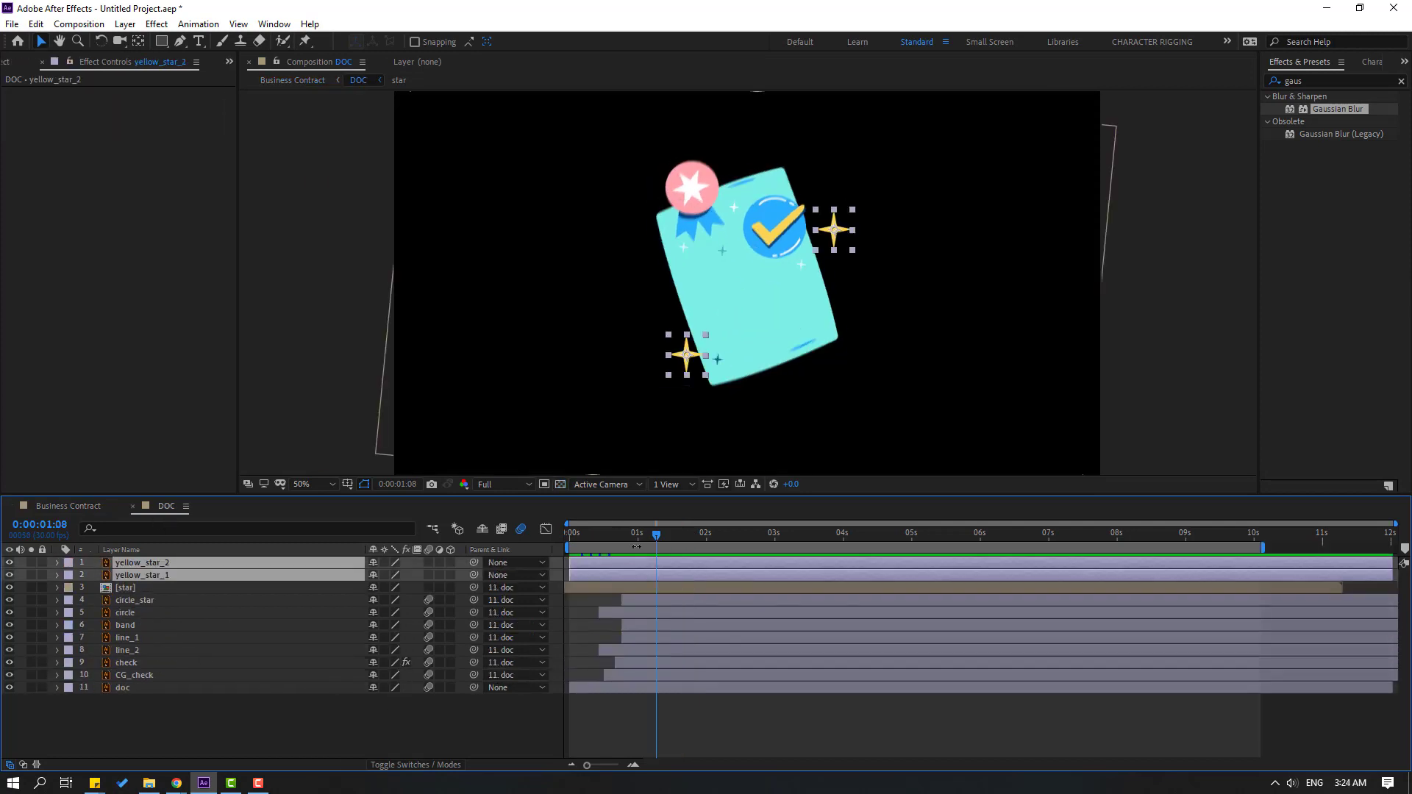
- Keyframe both stars' Rotation from 0 at 0s to 2x (yellow_star_1) and -2x (yellow_star_2) near 10s
drag(628, 537, 547, 537)
key(r)
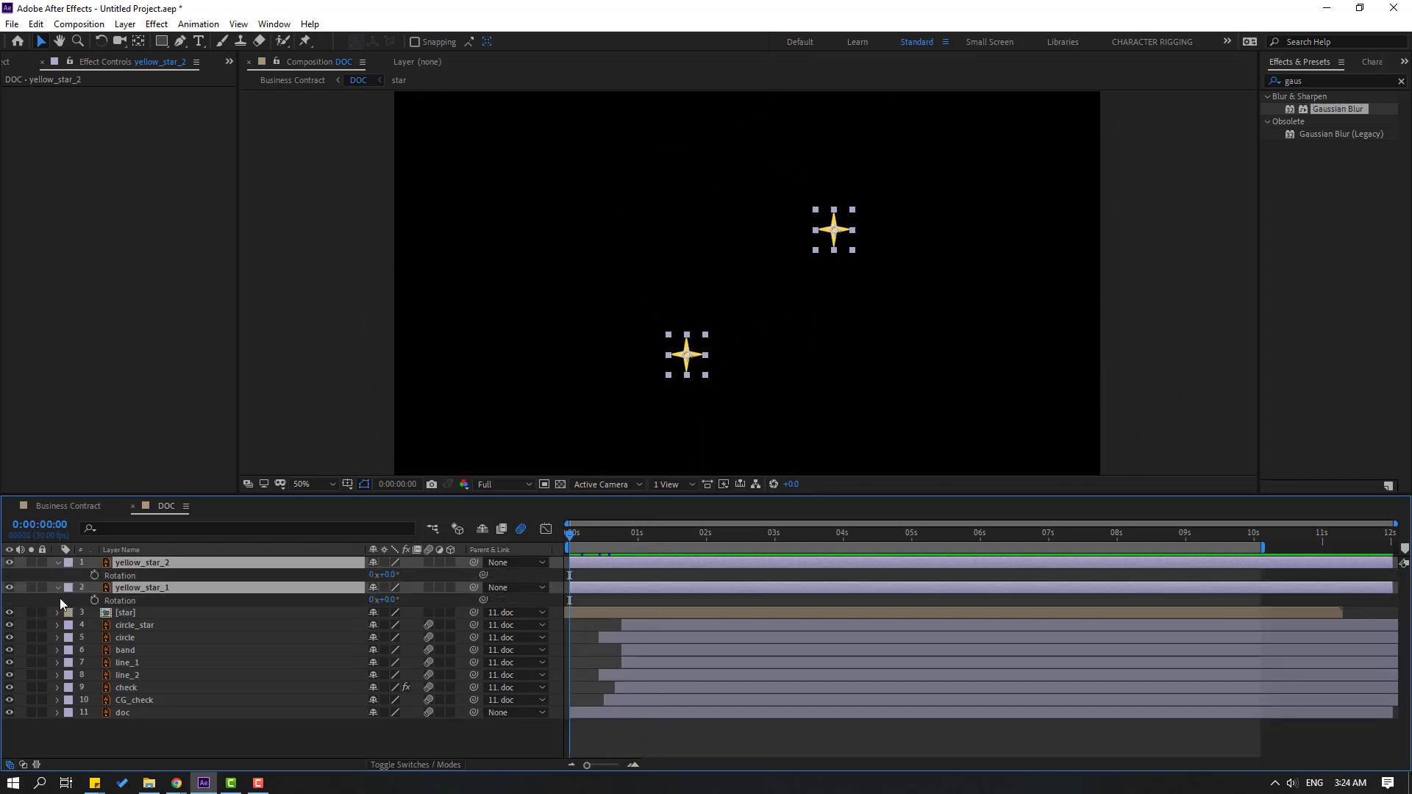
click(94, 575)
drag(699, 535, 1091, 535)
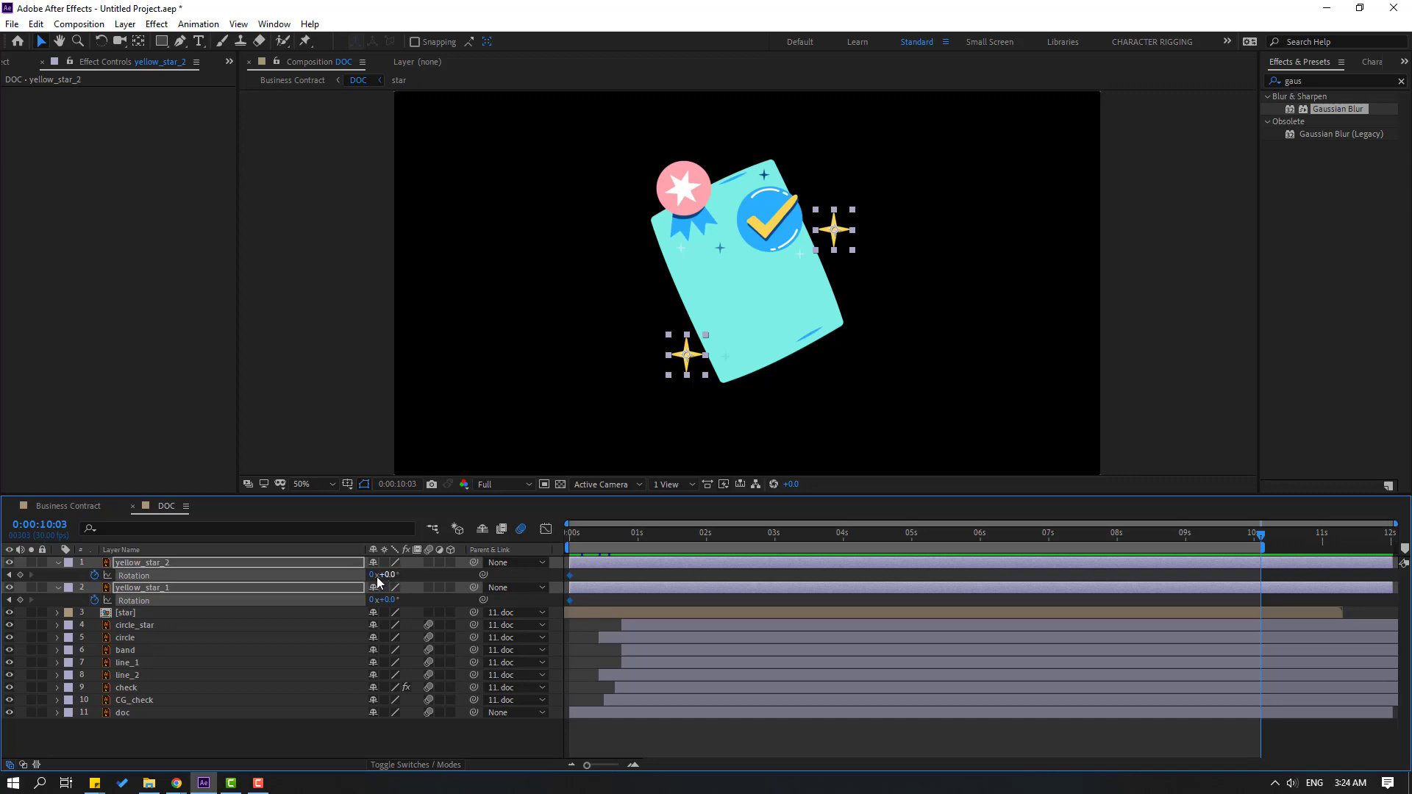
text(2)
key(Return)
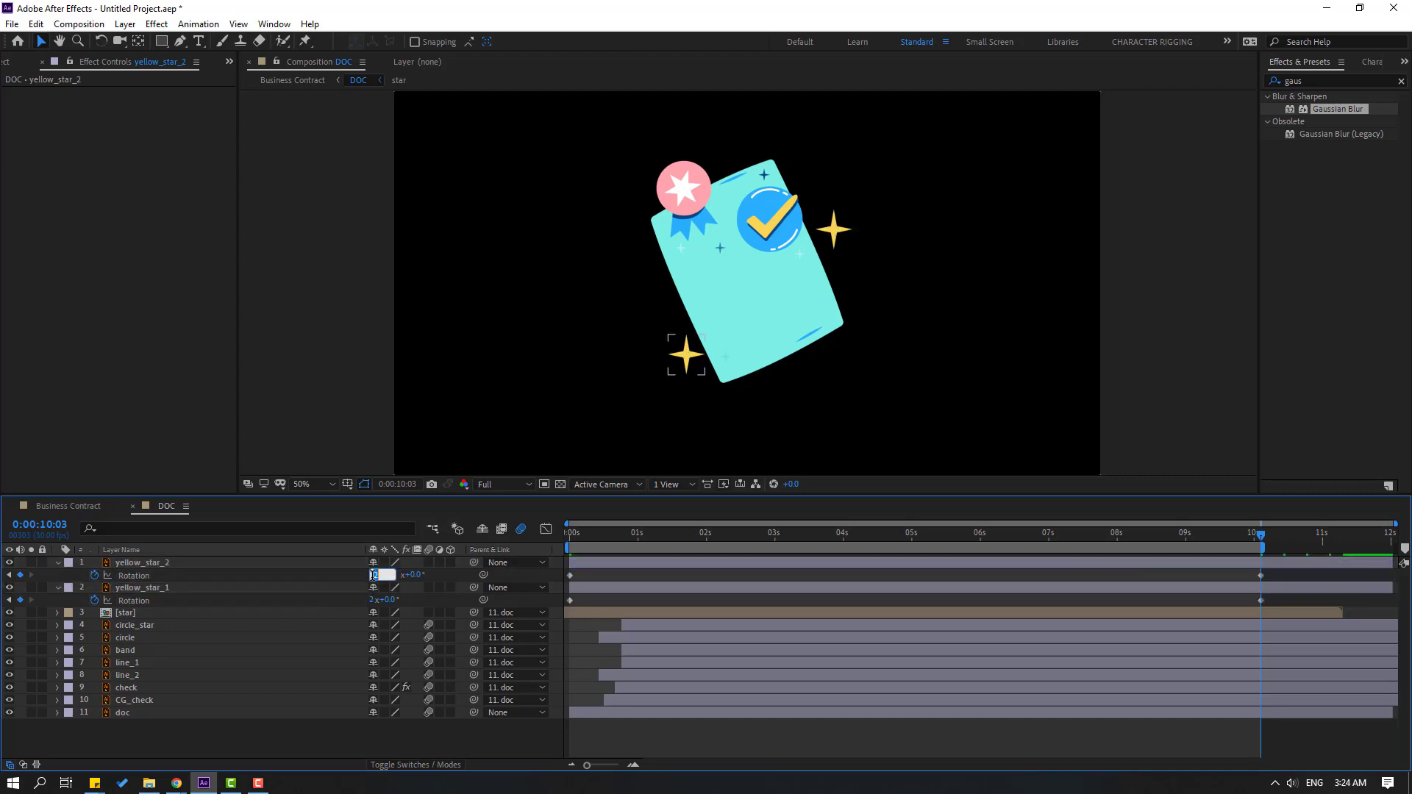
text(-2)
key(Return)
click(702, 571)
key(space)
click(901, 542)
drag(902, 542, 569, 558)
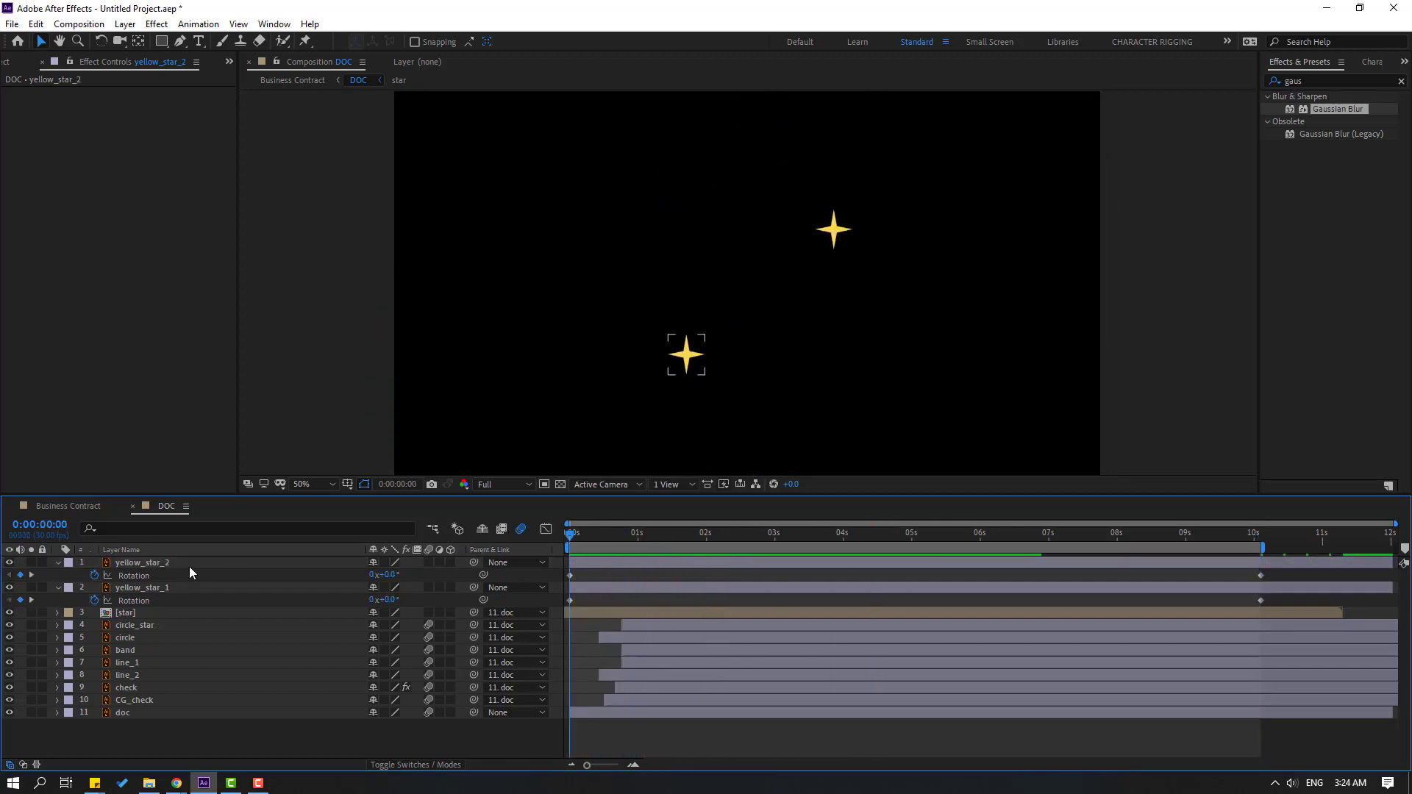
- Keyframe both yellow stars' Position so they start below the frame and rise into place
click(171, 563)
shift+click(164, 587)
key(p)
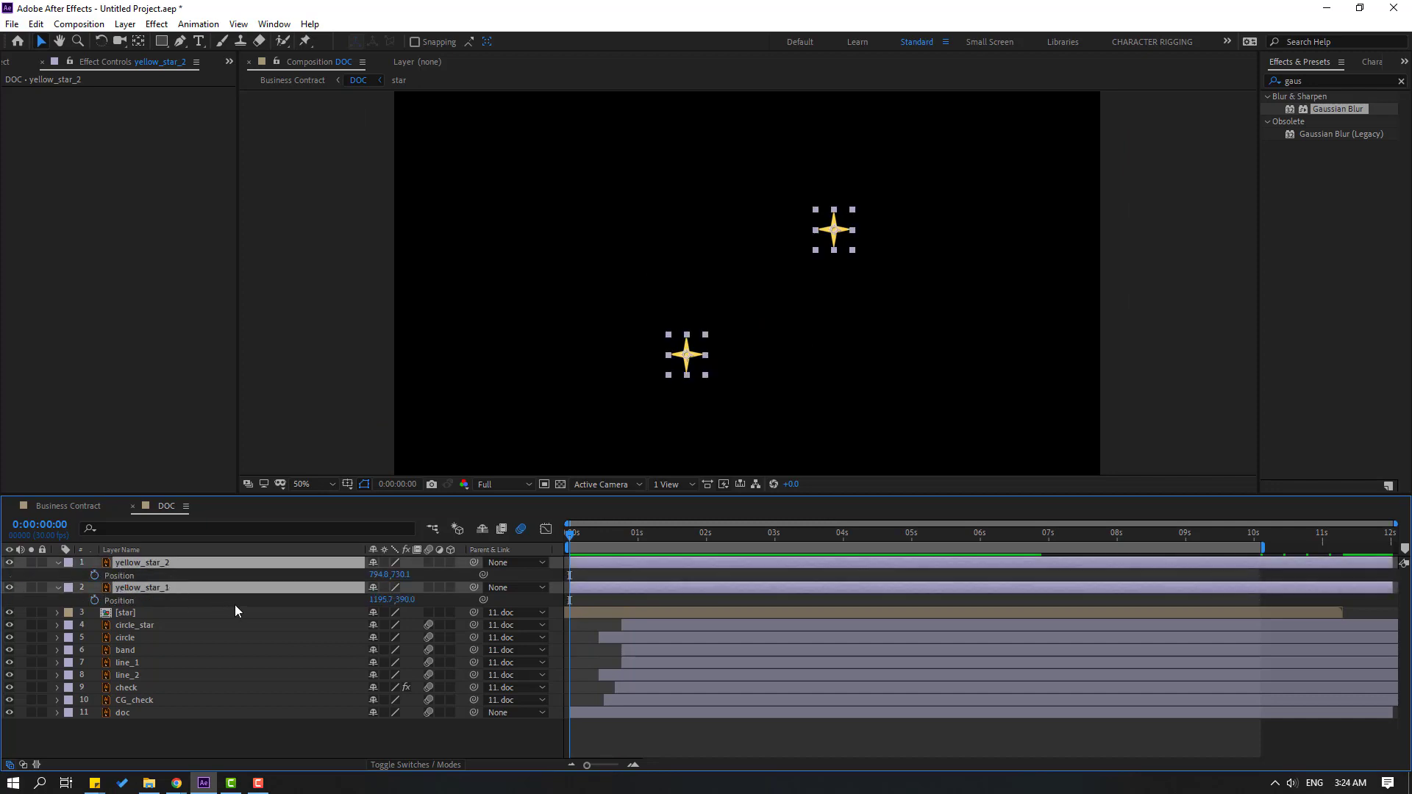
click(94, 575)
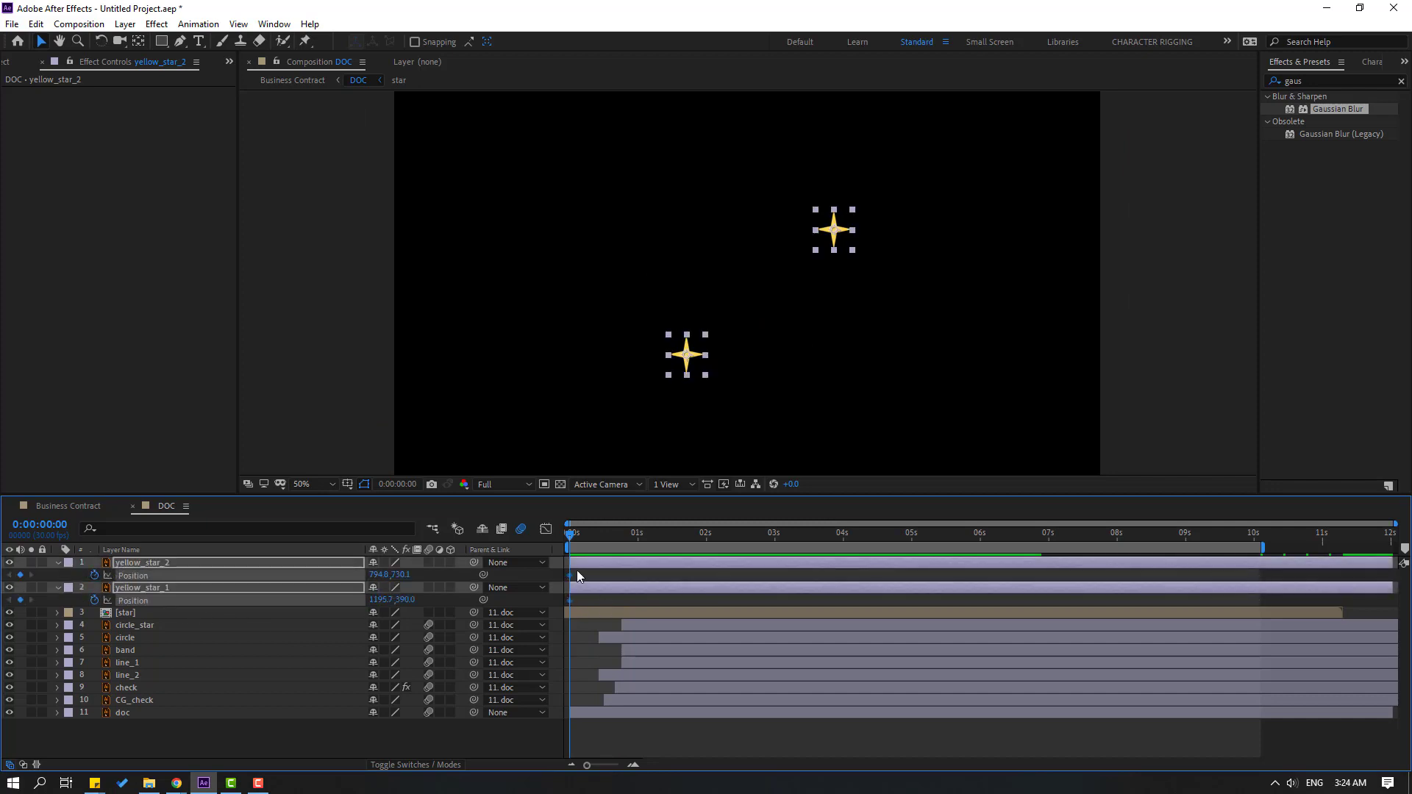
drag(401, 574, 927, 575)
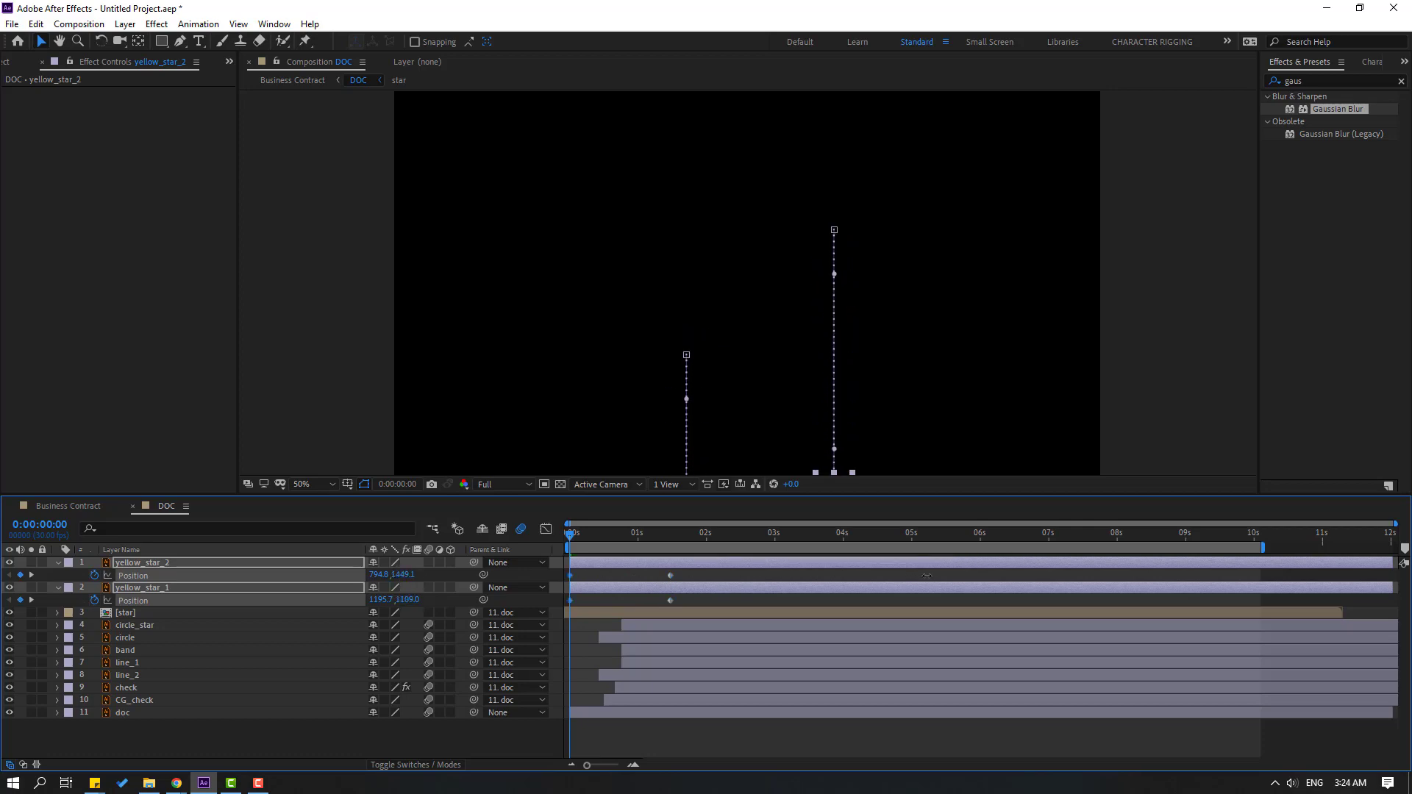
click(676, 576)
key(space)
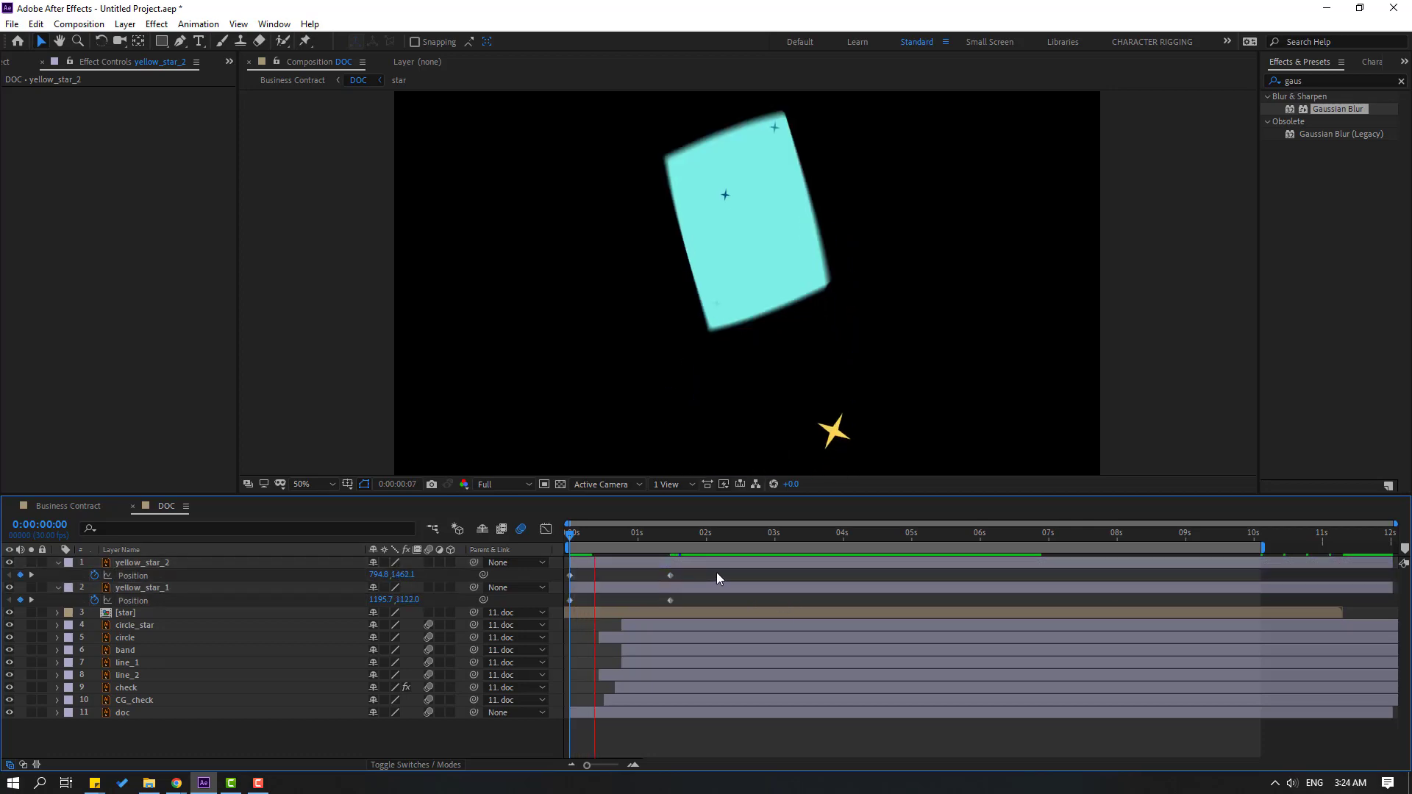
- Apply Easy Ease to both stars' Position keyframes
drag(689, 572, 575, 602)
right_click(575, 602)
mouse_move(661, 591)
click(784, 639)
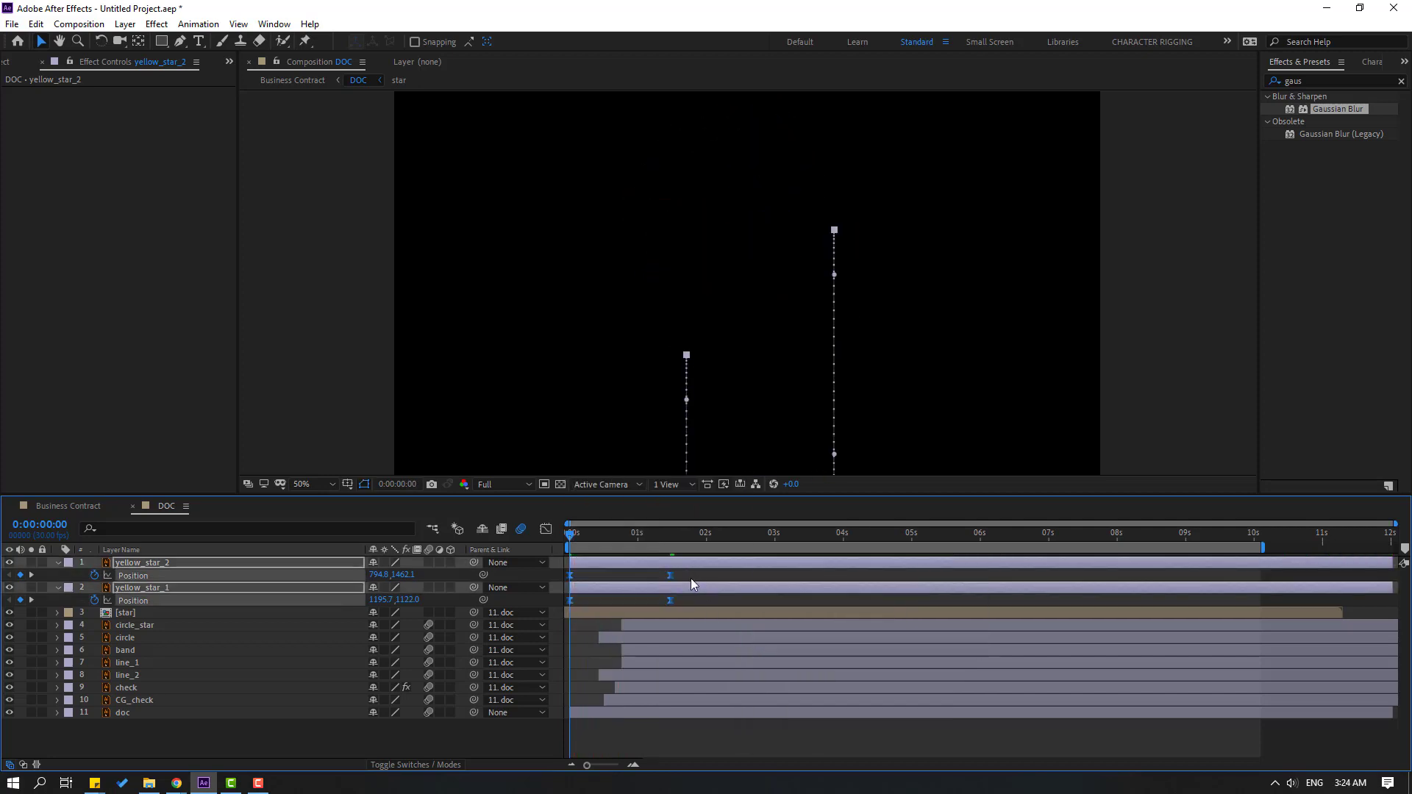
- Drag the speed graph's influence handle so the stars' fly-in starts fast and settles slowly
key(shift+F3)
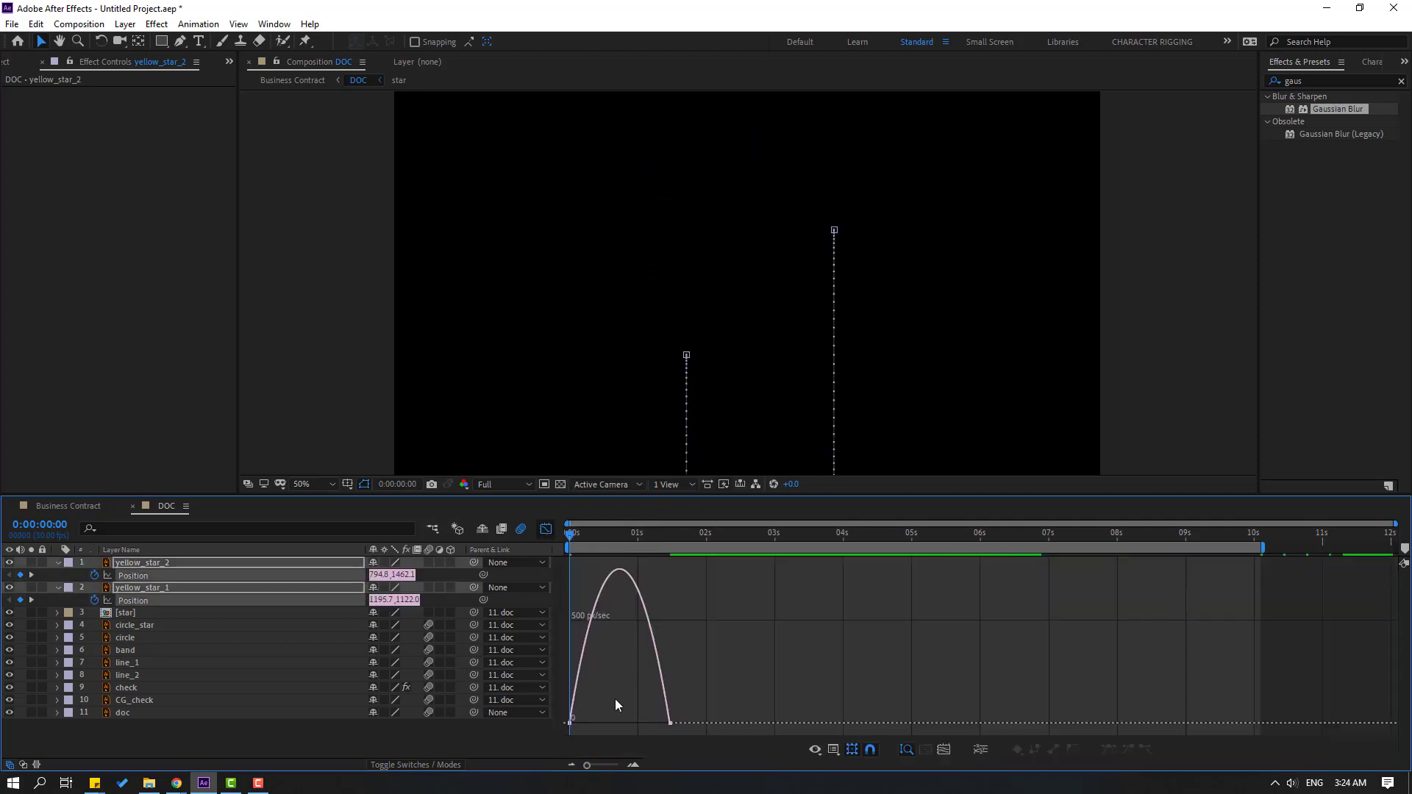
drag(652, 719, 626, 720)
key(space)
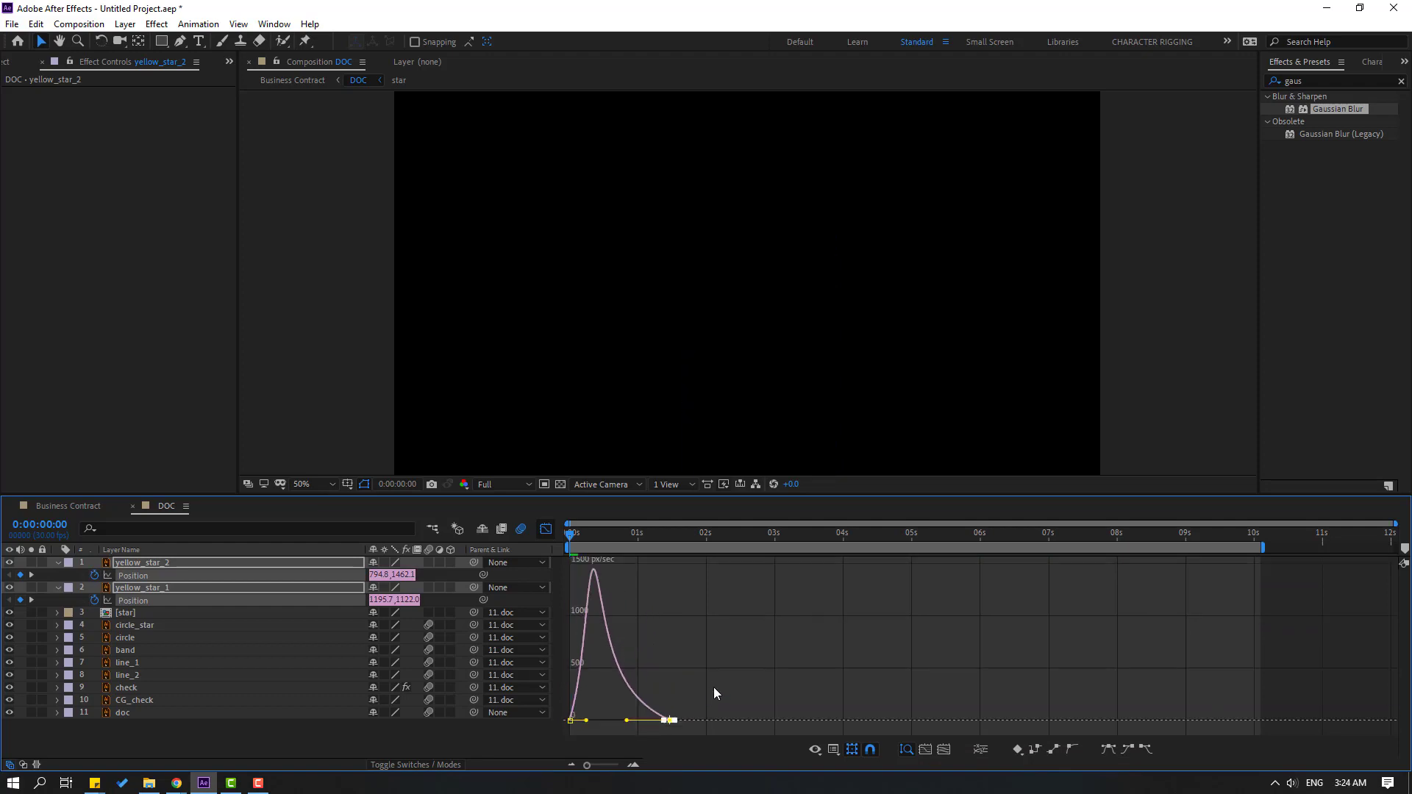
click(548, 530)
key(space)
- Shift both stars' Position keyframes earlier and delay yellow_star_2 to the current time
drag(668, 600, 640, 600)
click(659, 577)
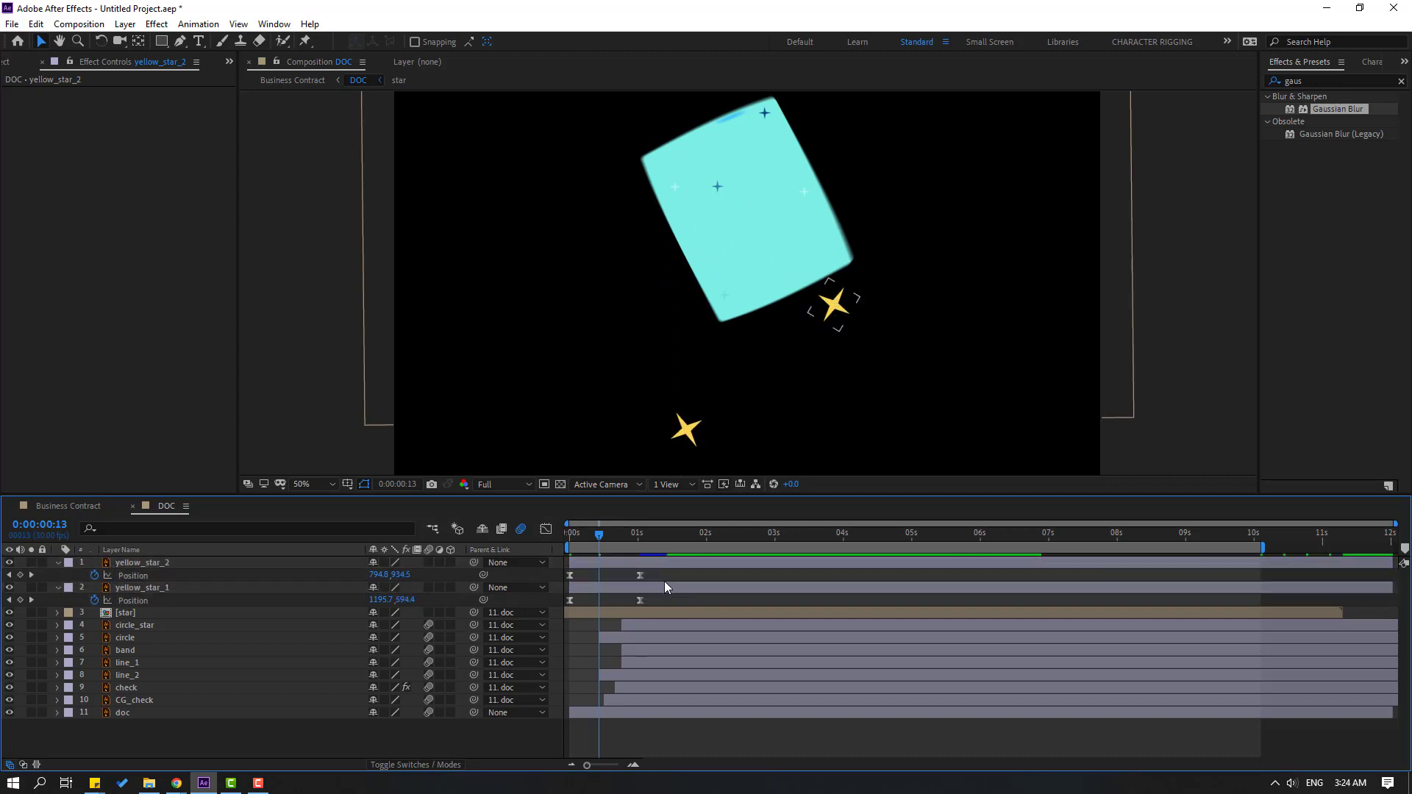
click(630, 562)
drag(638, 560, 669, 563)
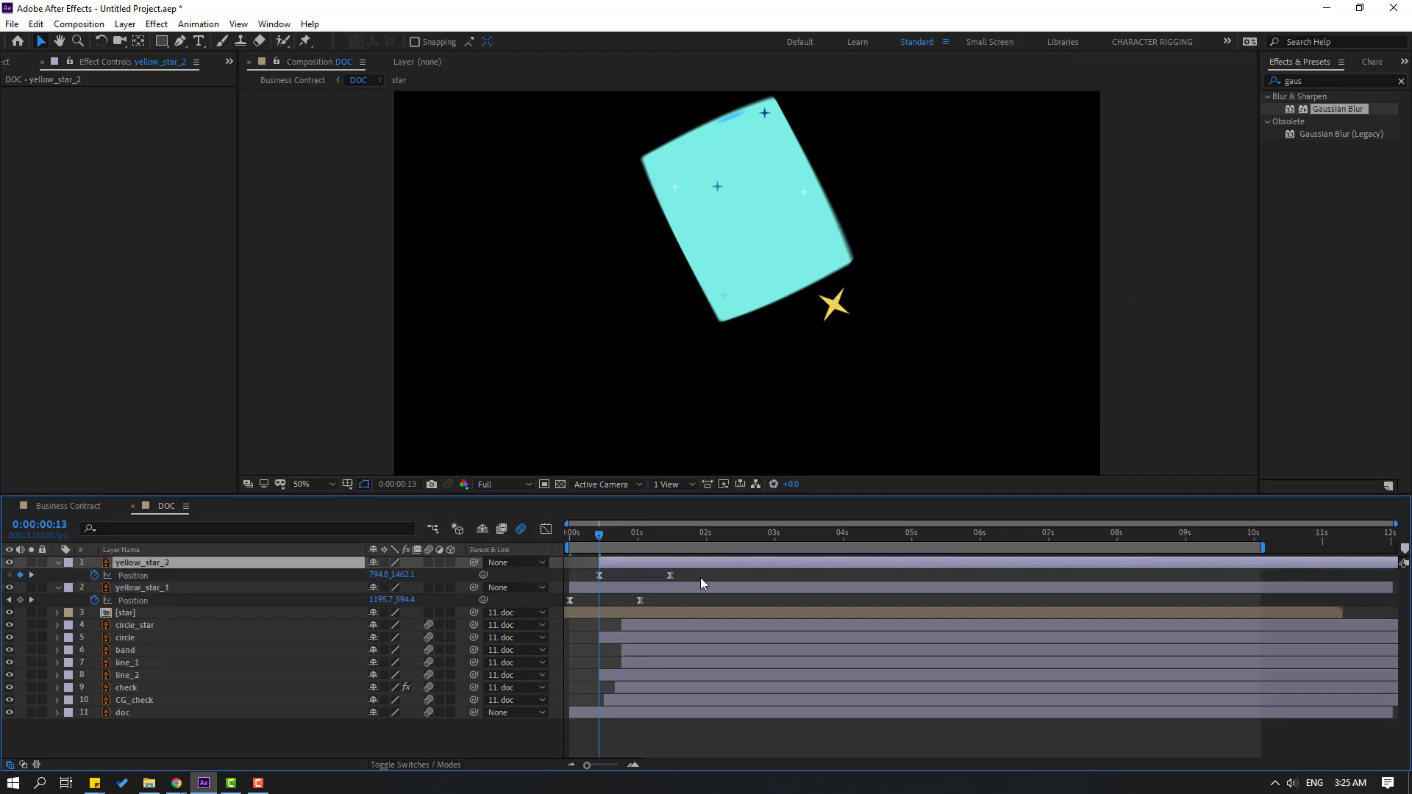
- Adjust the star layer bars so yellow_star_1 arrives about half a second after yellow_star_2
click(629, 586)
drag(632, 563, 672, 575)
key(space)
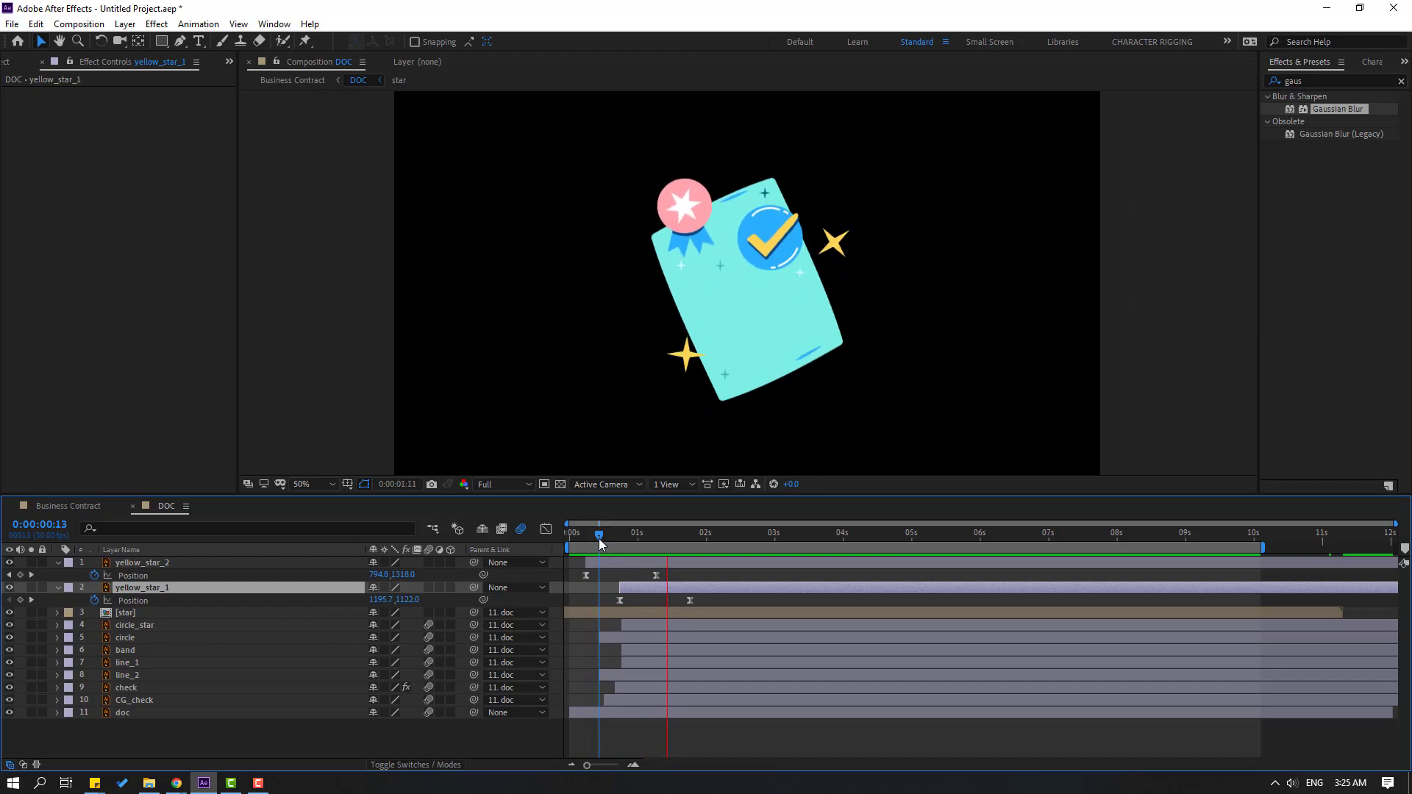
click(681, 569)
drag(682, 569, 664, 564)
key(space)
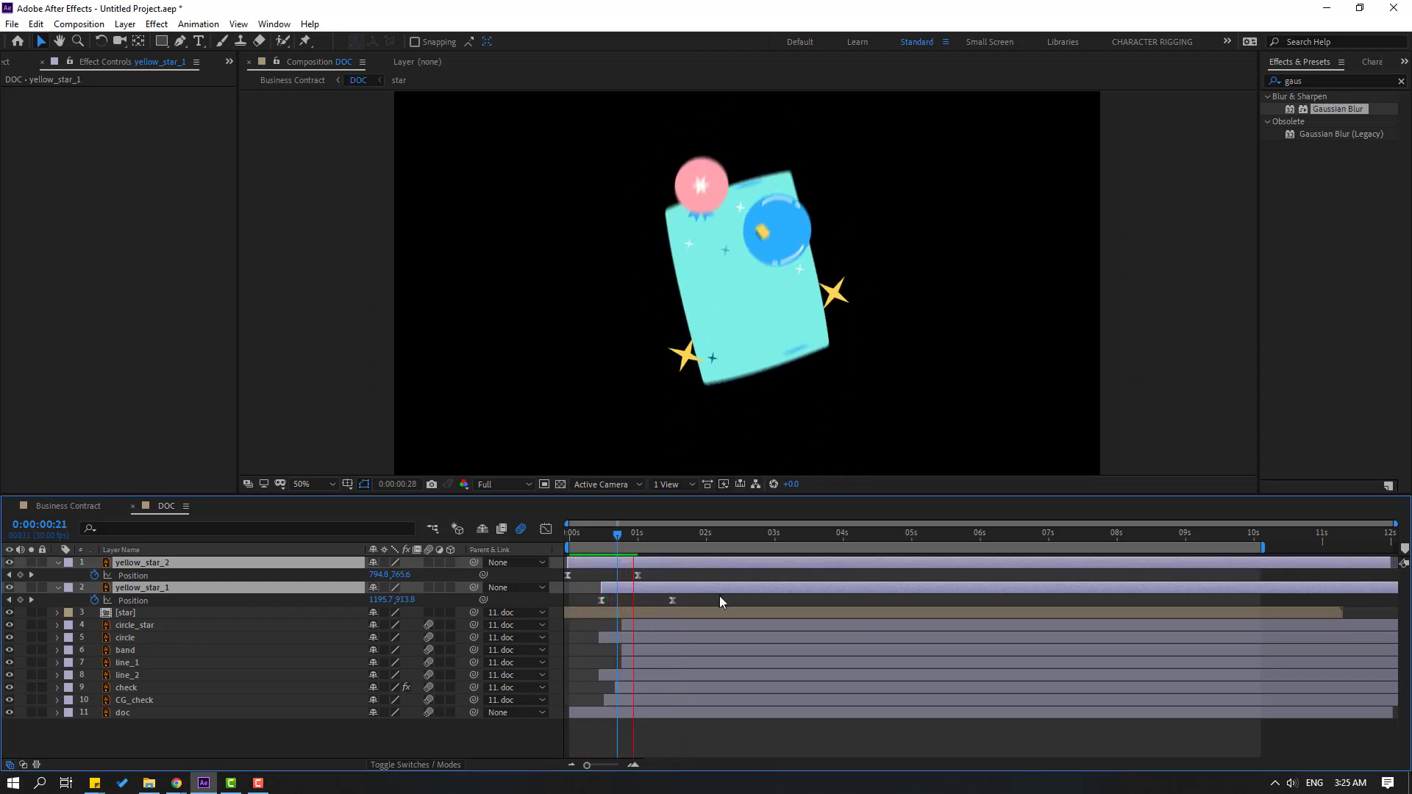